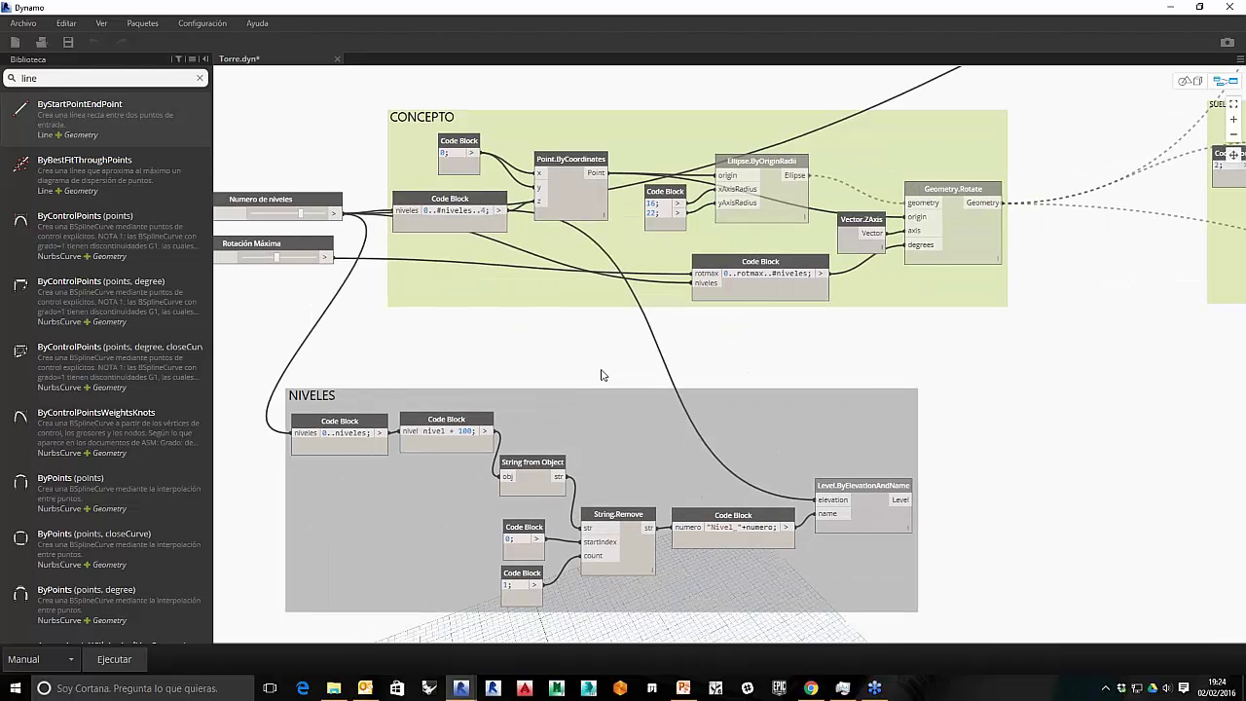
Step: Run the graph to generate the vertical column of level points in the background 3D preview
{"action": "middle_click_drag", "start_coordinate": [600, 371], "coordinate": [651, 380]}
{"action": "scroll", "coordinate": [642, 297], "scroll_direction": "down", "scroll_amount": 1}
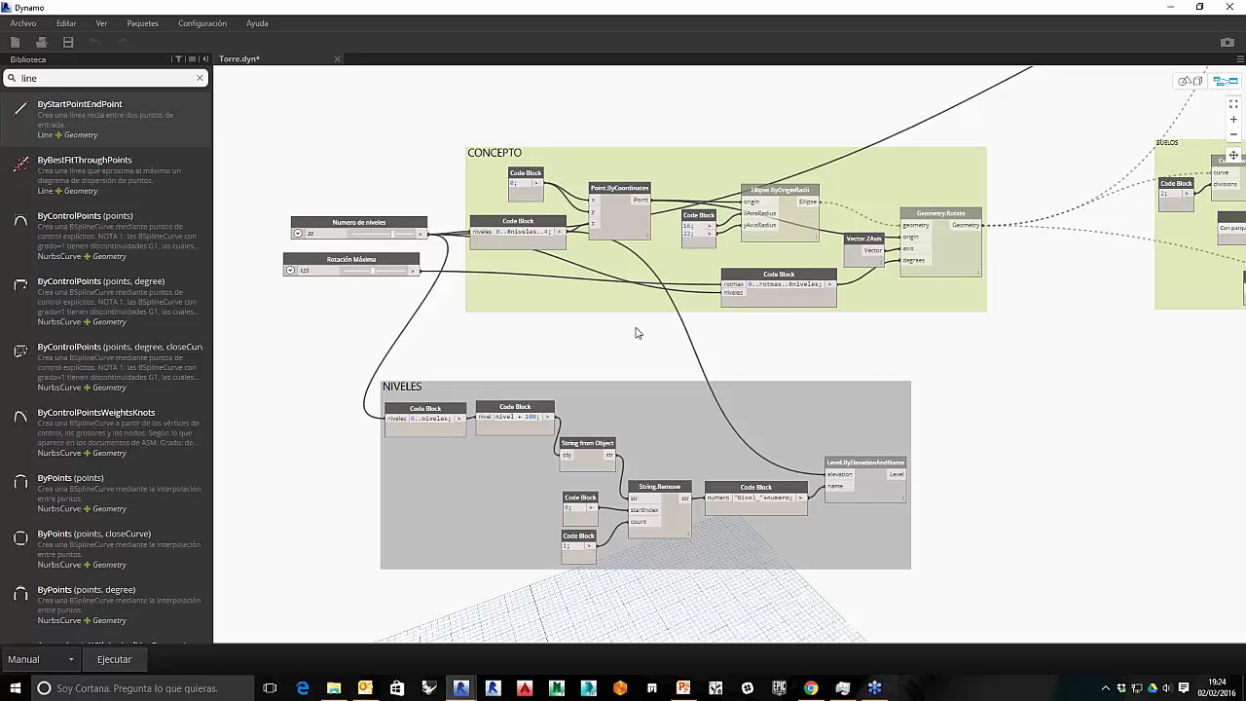
{"action": "key", "text": "ctrl+b"}
{"action": "middle_click_drag", "start_coordinate": [678, 344], "coordinate": [713, 78]}
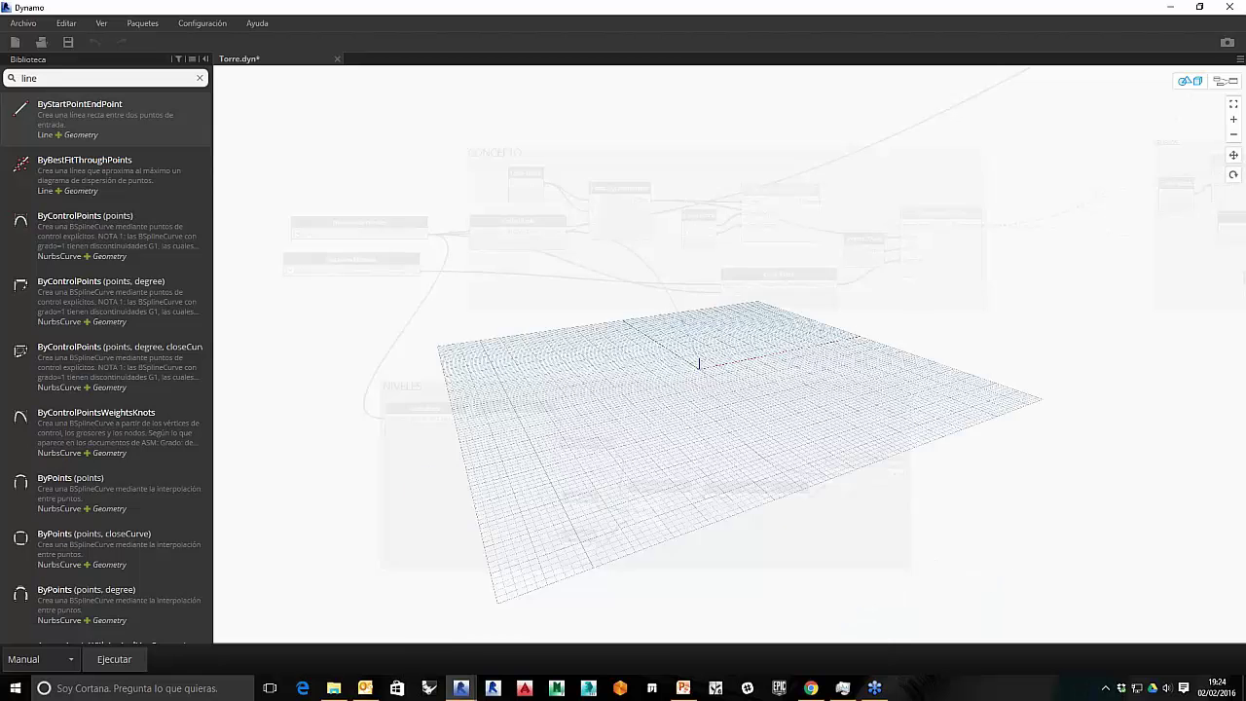
{"action": "key", "text": "ctrl+b"}
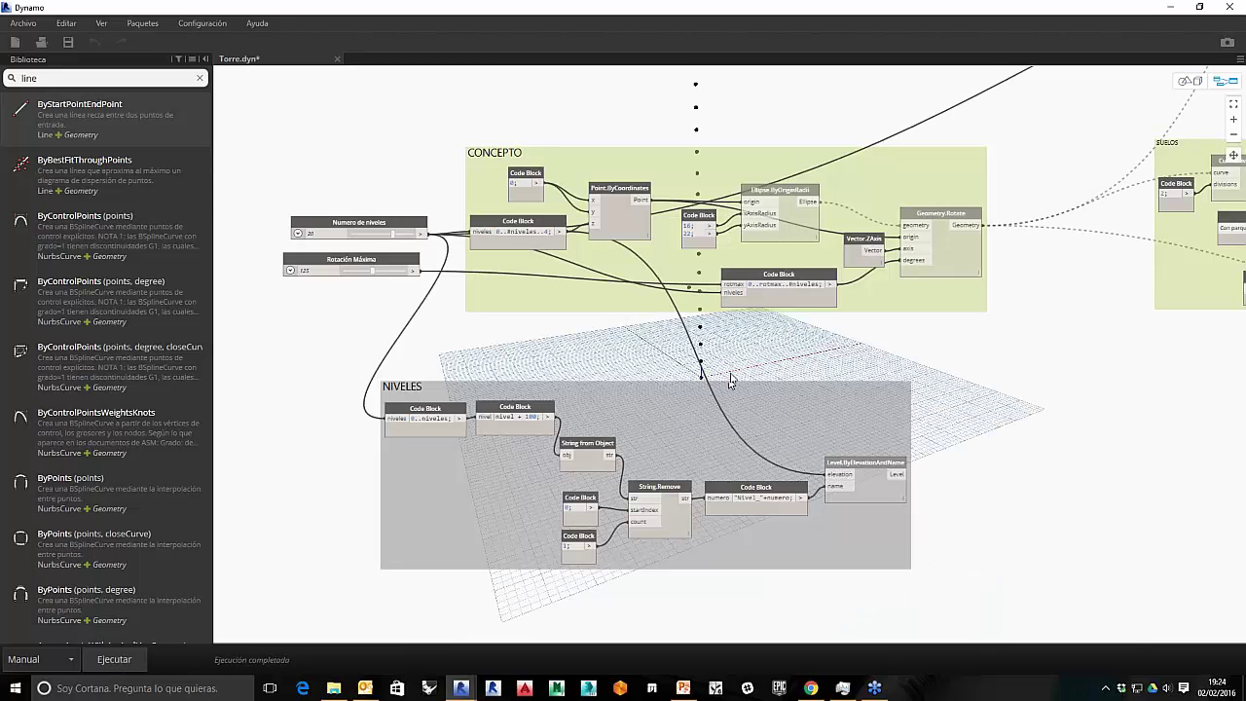
Step: Examine the Point.ByCoordinates node and the 0..#niveles..4 code block that feeds its z input in the CONCEPTO group
{"action": "scroll", "coordinate": [594, 175], "scroll_direction": "up", "scroll_amount": 2}
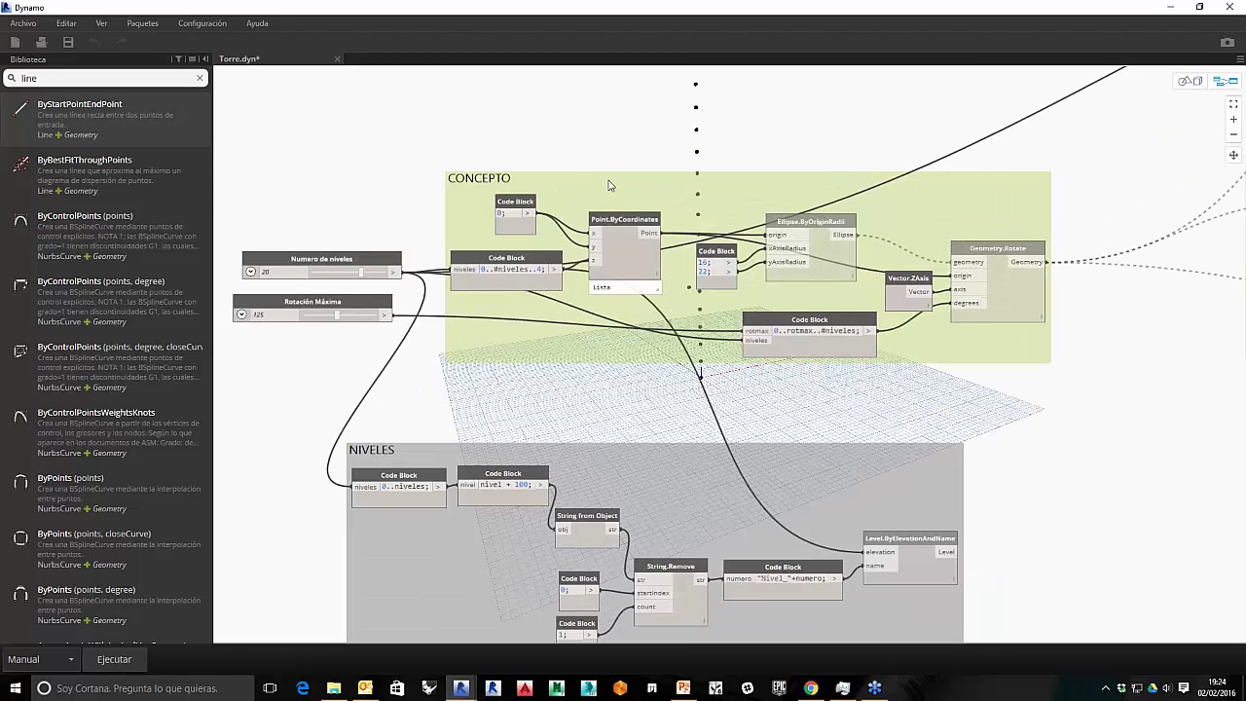
{"action": "scroll", "coordinate": [618, 178], "scroll_direction": "up", "scroll_amount": 1}
{"action": "middle_click_drag", "start_coordinate": [657, 185], "coordinate": [735, 161]}
{"action": "scroll", "coordinate": [813, 224], "scroll_direction": "up", "scroll_amount": 1}
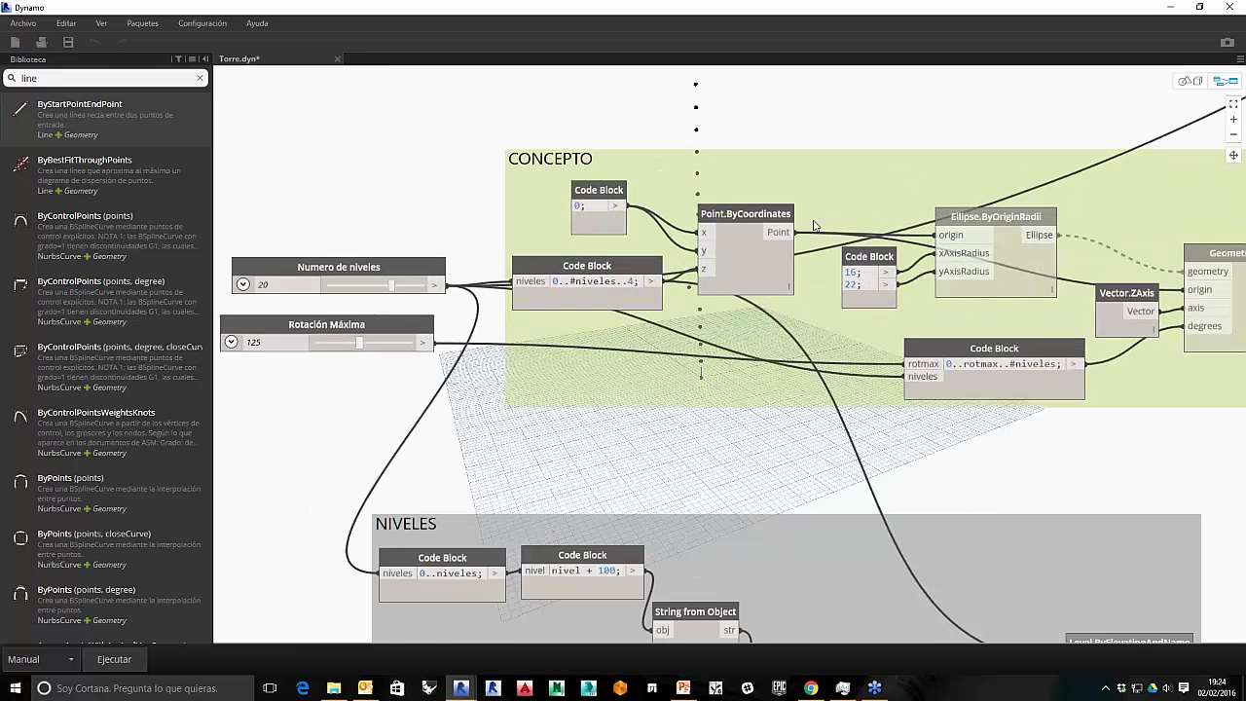
{"action": "scroll", "coordinate": [798, 227], "scroll_direction": "up", "scroll_amount": 1}
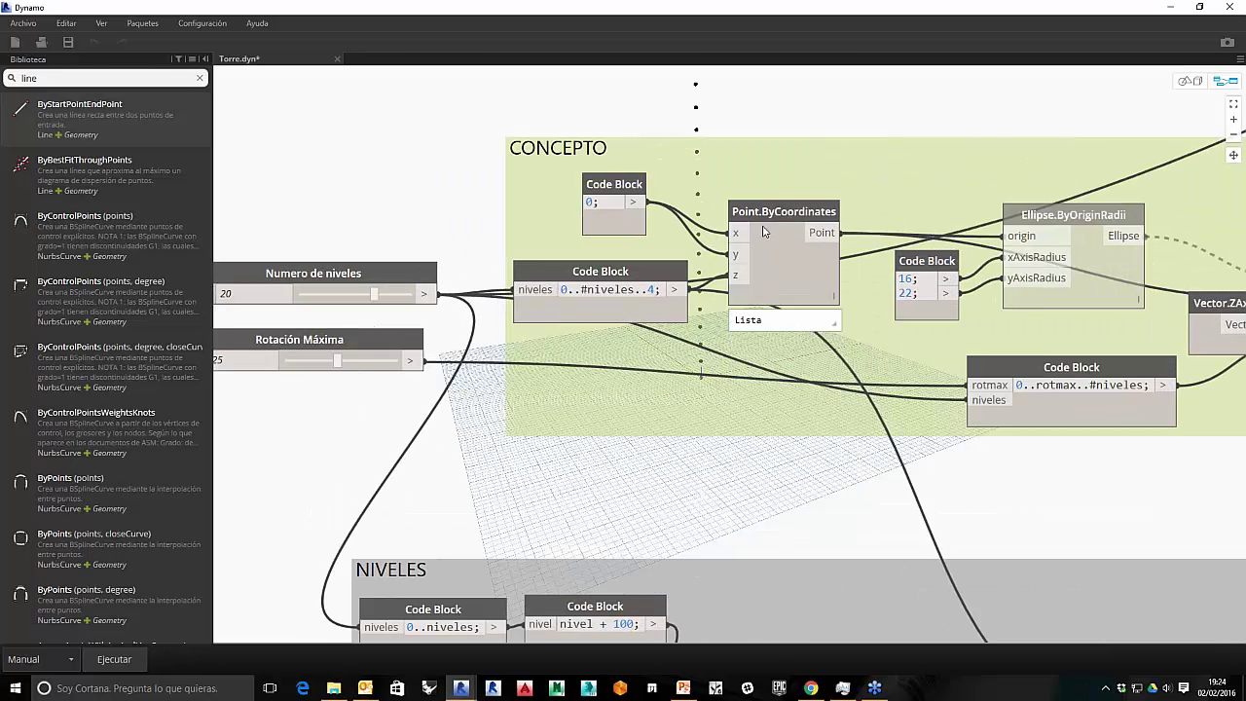
{"action": "middle_click_drag", "start_coordinate": [587, 425], "coordinate": [550, 372]}
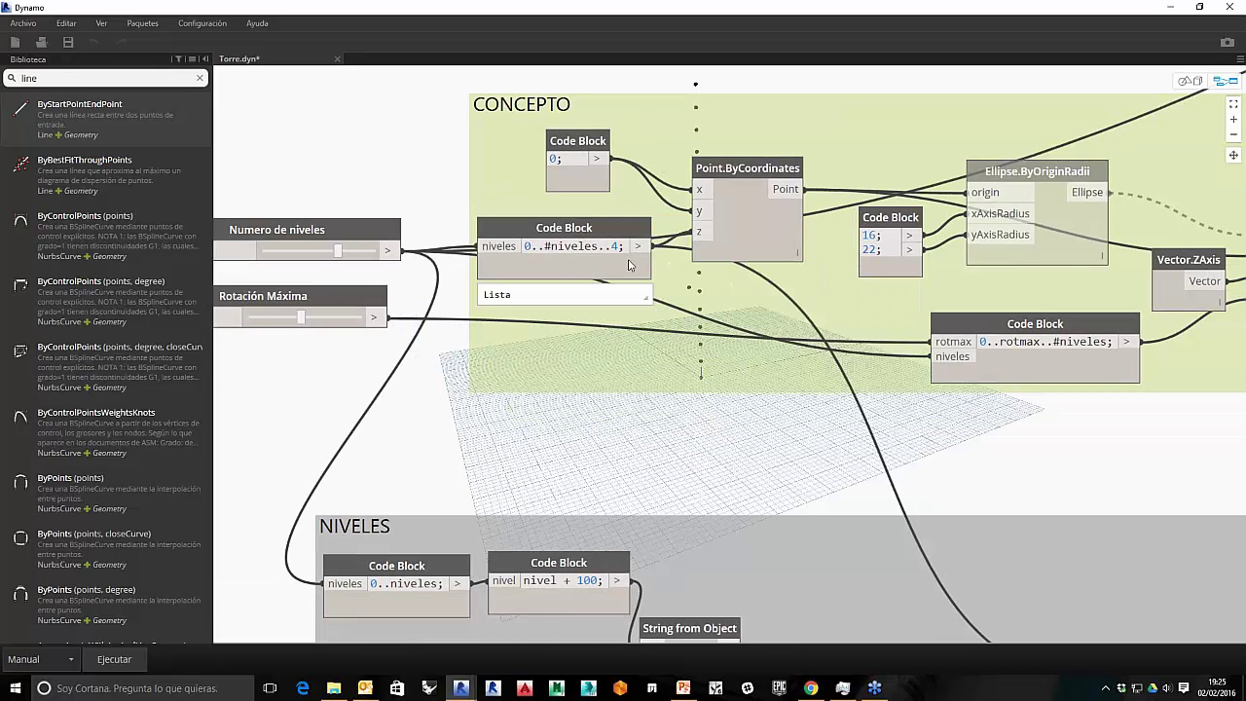
{"action": "mouse_move", "coordinate": [652, 301]}
{"action": "scroll", "coordinate": [644, 343], "scroll_direction": "down", "scroll_amount": 2}
{"action": "scroll", "coordinate": [646, 336], "scroll_direction": "up", "scroll_amount": 2}
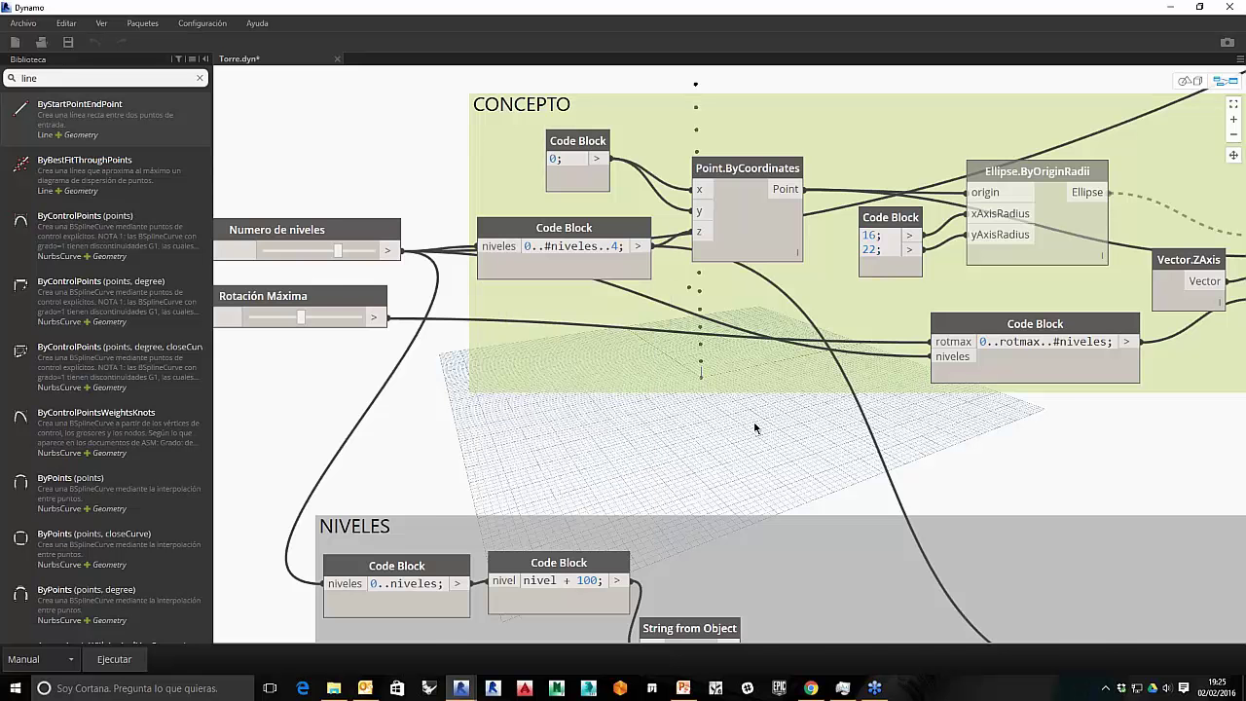
{"action": "scroll", "coordinate": [754, 428], "scroll_direction": "down", "scroll_amount": 5}
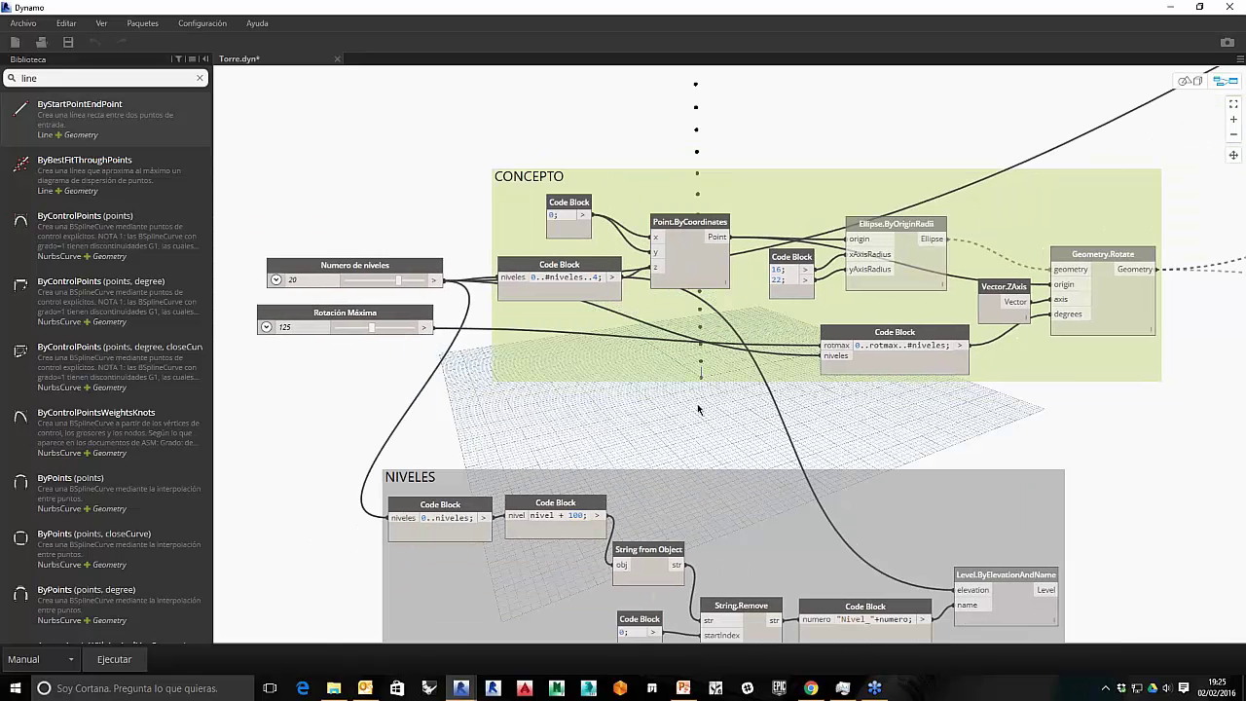
Step: Check the level points in the 3D preview, set Numero de niveles to 11 and run the graph
{"action": "key", "text": "ctrl+b"}
{"action": "left_click_drag", "start_coordinate": [711, 328], "coordinate": [671, 187]}
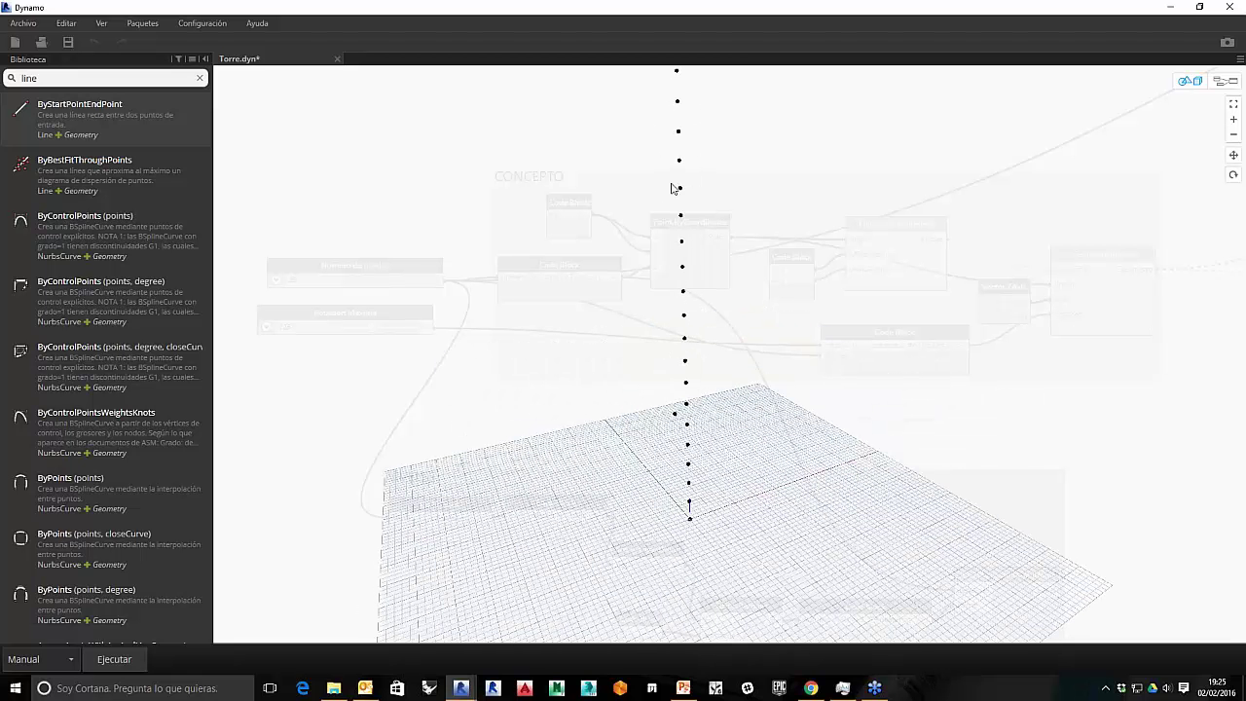
{"action": "key", "text": "ctrl+b"}
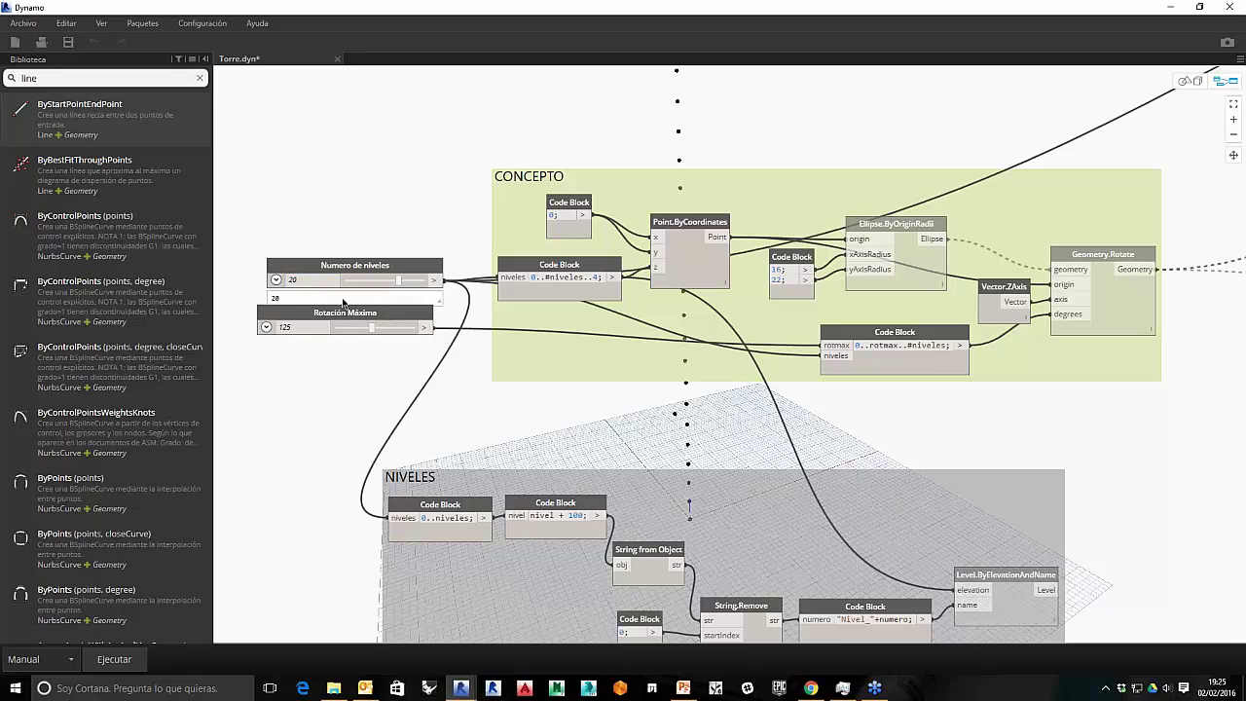
{"action": "mouse_move", "coordinate": [537, 298]}
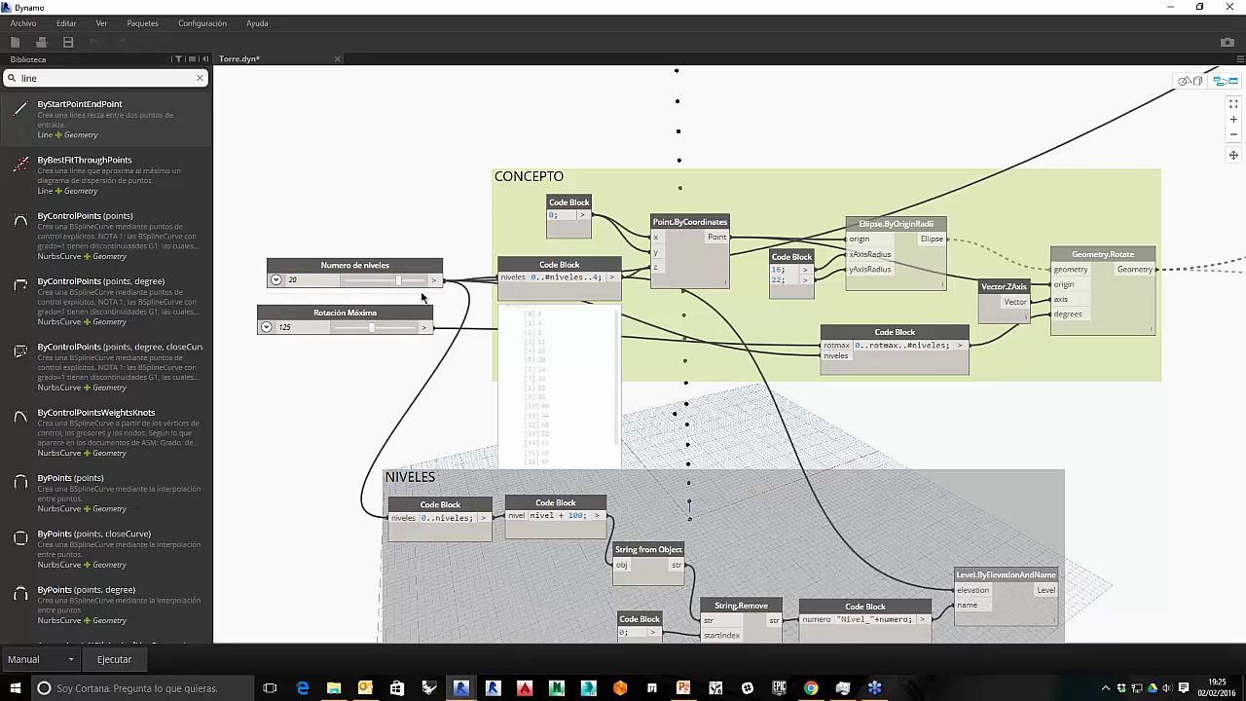
{"action": "key", "text": "ctrl+b"}
{"action": "scroll", "coordinate": [615, 349], "scroll_direction": "down", "scroll_amount": 3}
{"action": "key", "text": "ctrl+b"}
{"action": "left_click_drag", "start_coordinate": [399, 282], "coordinate": [385, 283]}
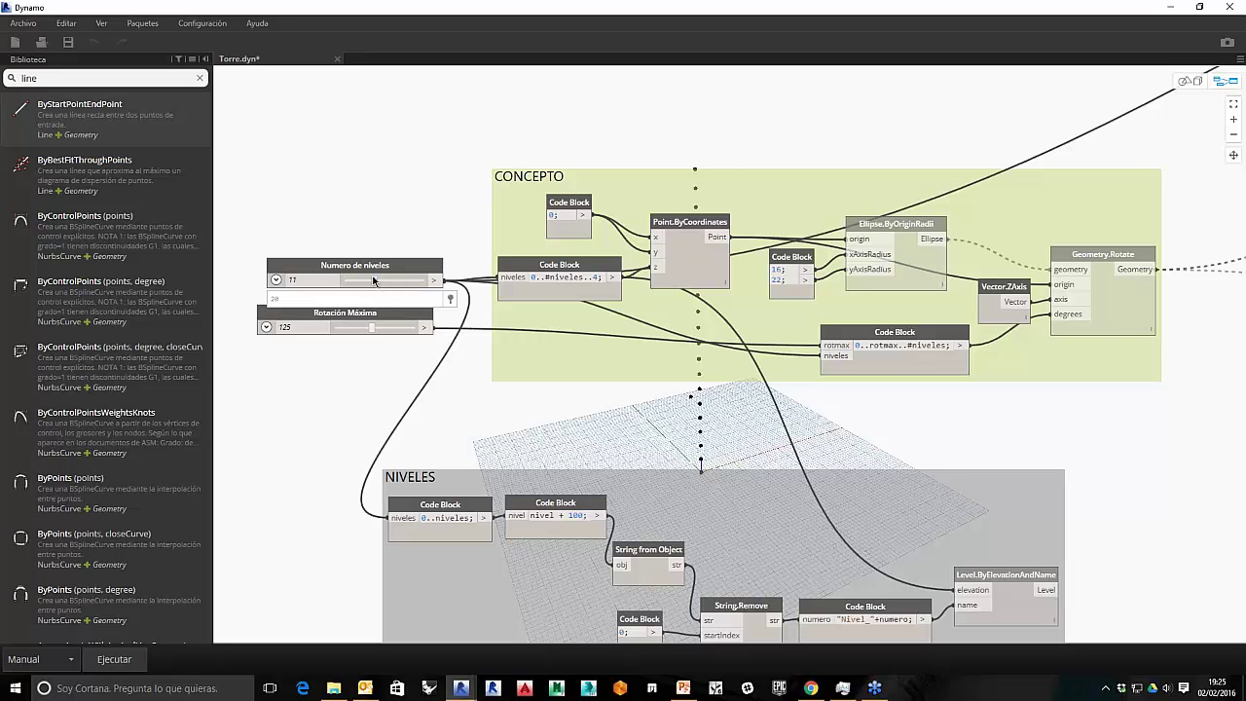
{"action": "left_click", "coordinate": [121, 666]}
Step: Change the execution mode to Automático and set Numero de niveles to 15
{"action": "left_click", "coordinate": [39, 659]}
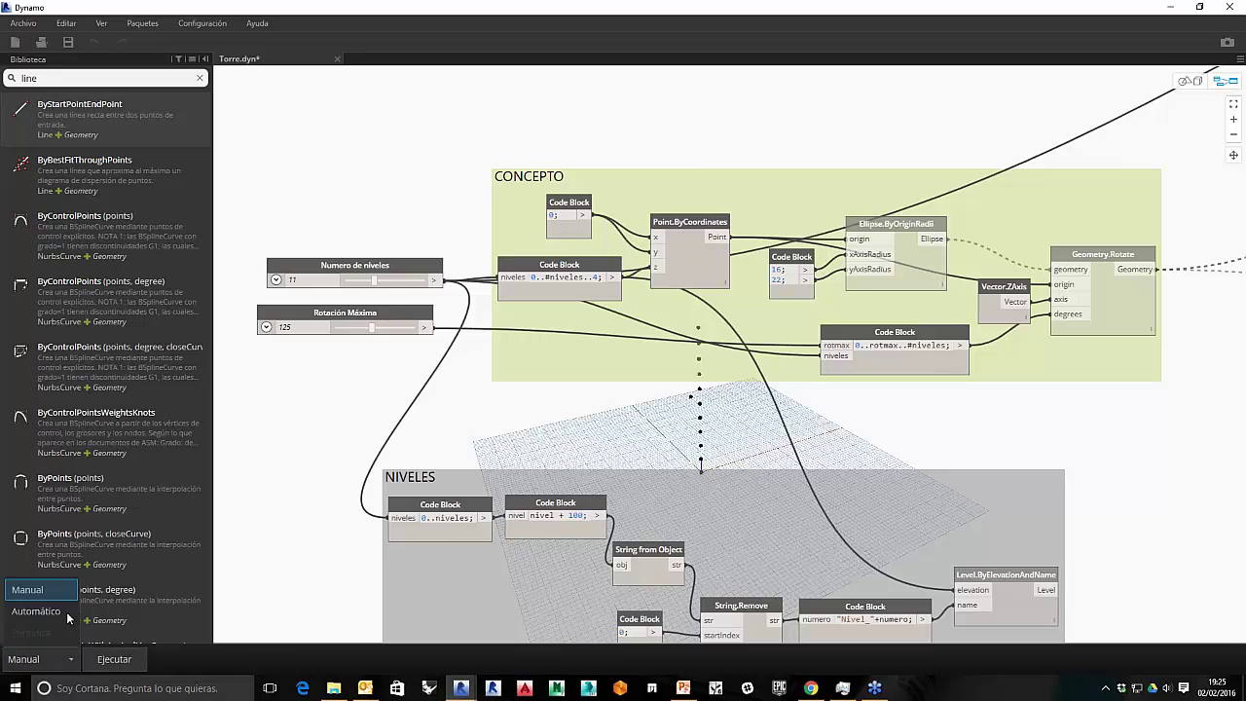
{"action": "left_click", "coordinate": [39, 611]}
{"action": "mouse_move", "coordinate": [376, 280]}
{"action": "left_mouse_down"}
{"action": "mouse_move", "coordinate": [410, 285]}
{"action": "mouse_move", "coordinate": [386, 284]}
{"action": "left_mouse_up"}
{"action": "middle_click_drag", "start_coordinate": [859, 429], "coordinate": [788, 399]}
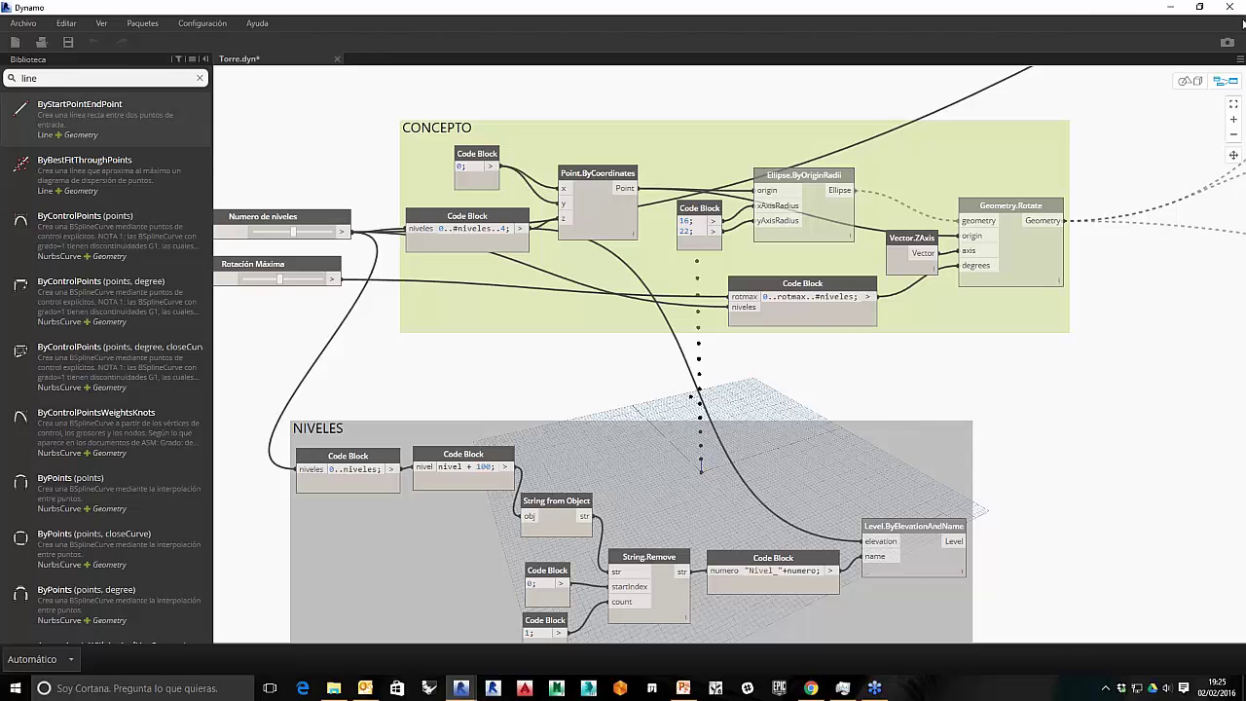
Step: Switch to Revit to check the Este elevation view and return to the Dynamo graph
{"action": "left_click", "coordinate": [1175, 8]}
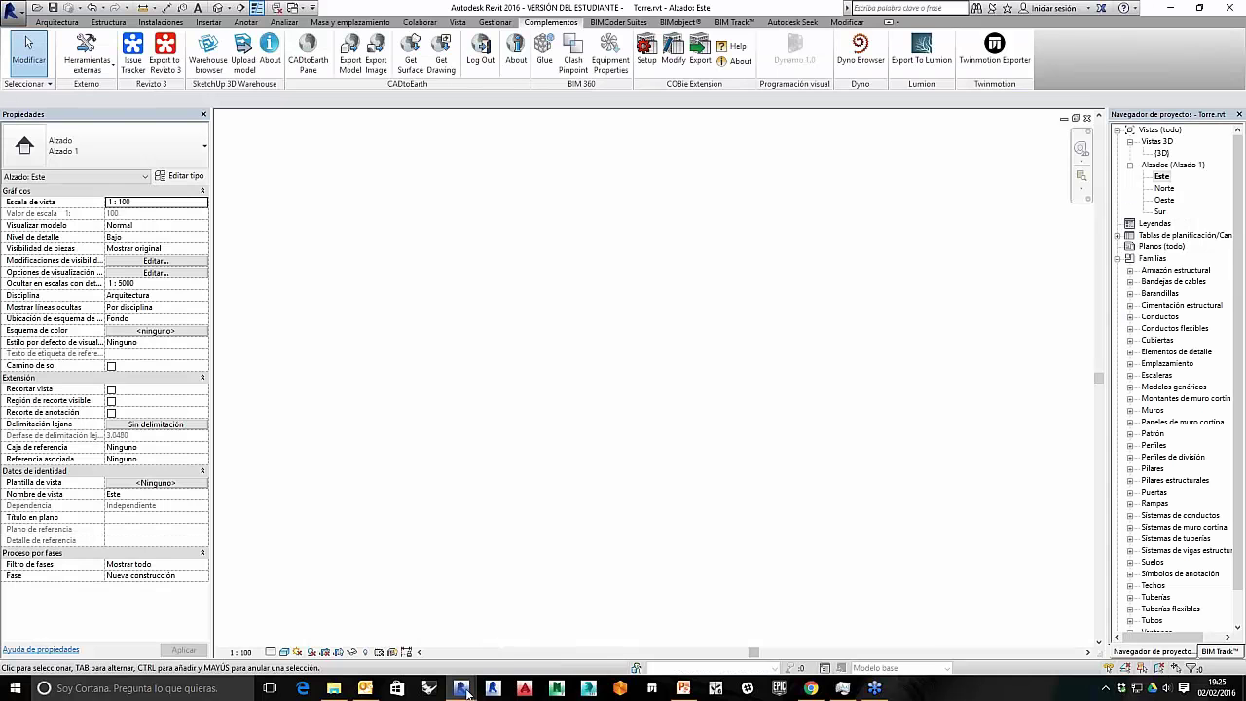
{"action": "mouse_move", "coordinate": [461, 688]}
{"action": "left_click", "coordinate": [514, 630]}
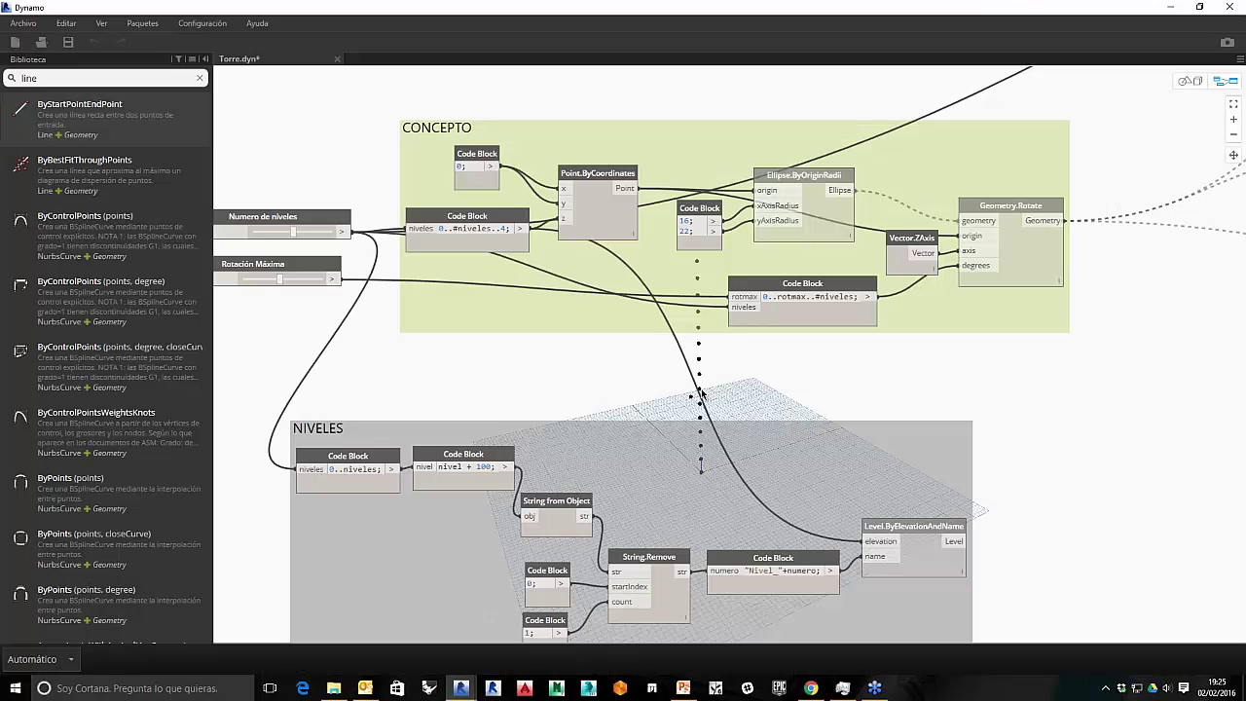
Step: Unfreeze the Level.ByElevationAndName node in the NIVELES group so the graph creates the Revit levels
{"action": "middle_click_drag", "start_coordinate": [694, 384], "coordinate": [691, 336]}
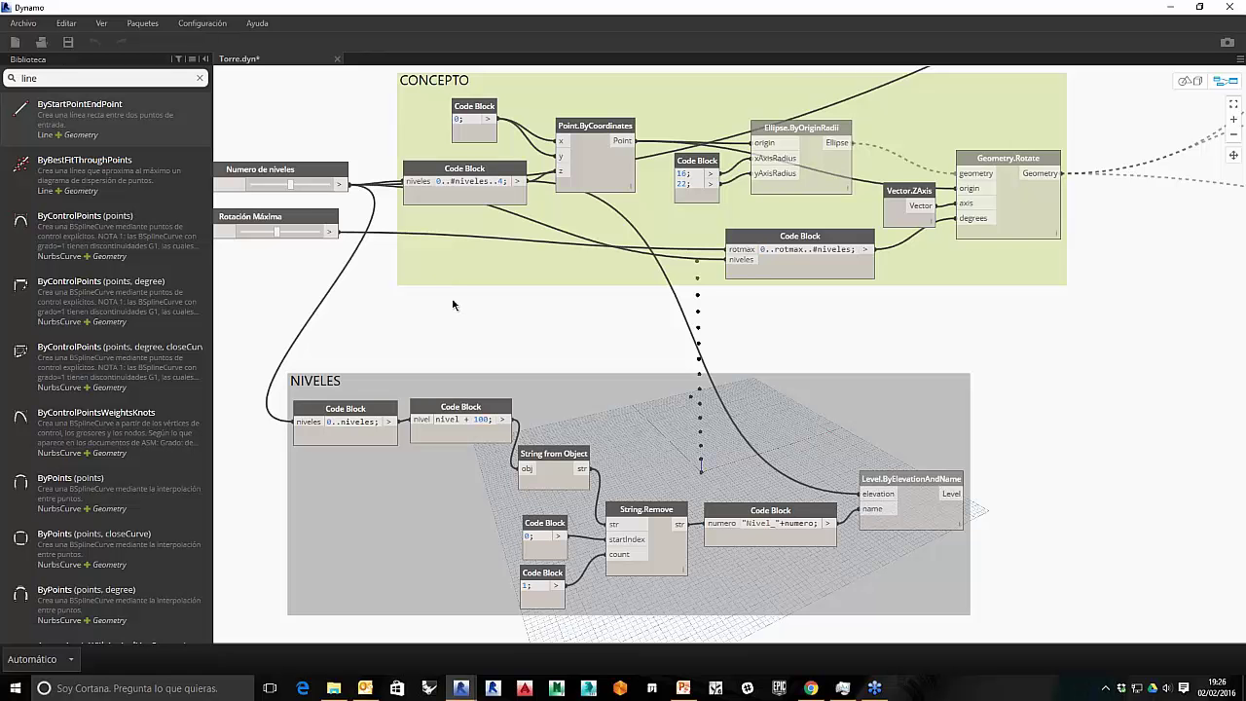
{"action": "middle_click_drag", "start_coordinate": [469, 298], "coordinate": [501, 279]}
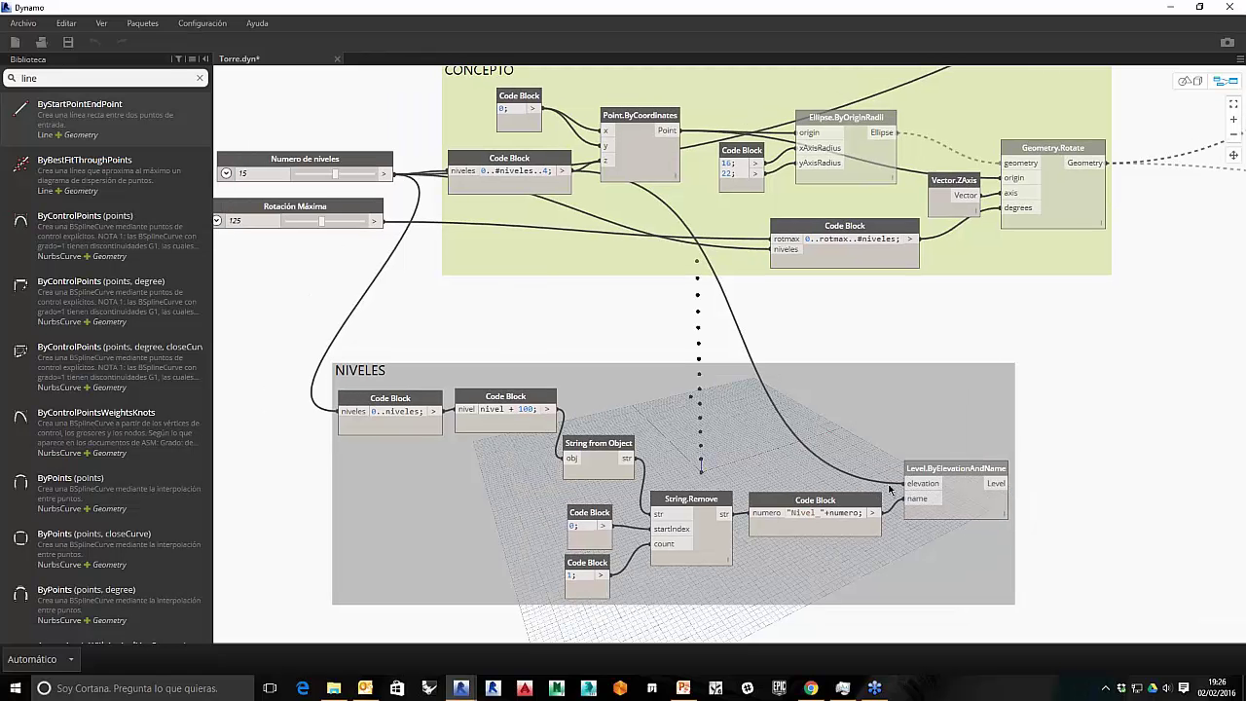
{"action": "right_click", "coordinate": [940, 476]}
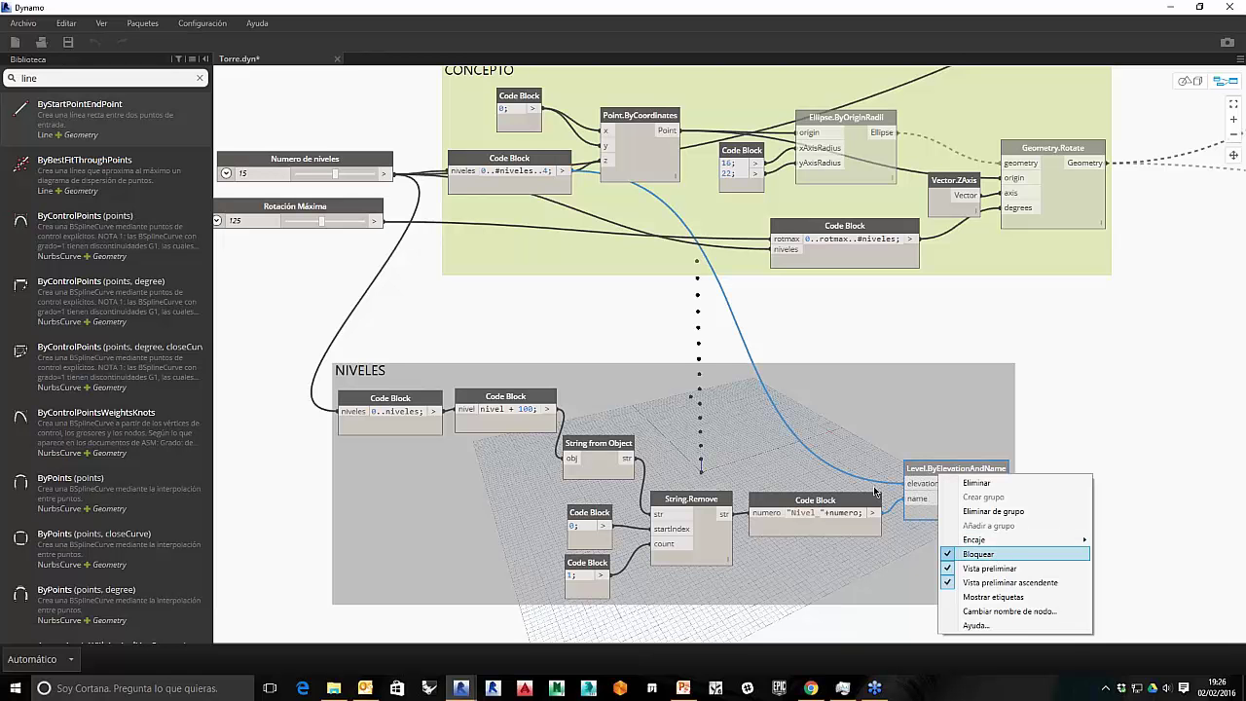
{"action": "left_click", "coordinate": [992, 554]}
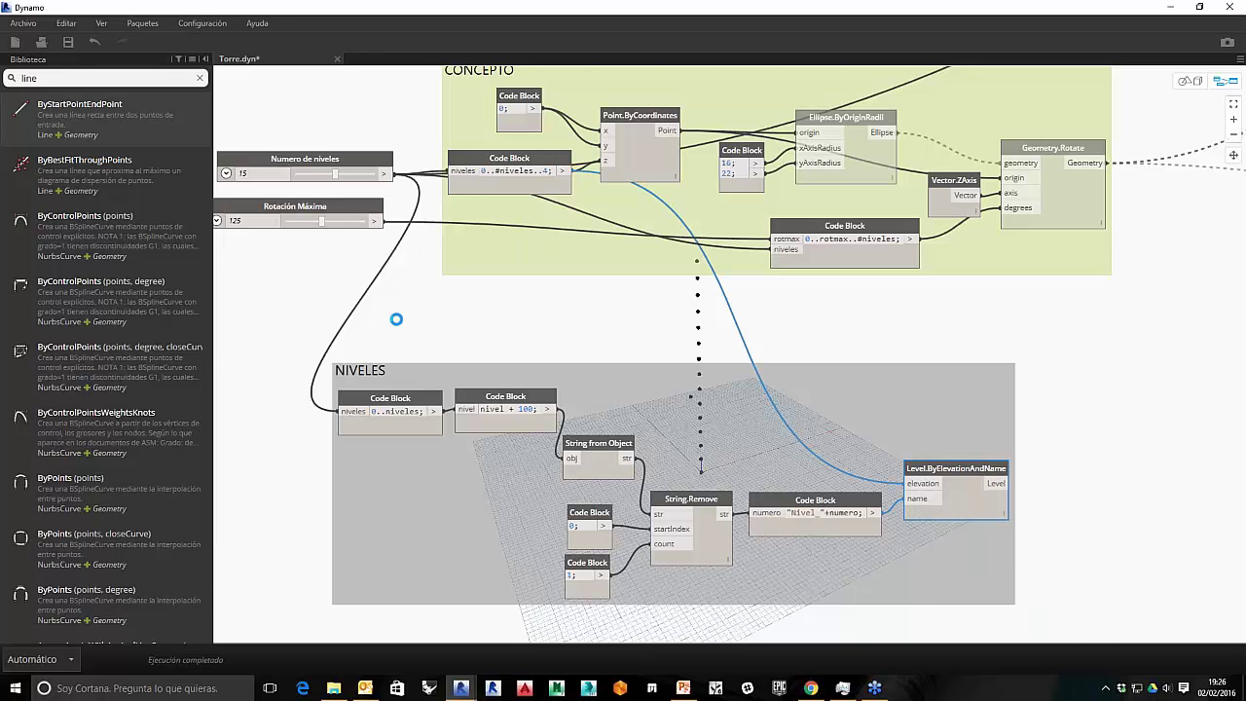
{"action": "scroll", "coordinate": [397, 323], "scroll_direction": "down", "scroll_amount": 2}
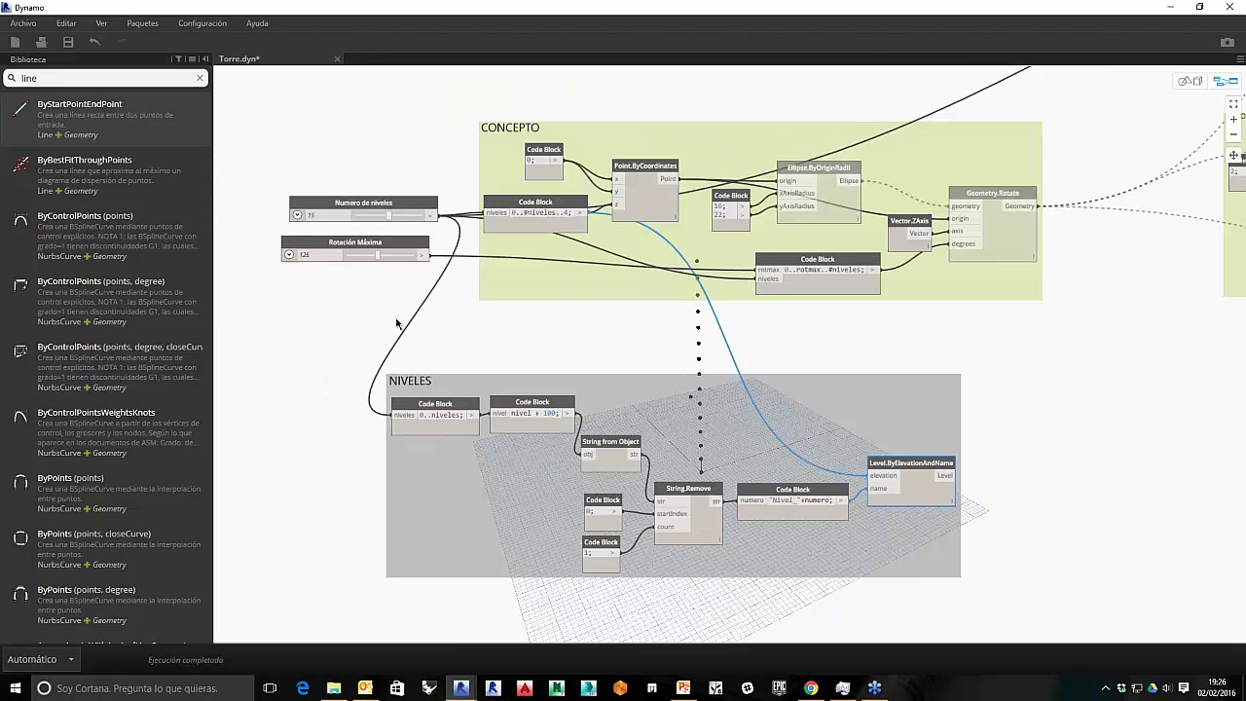
Step: Switch to Revit and inspect the names and elevations of the generated levels in the Este elevation
{"action": "left_click", "coordinate": [1170, 8]}
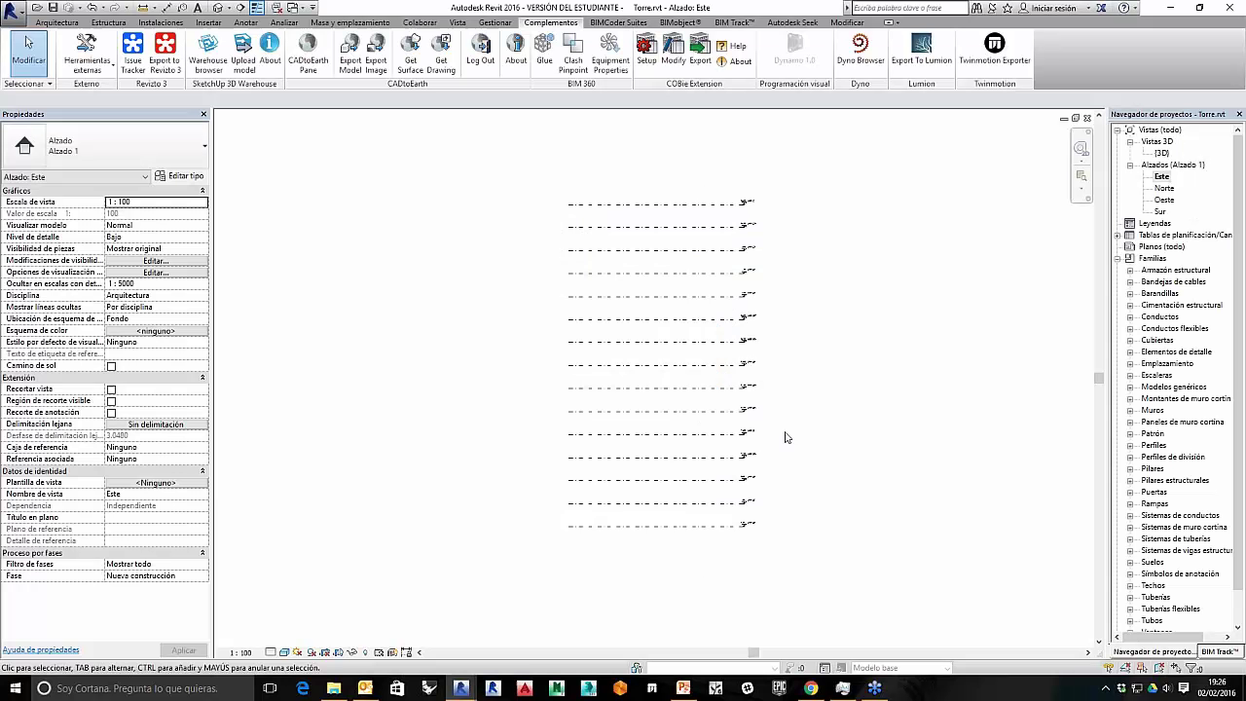
{"action": "scroll", "coordinate": [713, 503], "scroll_direction": "up", "scroll_amount": 3}
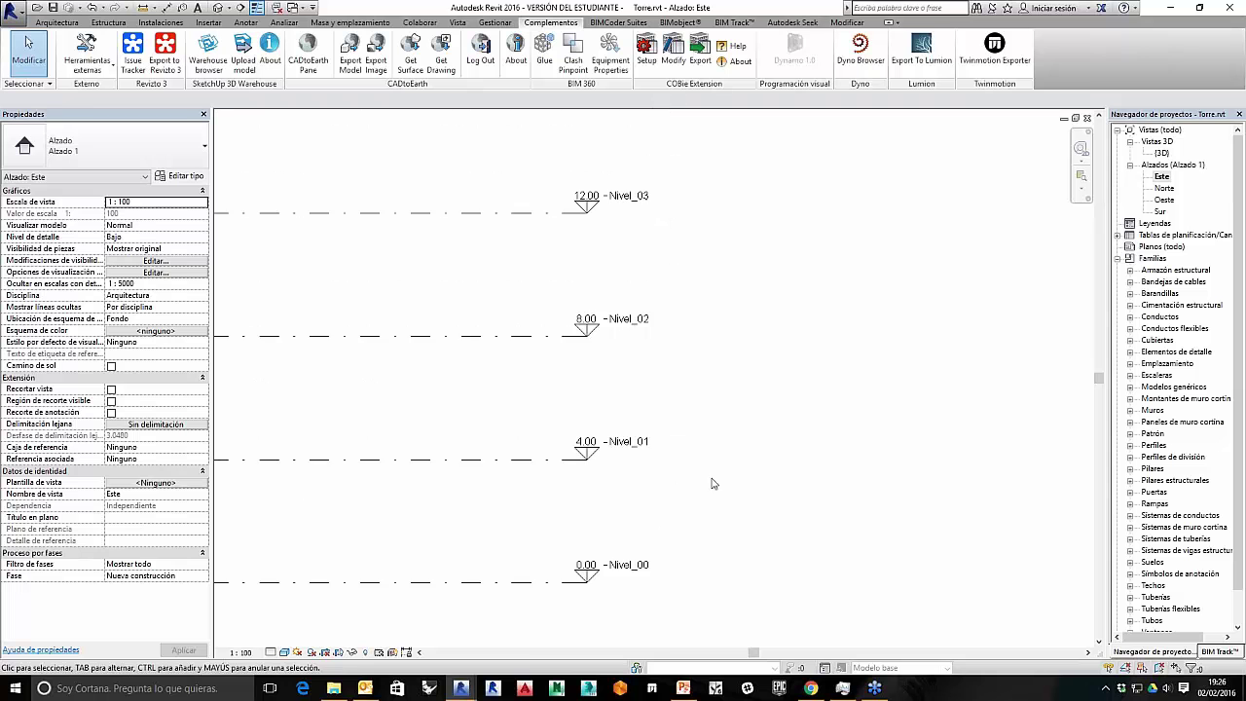
{"action": "scroll", "coordinate": [750, 361], "scroll_direction": "up", "scroll_amount": 2, "text": "ctrl"}
{"action": "scroll", "coordinate": [765, 243], "scroll_direction": "down", "scroll_amount": 1}
{"action": "middle_click_drag", "start_coordinate": [765, 244], "coordinate": [881, 643]}
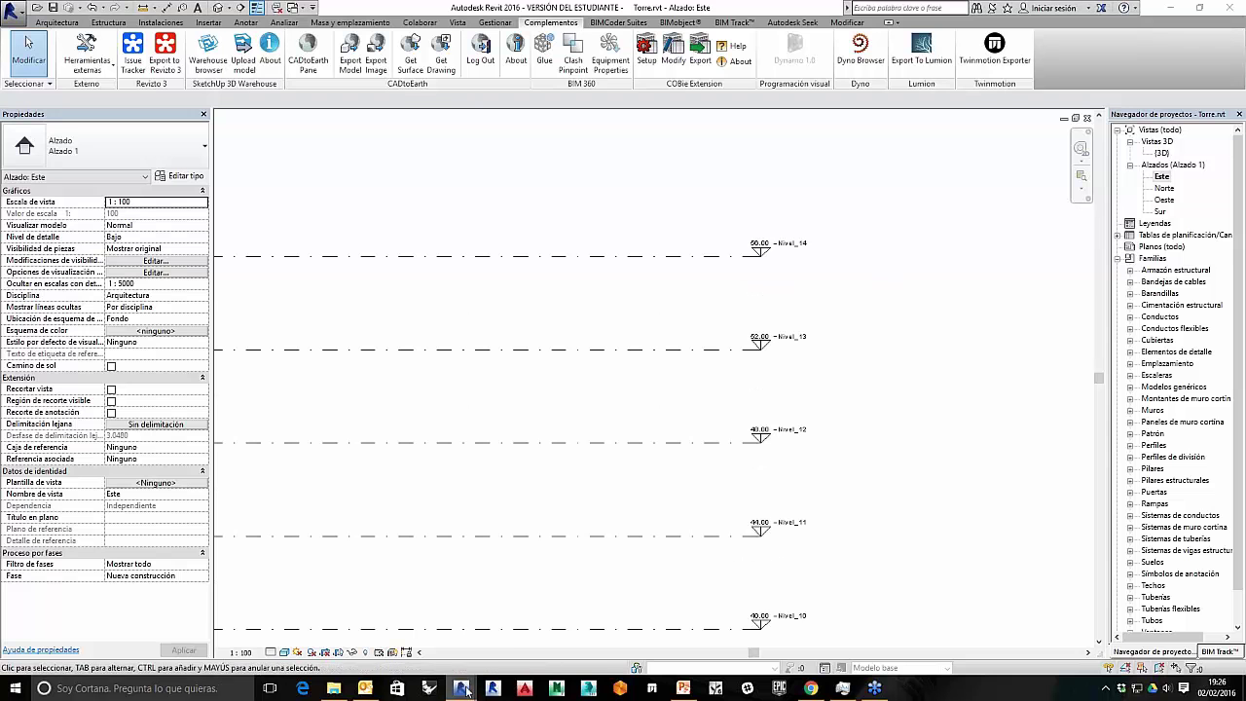
Step: Return to Dynamo, change the execution mode to Manual, set Numero de niveles to 18 and run the graph
{"action": "mouse_move", "coordinate": [467, 691]}
{"action": "left_click", "coordinate": [532, 623]}
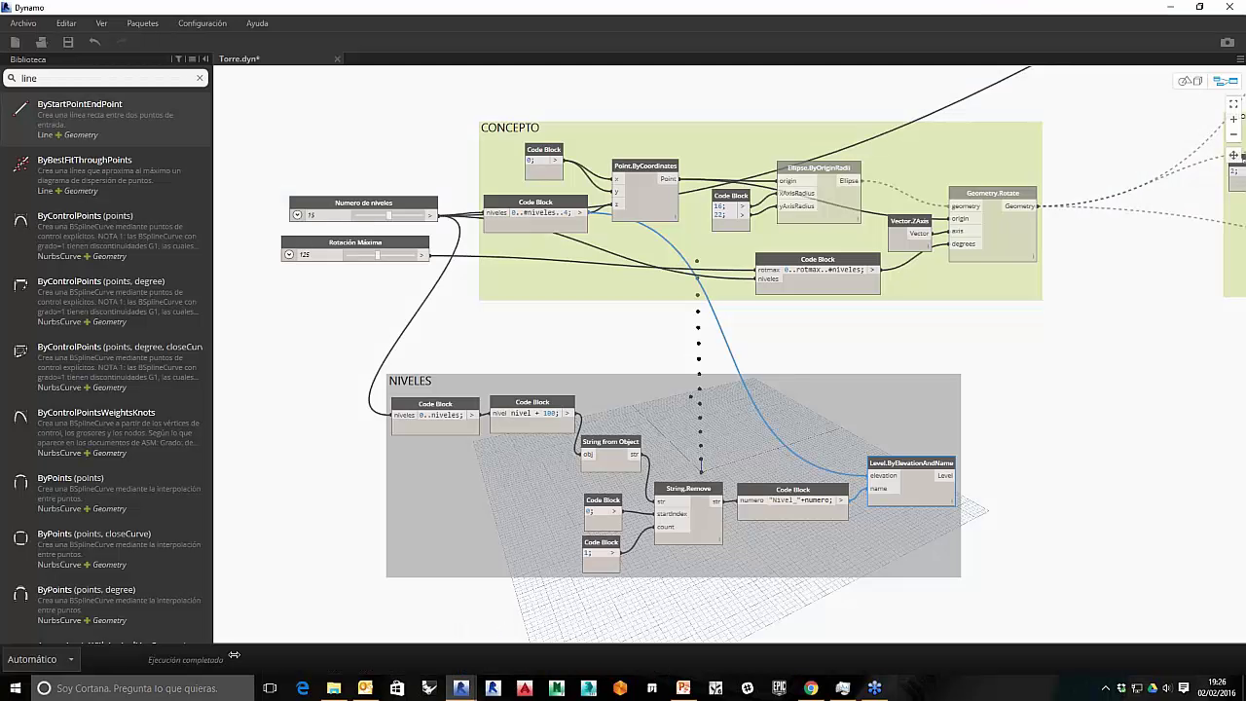
{"action": "left_click", "coordinate": [44, 658]}
{"action": "left_click", "coordinate": [28, 590]}
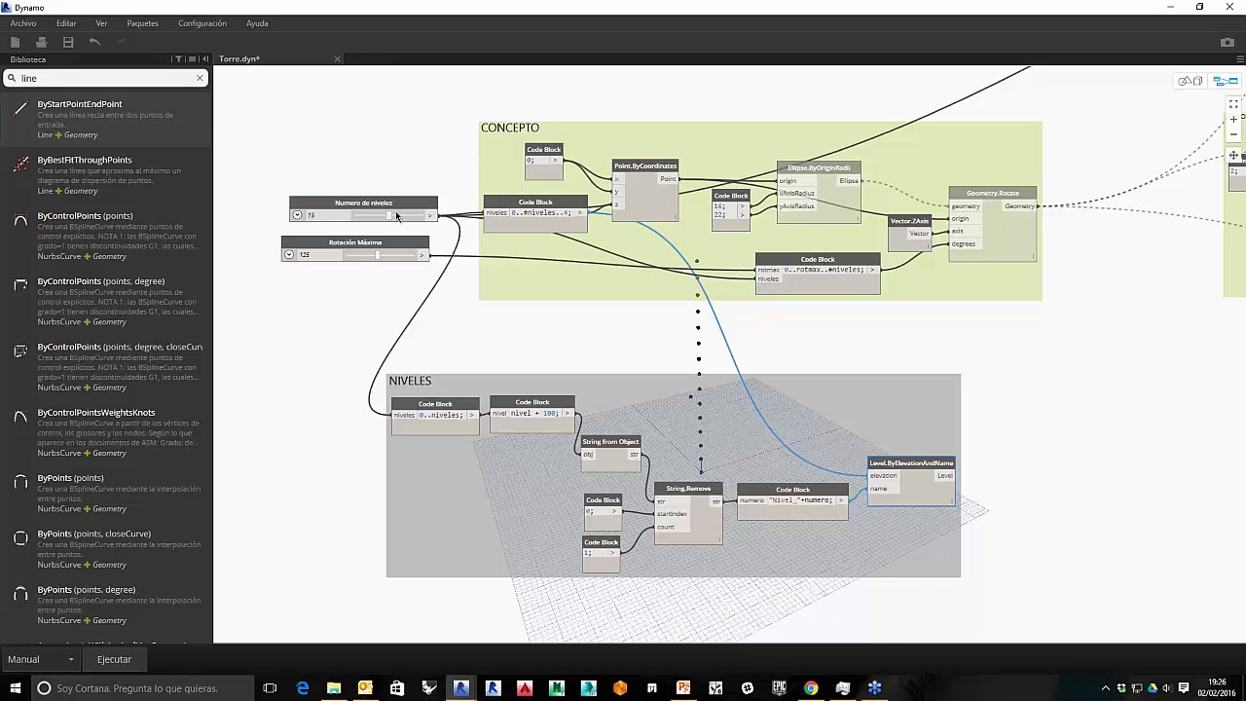
{"action": "left_click_drag", "start_coordinate": [389, 214], "coordinate": [395, 214]}
{"action": "left_click", "coordinate": [114, 659]}
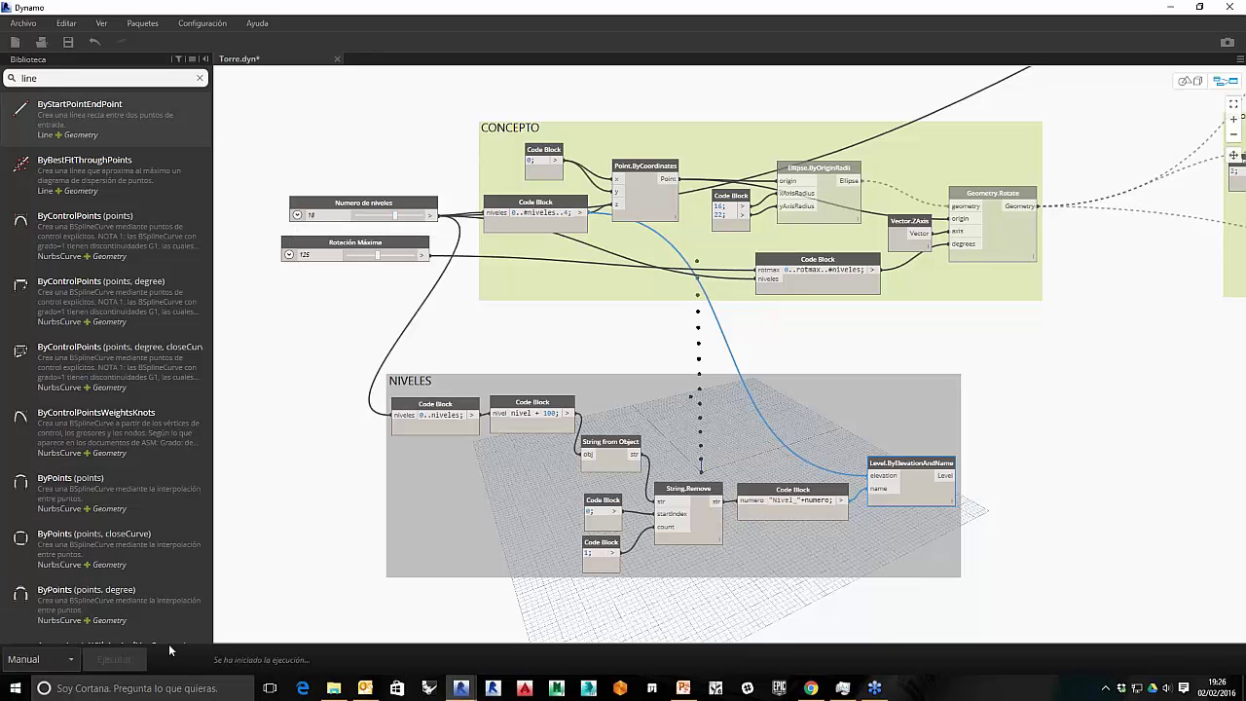
Step: Switch to Revit and review the updated levels in the Este elevation from the highest one downward
{"action": "left_click", "coordinate": [1167, 9]}
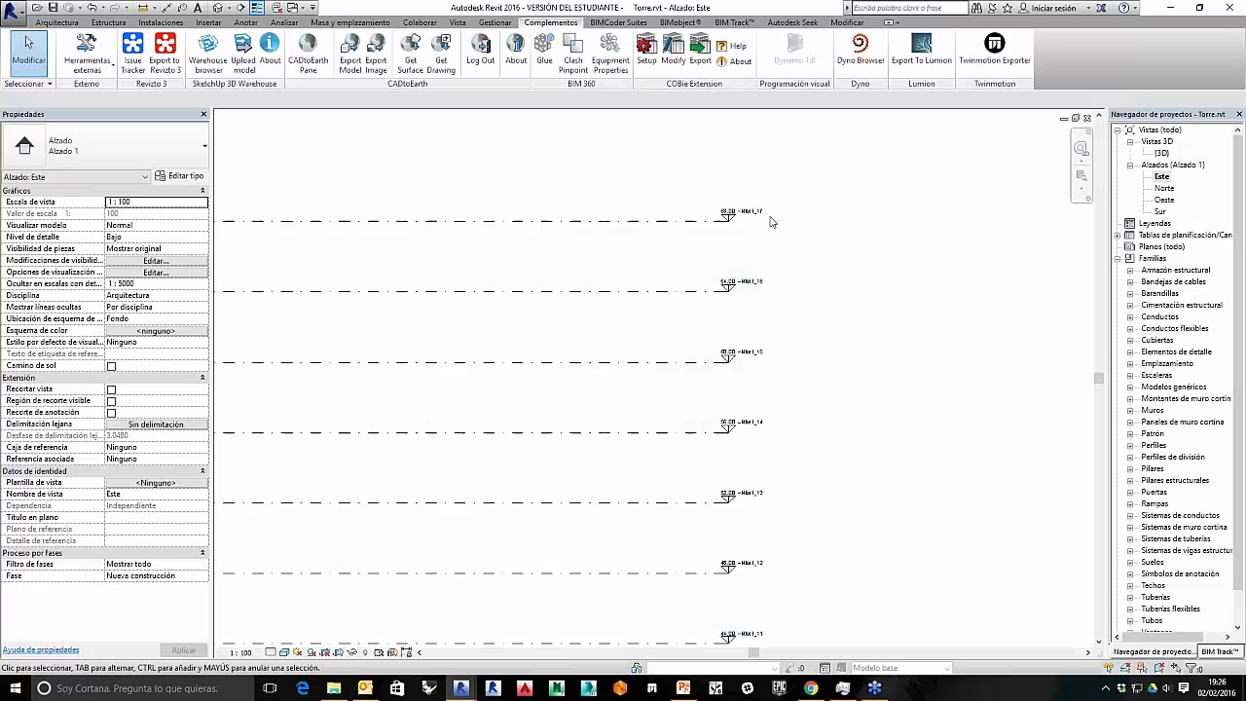
{"action": "scroll", "coordinate": [776, 298], "scroll_direction": "up", "scroll_amount": 3}
{"action": "middle_click_drag", "start_coordinate": [780, 251], "coordinate": [794, 458]}
{"action": "scroll", "coordinate": [795, 455], "scroll_direction": "down", "scroll_amount": 3}
{"action": "middle_click_drag", "start_coordinate": [785, 334], "coordinate": [784, 236]}
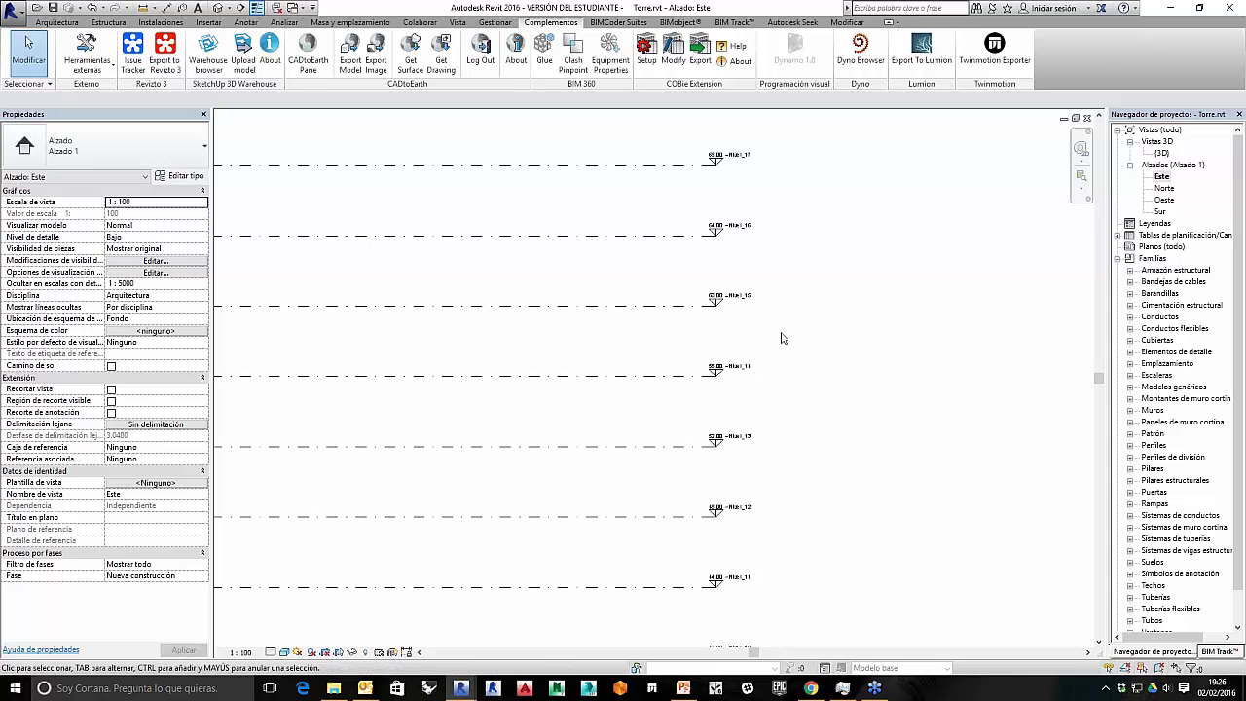
{"action": "middle_click_drag", "start_coordinate": [798, 364], "coordinate": [806, 254]}
{"action": "scroll", "coordinate": [801, 292], "scroll_direction": "down", "scroll_amount": 1}
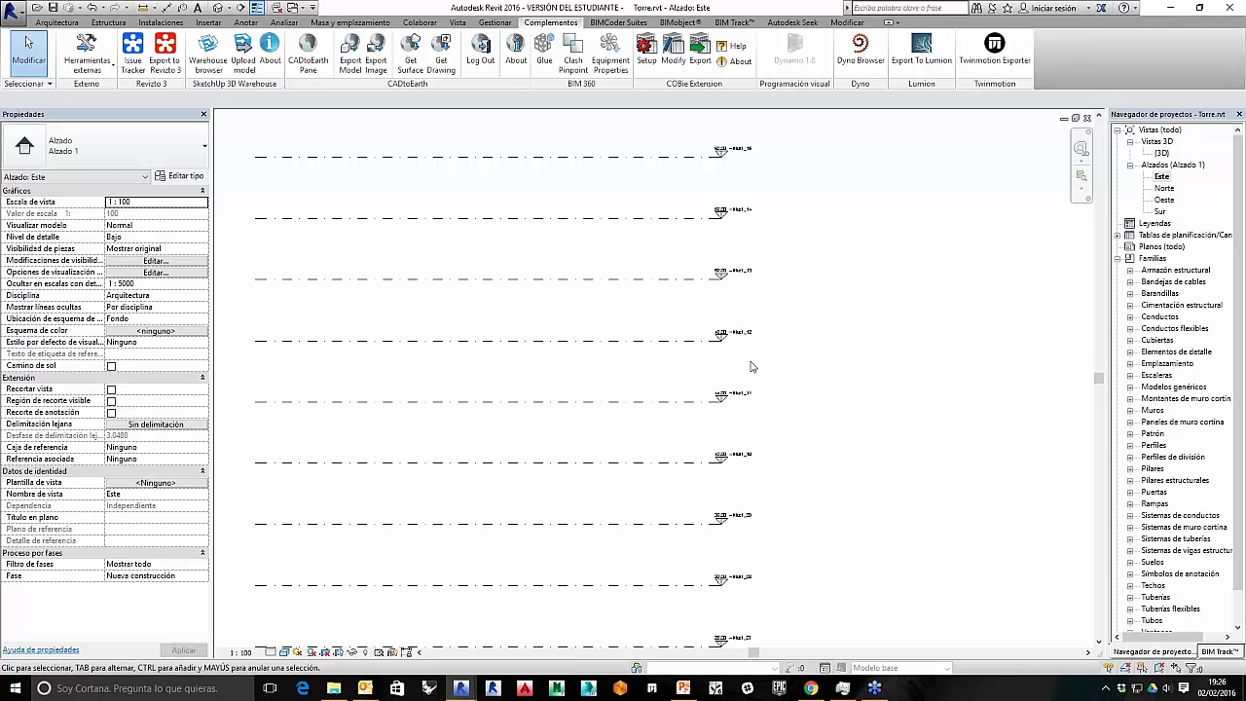
Step: Switch back to Dynamo and view the node options of Ellipse.ByOriginRadii in the CONCEPTO group, leaving them as they are
{"action": "key", "text": "alt+Tab"}
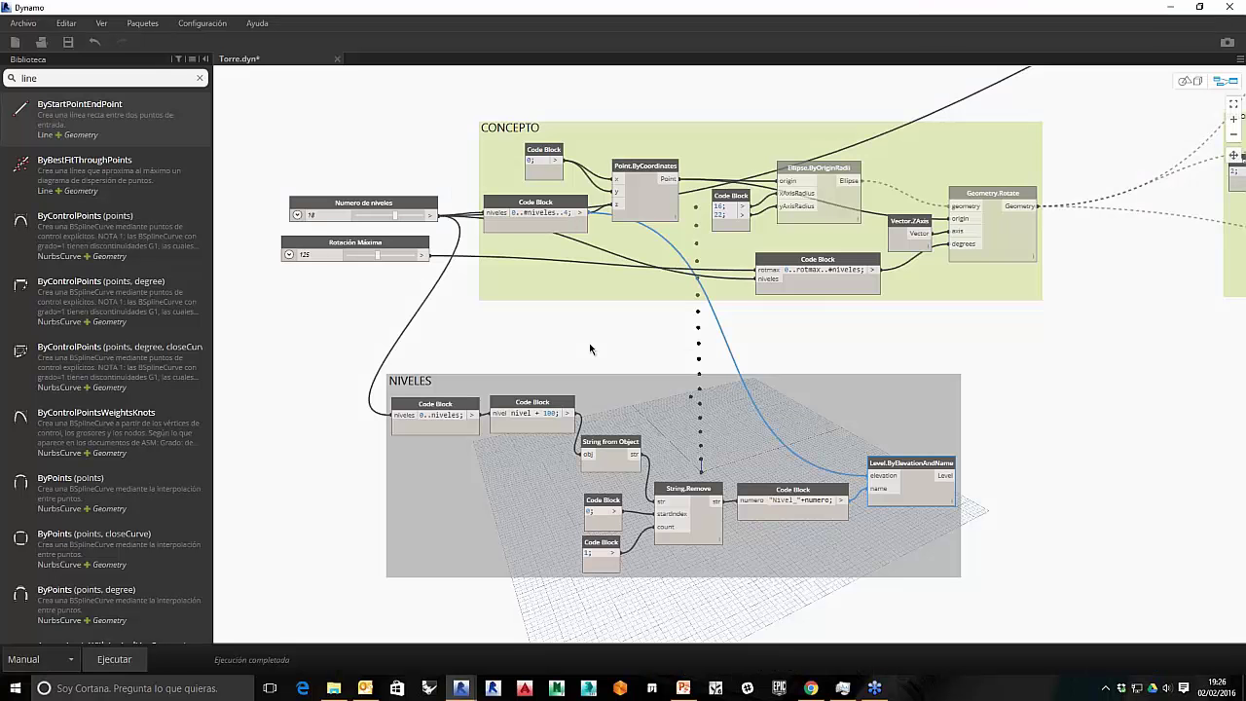
{"action": "middle_click_drag", "start_coordinate": [583, 343], "coordinate": [496, 318]}
{"action": "mouse_move", "coordinate": [697, 315]}
{"action": "middle_mouse_down"}
{"action": "mouse_move", "coordinate": [684, 320]}
{"action": "mouse_move", "coordinate": [711, 334]}
{"action": "mouse_move", "coordinate": [690, 335]}
{"action": "middle_mouse_up"}
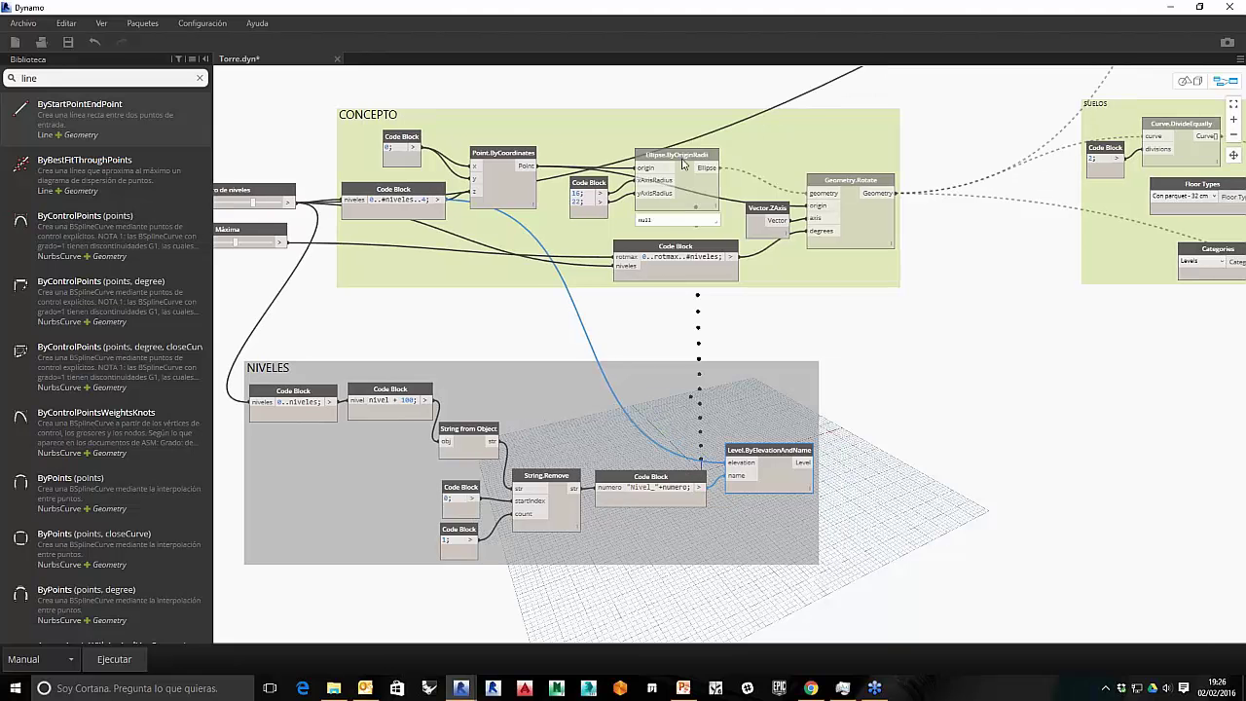
{"action": "right_click", "coordinate": [682, 164]}
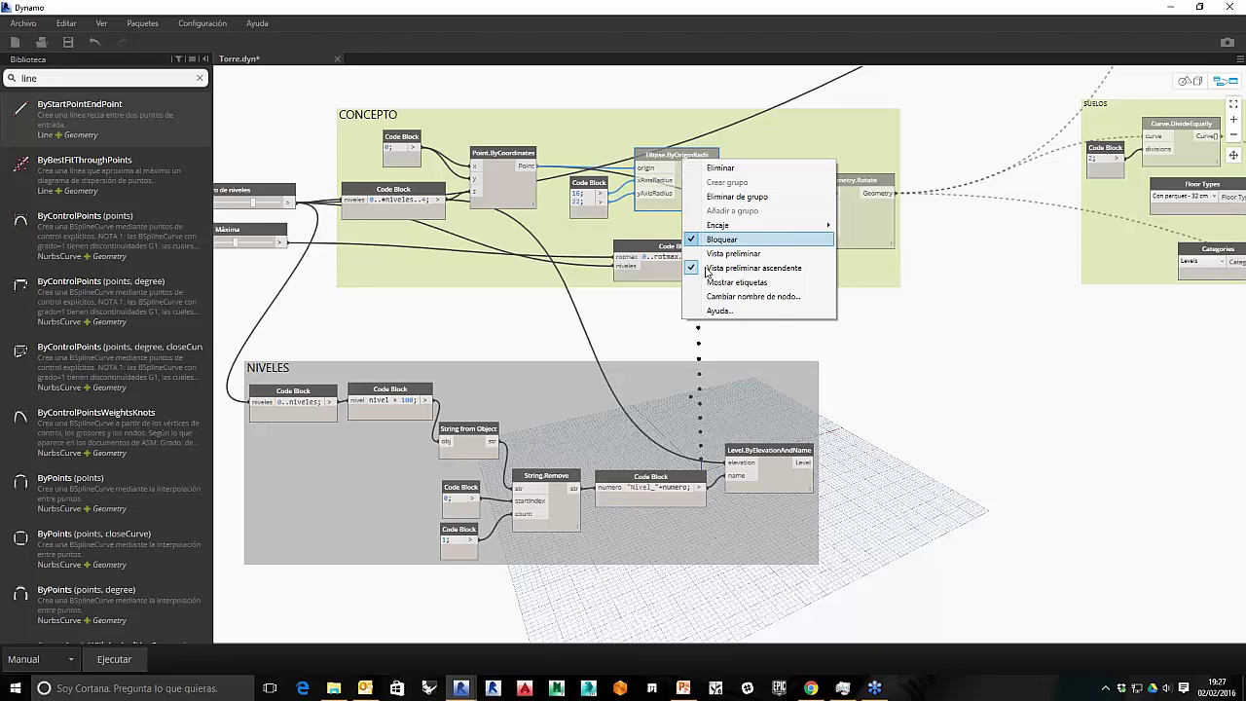
{"action": "left_click", "coordinate": [621, 313]}
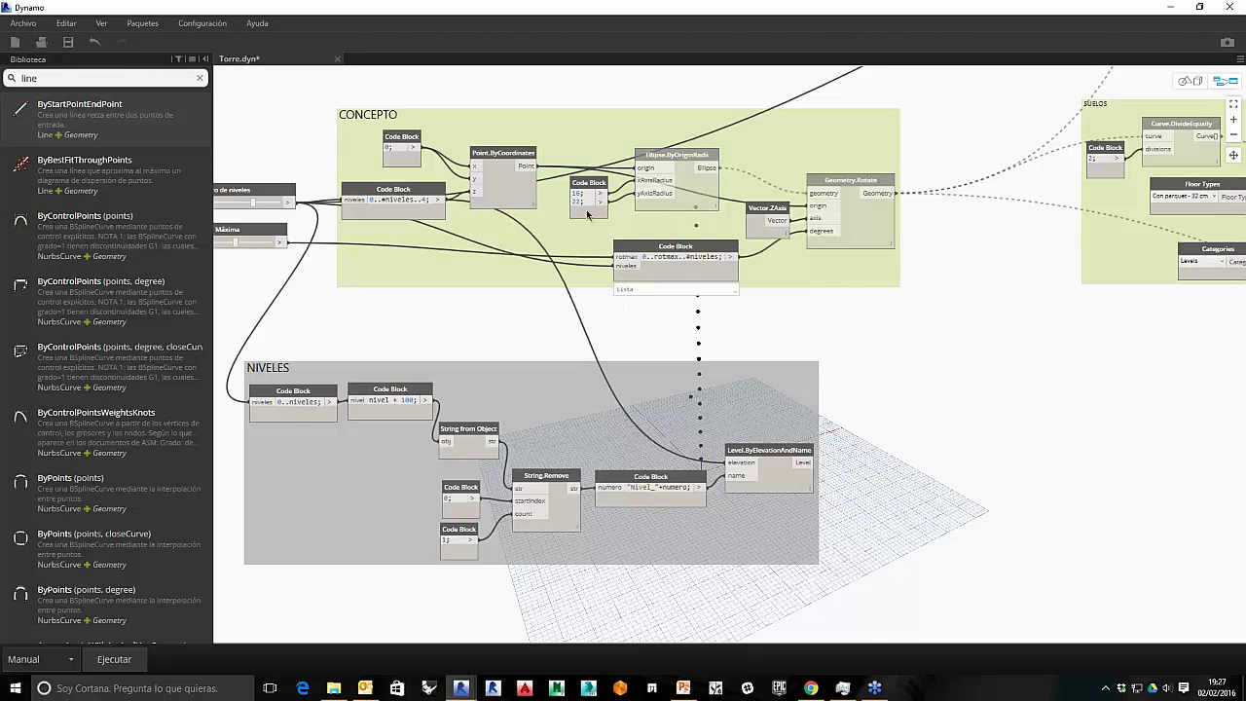
Step: Unfreeze the Ellipse.ByOriginRadii node in the CONCEPTO group and run the graph
{"action": "scroll", "coordinate": [584, 206], "scroll_direction": "up", "scroll_amount": 2}
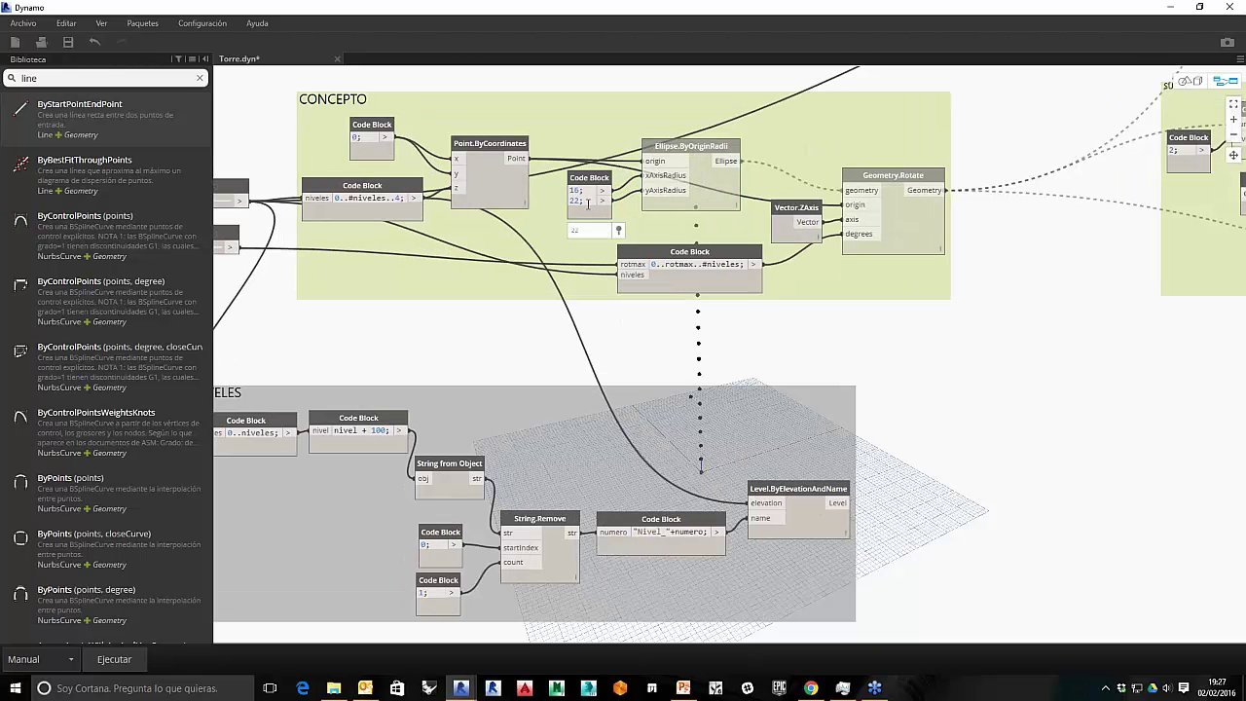
{"action": "left_click", "coordinate": [699, 149]}
{"action": "right_click", "coordinate": [699, 149]}
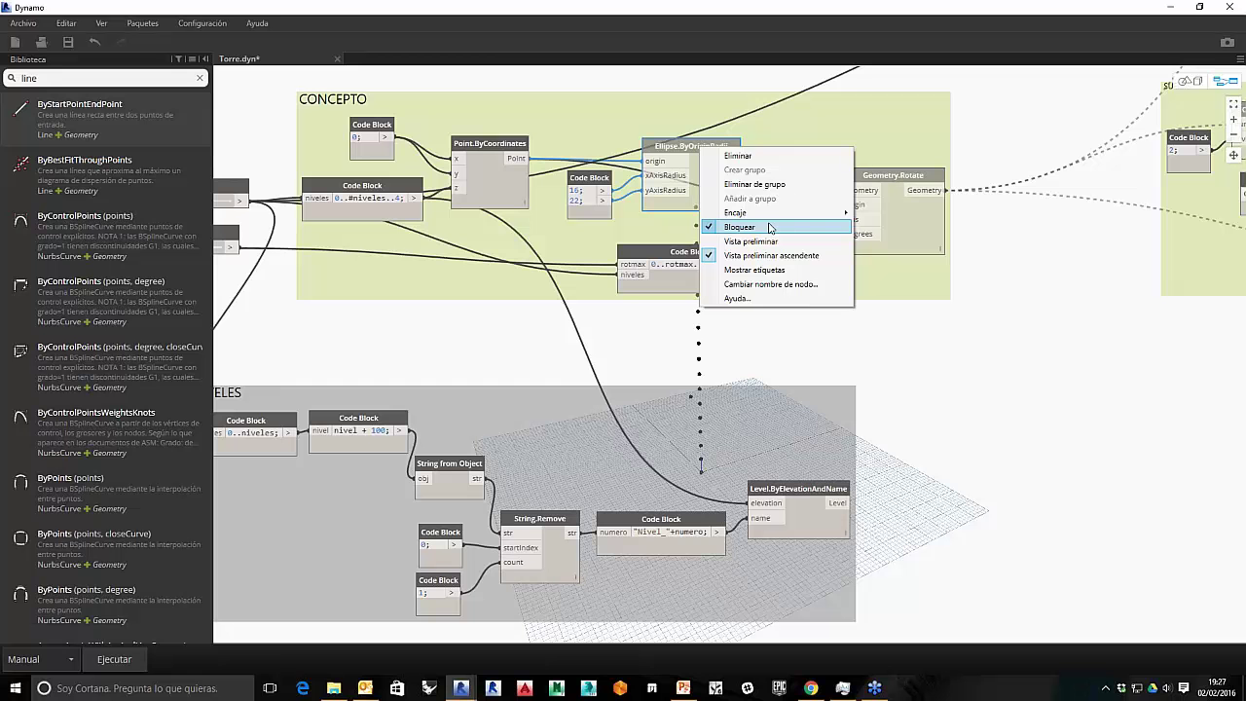
{"action": "left_click", "coordinate": [768, 227]}
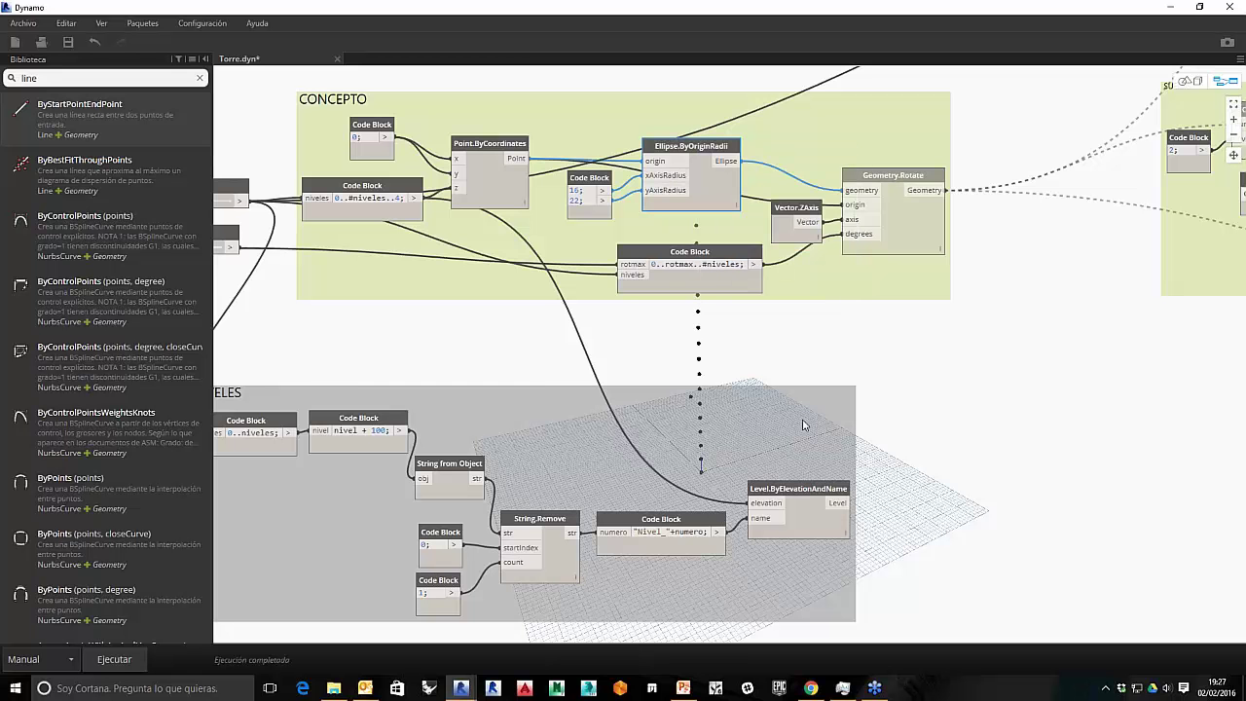
{"action": "left_click", "coordinate": [124, 662]}
Step: Turn on the geometry preview of Ellipse.ByOriginRadii and inspect the stacked ellipses in the 3D background view
{"action": "right_click", "coordinate": [686, 141]}
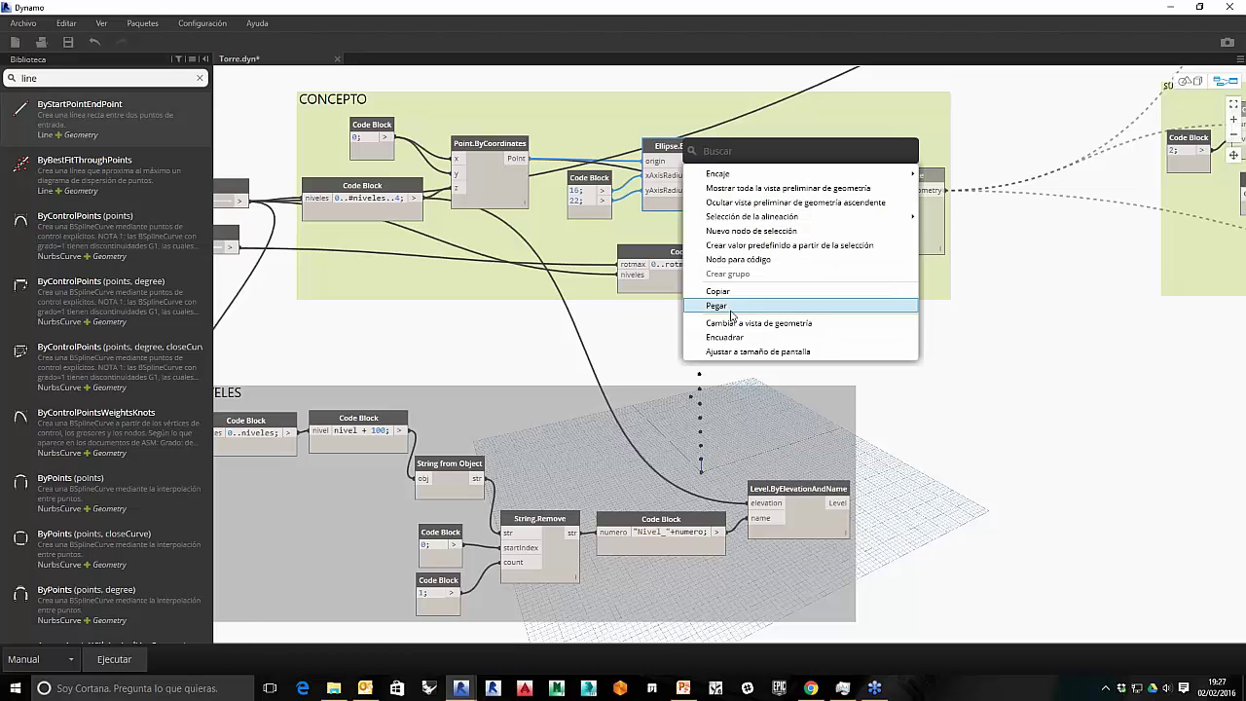
{"action": "right_click", "coordinate": [665, 149]}
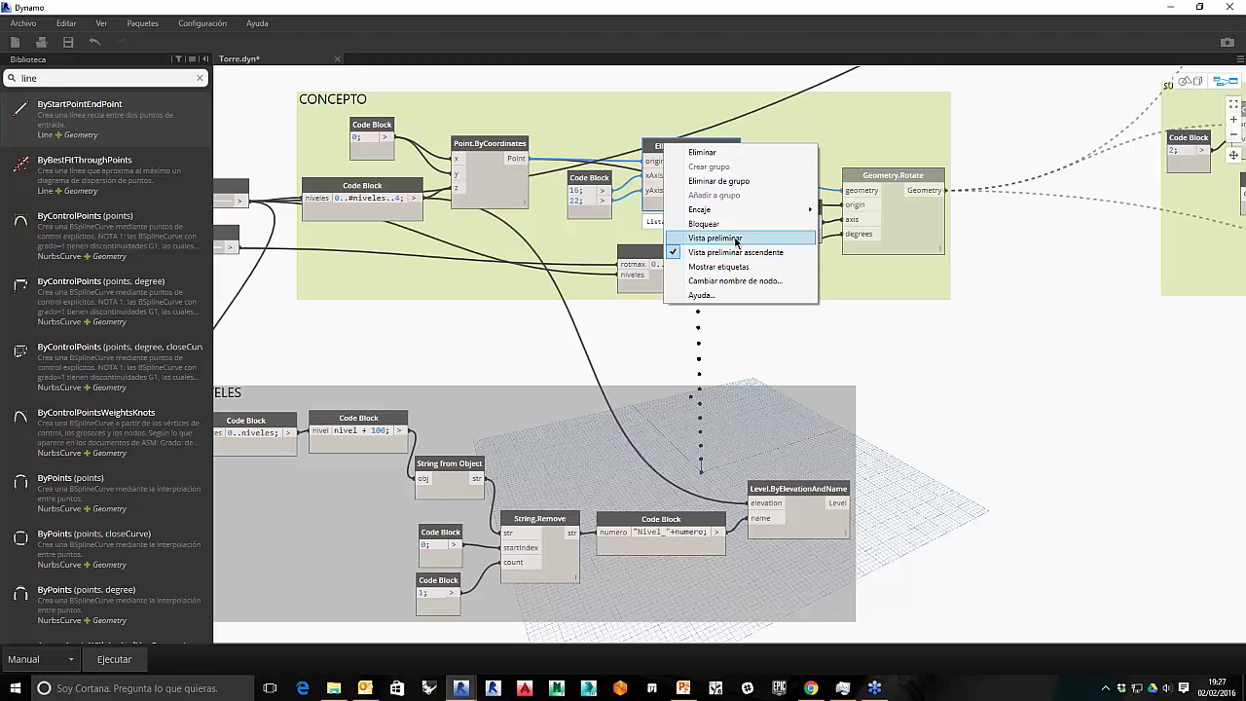
{"action": "left_click", "coordinate": [720, 238]}
{"action": "middle_click_drag", "start_coordinate": [896, 339], "coordinate": [618, 271]}
{"action": "scroll", "coordinate": [758, 359], "scroll_direction": "down", "scroll_amount": 3}
{"action": "middle_click_drag", "start_coordinate": [758, 359], "coordinate": [737, 342]}
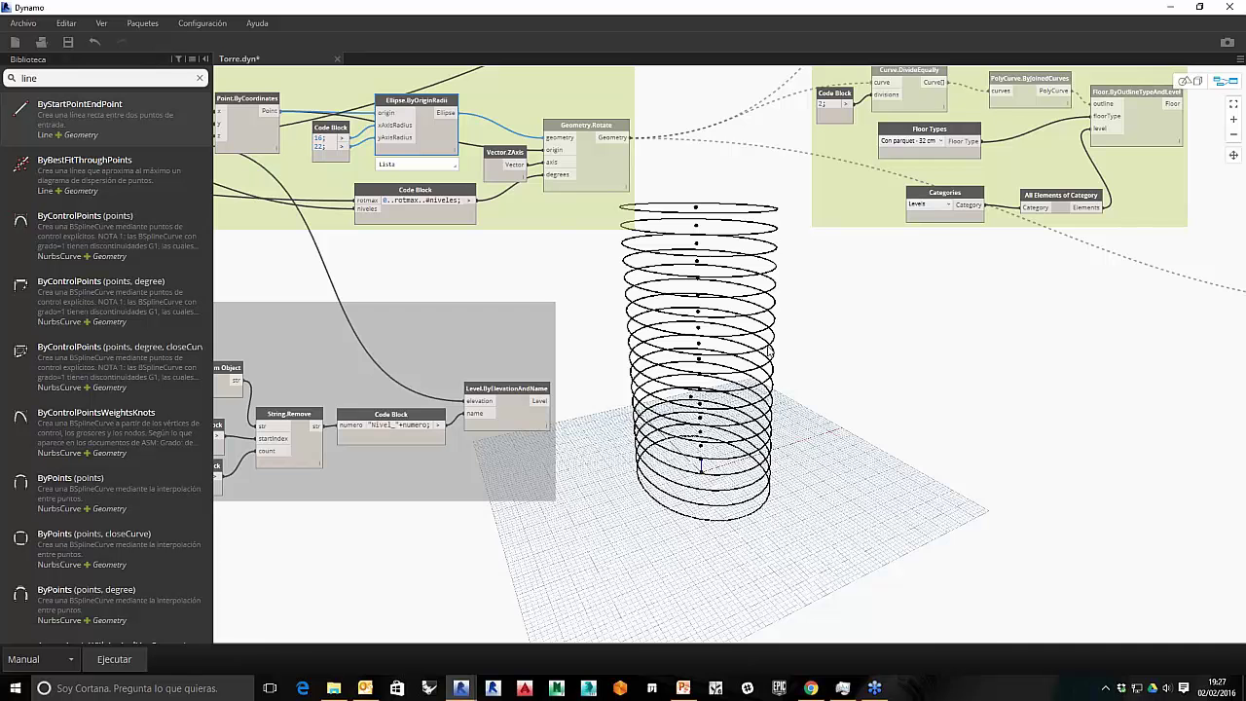
{"action": "key", "text": "ctrl+b"}
{"action": "mouse_move", "coordinate": [769, 349]}
{"action": "right_mouse_down"}
{"action": "mouse_move", "coordinate": [730, 411]}
{"action": "mouse_move", "coordinate": [771, 370]}
{"action": "right_mouse_up"}
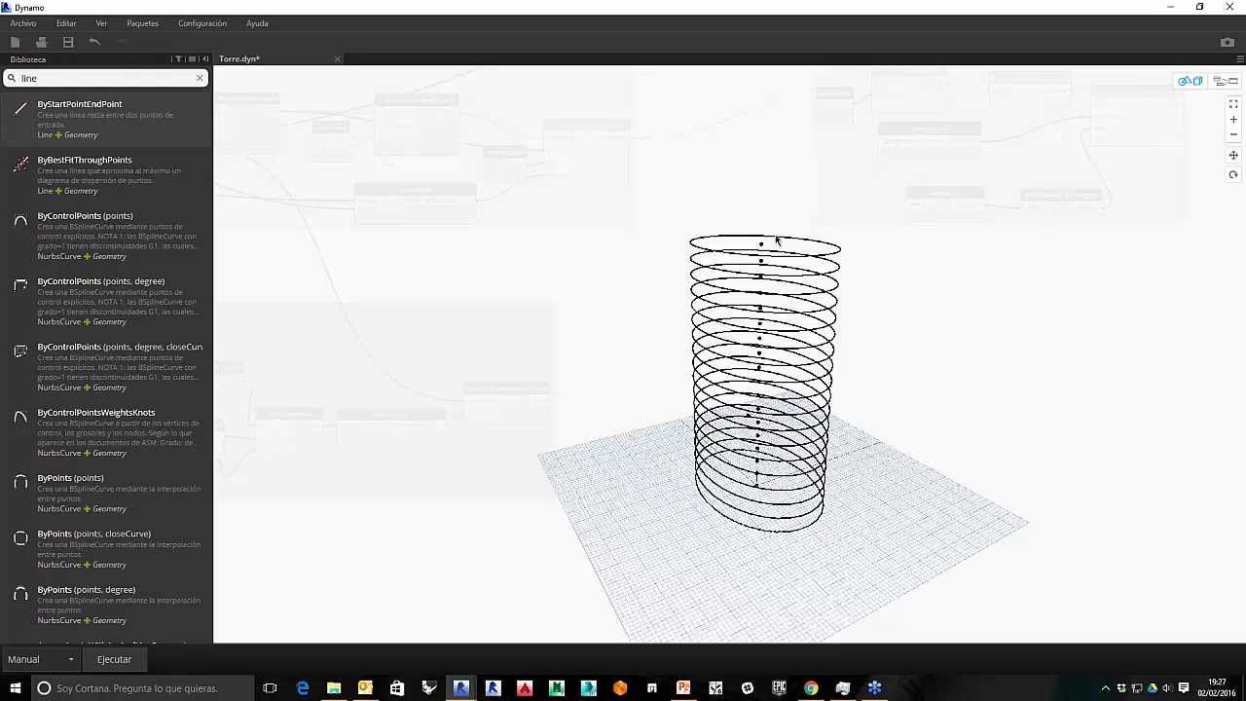
Step: Return to navigating the graph and set the execution mode to Automático
{"action": "key", "text": "ctrl+b"}
{"action": "middle_click_drag", "start_coordinate": [518, 271], "coordinate": [873, 336]}
{"action": "left_click", "coordinate": [43, 659]}
{"action": "left_click", "coordinate": [41, 611]}
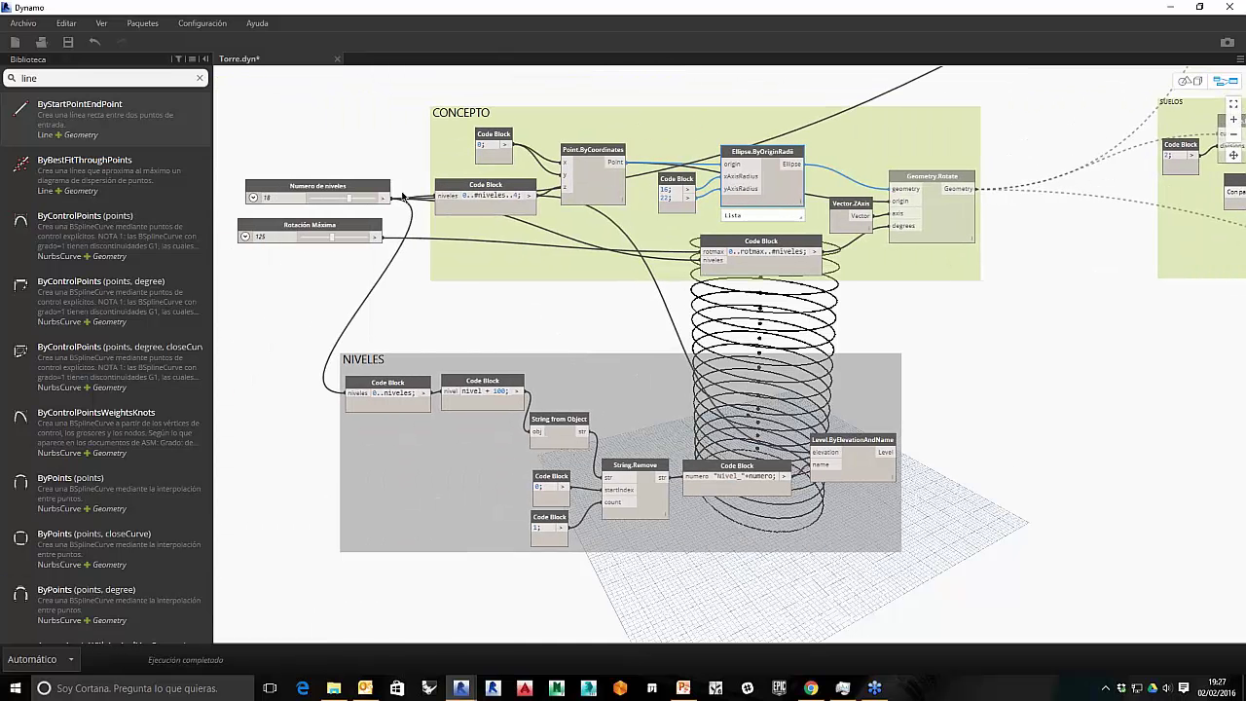
Step: Try different values on the Numero de niveles slider and bring it back to 18
{"action": "left_click_drag", "start_coordinate": [349, 196], "coordinate": [332, 197]}
{"action": "left_click_drag", "start_coordinate": [334, 197], "coordinate": [346, 201]}
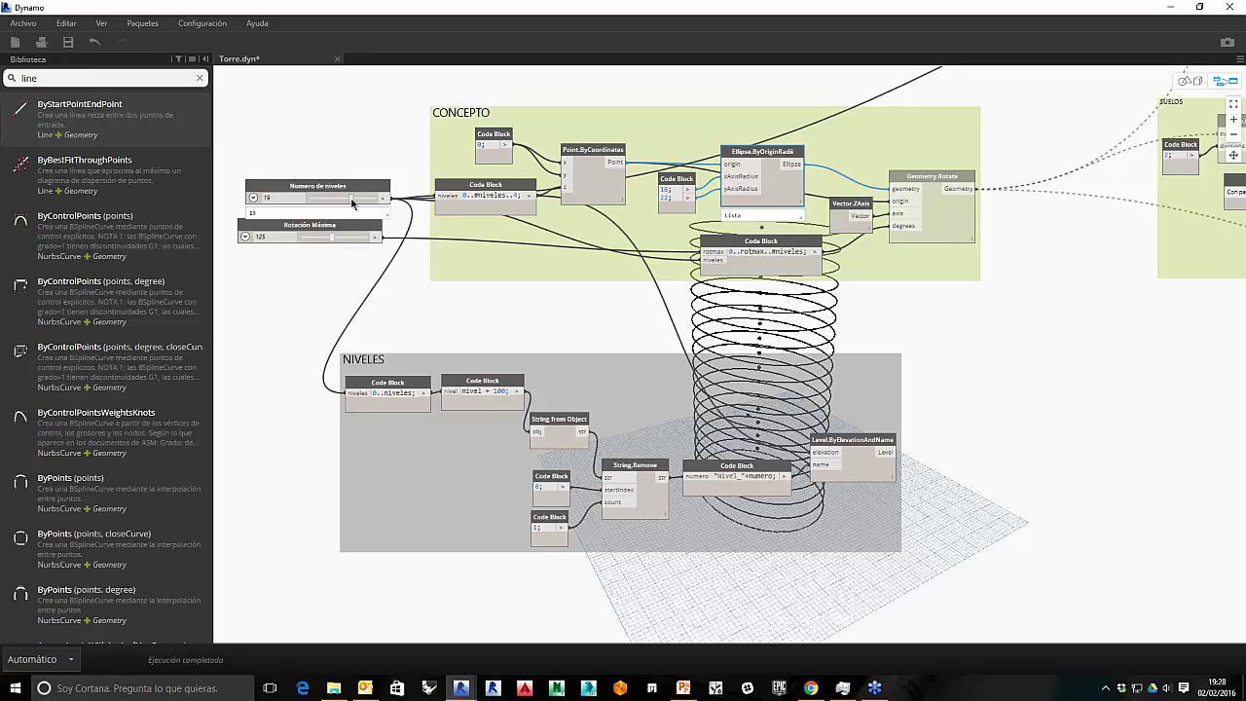
{"action": "left_click_drag", "start_coordinate": [351, 201], "coordinate": [347, 199]}
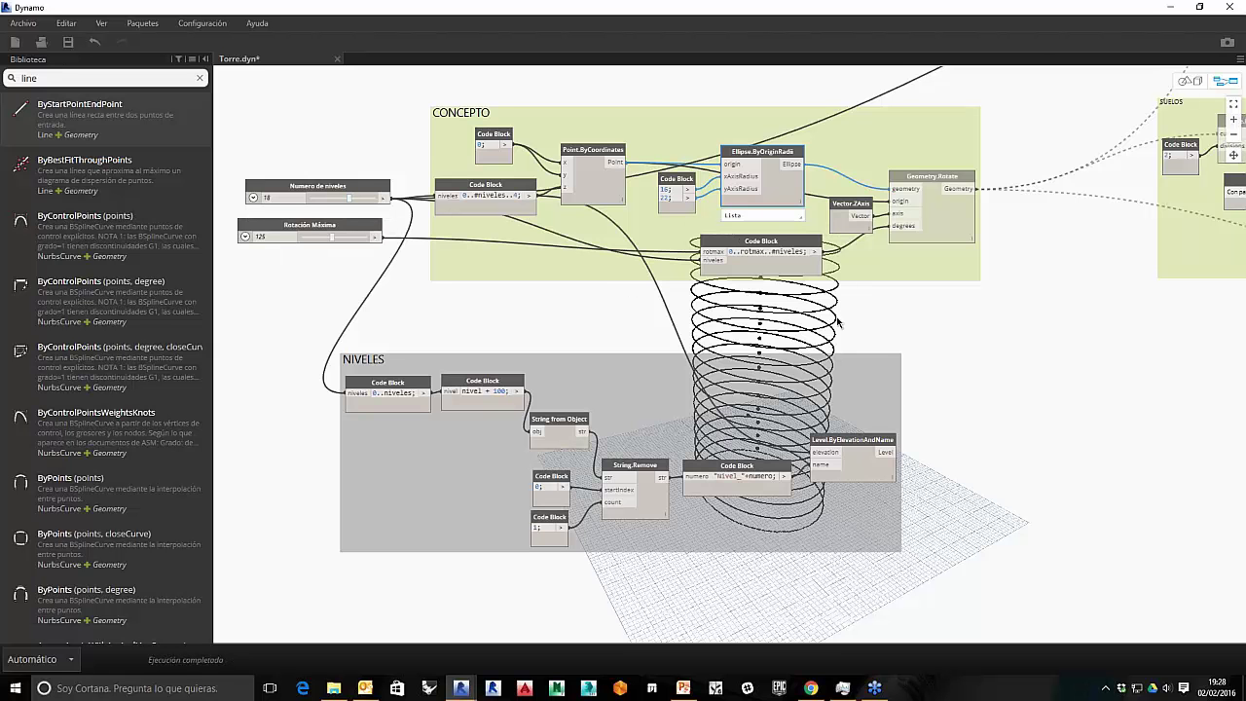
Step: Unfreeze the Geometry.Rotate node in the CONCEPTO group so the ellipses rotate
{"action": "middle_click_drag", "start_coordinate": [890, 392], "coordinate": [789, 347]}
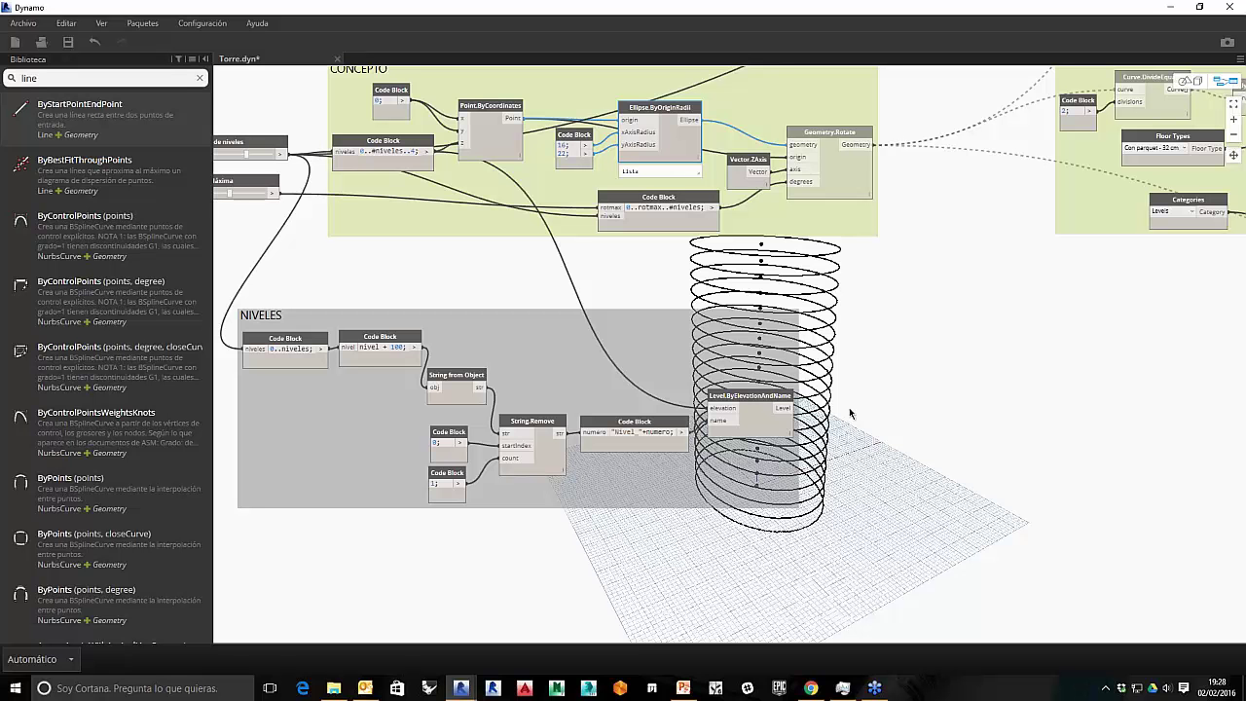
{"action": "middle_click_drag", "start_coordinate": [835, 305], "coordinate": [786, 335]}
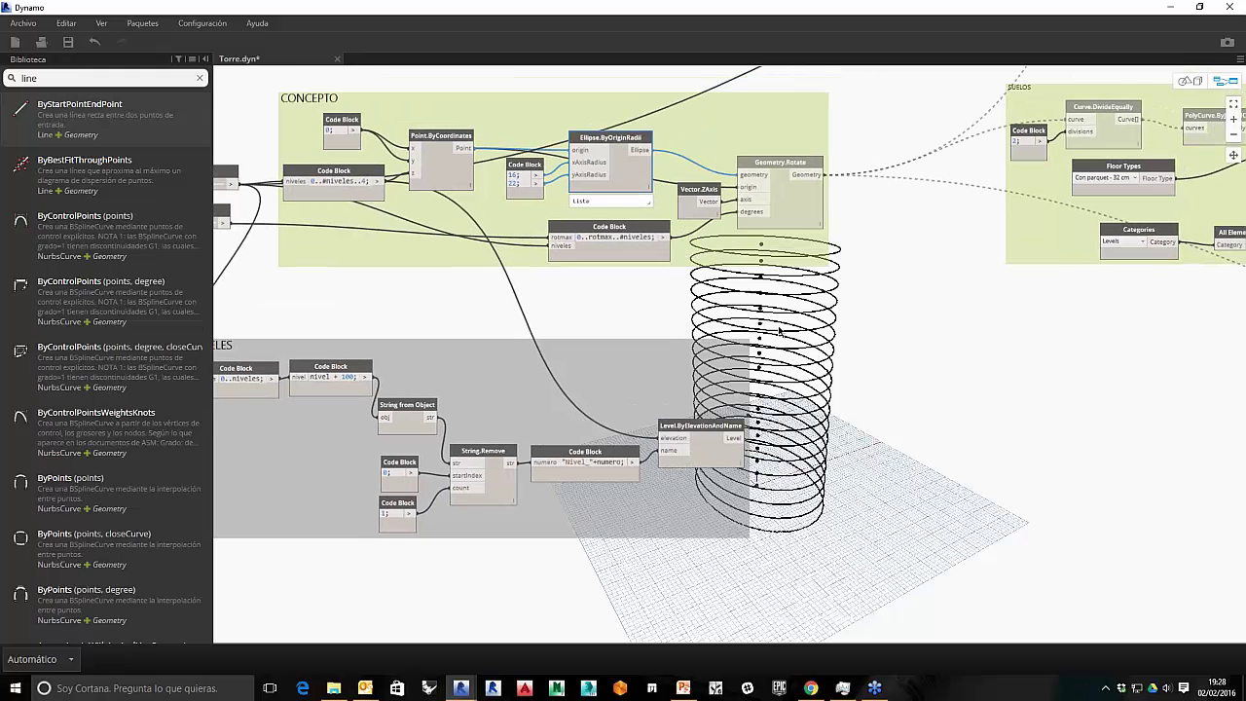
{"action": "right_click", "coordinate": [776, 171]}
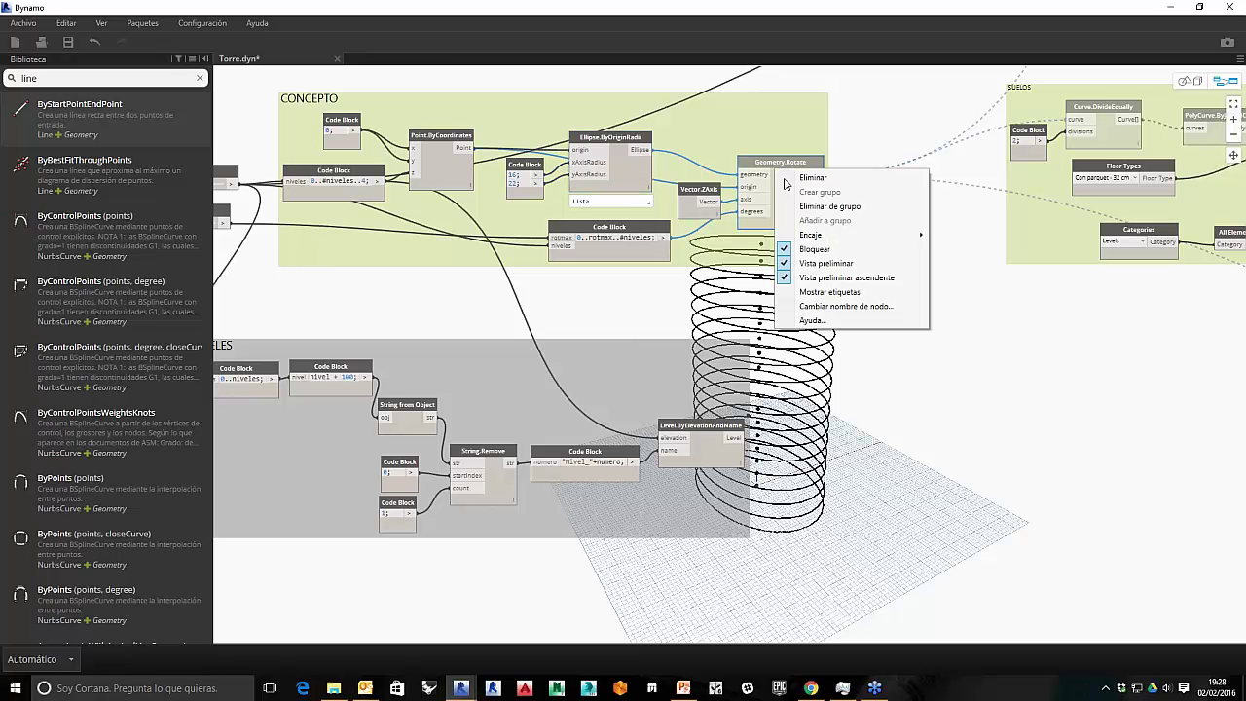
{"action": "left_click", "coordinate": [816, 249]}
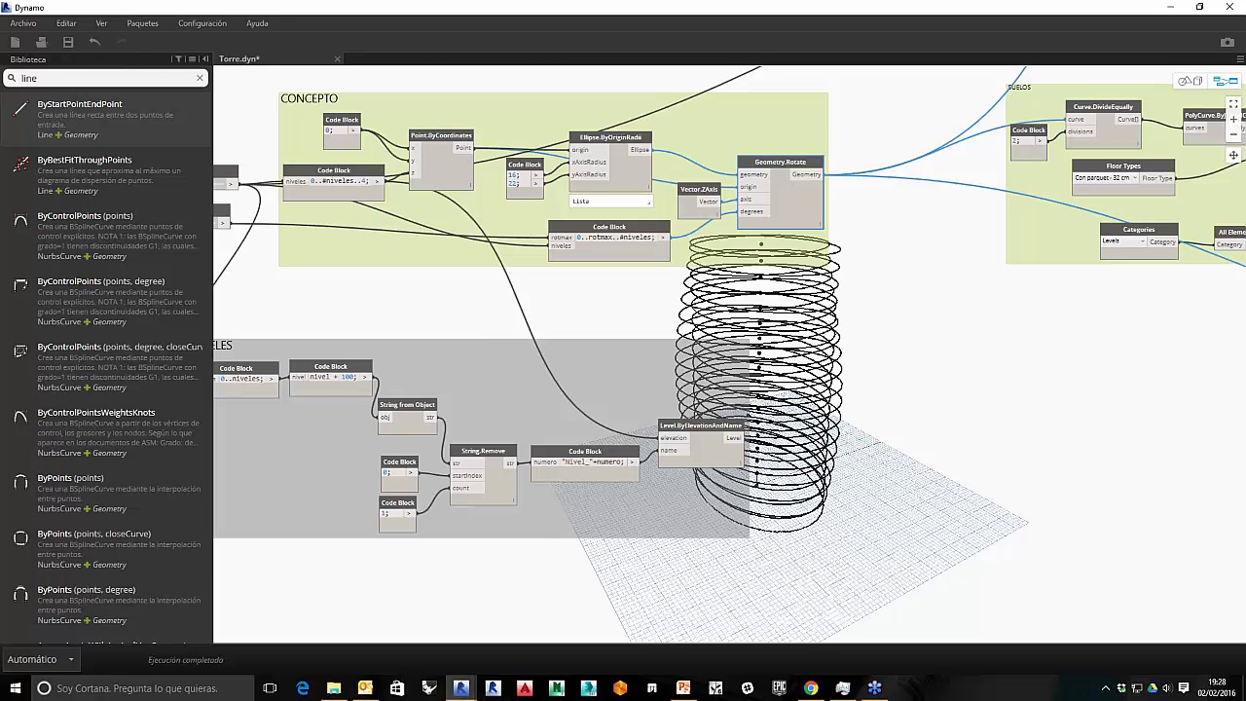
Step: Turn off the geometry preview of the Ellipse.ByOriginRadii node
{"action": "left_click", "coordinate": [613, 146]}
{"action": "right_click", "coordinate": [613, 146]}
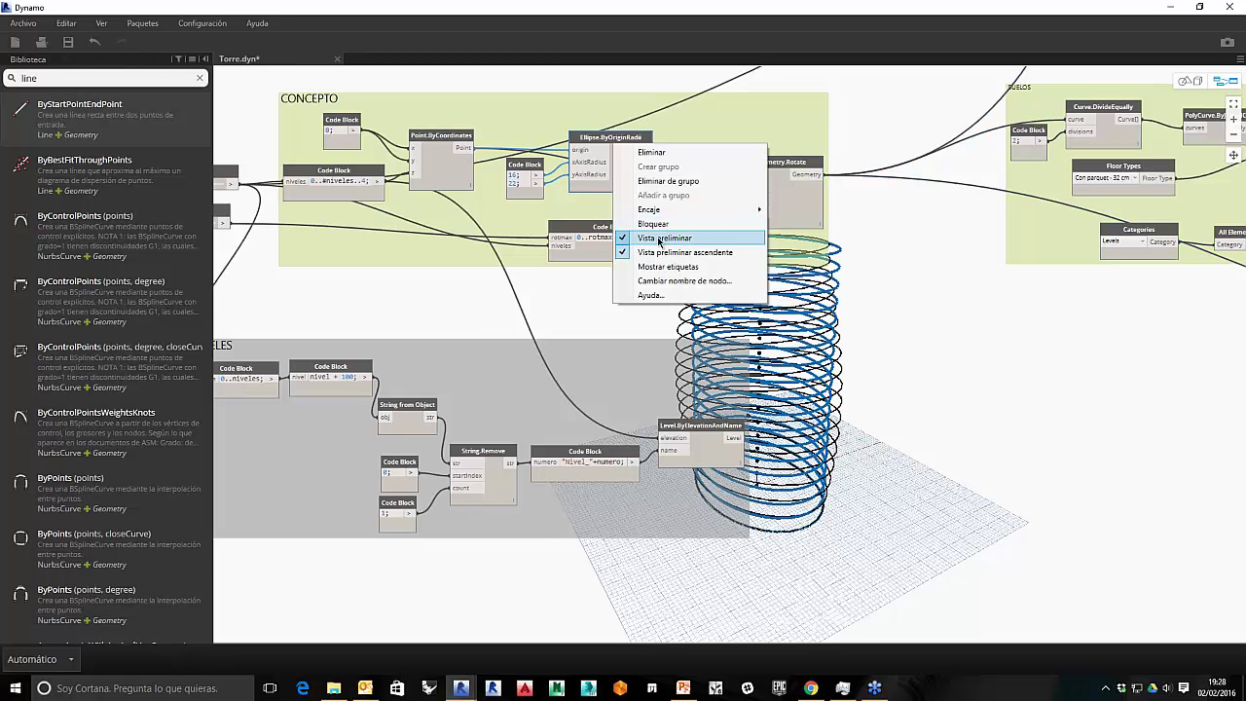
{"action": "left_click", "coordinate": [654, 240]}
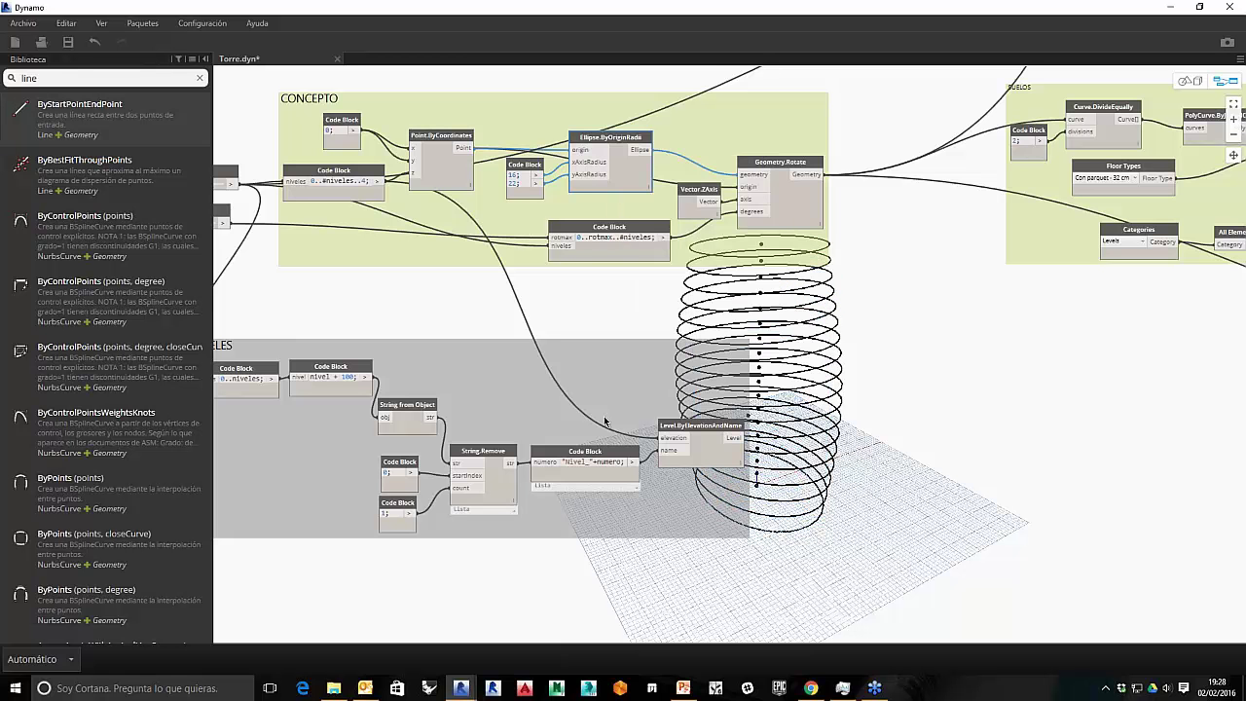
Step: Set the Rotación Máxima slider to 180 to increase the tower's twist
{"action": "middle_click_drag", "start_coordinate": [836, 330], "coordinate": [783, 281]}
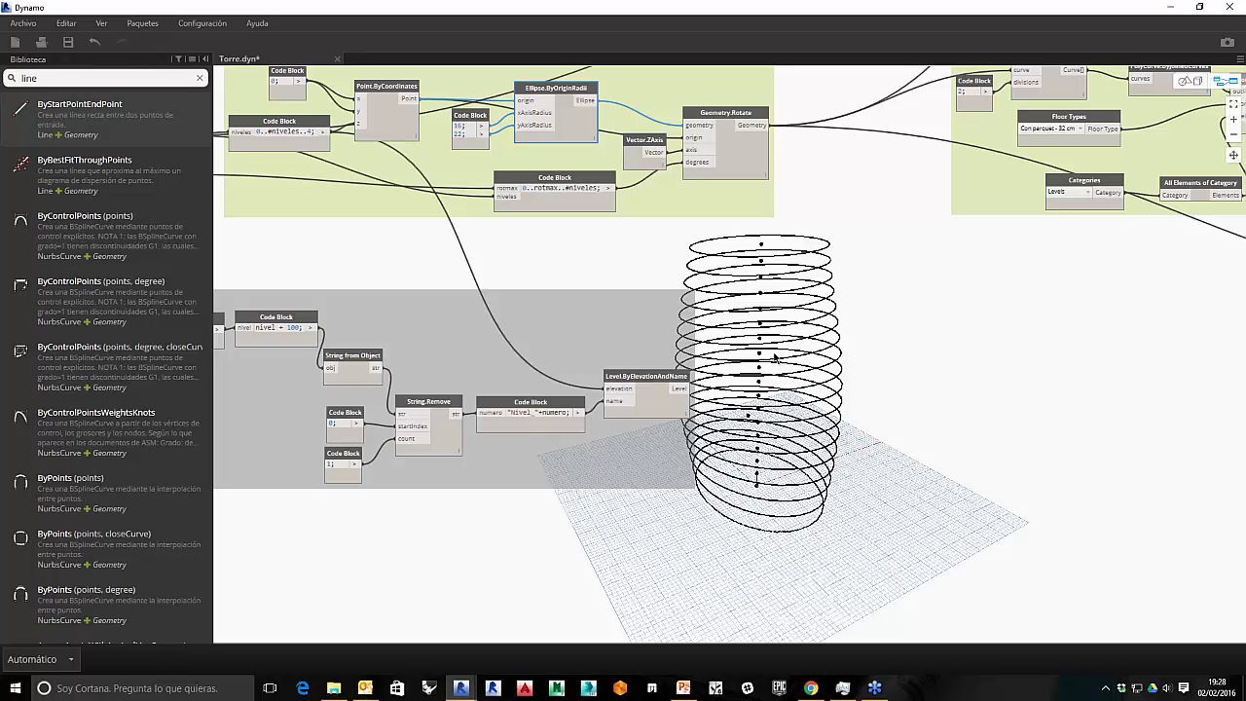
{"action": "middle_click_drag", "start_coordinate": [772, 342], "coordinate": [895, 391]}
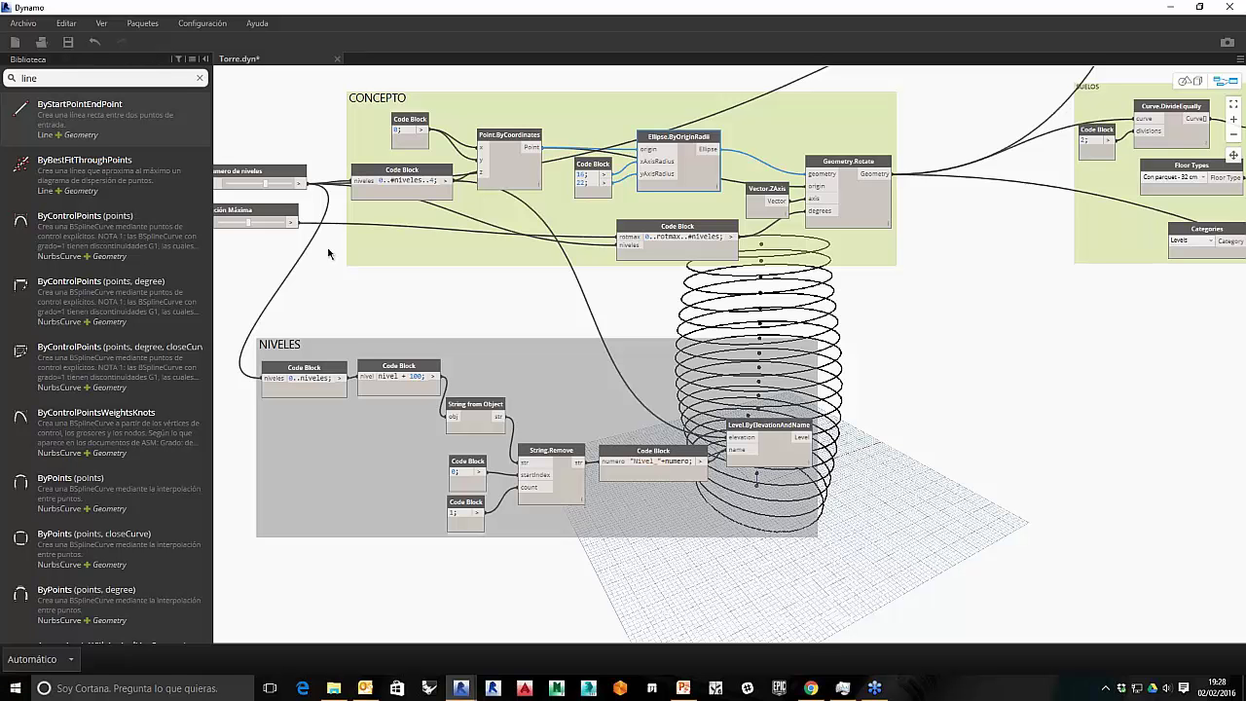
{"action": "middle_click_drag", "start_coordinate": [336, 261], "coordinate": [408, 269]}
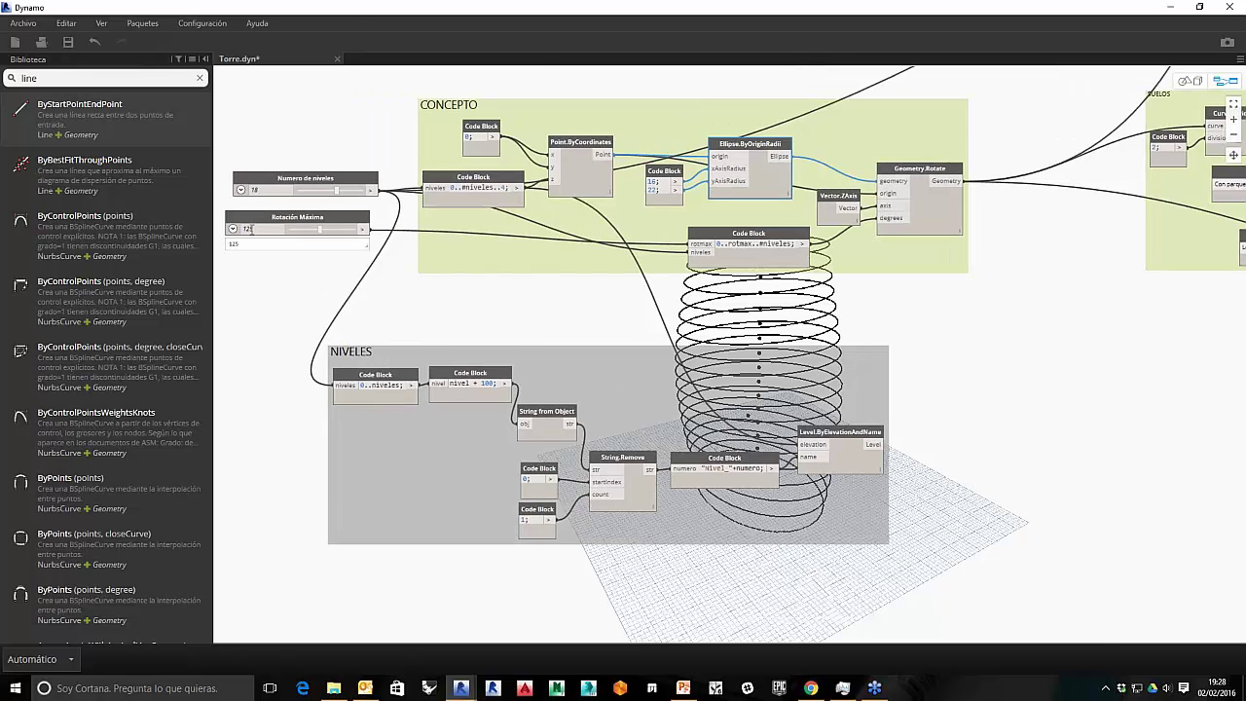
{"action": "scroll", "coordinate": [254, 230], "scroll_direction": "up", "scroll_amount": 1}
{"action": "scroll", "coordinate": [245, 230], "scroll_direction": "up", "scroll_amount": 1}
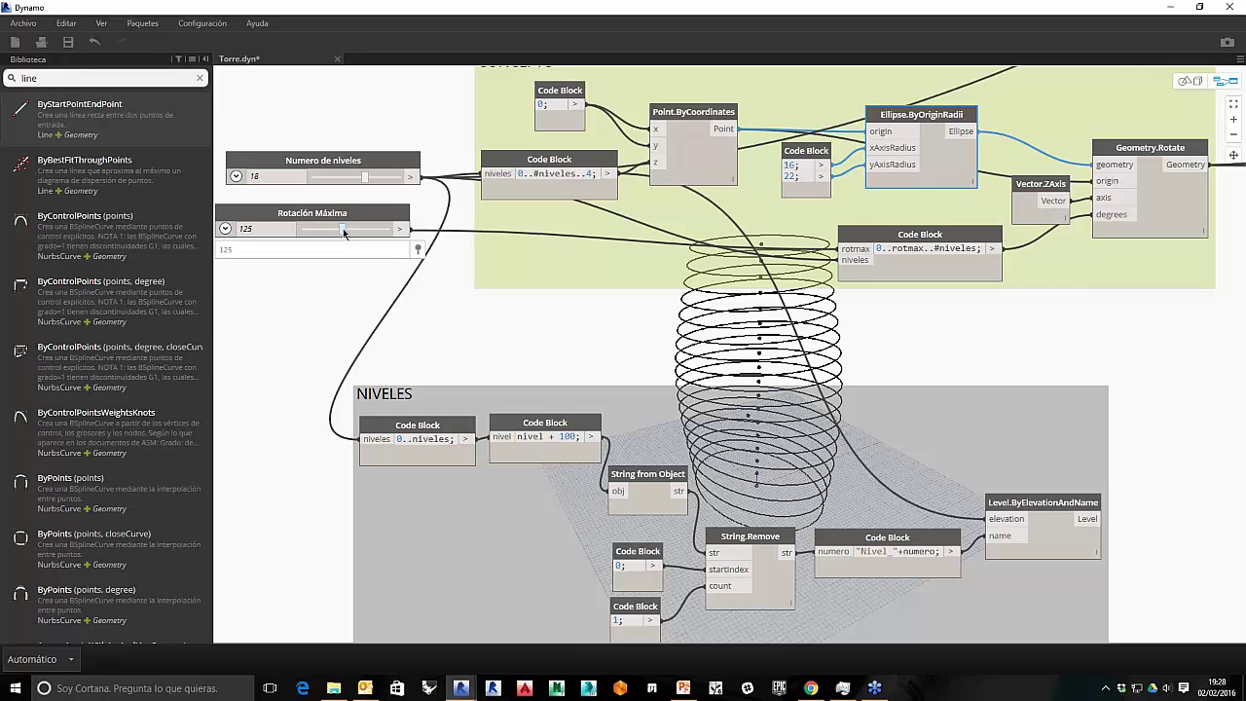
{"action": "left_click_drag", "start_coordinate": [342, 227], "coordinate": [360, 232]}
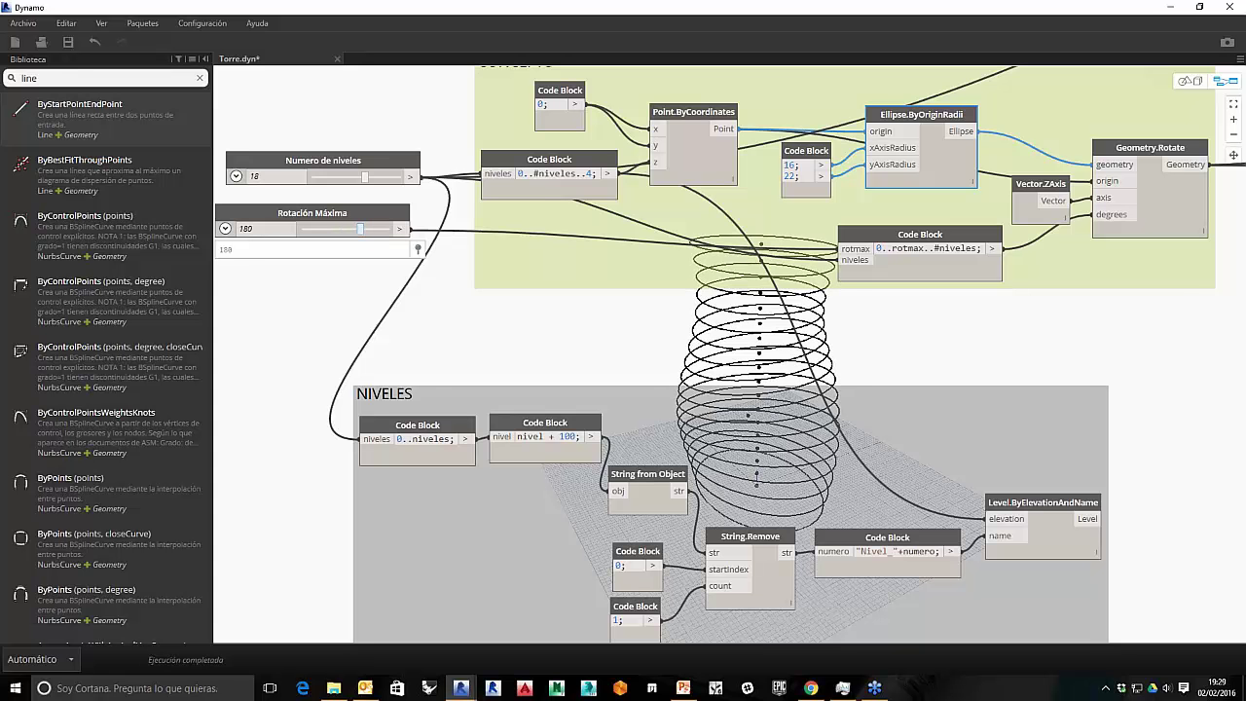
Step: Switch to Revit to view the levels in the Este elevation and return to Dynamo
{"action": "middle_click_drag", "start_coordinate": [1077, 318], "coordinate": [1051, 307]}
{"action": "scroll", "coordinate": [1051, 307], "scroll_direction": "down", "scroll_amount": 5}
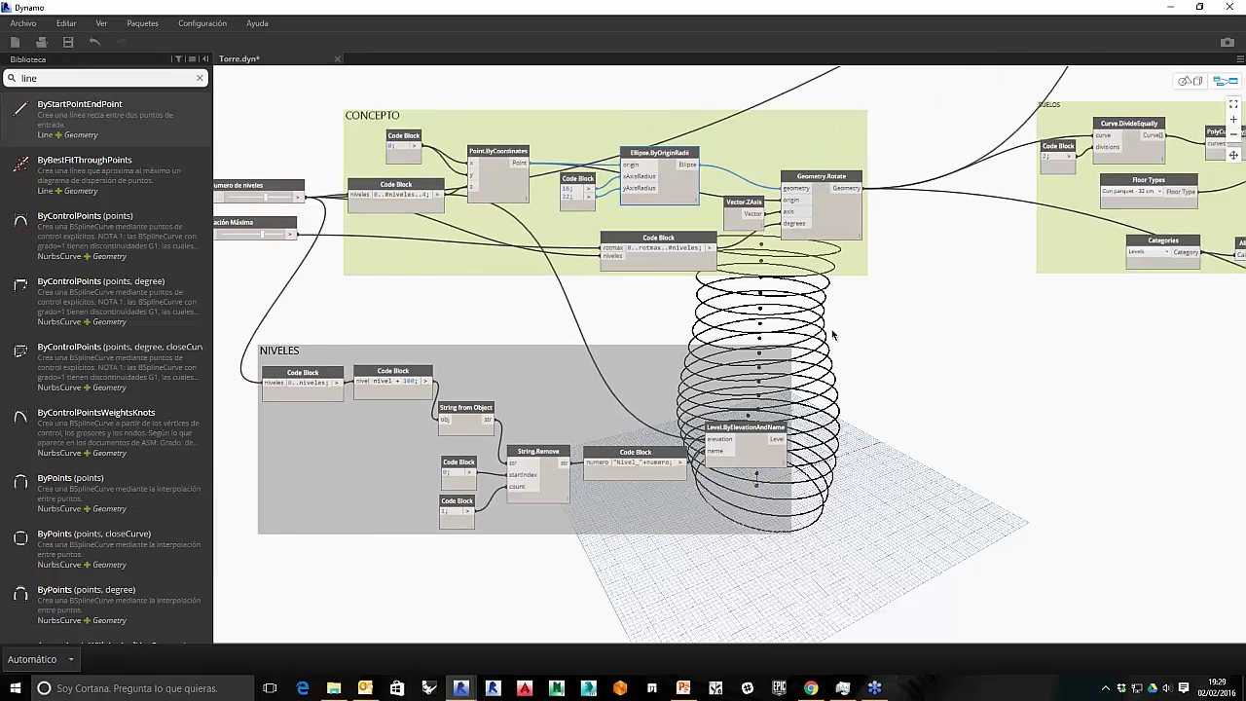
{"action": "middle_click_drag", "start_coordinate": [978, 266], "coordinate": [806, 259]}
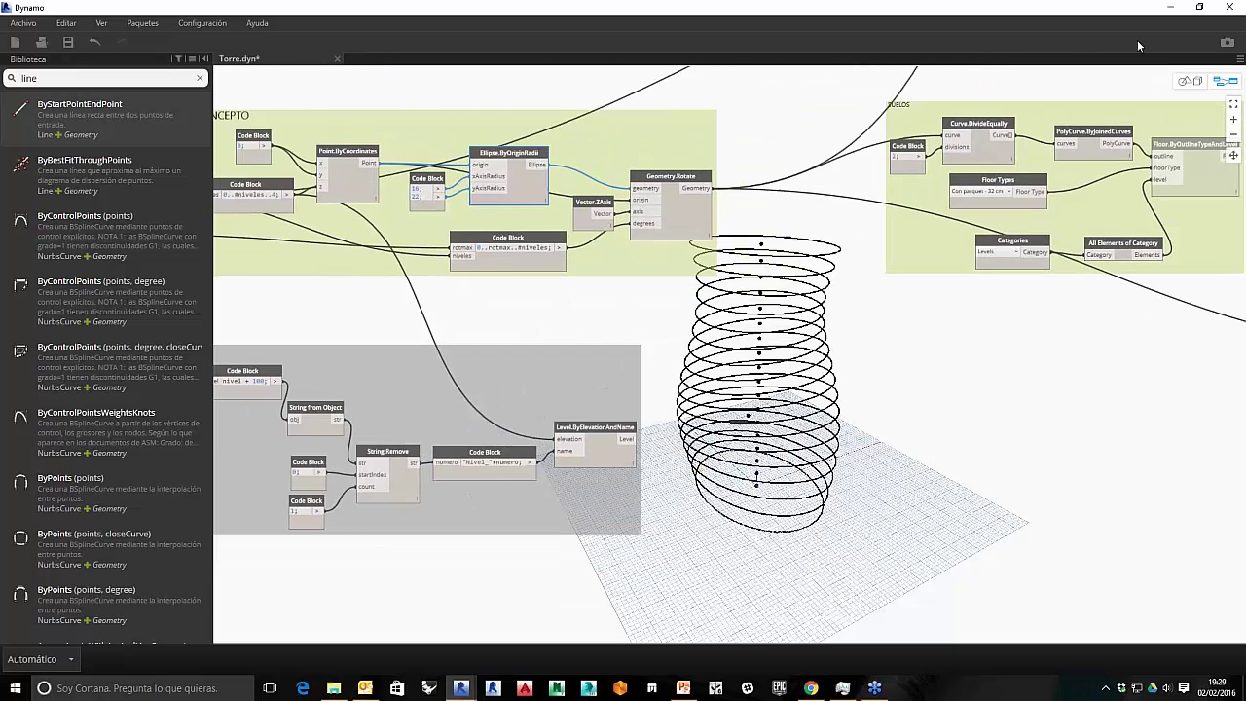
{"action": "left_click", "coordinate": [1170, 8]}
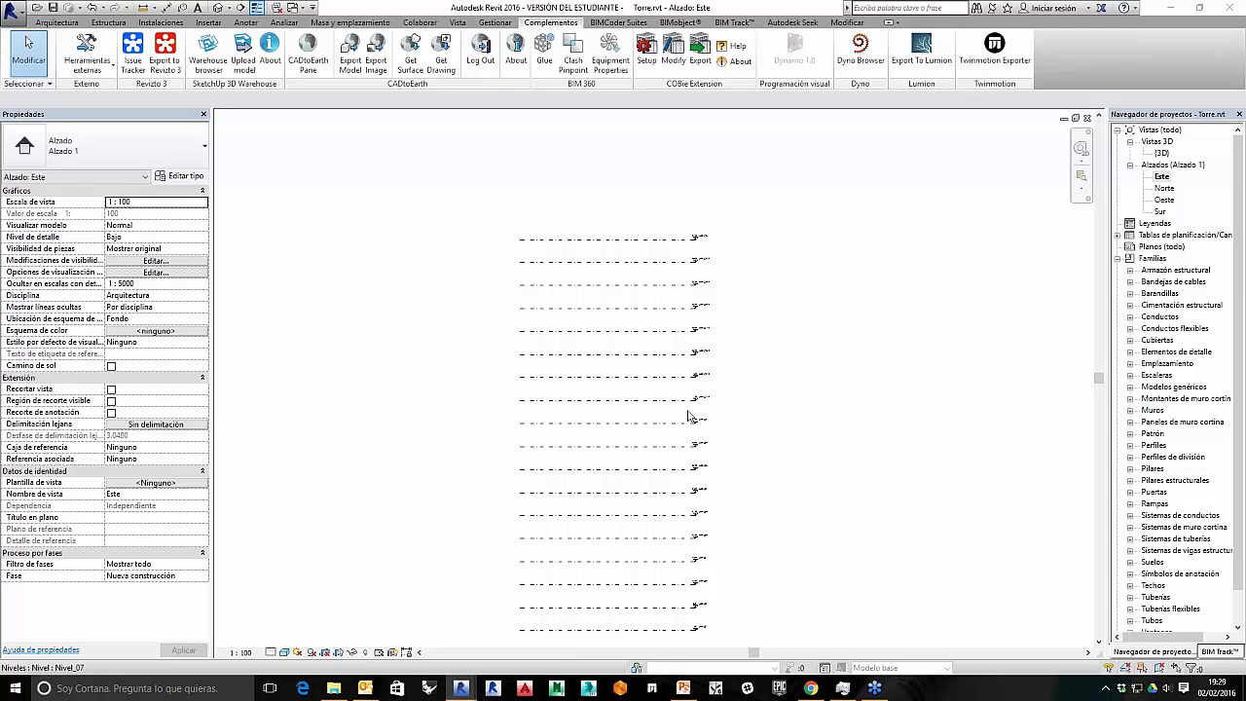
{"action": "mouse_move", "coordinate": [473, 690]}
{"action": "left_click", "coordinate": [506, 635]}
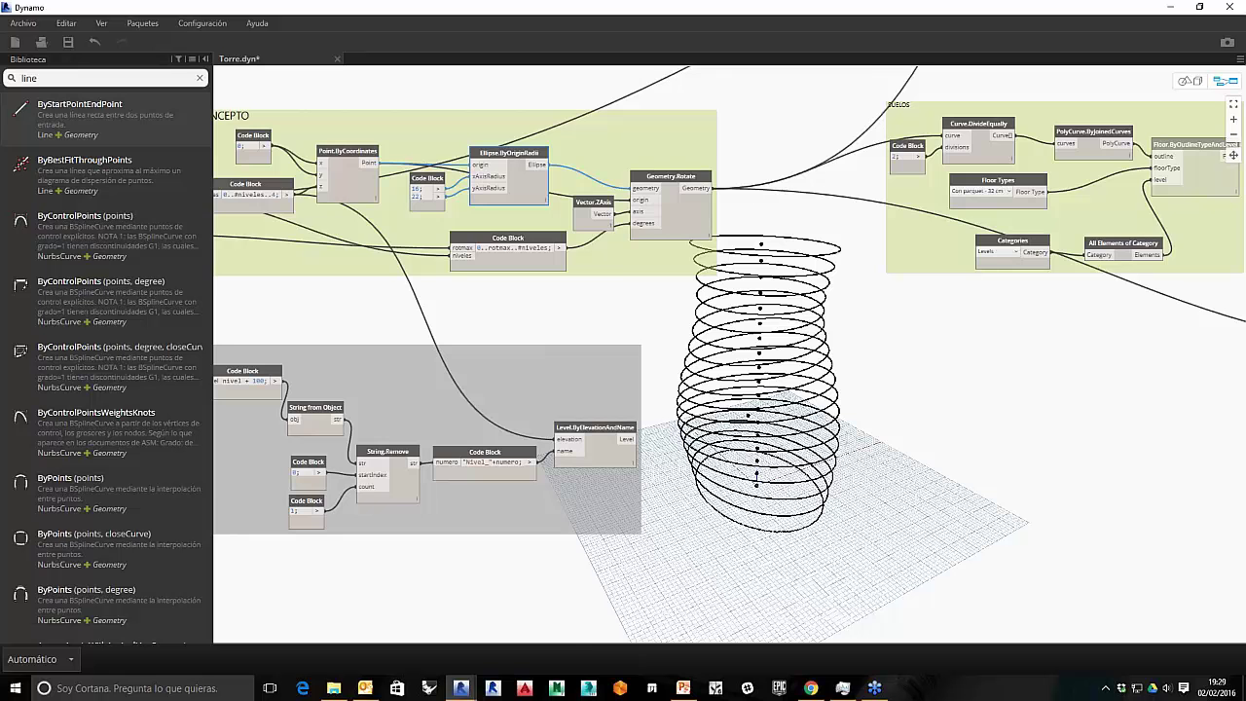
Step: Set the Floor Types node in the SUELOS group to Con pavimento flotante - 30 cm
{"action": "middle_click_drag", "start_coordinate": [772, 320], "coordinate": [547, 523]}
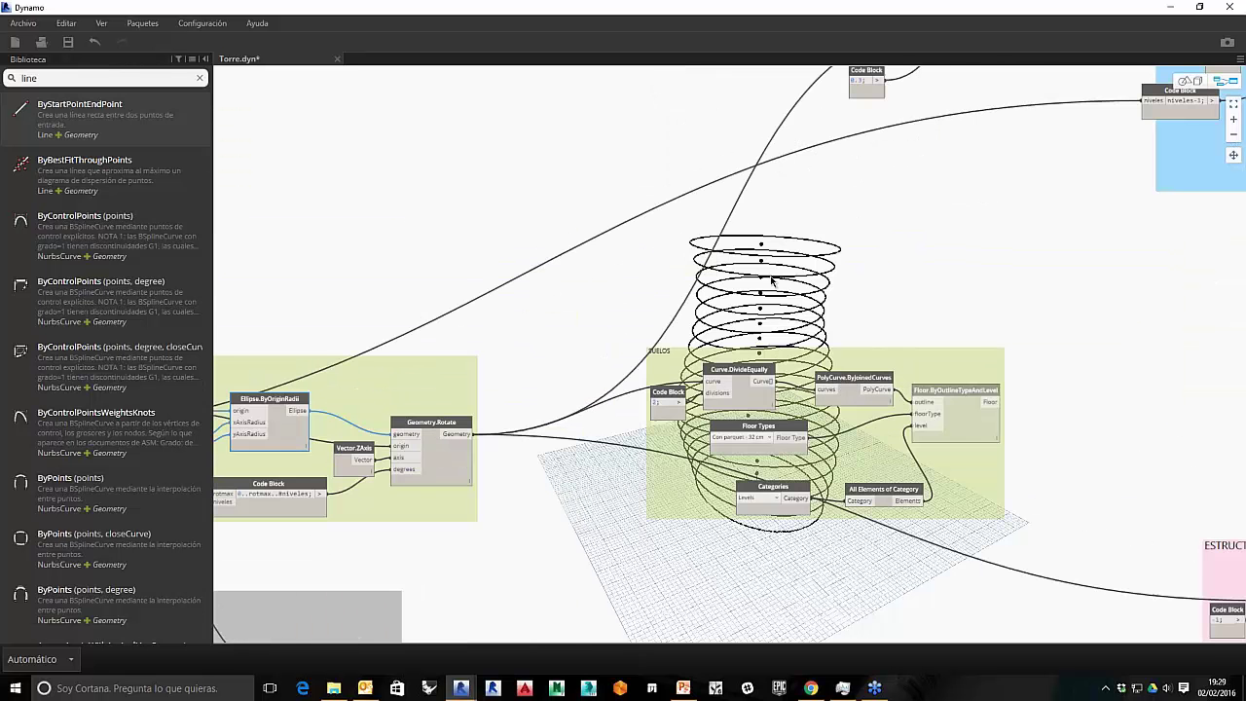
{"action": "middle_click_drag", "start_coordinate": [772, 280], "coordinate": [740, 219]}
{"action": "scroll", "coordinate": [848, 461], "scroll_direction": "up", "scroll_amount": 3}
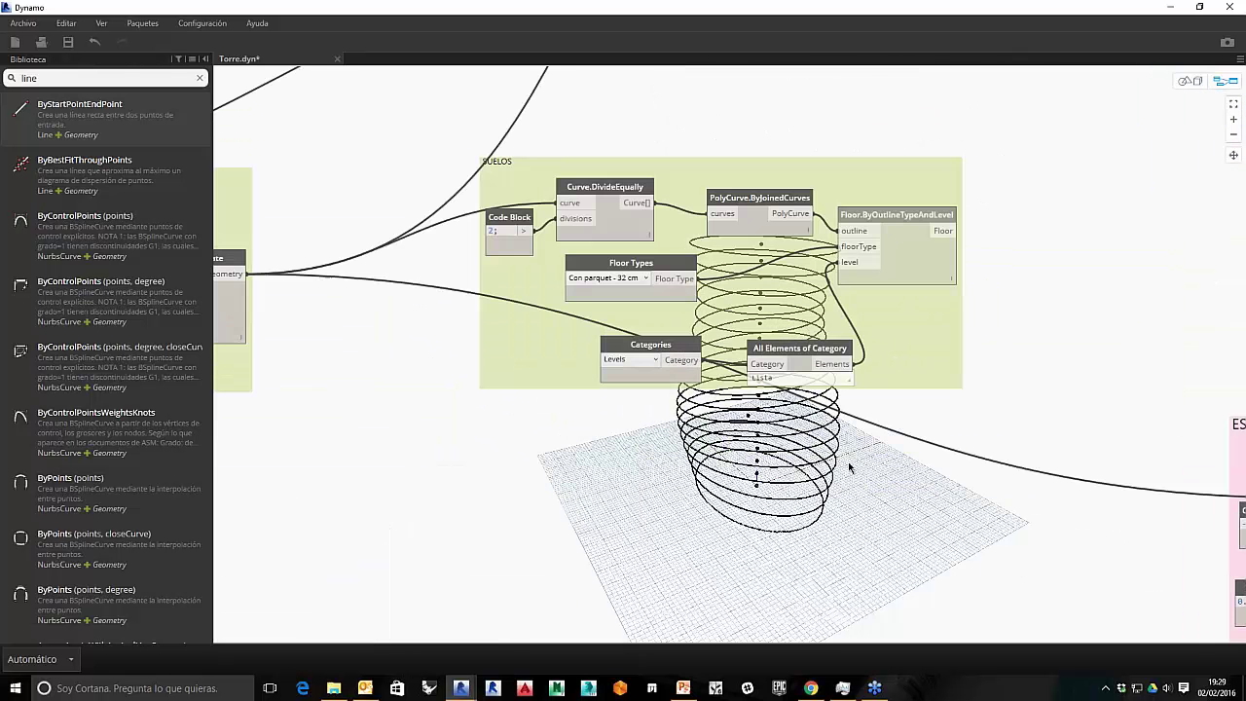
{"action": "middle_click_drag", "start_coordinate": [848, 461], "coordinate": [820, 479]}
{"action": "mouse_move", "coordinate": [875, 236]}
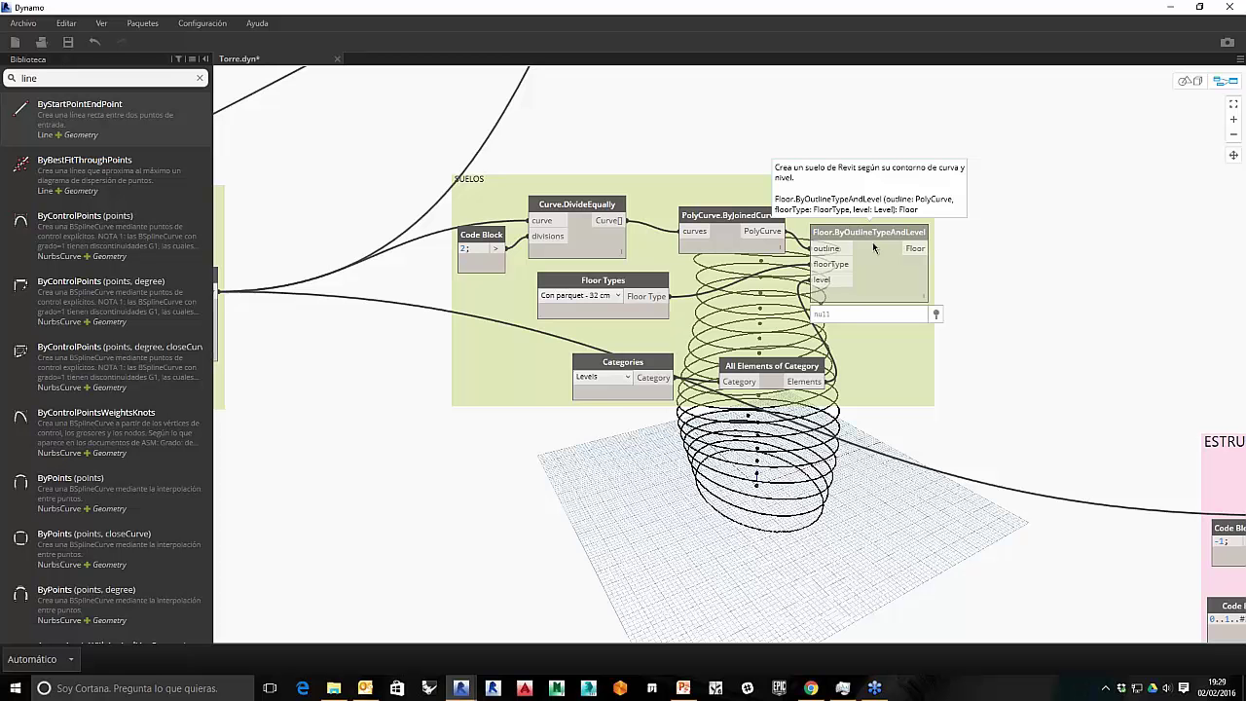
{"action": "left_click", "coordinate": [616, 297]}
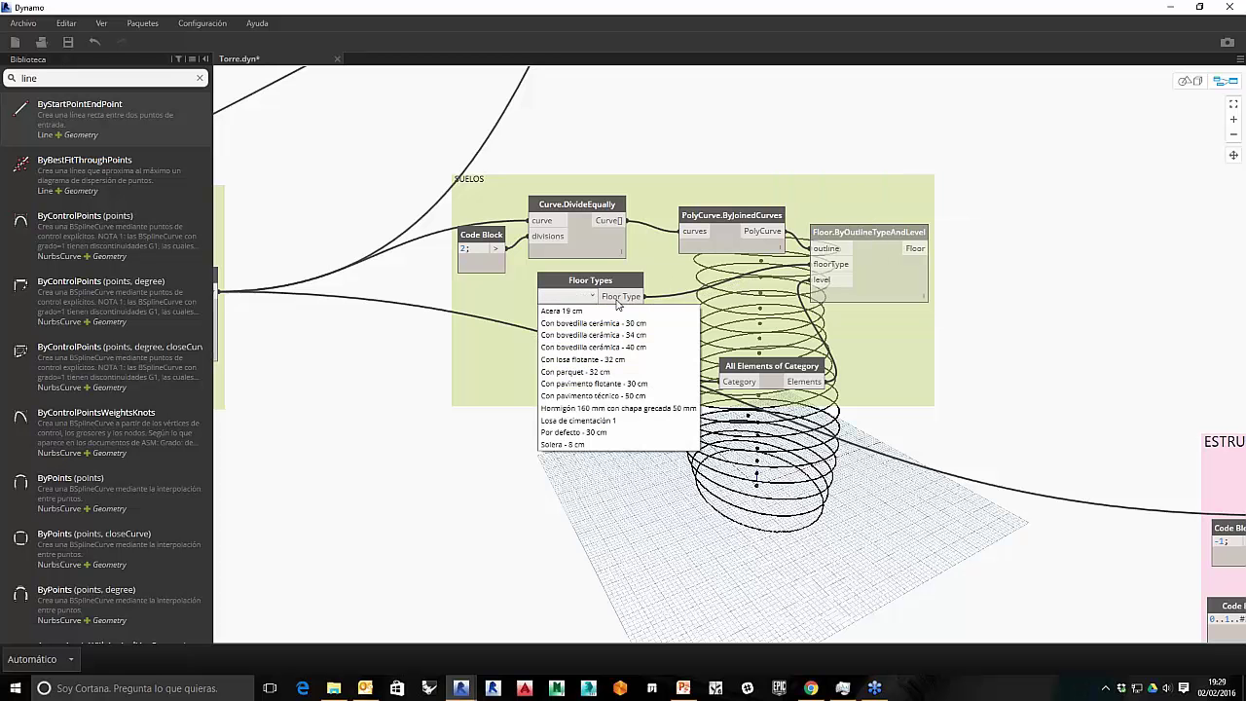
{"action": "left_click", "coordinate": [635, 385]}
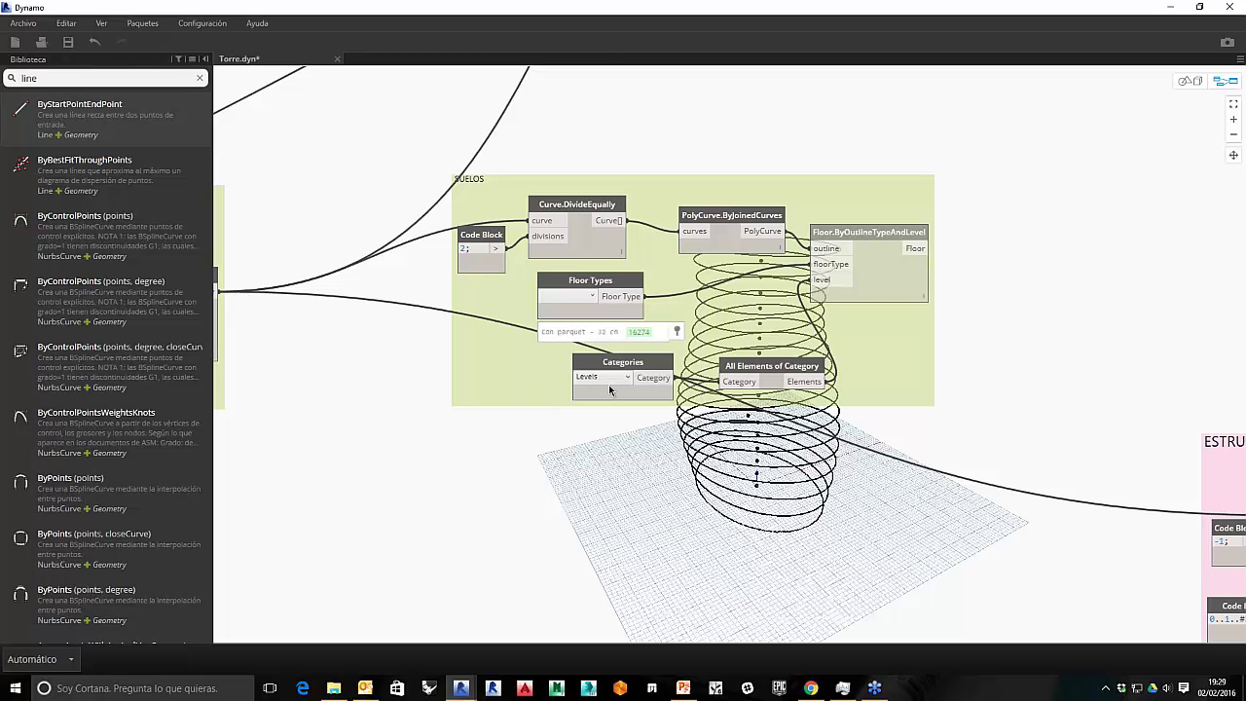
Step: Unfreeze the Floor.ByOutlineTypeAndLevel node to generate the tower's floors in Revit
{"action": "left_click", "coordinate": [873, 238]}
{"action": "right_click", "coordinate": [876, 240]}
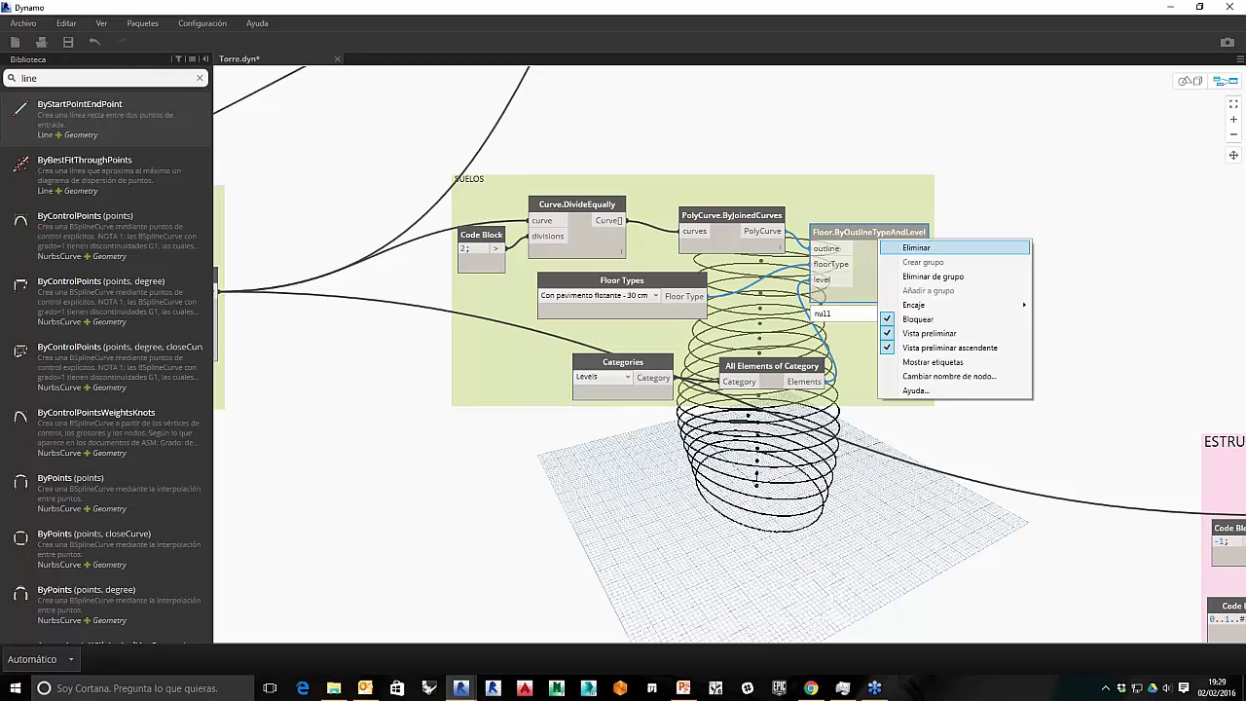
{"action": "left_click", "coordinate": [924, 326]}
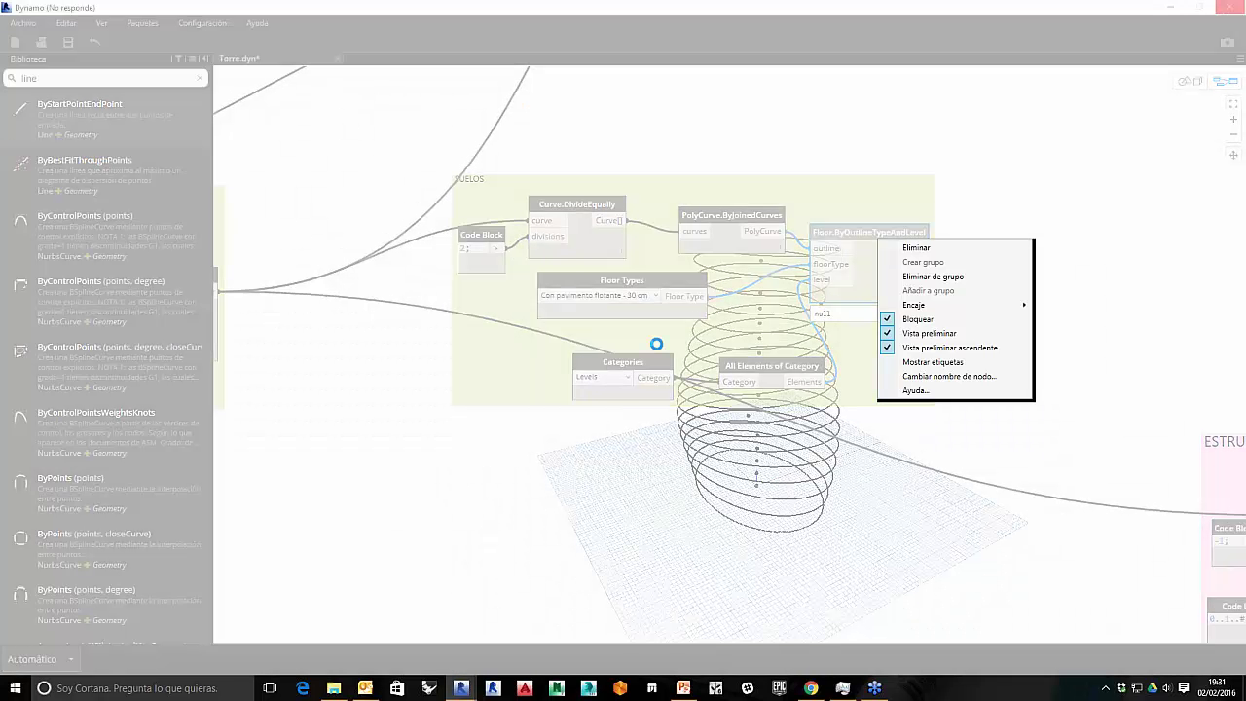
Step: Open Task Manager and end the Autodesk Revit task together with its Dynamo window
{"action": "key", "text": "ctrl+shift+Escape"}
{"action": "left_click", "coordinate": [60, 175]}
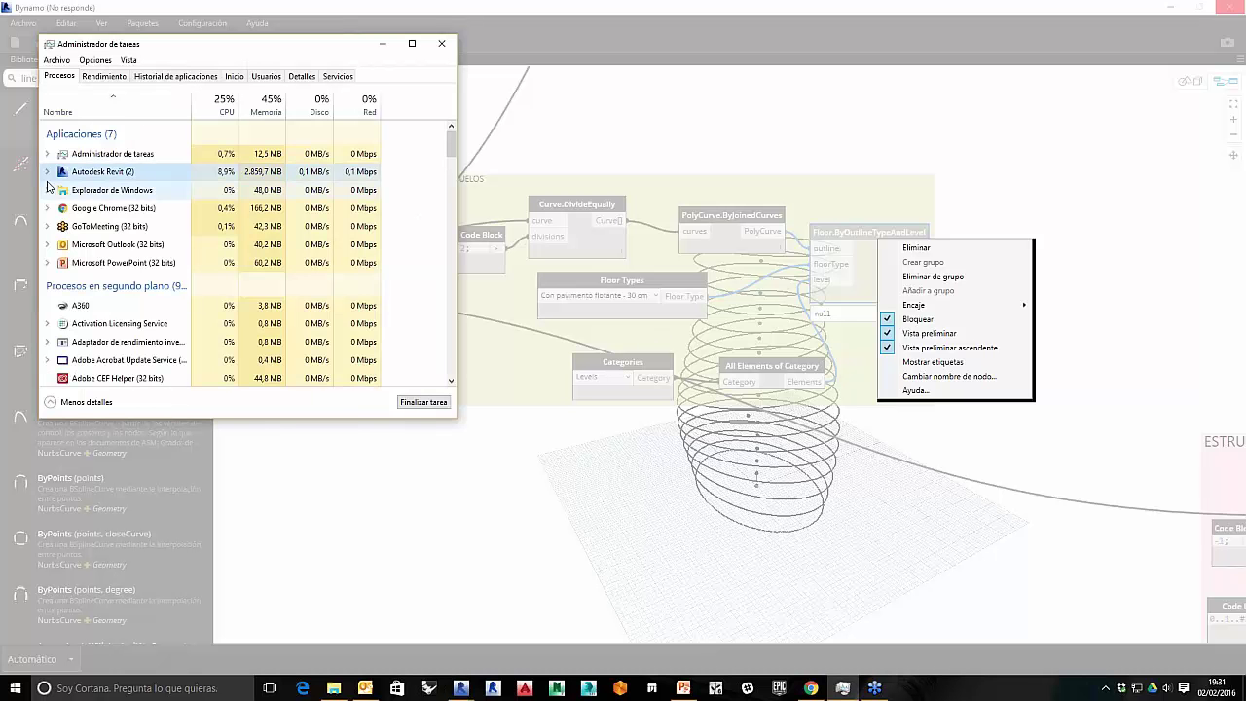
{"action": "left_click", "coordinate": [46, 172]}
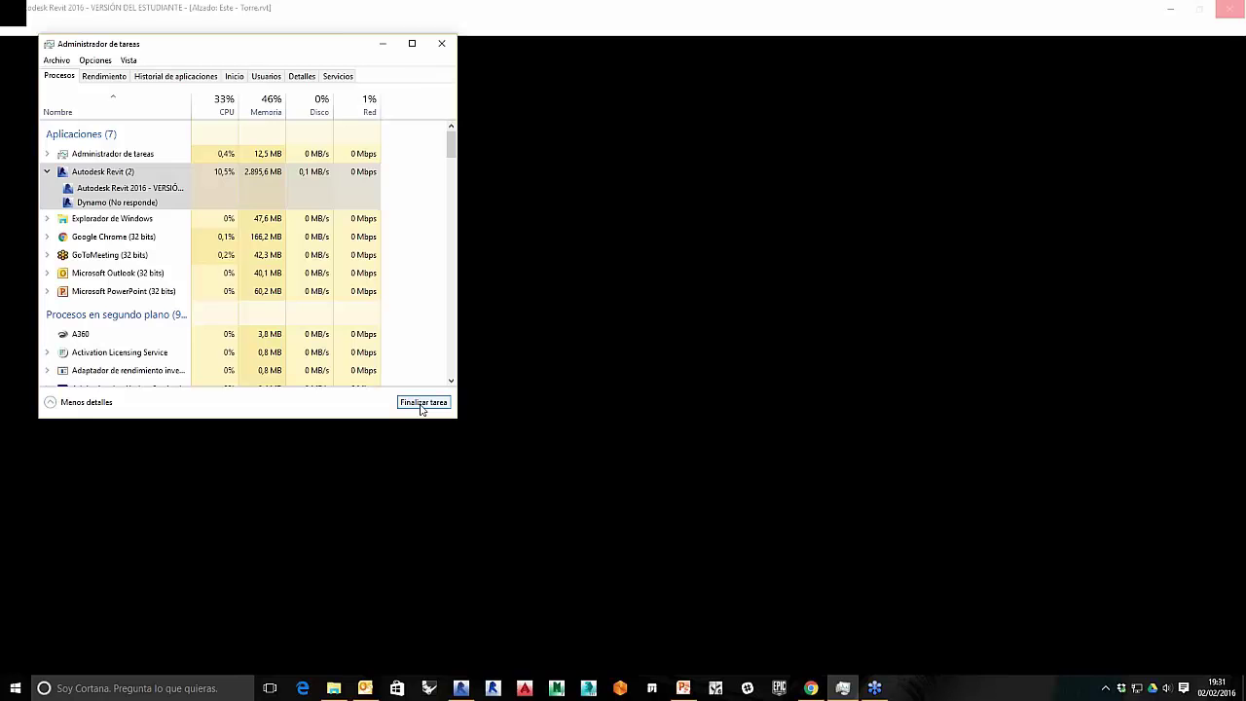
{"action": "left_click", "coordinate": [423, 403]}
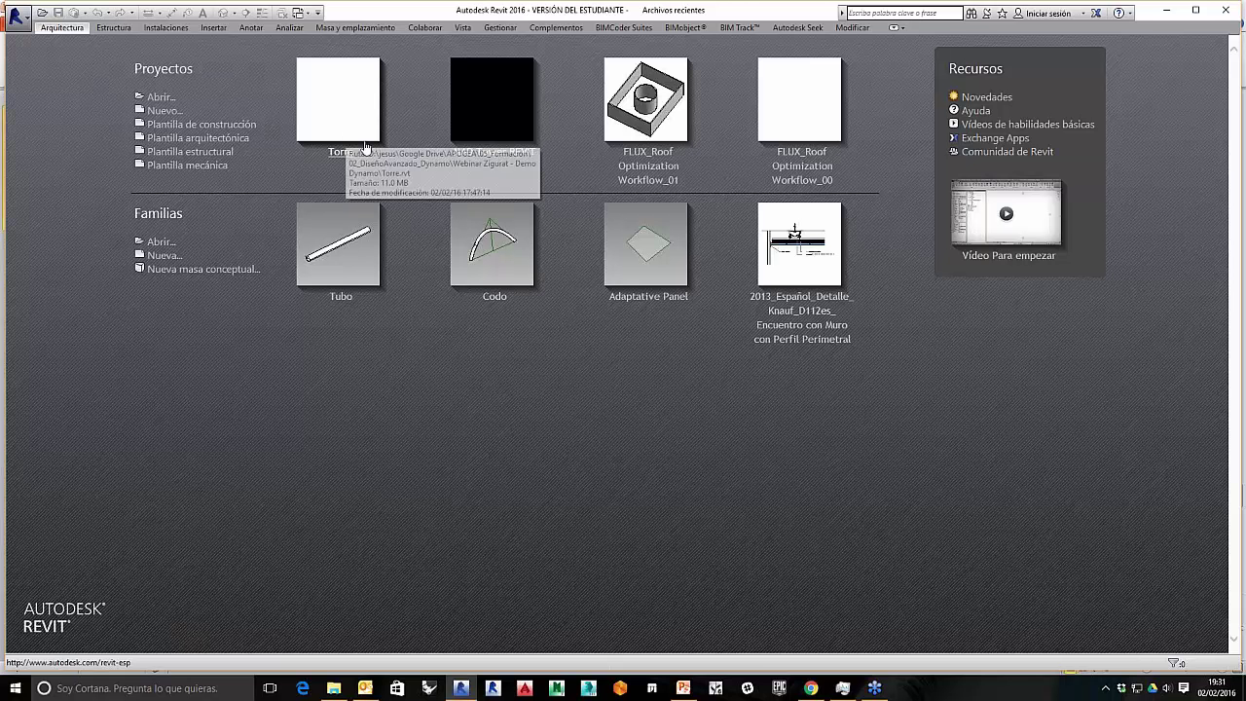
Step: Open the recent Torre.rvt project in Revit, launch Dynamo 1.0 with the Torre.dyn graph and move its window clear of the corner
{"action": "left_click", "coordinate": [366, 147]}
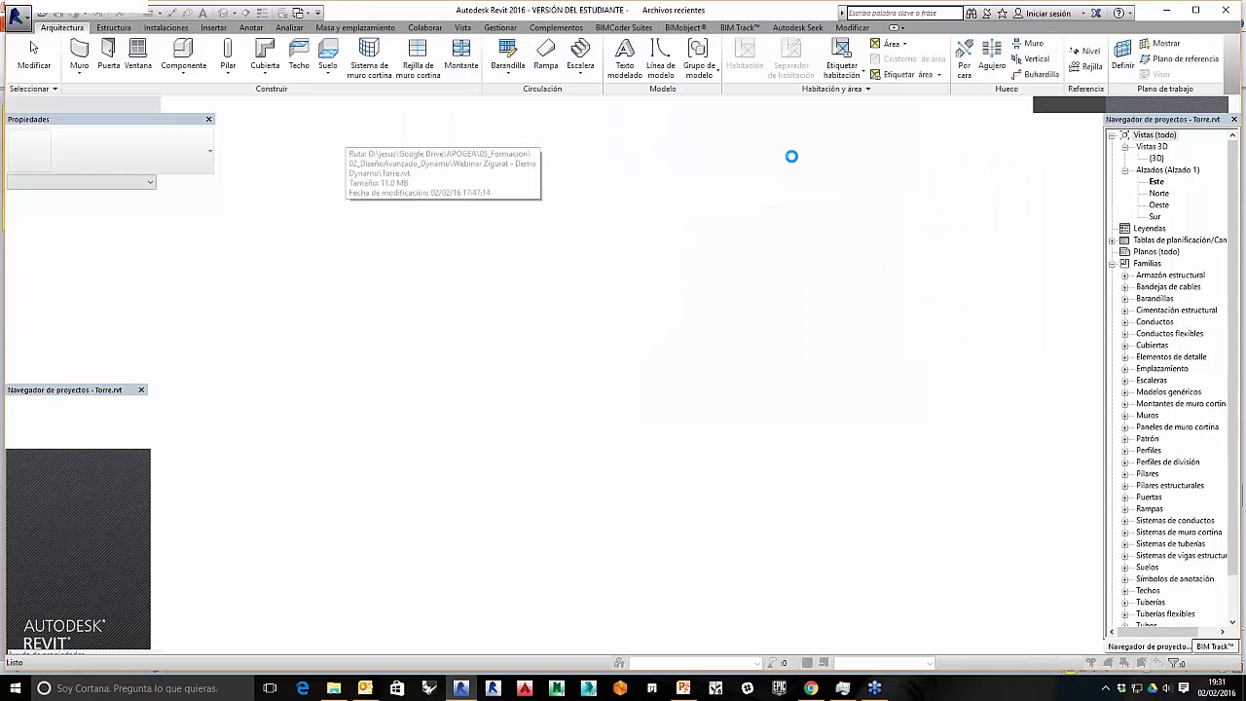
{"action": "left_click", "coordinate": [572, 28]}
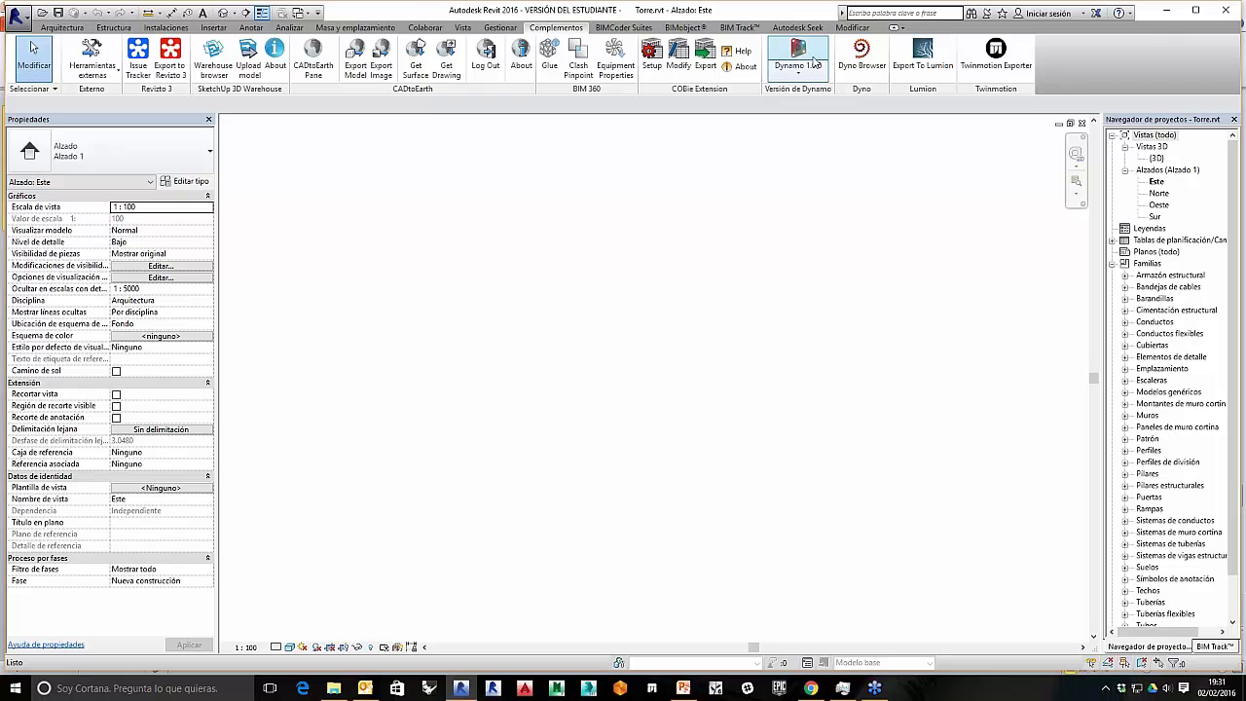
{"action": "left_click", "coordinate": [809, 60]}
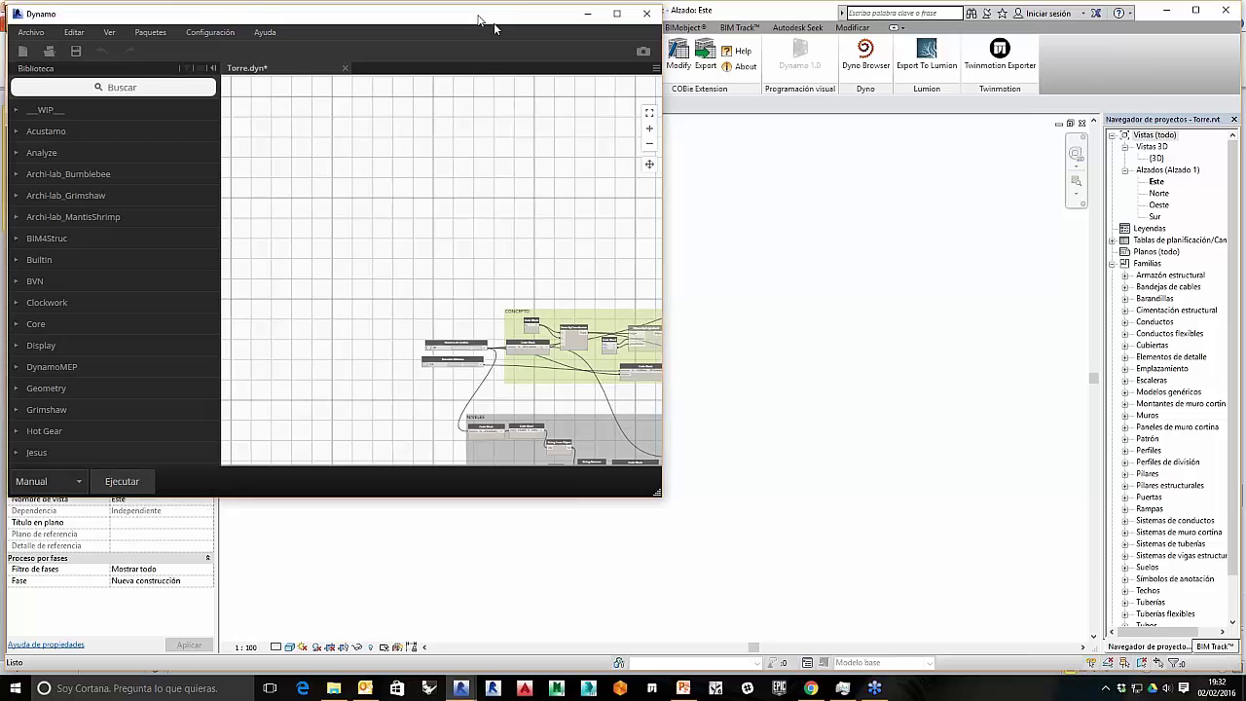
{"action": "left_click_drag", "start_coordinate": [468, 15], "coordinate": [833, 78]}
{"action": "left_click_drag", "start_coordinate": [916, 85], "coordinate": [1045, 91]}
Step: Unfreeze the Ellipse.ByOriginRadii and Geometry.Rotate nodes in the CONCEPTO group and run the graph
{"action": "scroll", "coordinate": [906, 314], "scroll_direction": "up", "scroll_amount": 5}
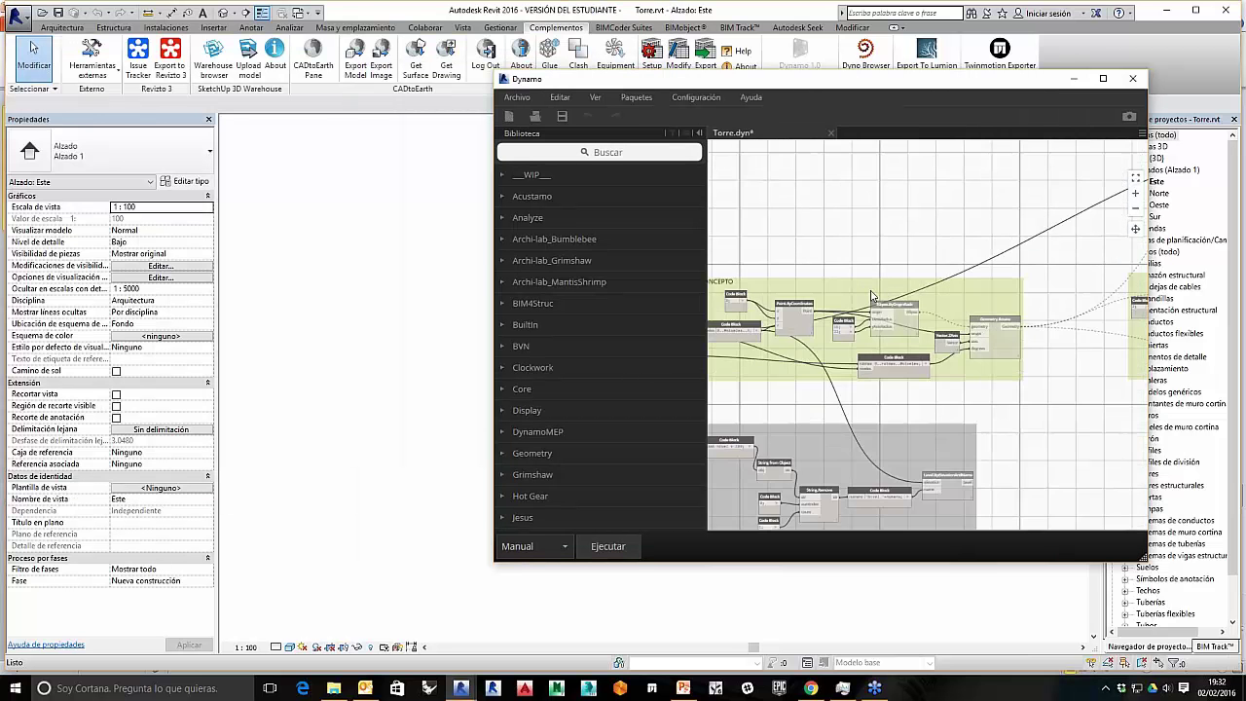
{"action": "right_click", "coordinate": [906, 314]}
{"action": "left_click", "coordinate": [936, 390]}
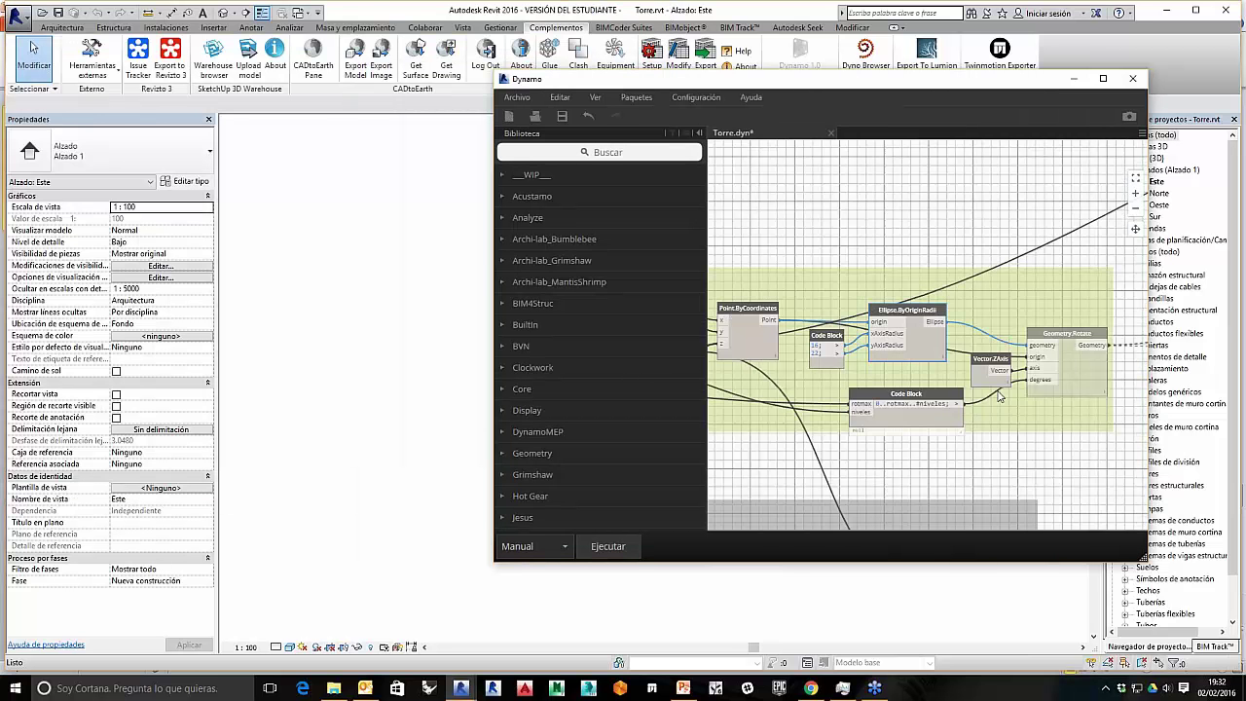
{"action": "middle_click_drag", "start_coordinate": [1049, 433], "coordinate": [922, 390]}
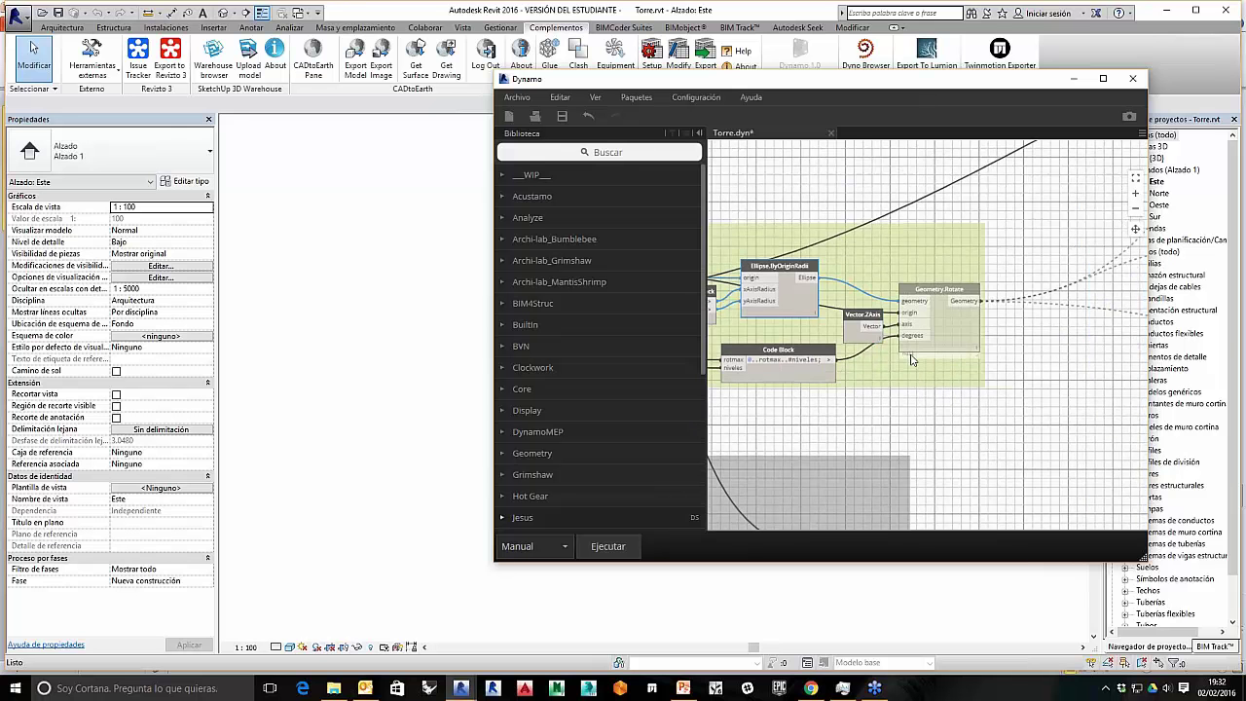
{"action": "right_click", "coordinate": [932, 294]}
{"action": "left_click", "coordinate": [965, 373]}
{"action": "left_click", "coordinate": [608, 546]}
Step: Turn on Dynamo's 3D background preview, look over the 3D space and return to graph navigation
{"action": "left_click", "coordinate": [696, 97]}
{"action": "key", "text": "Escape"}
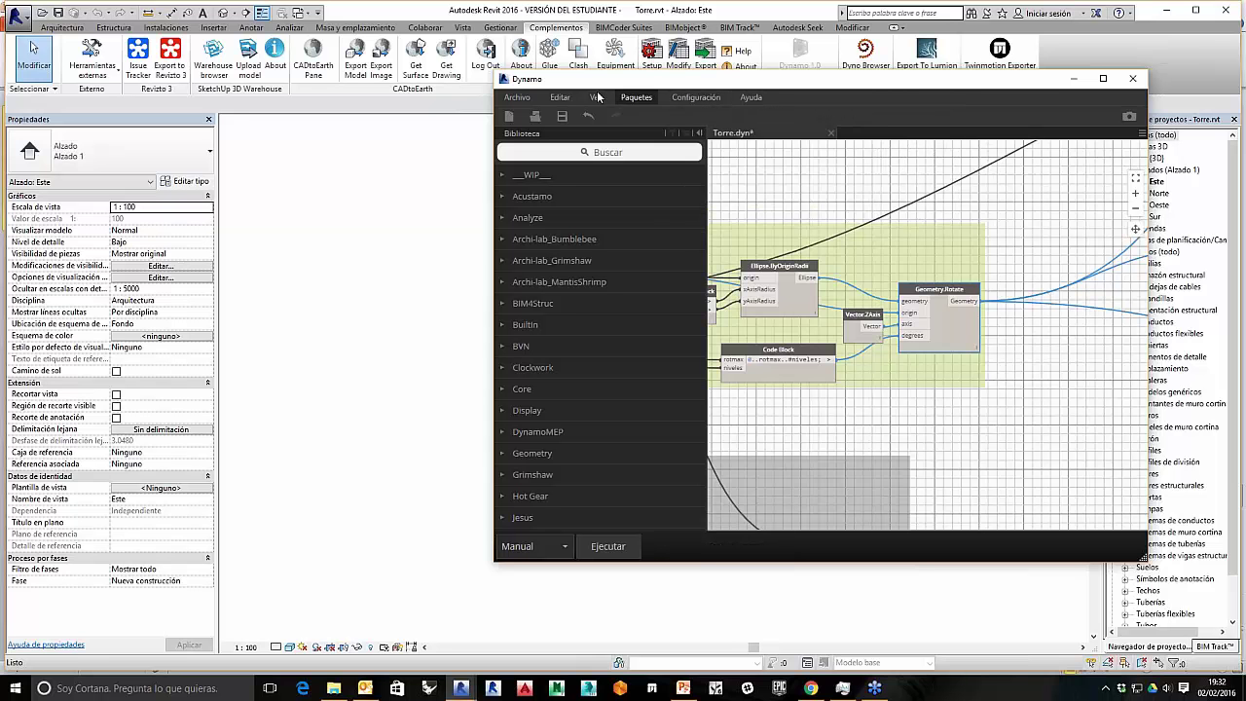
{"action": "left_click", "coordinate": [595, 98]}
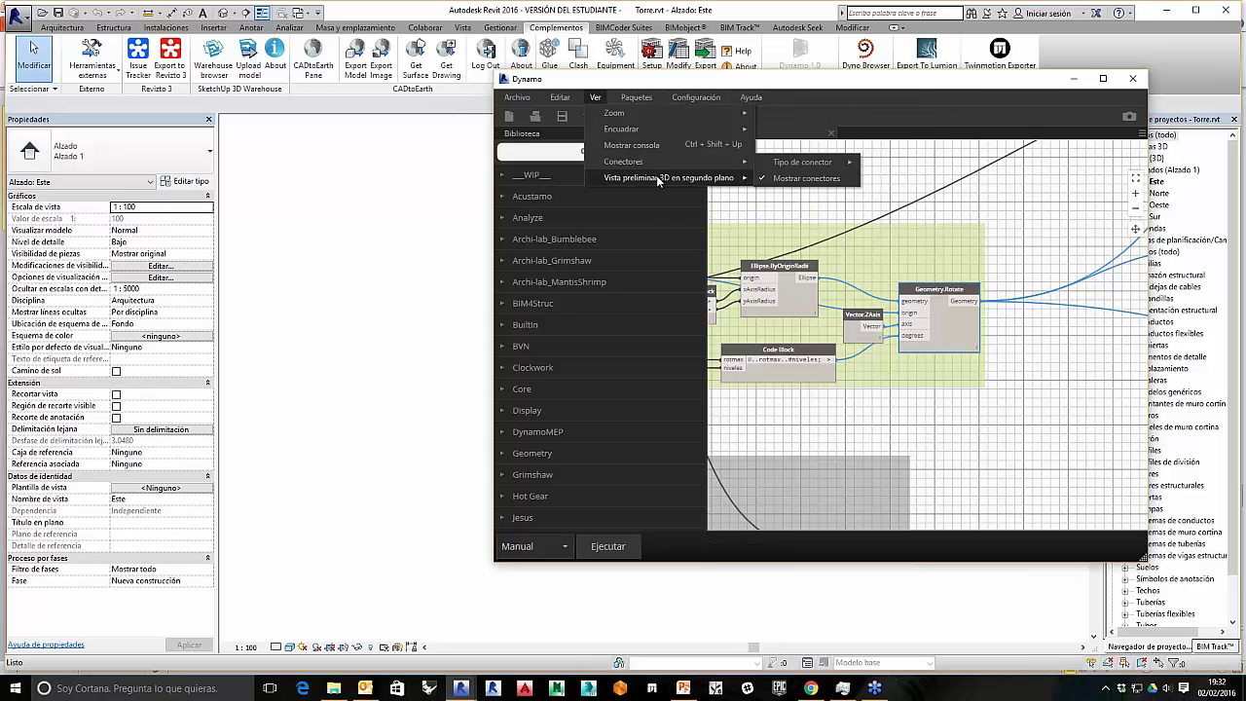
{"action": "mouse_move", "coordinate": [658, 180]}
{"action": "mouse_move", "coordinate": [804, 179]}
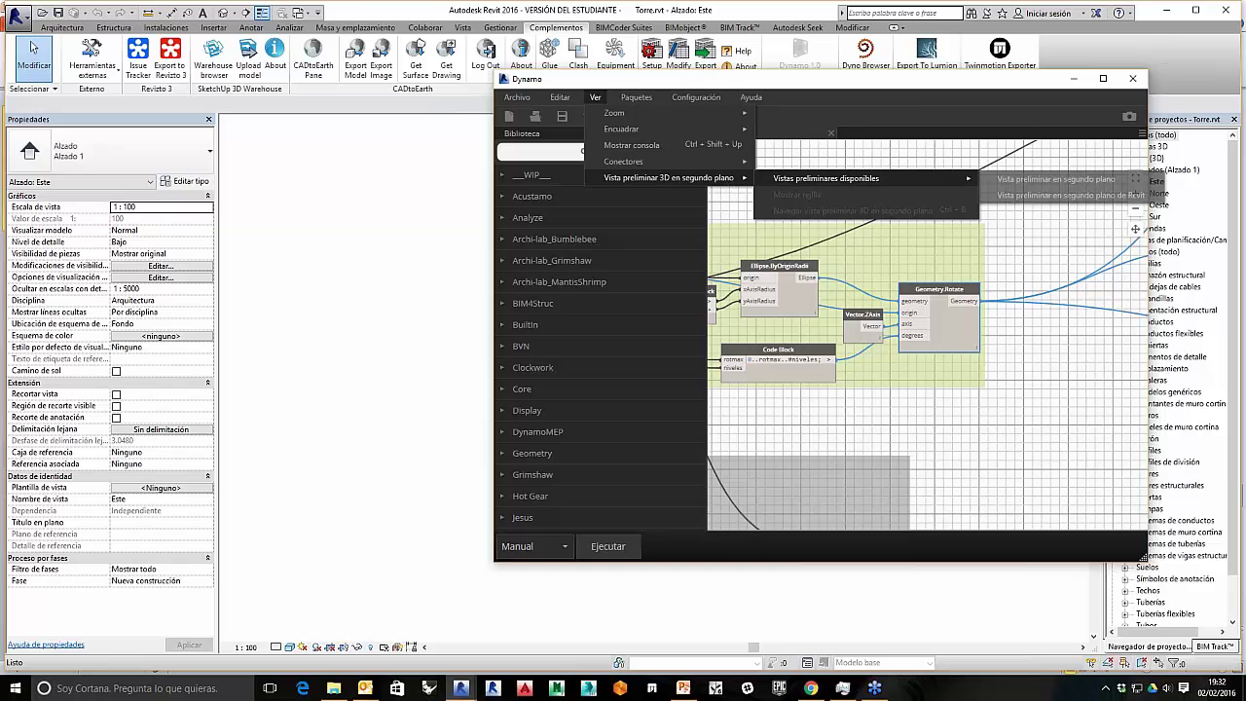
{"action": "left_click", "coordinate": [1019, 193]}
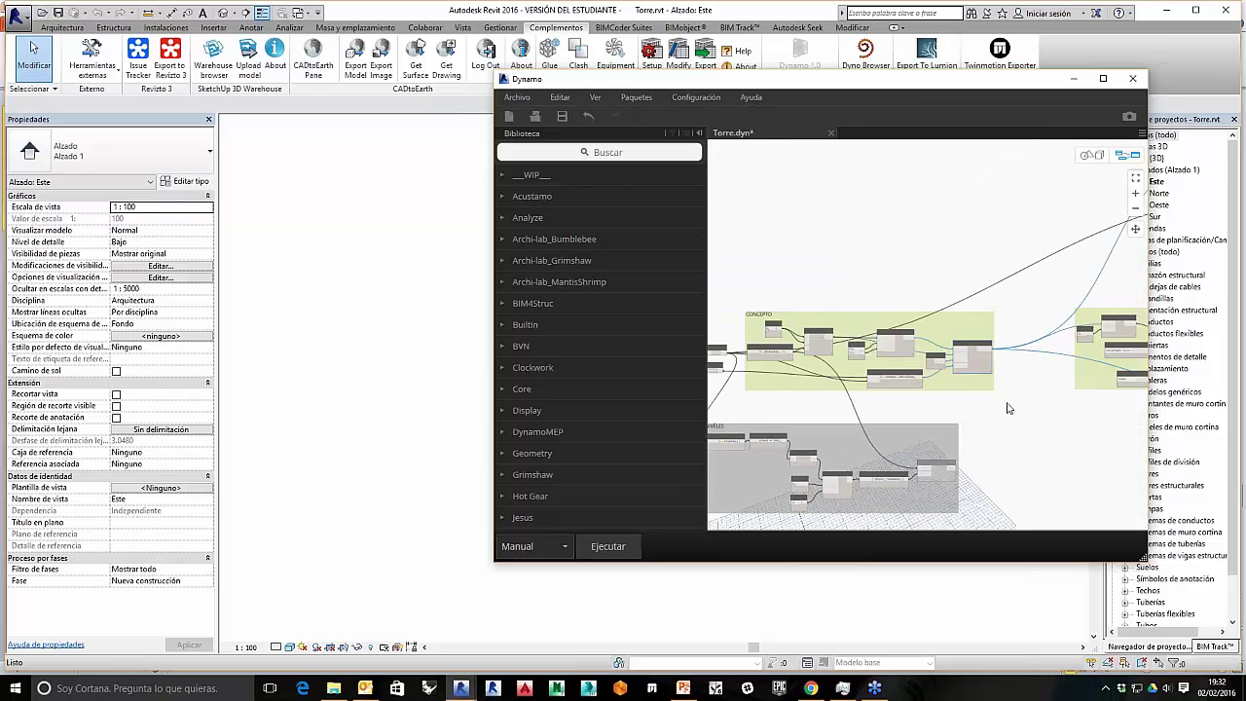
{"action": "left_click_drag", "start_coordinate": [968, 422], "coordinate": [904, 240]}
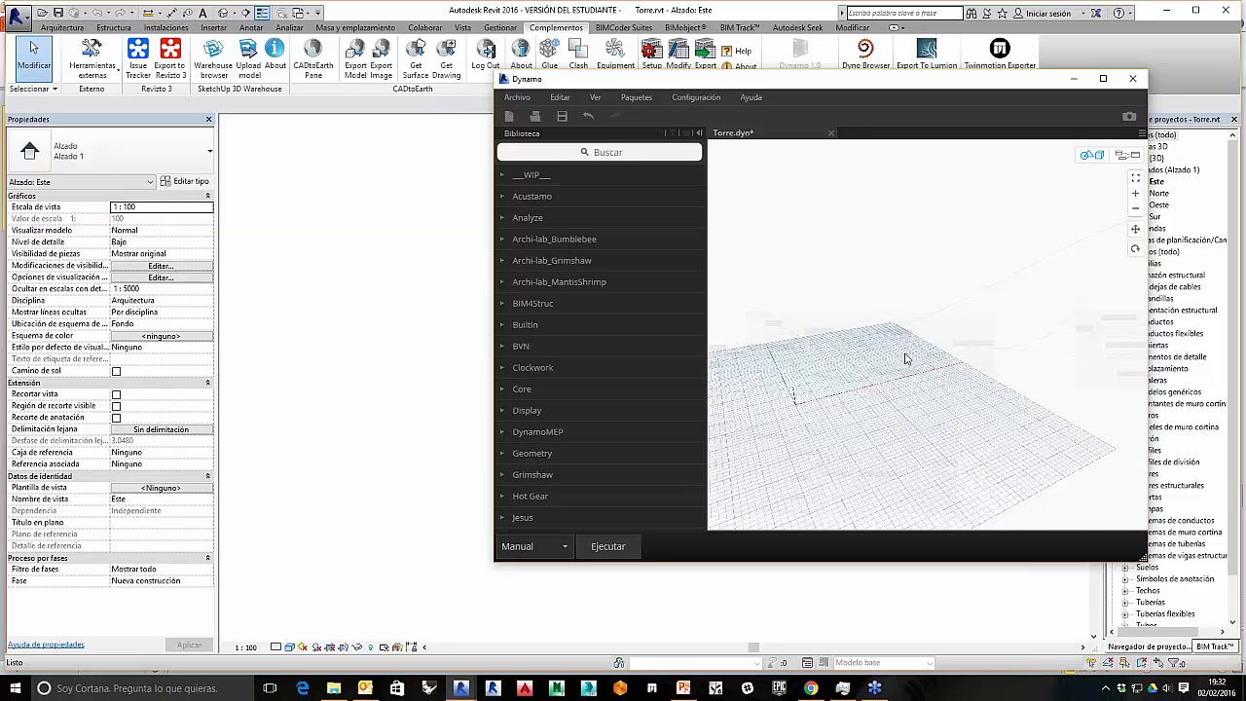
{"action": "left_click", "coordinate": [1127, 154]}
Step: Check the preview options of the Geometry.Rotate and Ellipse.ByOriginRadii nodes and run the graph again
{"action": "scroll", "coordinate": [955, 361], "scroll_direction": "up", "scroll_amount": 4}
{"action": "right_click", "coordinate": [1003, 338]}
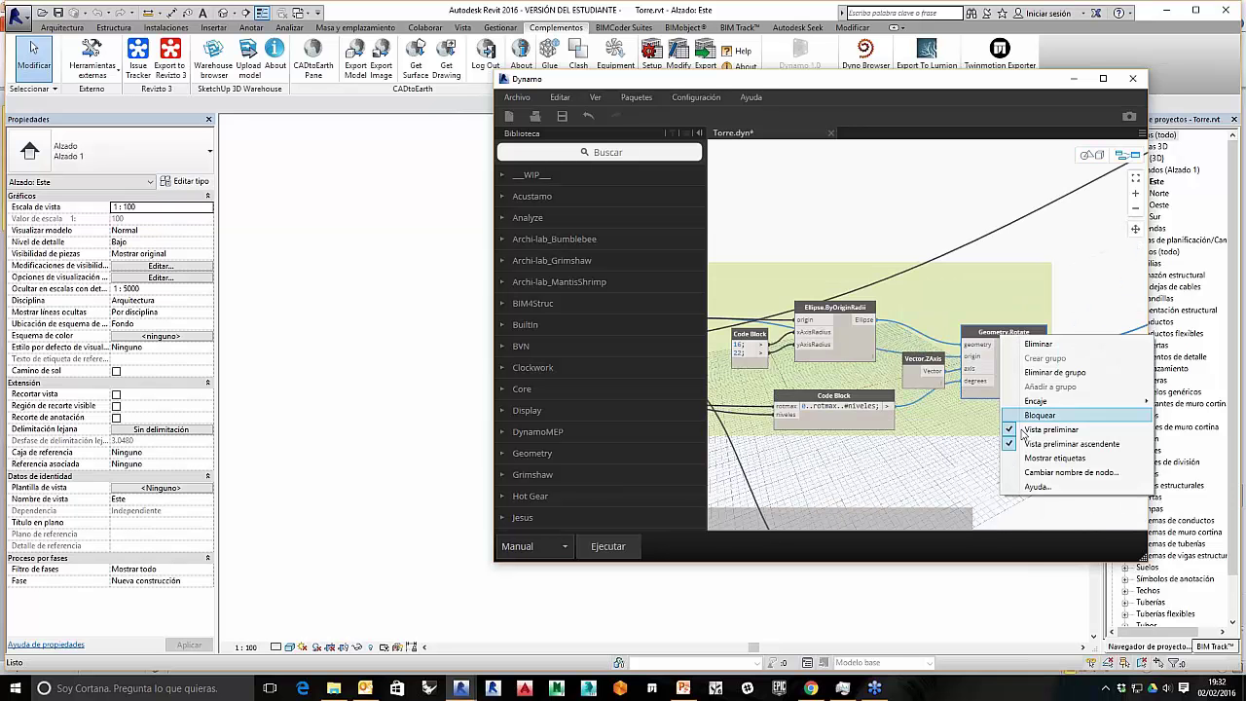
{"action": "right_click", "coordinate": [855, 321]}
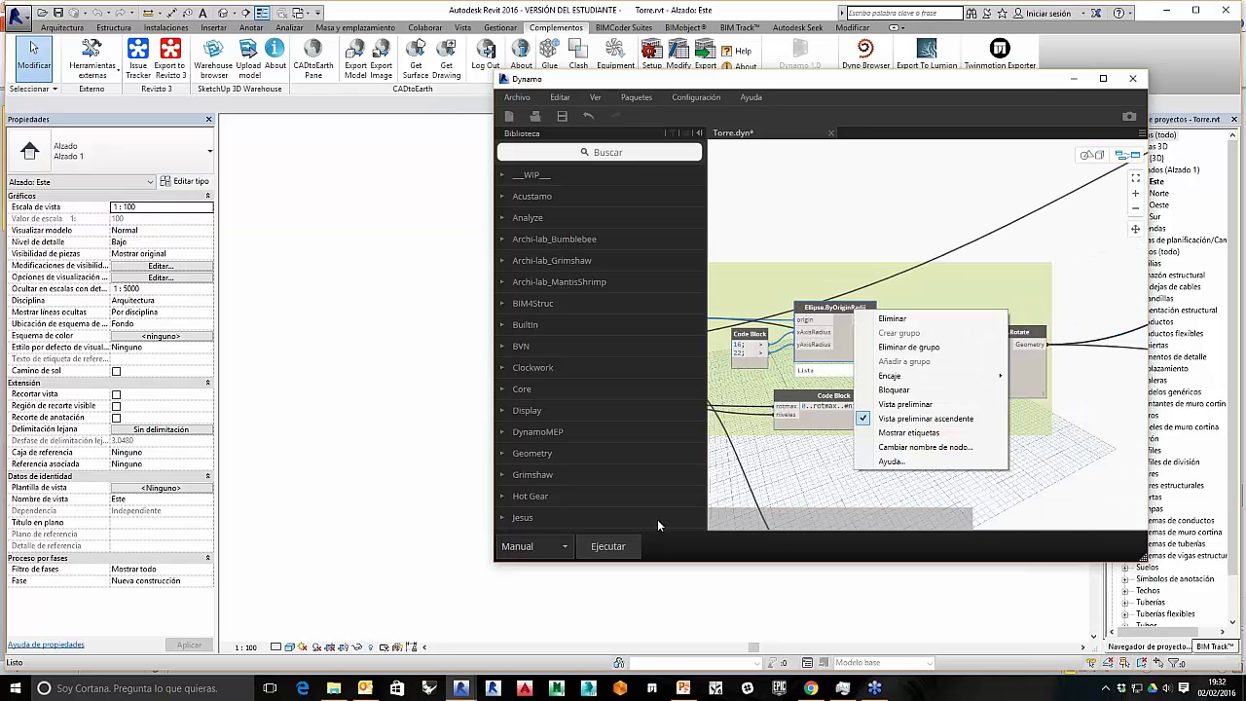
{"action": "left_click", "coordinate": [607, 546]}
Step: Unfreeze the Level.ByElevationAndName node in the NIVELES group and run the graph to create the levels
{"action": "scroll", "coordinate": [888, 444], "scroll_direction": "down", "scroll_amount": 5}
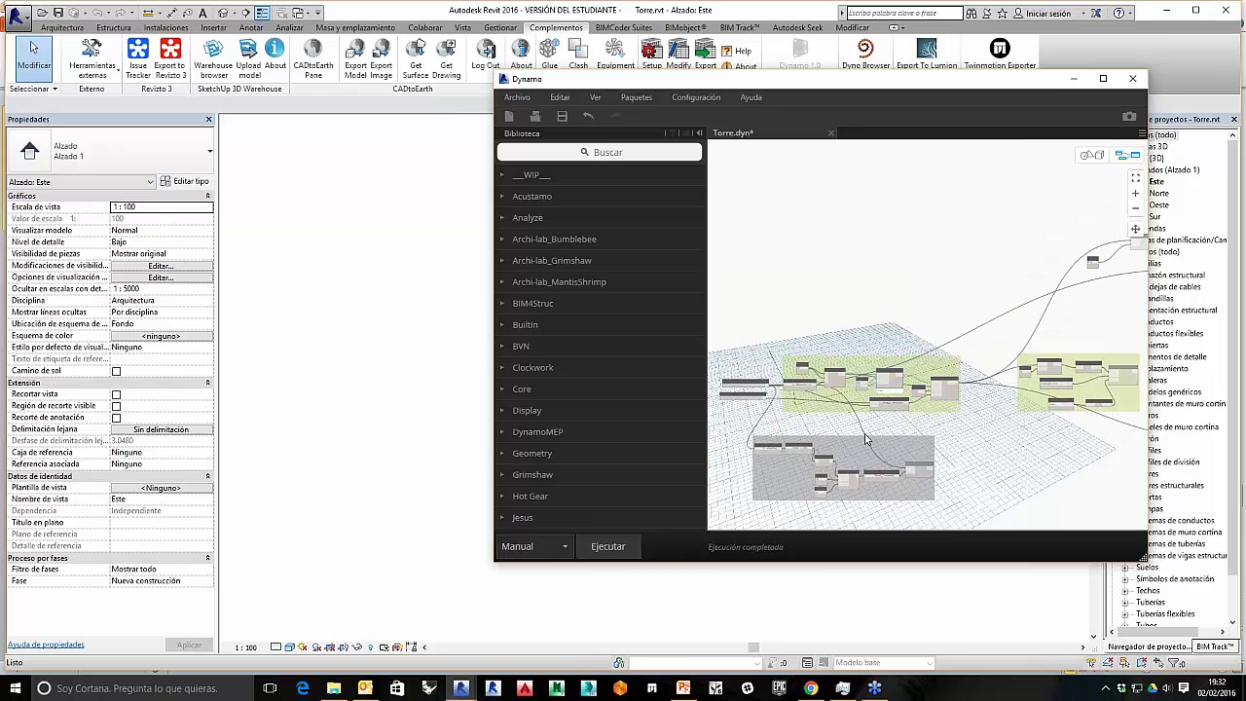
{"action": "scroll", "coordinate": [920, 468], "scroll_direction": "up", "scroll_amount": 4}
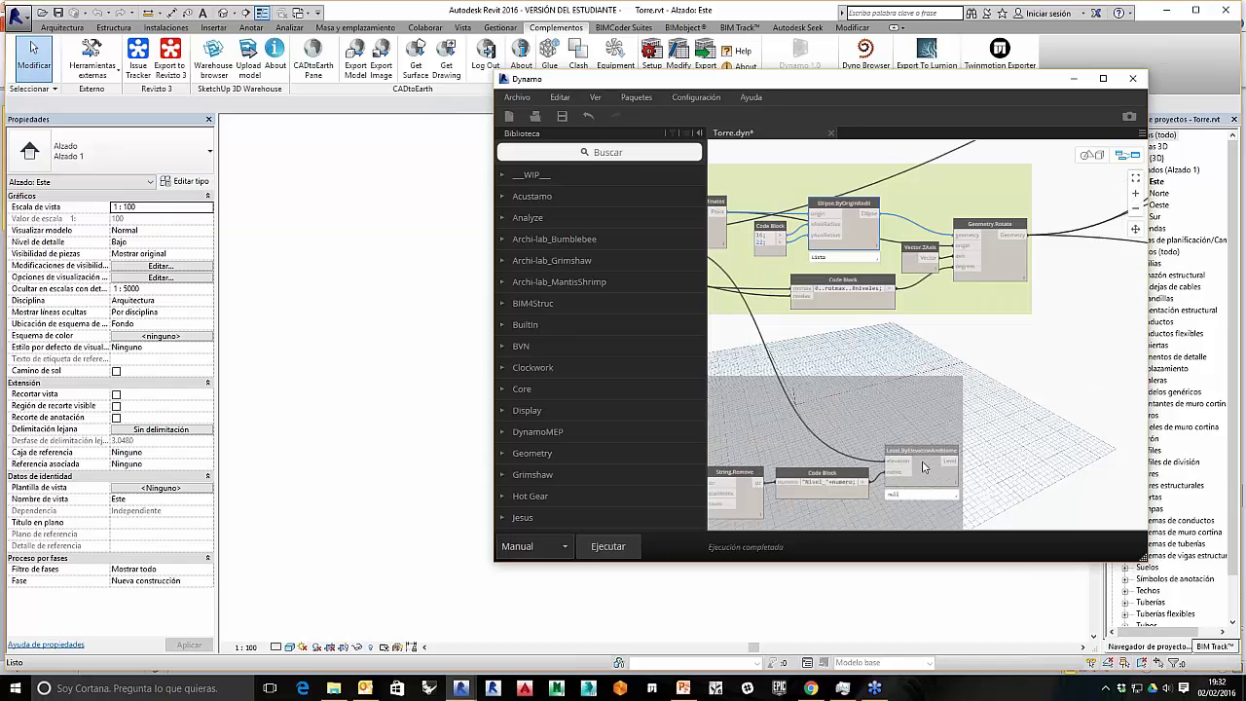
{"action": "right_click", "coordinate": [923, 468]}
{"action": "left_click", "coordinate": [959, 532]}
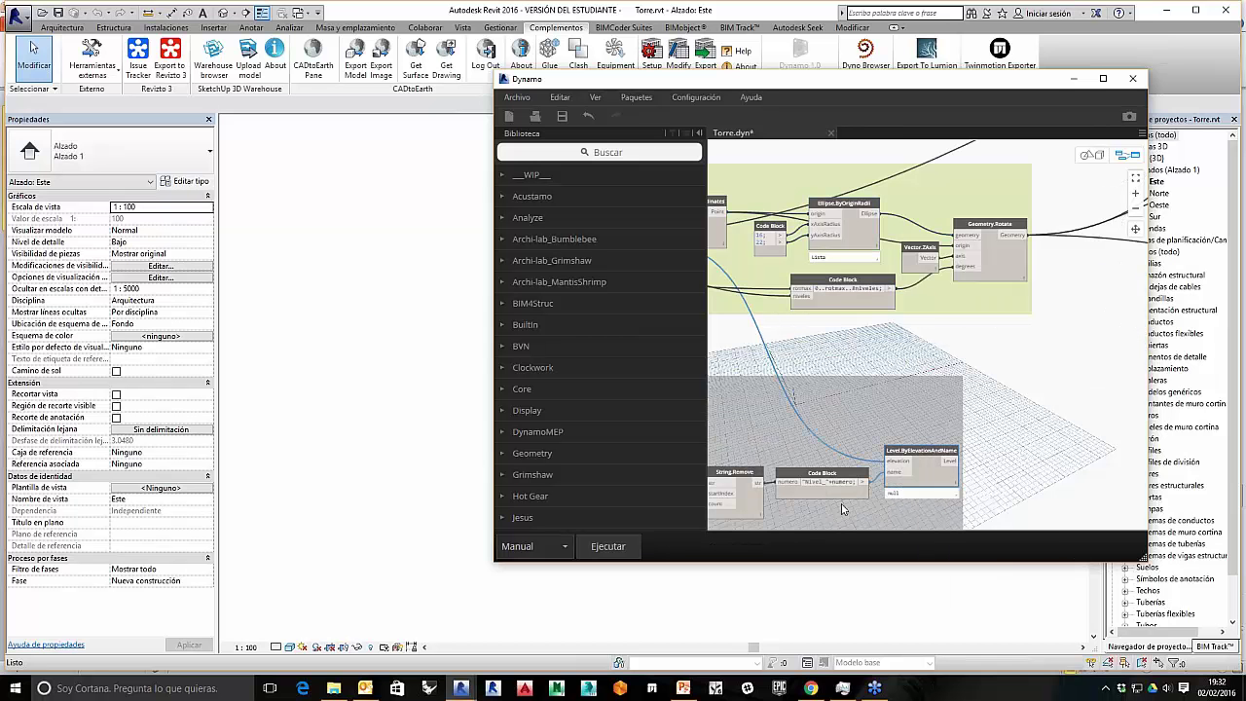
{"action": "left_click", "coordinate": [607, 546]}
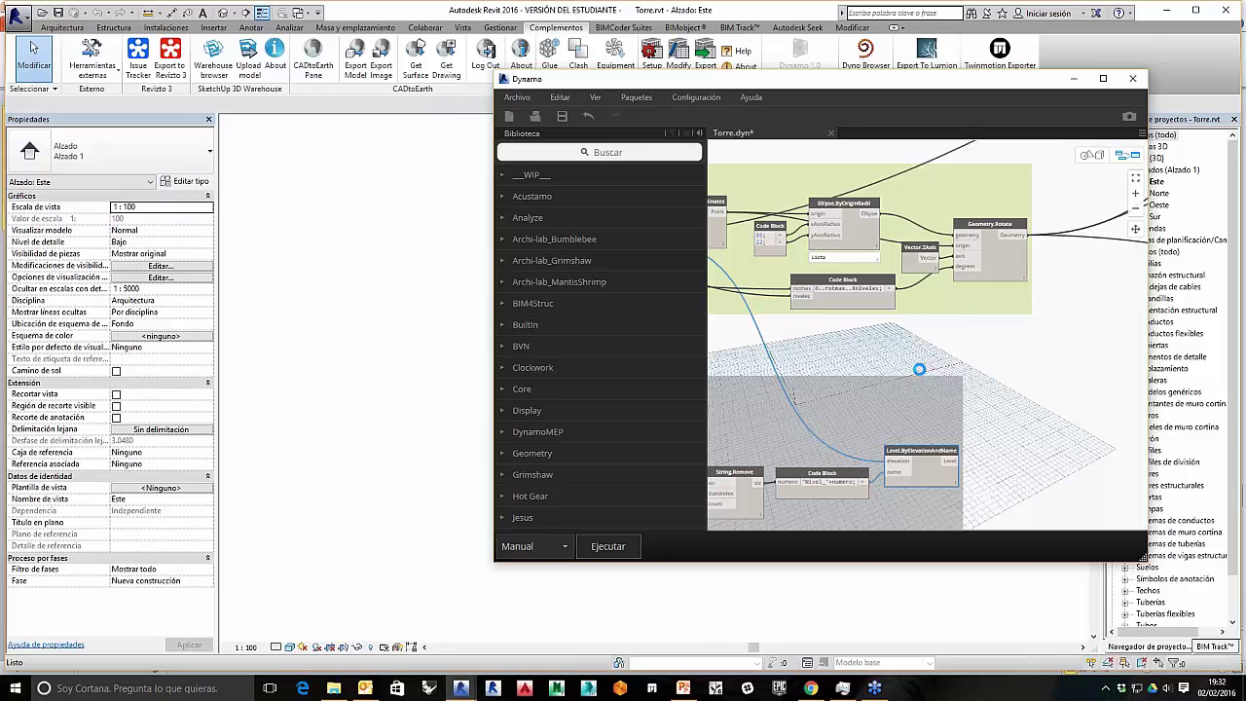
Step: Examine the CONCEPTO group from the input sliders to Geometry.Rotate, including the output list of Point.ByCoordinates
{"action": "scroll", "coordinate": [870, 350], "scroll_direction": "down", "scroll_amount": 5}
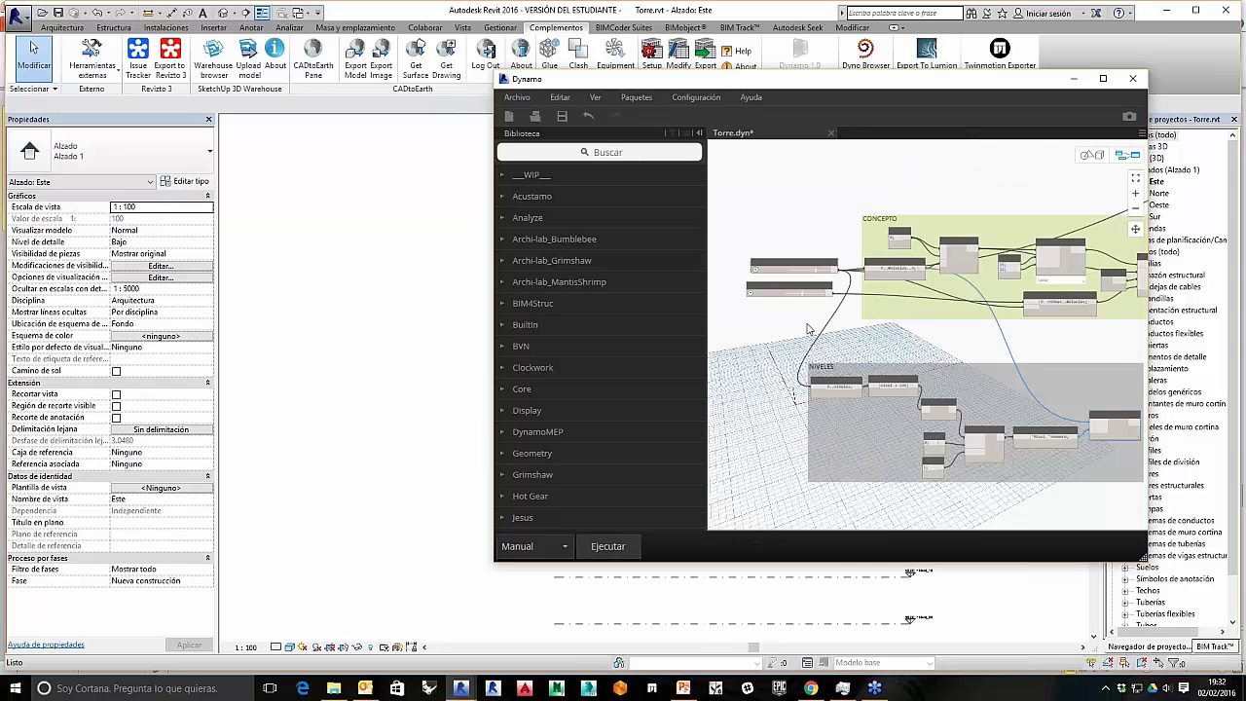
{"action": "scroll", "coordinate": [812, 309], "scroll_direction": "up", "scroll_amount": 5}
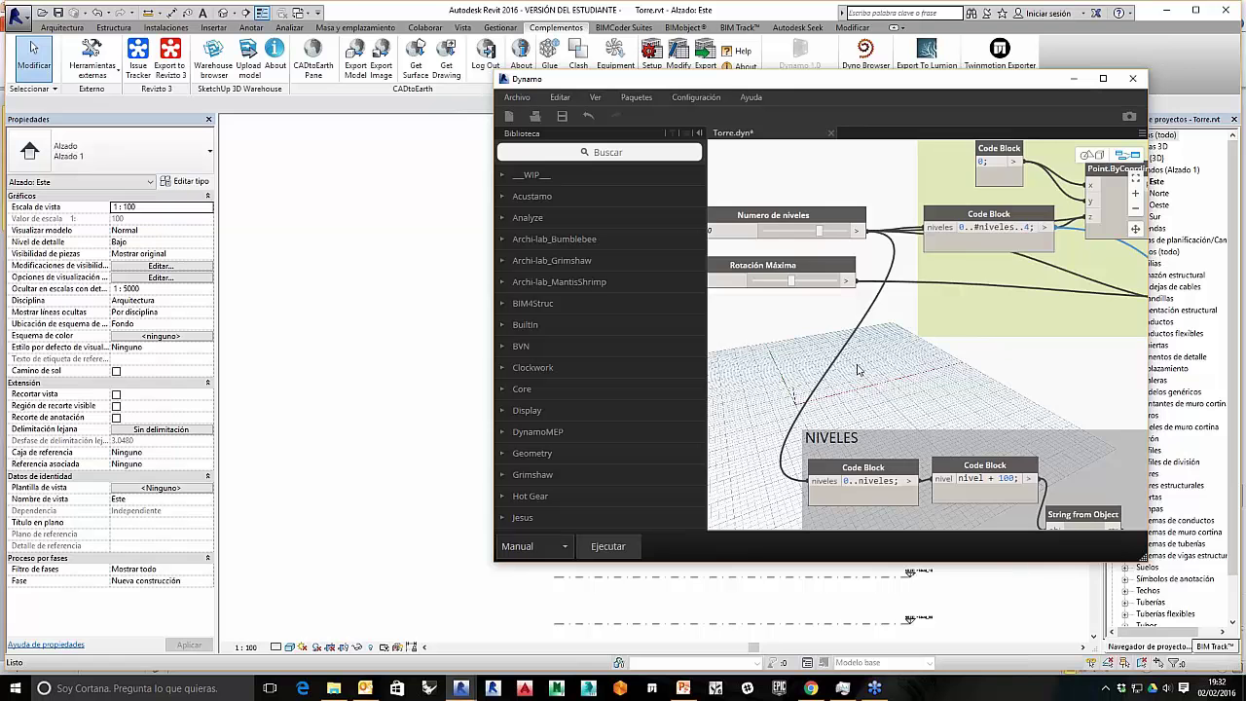
{"action": "middle_click_drag", "start_coordinate": [983, 399], "coordinate": [753, 392]}
{"action": "middle_click_drag", "start_coordinate": [1045, 380], "coordinate": [851, 392]}
{"action": "mouse_move", "coordinate": [1012, 410]}
{"action": "middle_mouse_down"}
{"action": "mouse_move", "coordinate": [923, 419]}
{"action": "mouse_move", "coordinate": [1019, 417]}
{"action": "mouse_move", "coordinate": [1002, 424]}
{"action": "middle_mouse_up"}
{"action": "mouse_move", "coordinate": [810, 303]}
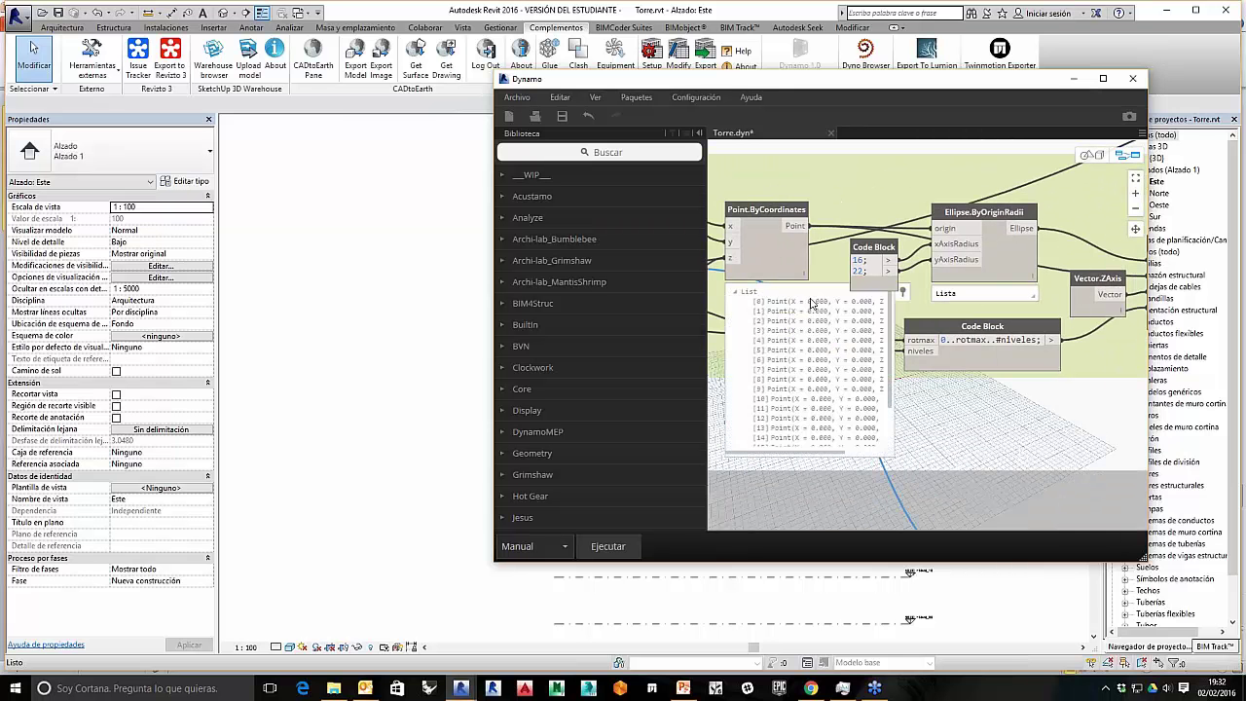
{"action": "middle_click_drag", "start_coordinate": [1110, 409], "coordinate": [825, 395]}
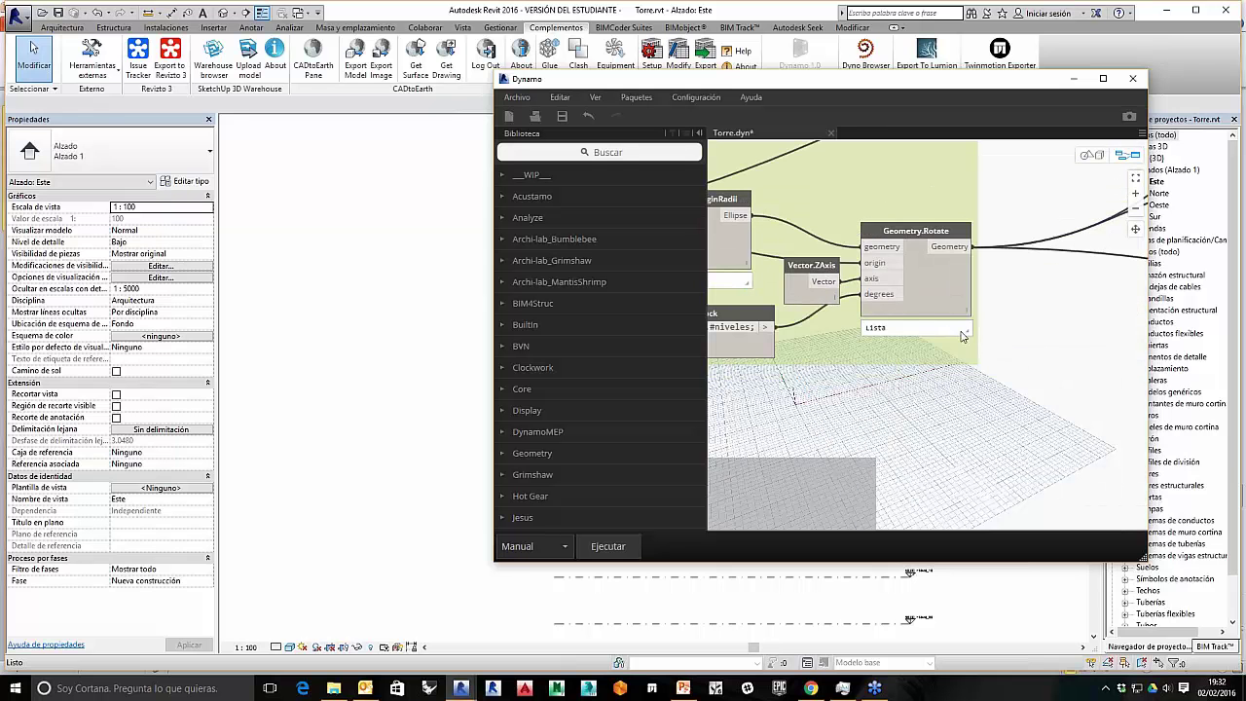
Step: Toggle the Geometry.Rotate node's preview off and on, orbit around the rotated ellipses in 3D and return to the graph
{"action": "right_click", "coordinate": [913, 232]}
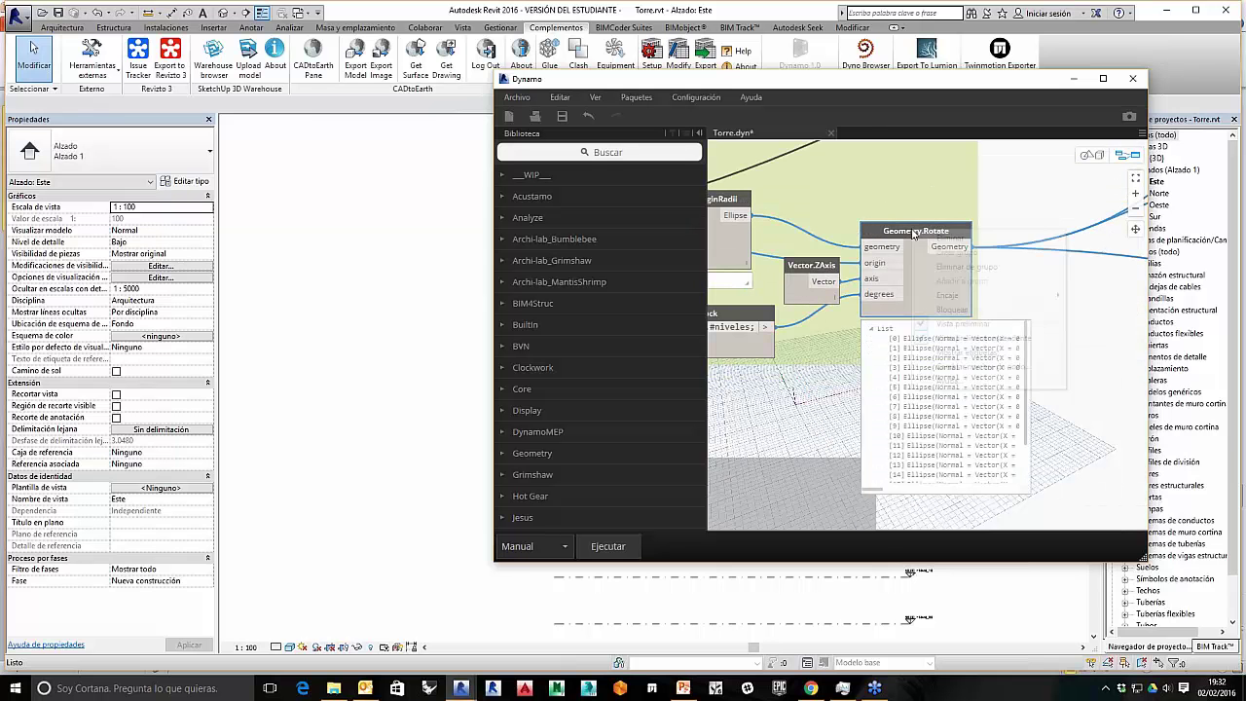
{"action": "left_click", "coordinate": [949, 310]}
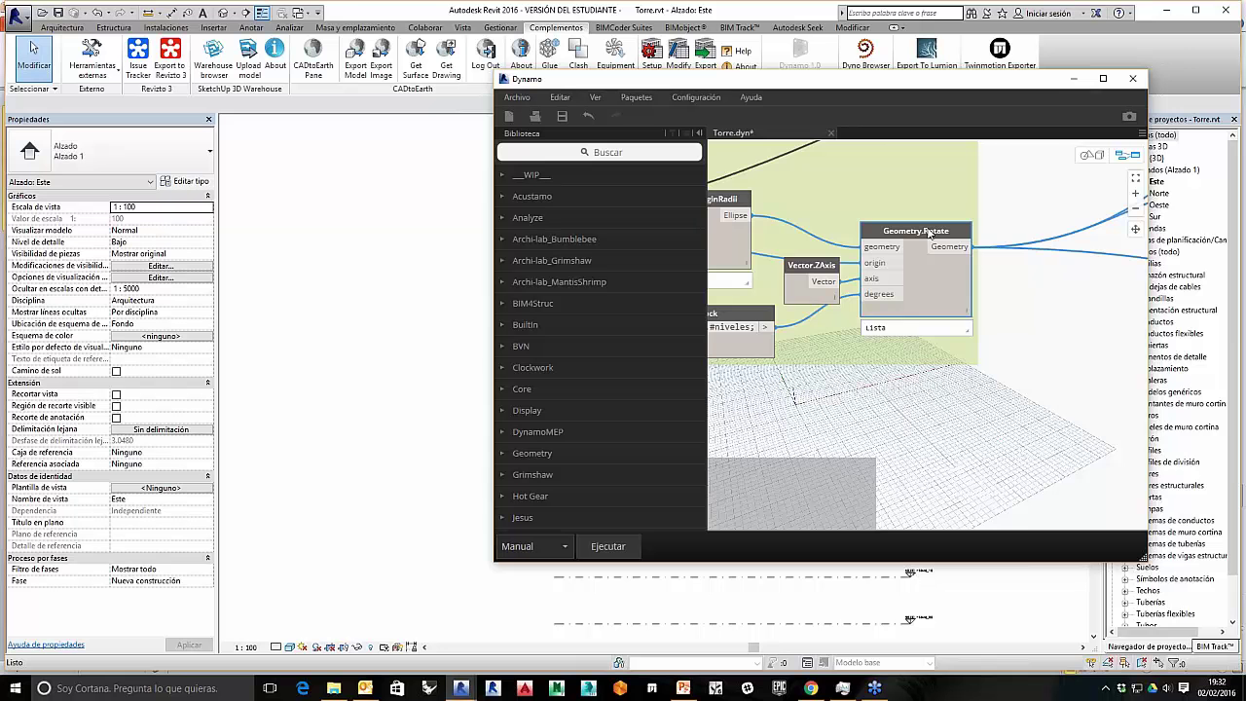
{"action": "right_click", "coordinate": [930, 231]}
{"action": "left_click", "coordinate": [963, 324]}
{"action": "scroll", "coordinate": [952, 388], "scroll_direction": "down", "scroll_amount": 2}
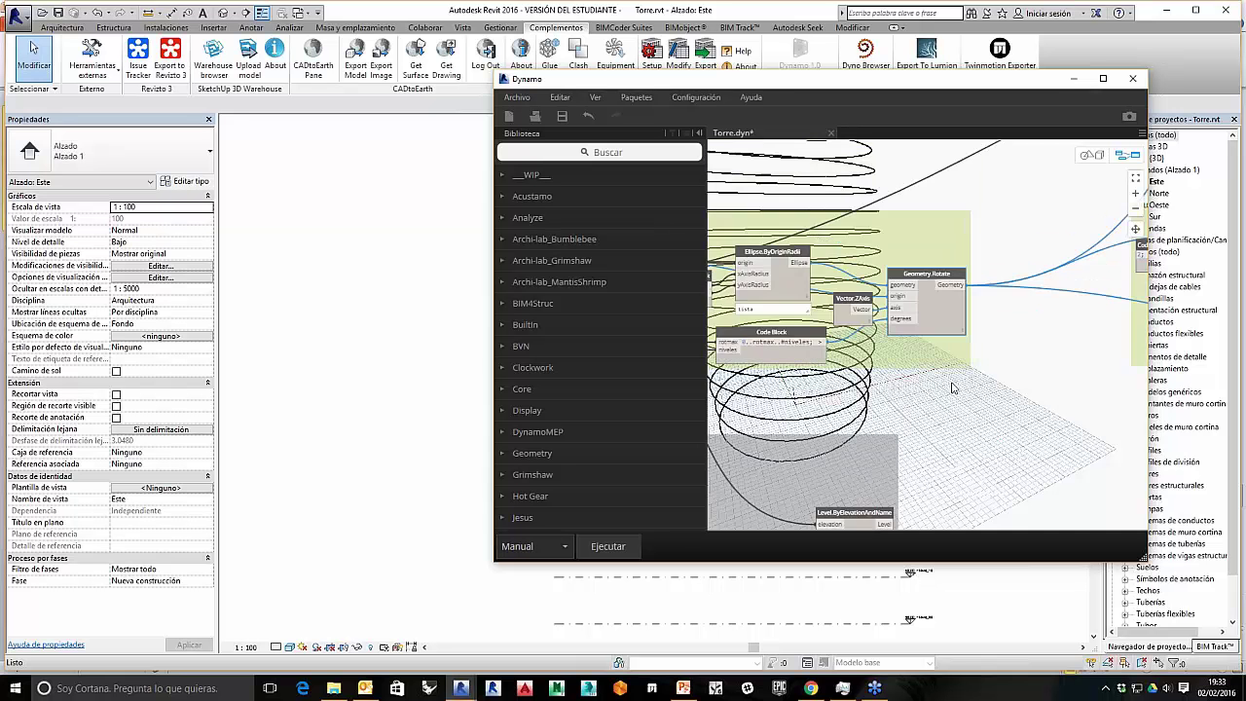
{"action": "key", "text": "ctrl+b"}
{"action": "scroll", "coordinate": [937, 389], "scroll_direction": "down", "scroll_amount": 4}
{"action": "right_click_drag", "start_coordinate": [889, 406], "coordinate": [939, 395]}
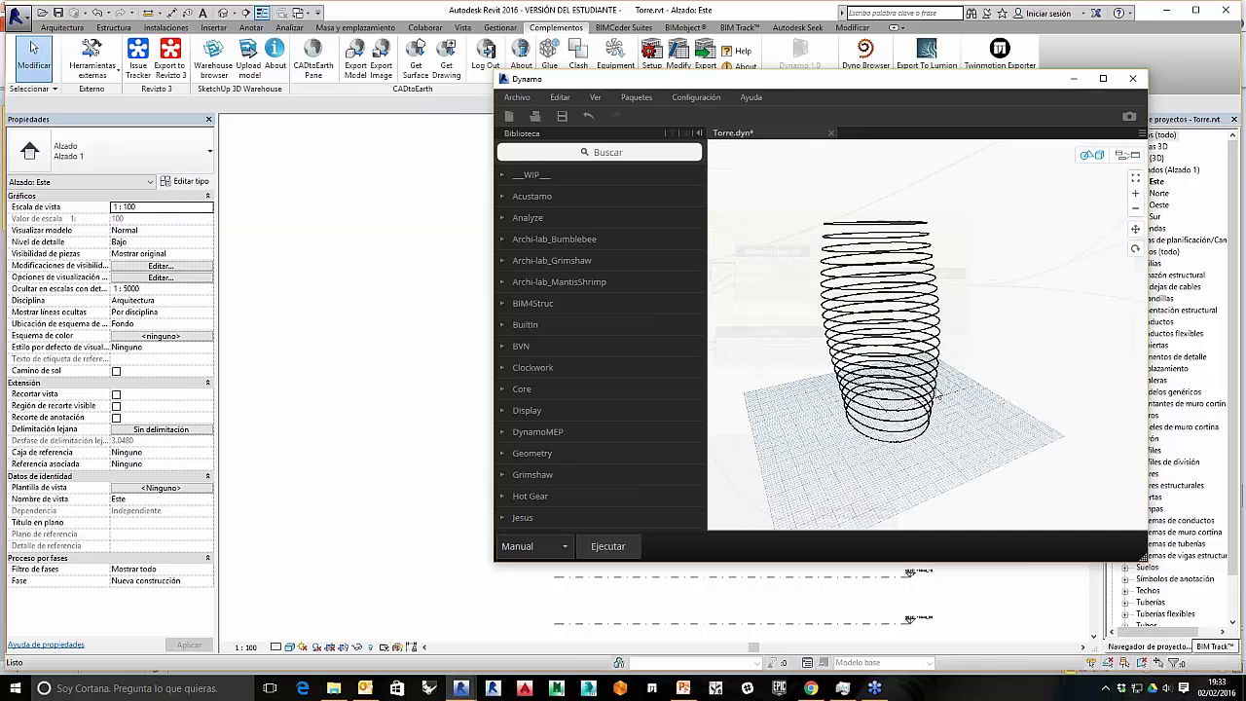
{"action": "key", "text": "ctrl+b"}
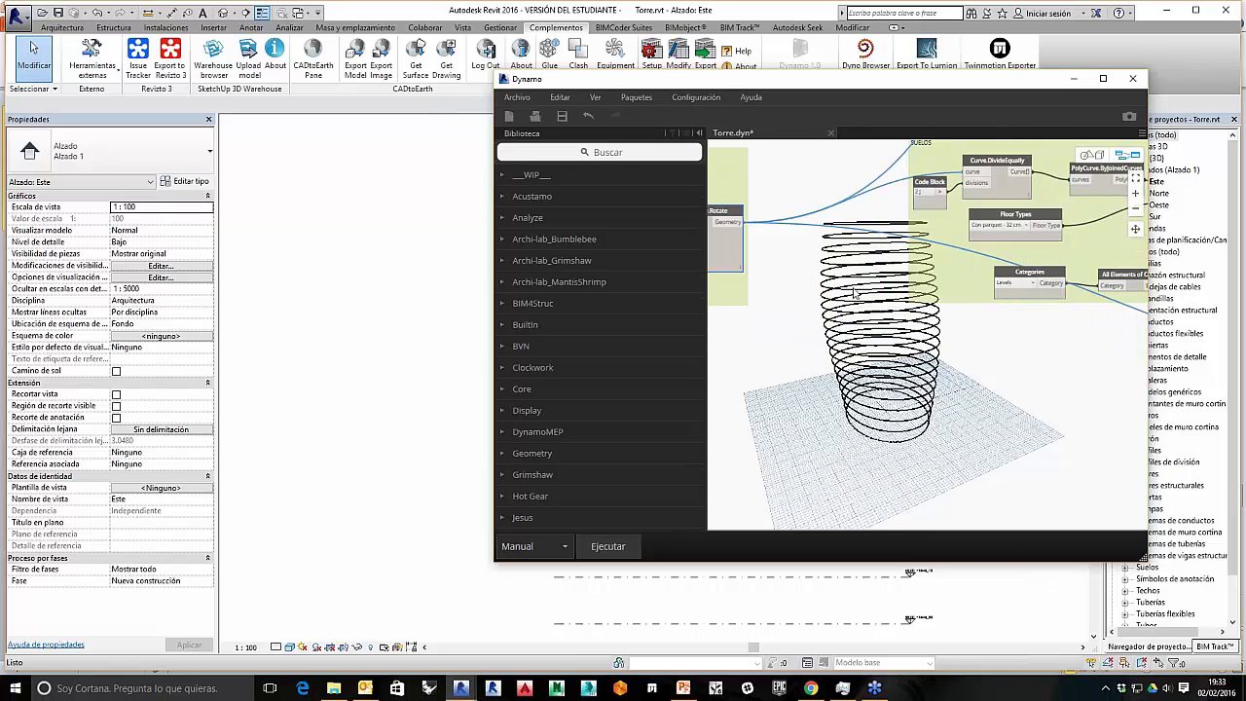
Step: Unfreeze the Floor.ByOutlineTypeAndLevel node in the SUELOS group and run the graph to create the floors
{"action": "scroll", "coordinate": [854, 293], "scroll_direction": "down", "scroll_amount": 3}
{"action": "middle_click_drag", "start_coordinate": [979, 378], "coordinate": [840, 431]}
{"action": "scroll", "coordinate": [934, 263], "scroll_direction": "up", "scroll_amount": 6}
{"action": "left_click", "coordinate": [925, 236]}
{"action": "right_click", "coordinate": [924, 237]}
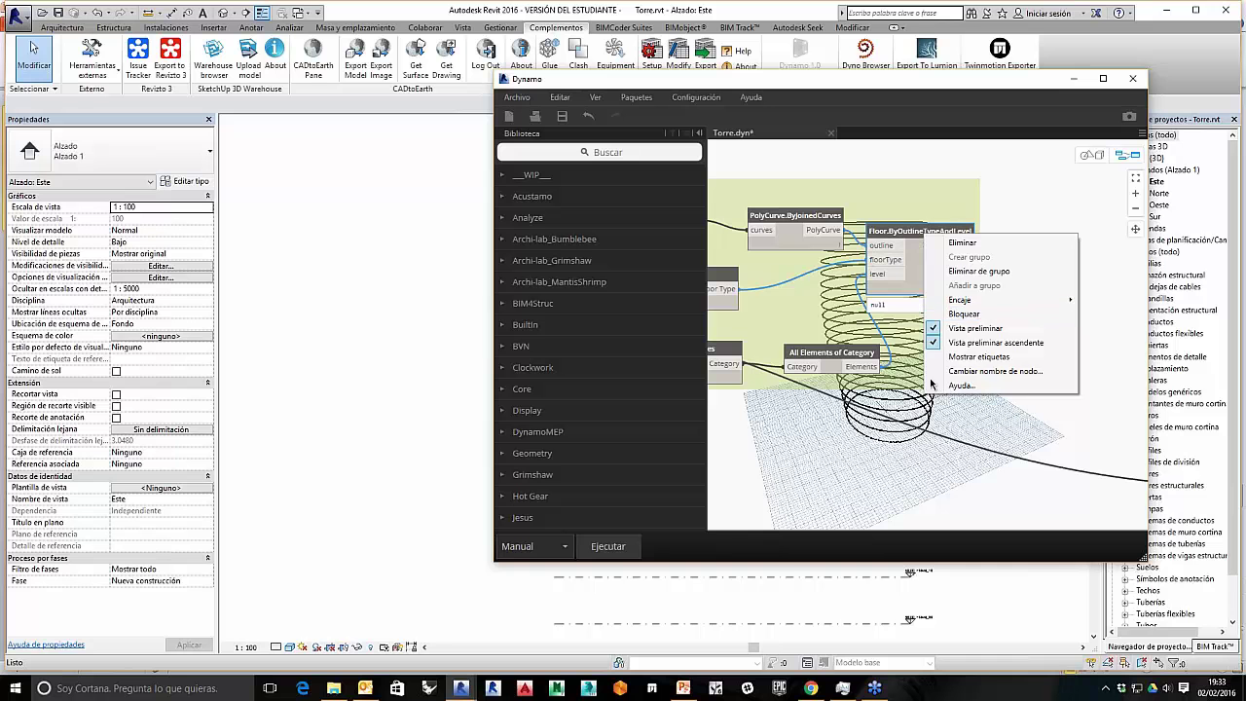
{"action": "key", "text": "Escape"}
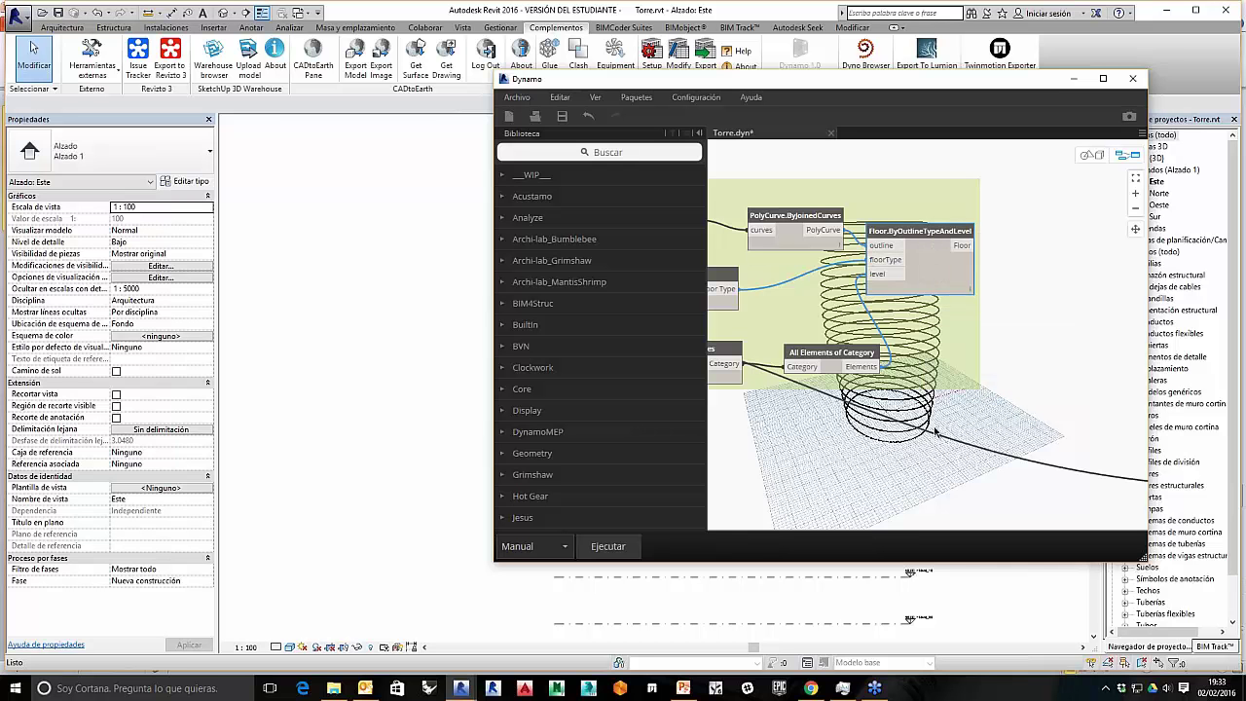
{"action": "left_click", "coordinate": [617, 547]}
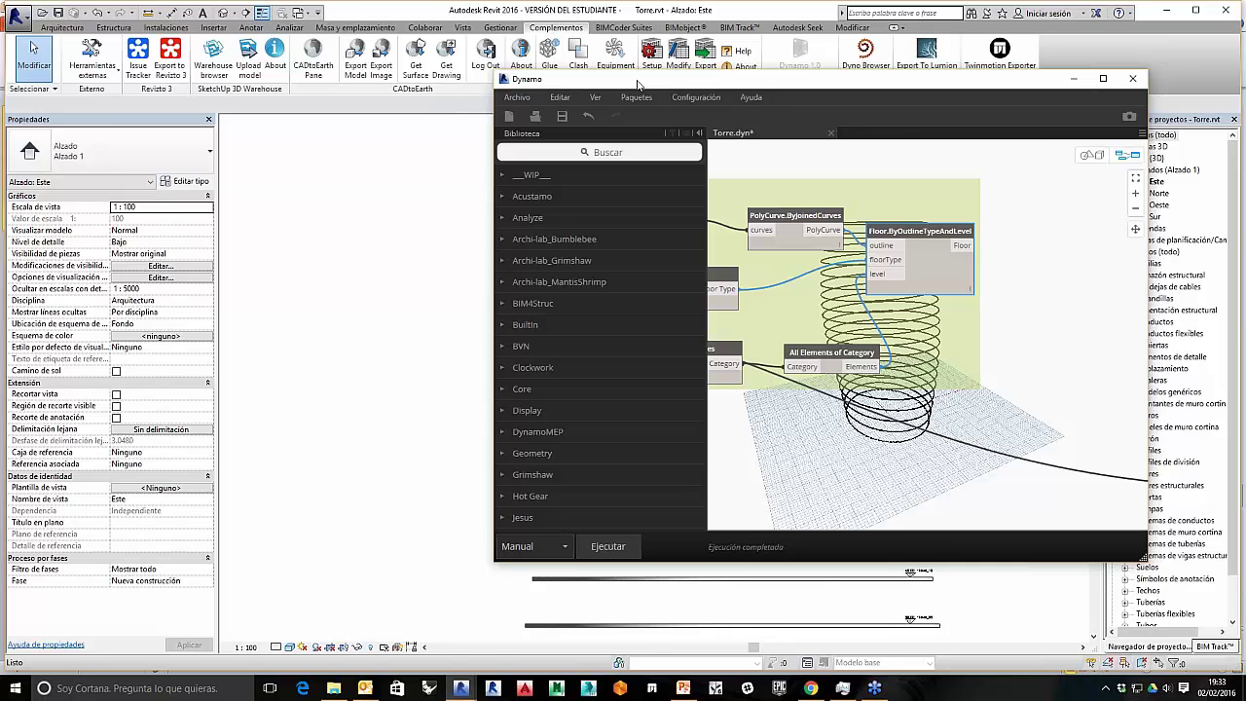
Step: Move the Dynamo window aside, open Revit's {3D} view and orbit around the tower's floors
{"action": "left_click_drag", "start_coordinate": [638, 85], "coordinate": [962, 135]}
{"action": "scroll", "coordinate": [480, 364], "scroll_direction": "down", "scroll_amount": 3}
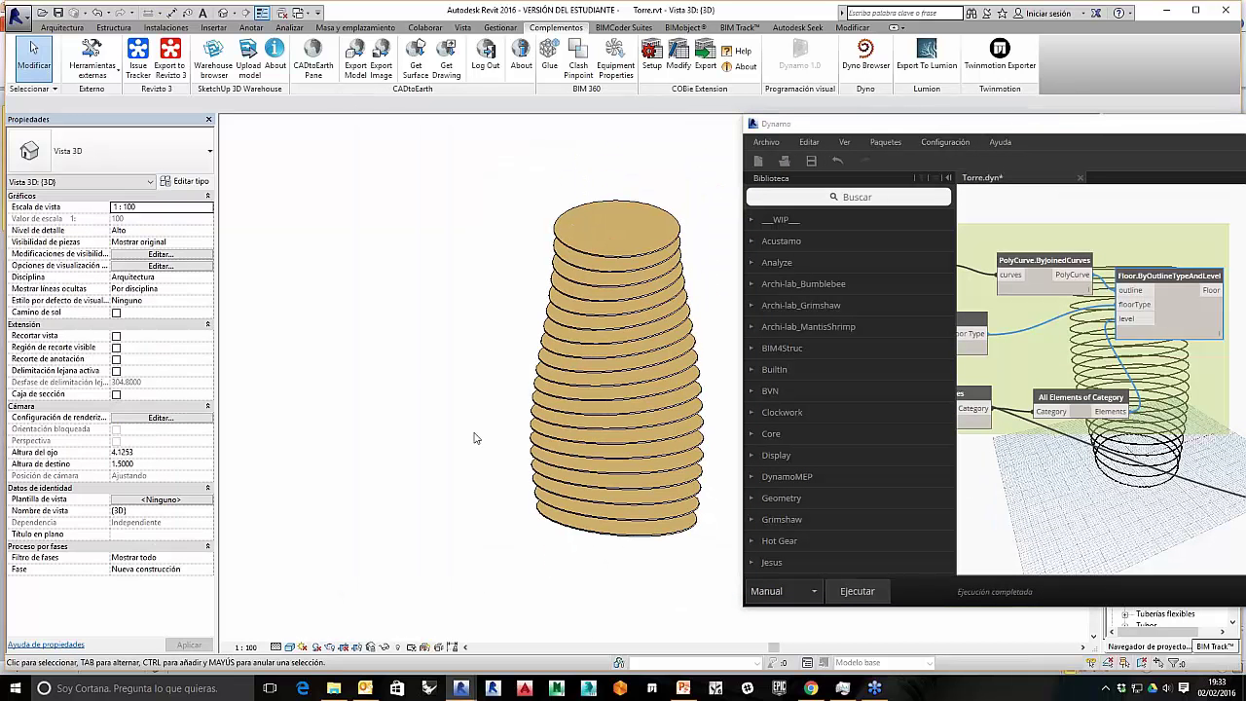
{"action": "right_click", "coordinate": [496, 422]}
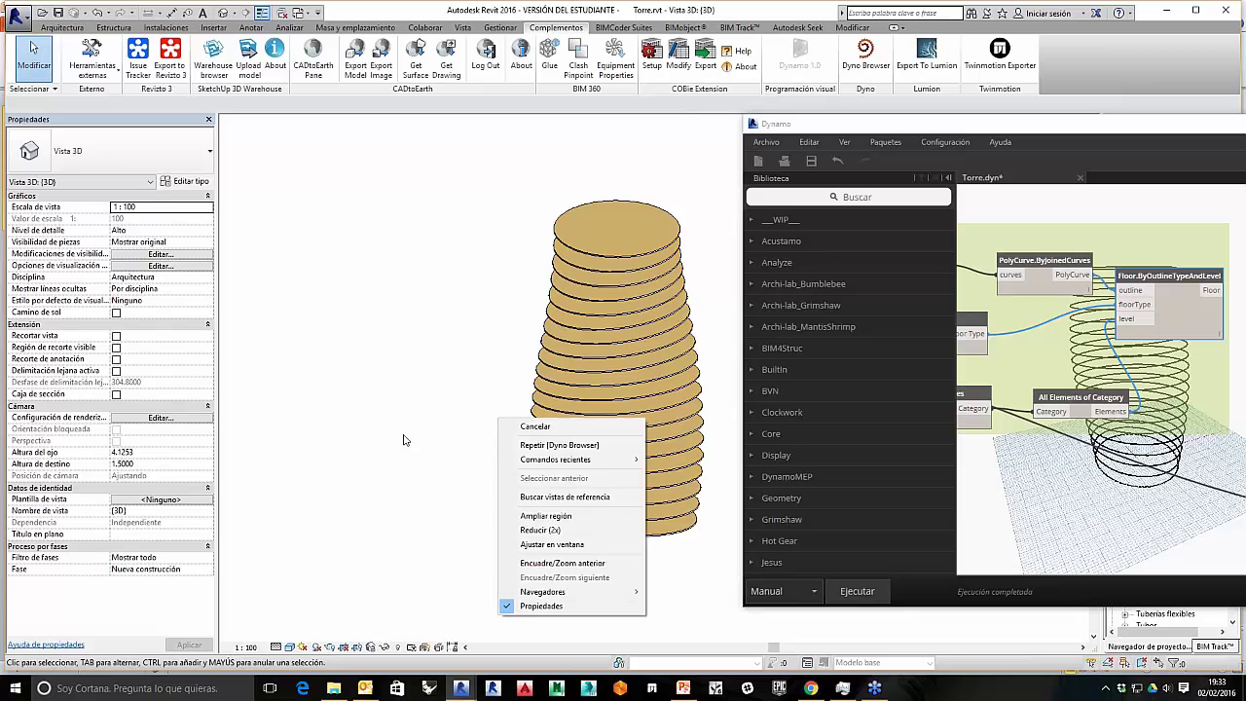
{"action": "left_click", "coordinate": [473, 506]}
{"action": "middle_click_drag", "start_coordinate": [473, 506], "coordinate": [541, 481], "text": "shift"}
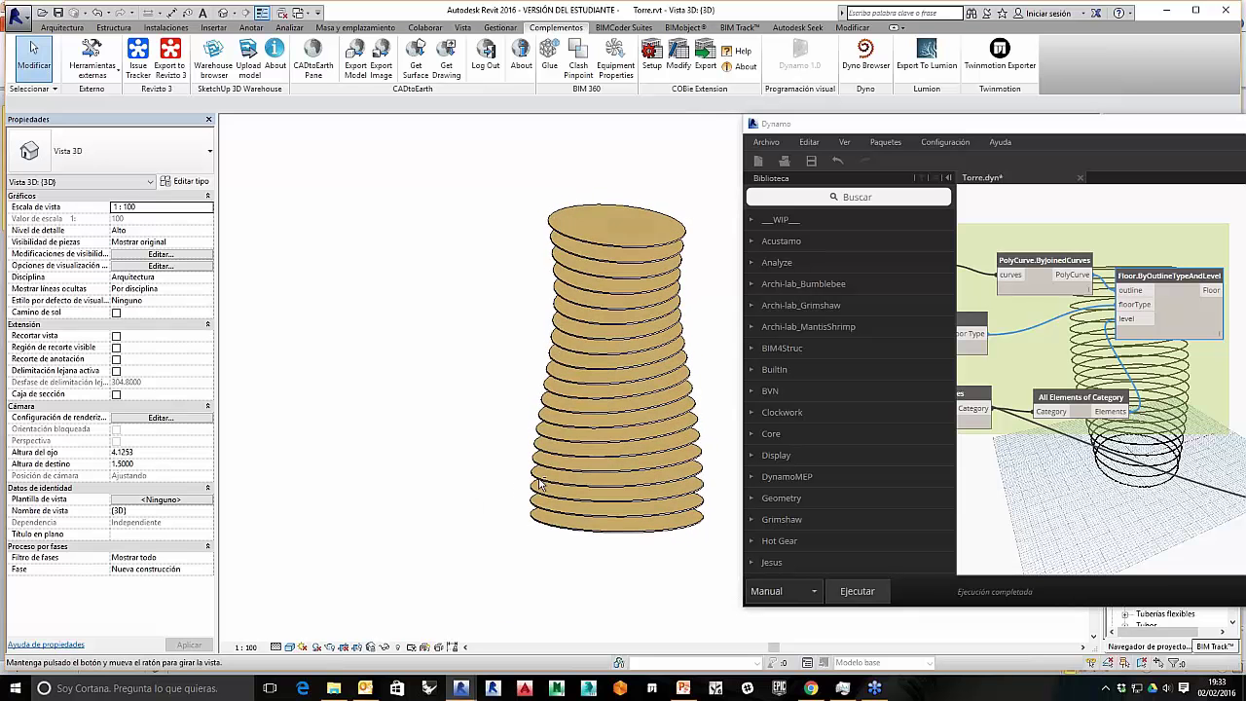
{"action": "scroll", "coordinate": [619, 389], "scroll_direction": "down", "scroll_amount": 2}
{"action": "scroll", "coordinate": [1043, 473], "scroll_direction": "up", "scroll_amount": 1}
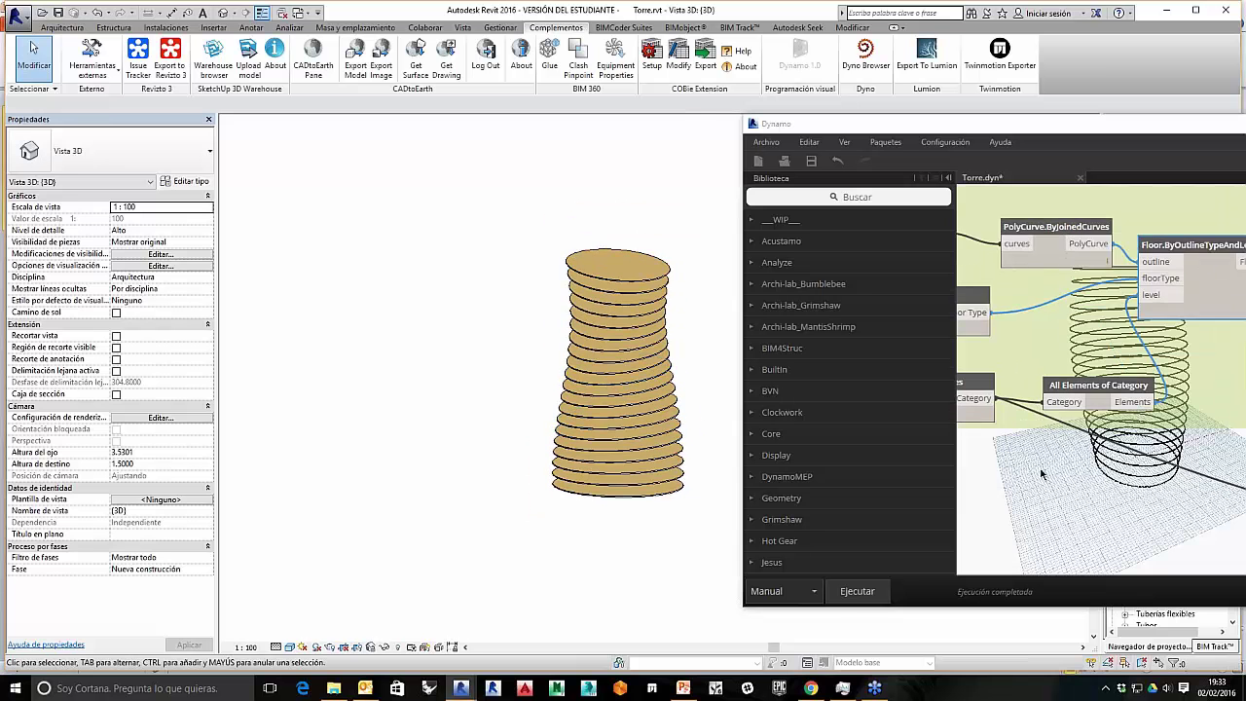
Step: Return to the Dynamo window, maximize it and bring the Numero de niveles and Rotación Máxima sliders into view
{"action": "scroll", "coordinate": [1042, 477], "scroll_direction": "down", "scroll_amount": 5}
{"action": "middle_click_drag", "start_coordinate": [1042, 478], "coordinate": [1114, 447]}
{"action": "left_click_drag", "start_coordinate": [1042, 130], "coordinate": [614, 108]}
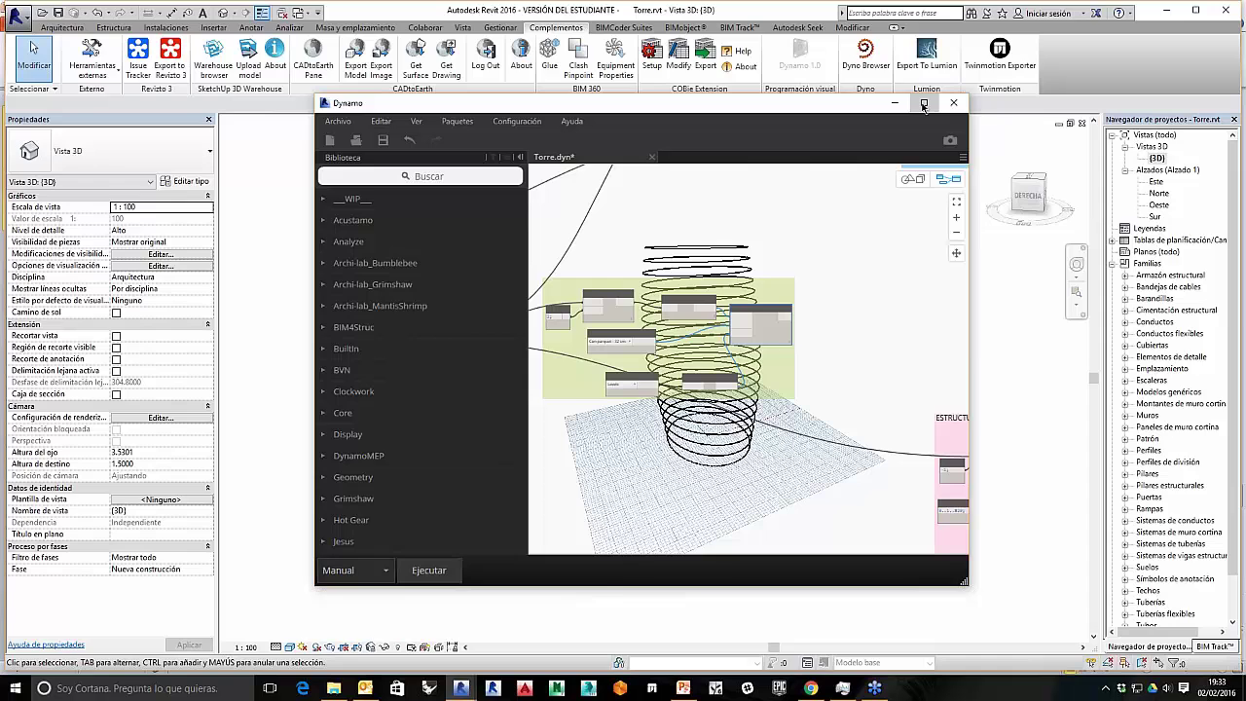
{"action": "left_click", "coordinate": [923, 104]}
{"action": "scroll", "coordinate": [428, 404], "scroll_direction": "up", "scroll_amount": 1}
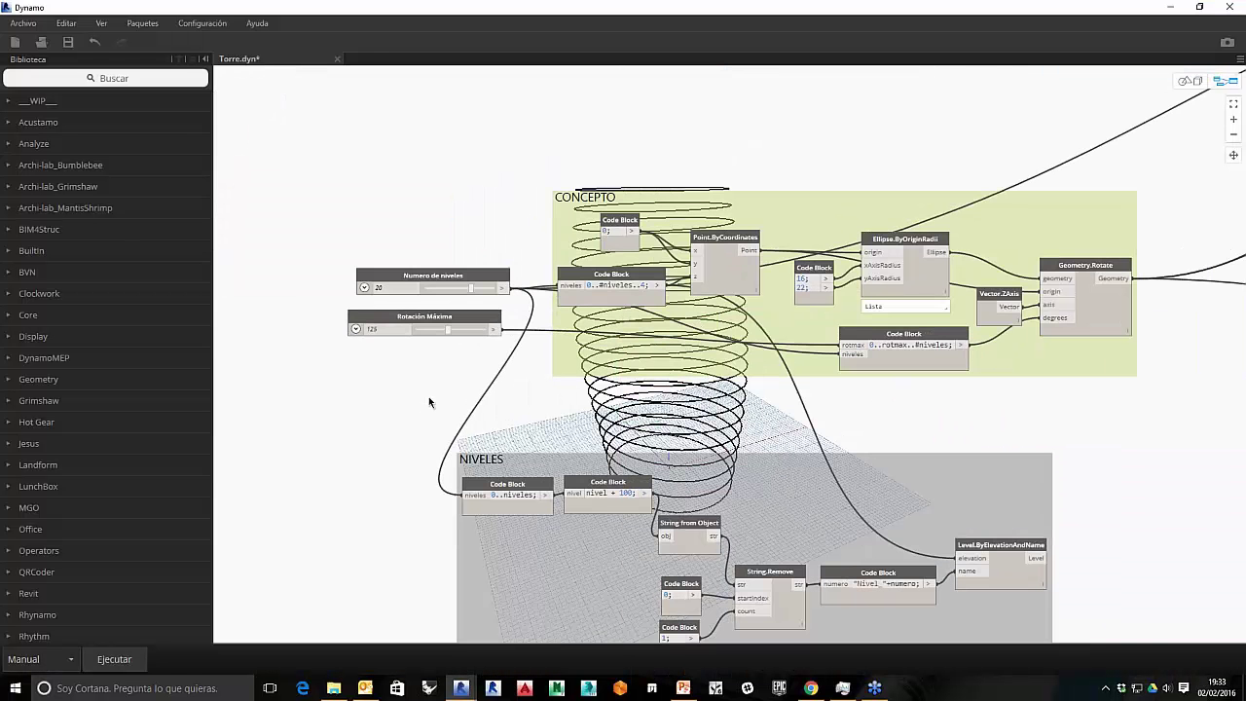
Step: Set the Rotación Máxima slider to 180 and run the graph
{"action": "scroll", "coordinate": [429, 402], "scroll_direction": "up", "scroll_amount": 2}
{"action": "double_click", "coordinate": [342, 305]}
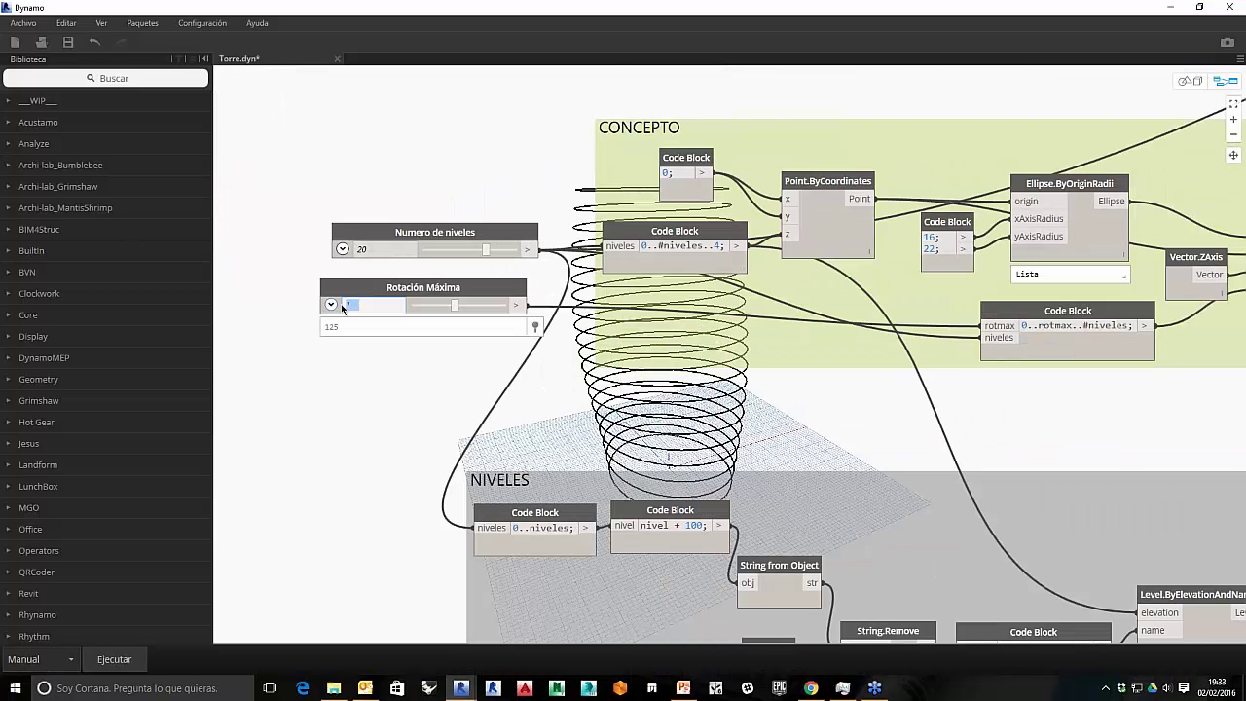
{"action": "type", "text": "180"}
{"action": "key", "text": "Return"}
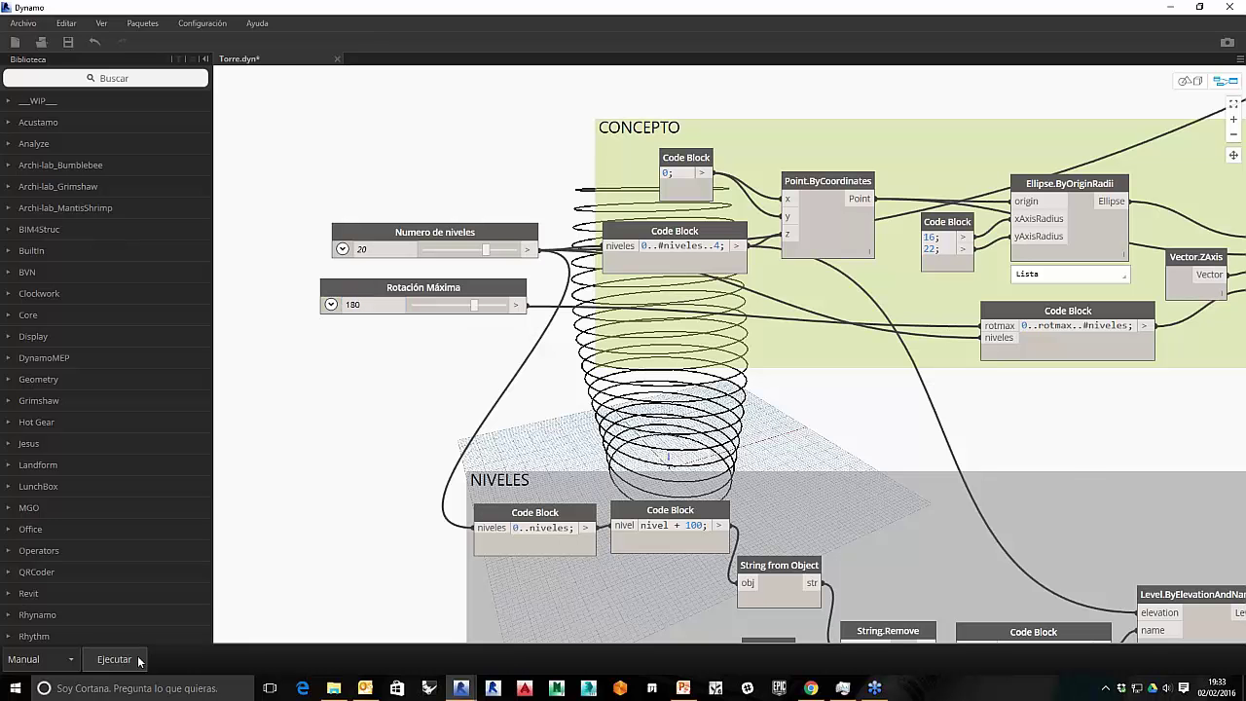
Step: Restore the Dynamo window and move it aside to view the rotated floors in Revit, and maximize it again
{"action": "left_click", "coordinate": [1199, 7]}
{"action": "left_click_drag", "start_coordinate": [584, 74], "coordinate": [1036, 89]}
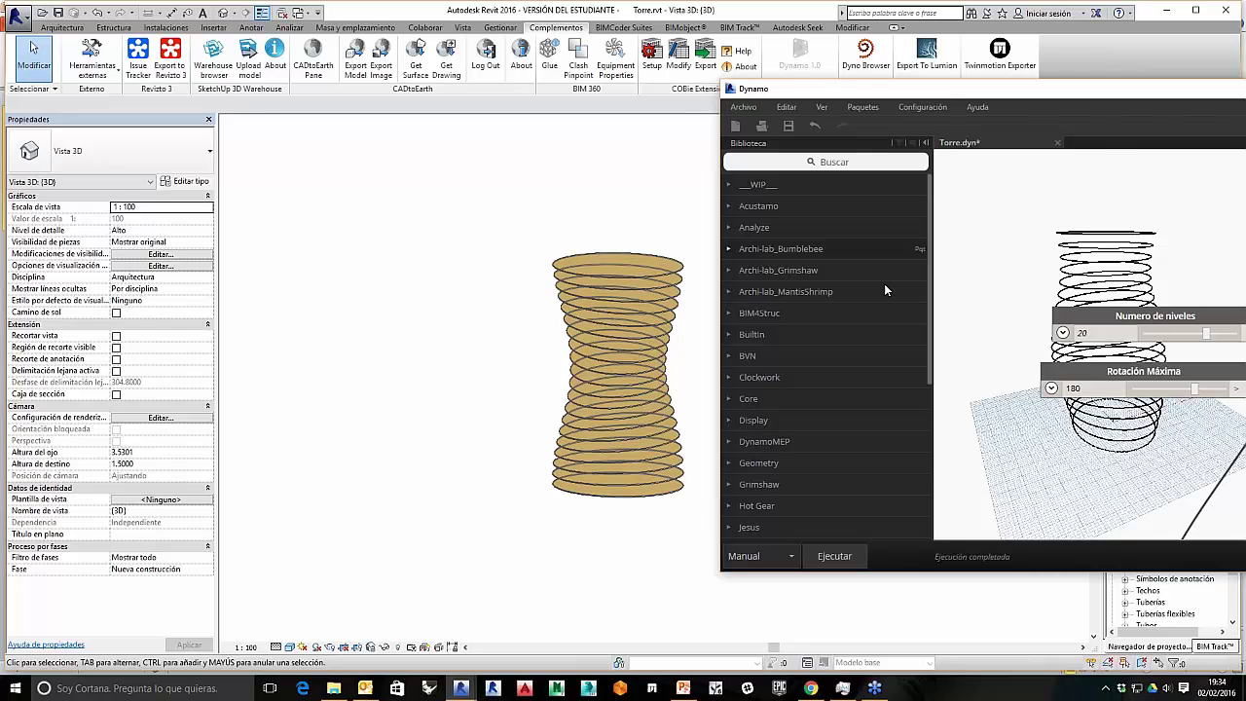
{"action": "left_click_drag", "start_coordinate": [1077, 98], "coordinate": [735, 82]}
{"action": "scroll", "coordinate": [791, 381], "scroll_direction": "down", "scroll_amount": 3}
{"action": "scroll", "coordinate": [817, 408], "scroll_direction": "down", "scroll_amount": 2}
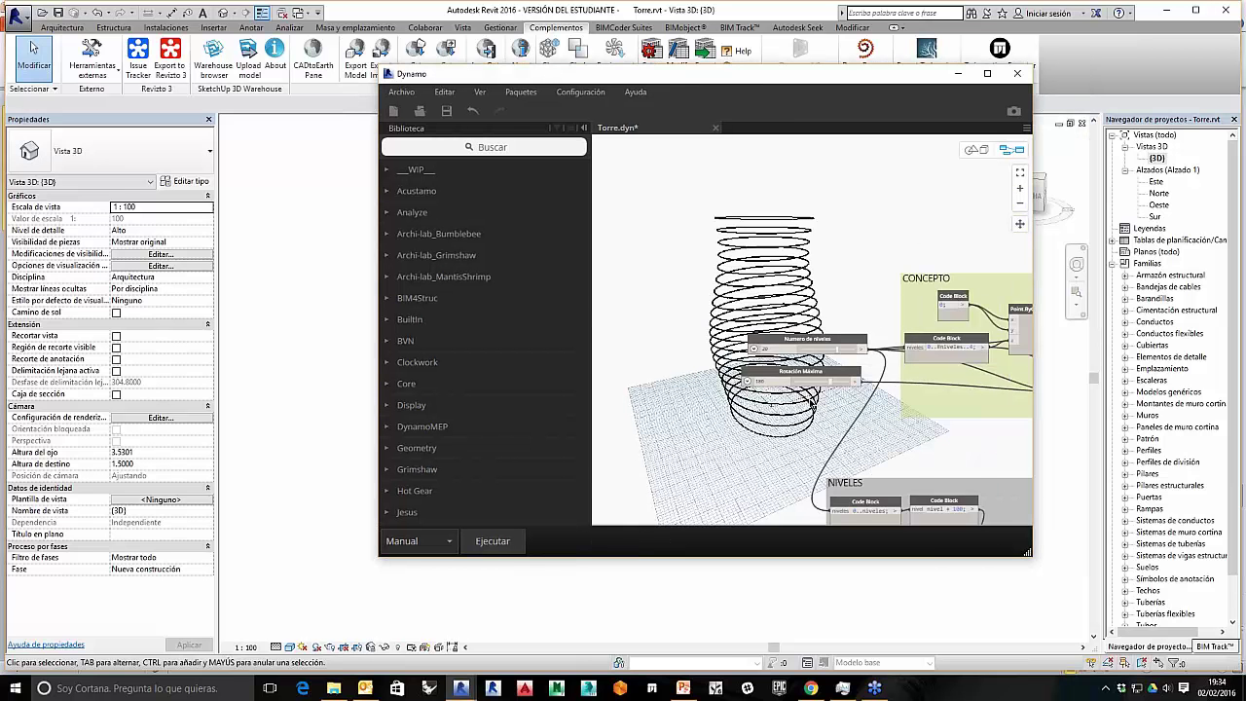
{"action": "scroll", "coordinate": [812, 405], "scroll_direction": "down", "scroll_amount": 1}
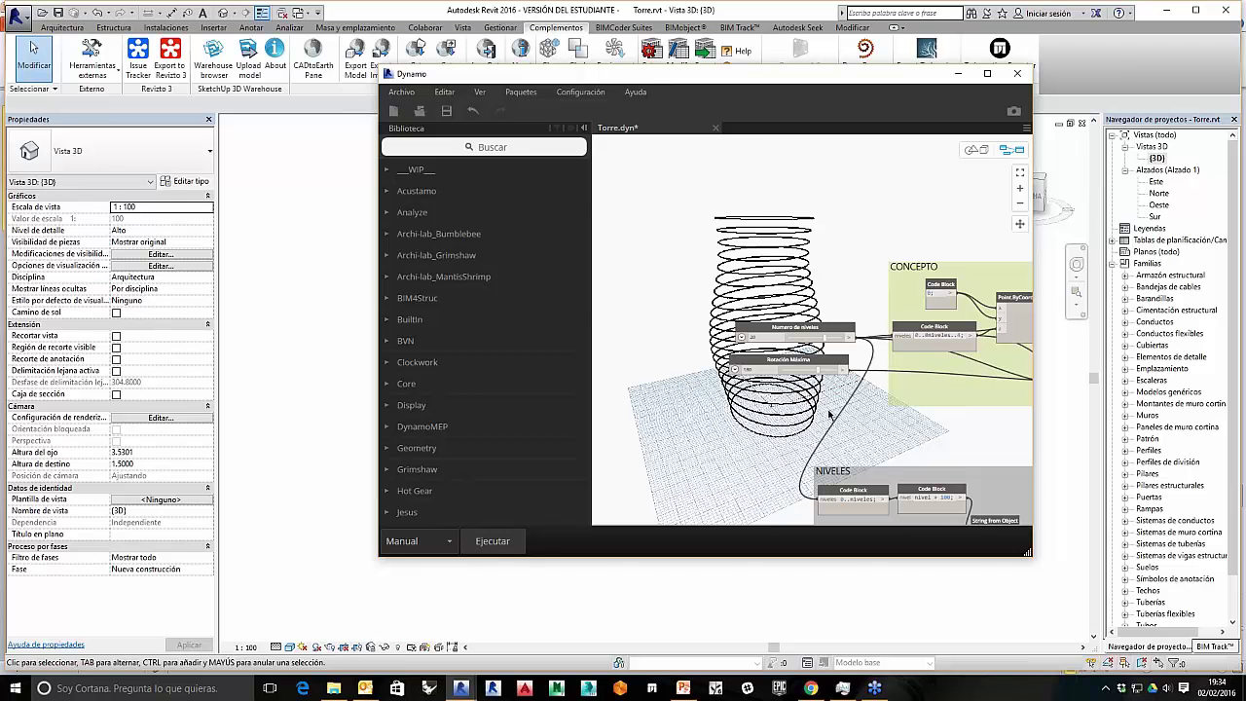
{"action": "scroll", "coordinate": [829, 414], "scroll_direction": "down", "scroll_amount": 2}
{"action": "left_click", "coordinate": [987, 74]}
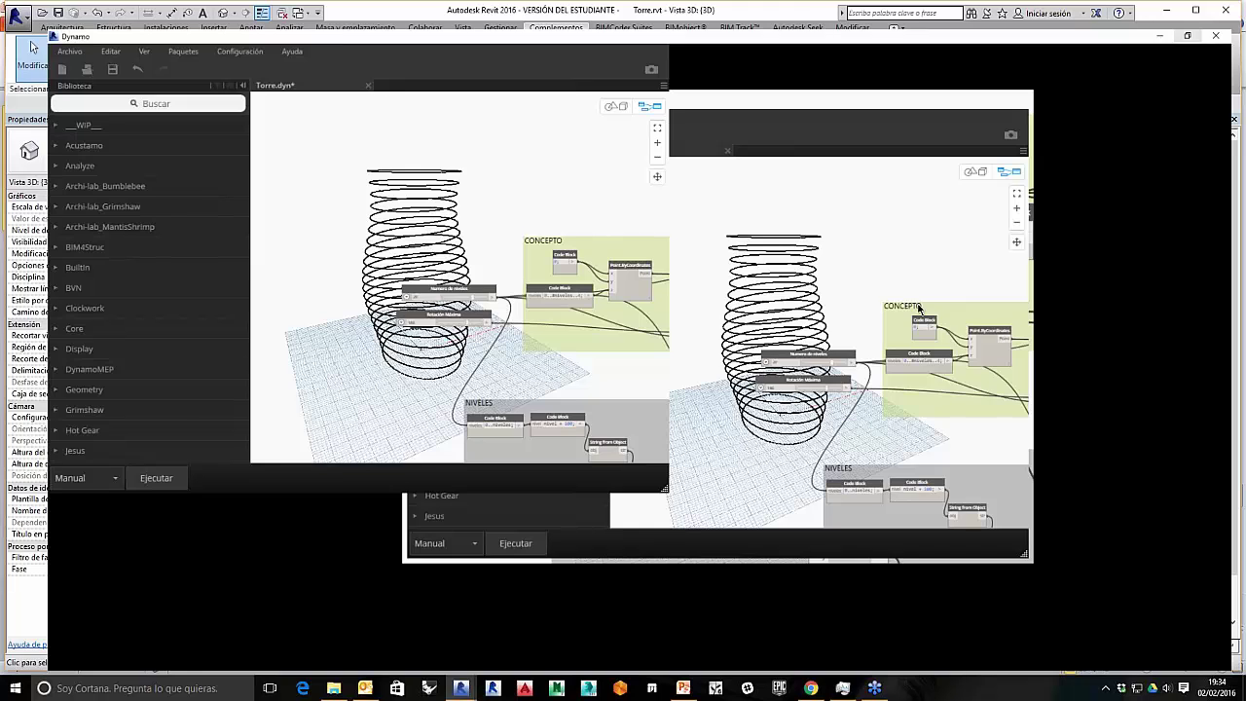
Step: Look over the FACHADA and ESTRUCTURA groups, move Dynamo aside to view the Revit tower again and return to the maximized graph
{"action": "scroll", "coordinate": [918, 309], "scroll_direction": "down", "scroll_amount": 1}
{"action": "middle_click_drag", "start_coordinate": [1172, 420], "coordinate": [910, 462]}
{"action": "scroll", "coordinate": [910, 463], "scroll_direction": "up", "scroll_amount": 5}
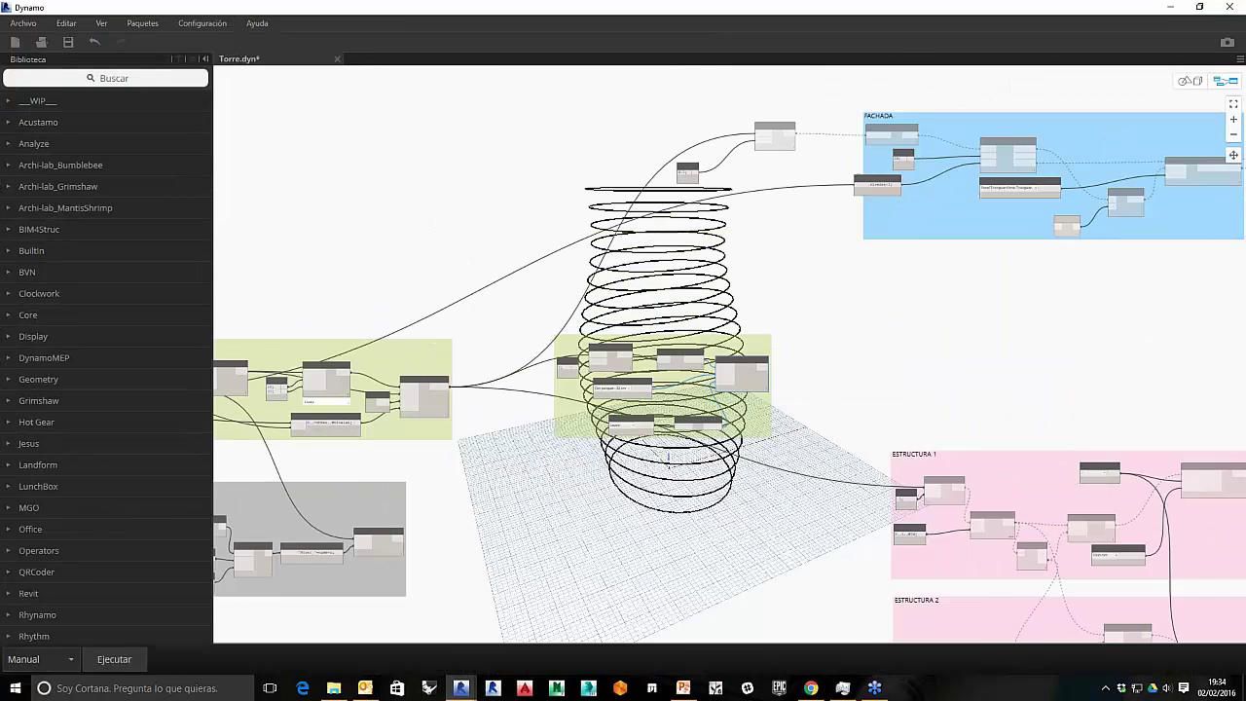
{"action": "scroll", "coordinate": [804, 288], "scroll_direction": "down", "scroll_amount": 5}
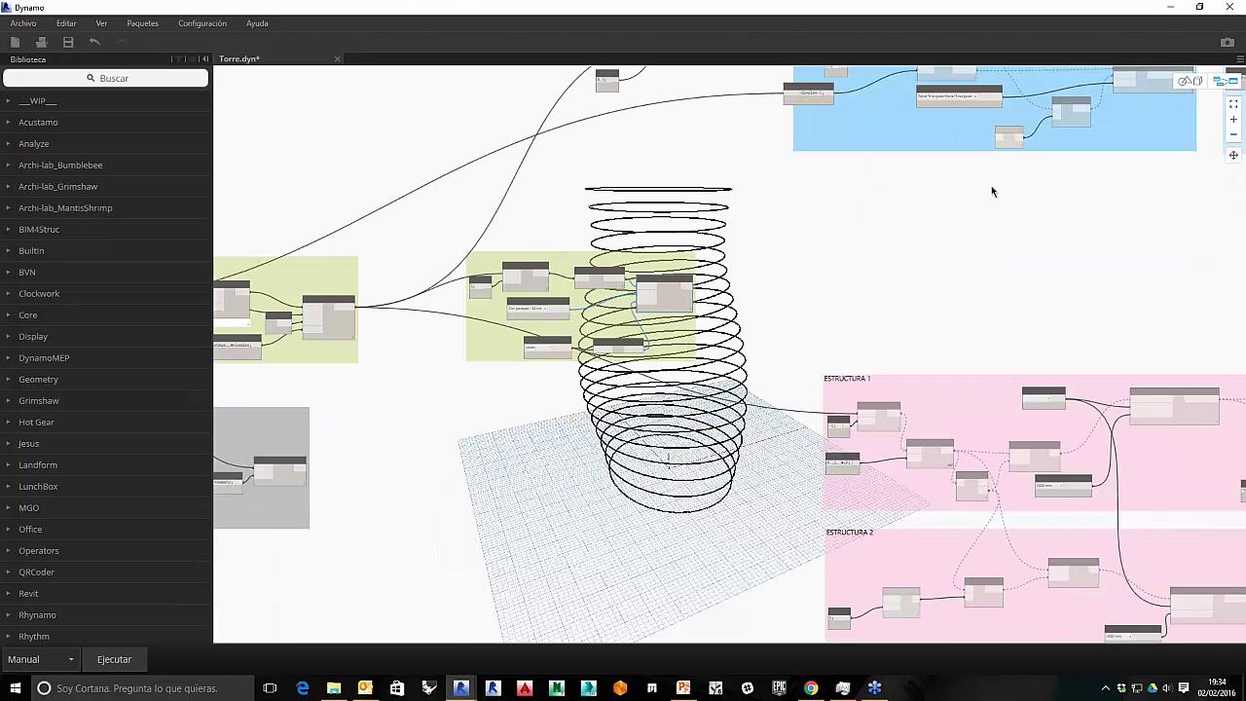
{"action": "left_click", "coordinate": [1199, 7]}
{"action": "left_click_drag", "start_coordinate": [761, 45], "coordinate": [1168, 136]}
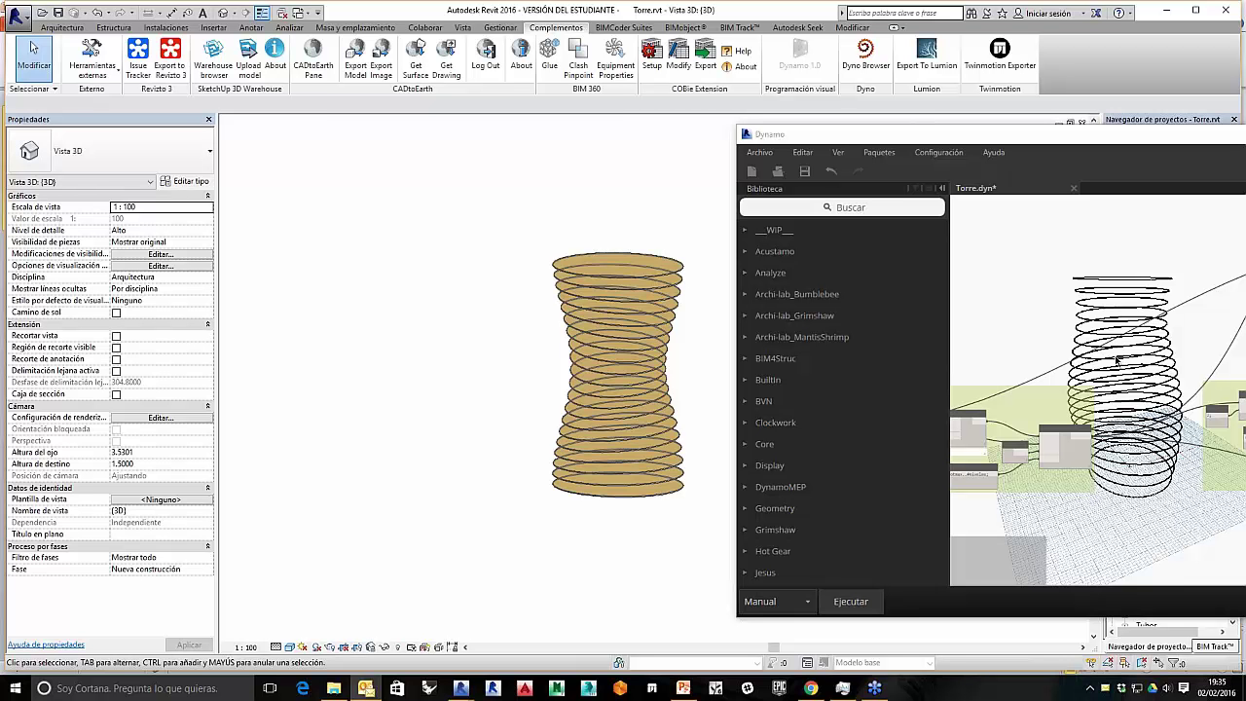
{"action": "left_click_drag", "start_coordinate": [1119, 142], "coordinate": [797, 120]}
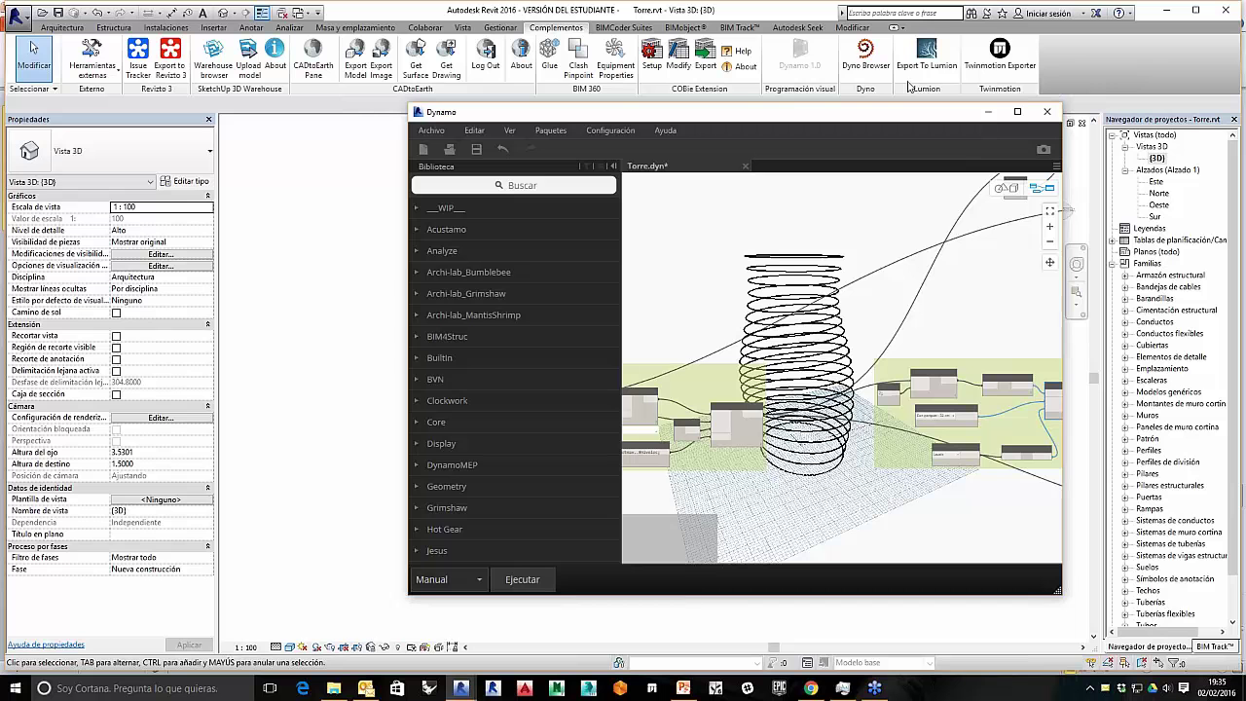
{"action": "left_click", "coordinate": [1018, 112]}
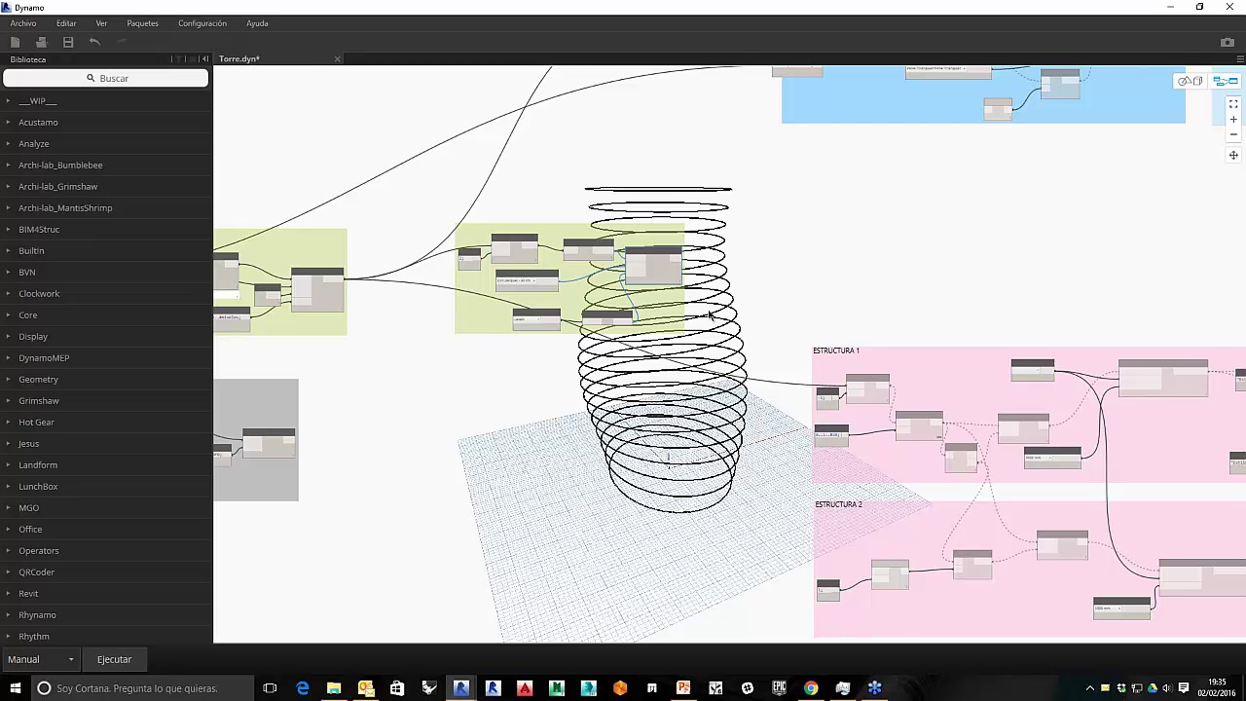
Step: Select the Geometry.Rotate node beside the SUELOS group and look through its list of output ellipses
{"action": "scroll", "coordinate": [634, 290], "scroll_direction": "up", "scroll_amount": 5}
{"action": "scroll", "coordinate": [770, 334], "scroll_direction": "down", "scroll_amount": 3}
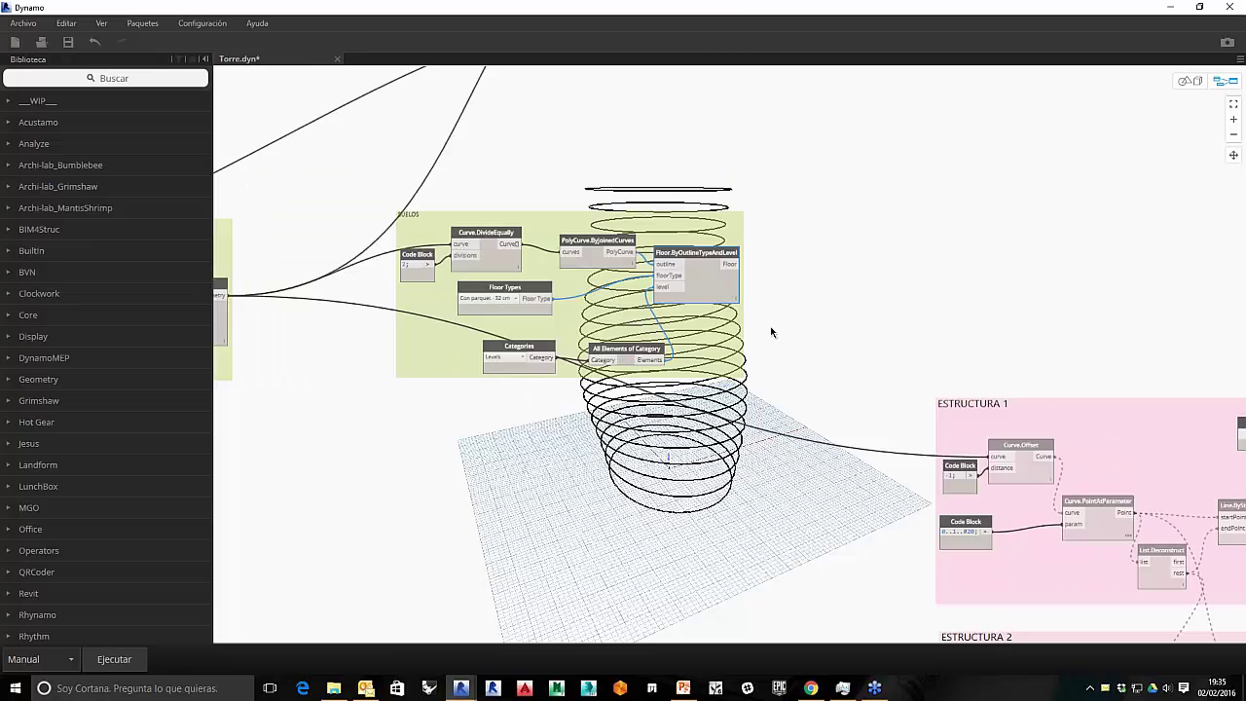
{"action": "scroll", "coordinate": [462, 267], "scroll_direction": "up", "scroll_amount": 3}
{"action": "left_click", "coordinate": [484, 234]}
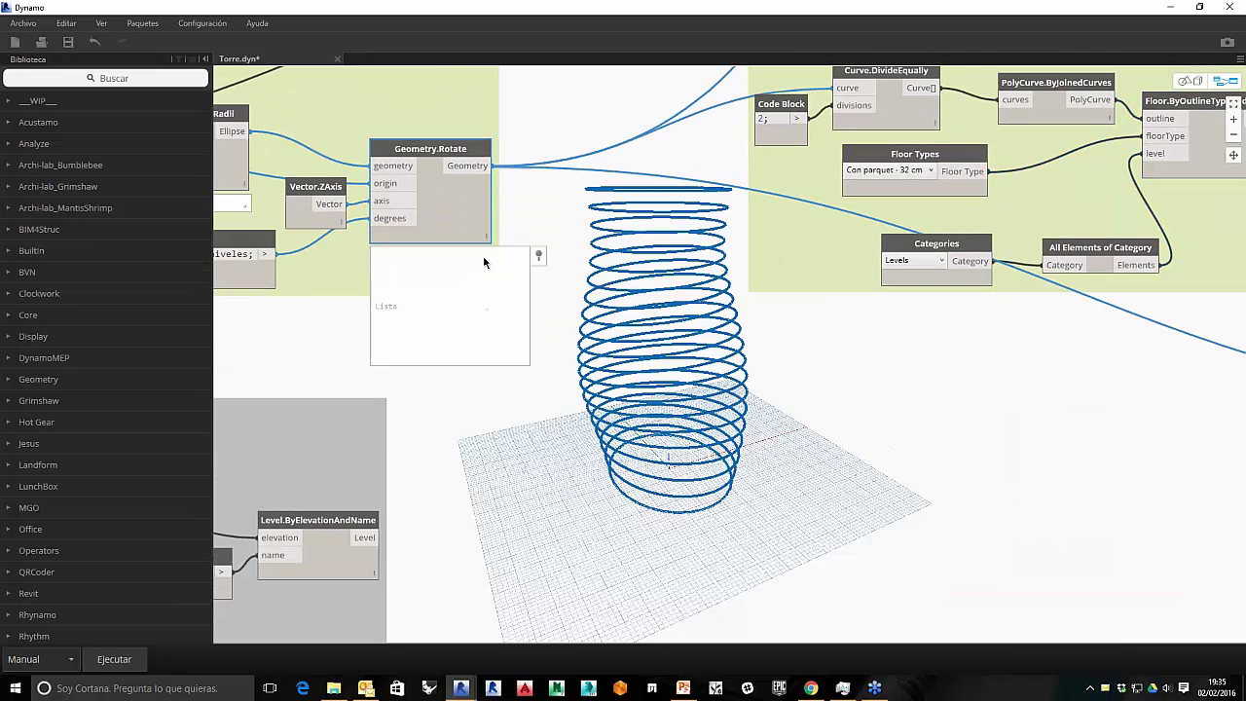
{"action": "mouse_move", "coordinate": [487, 256]}
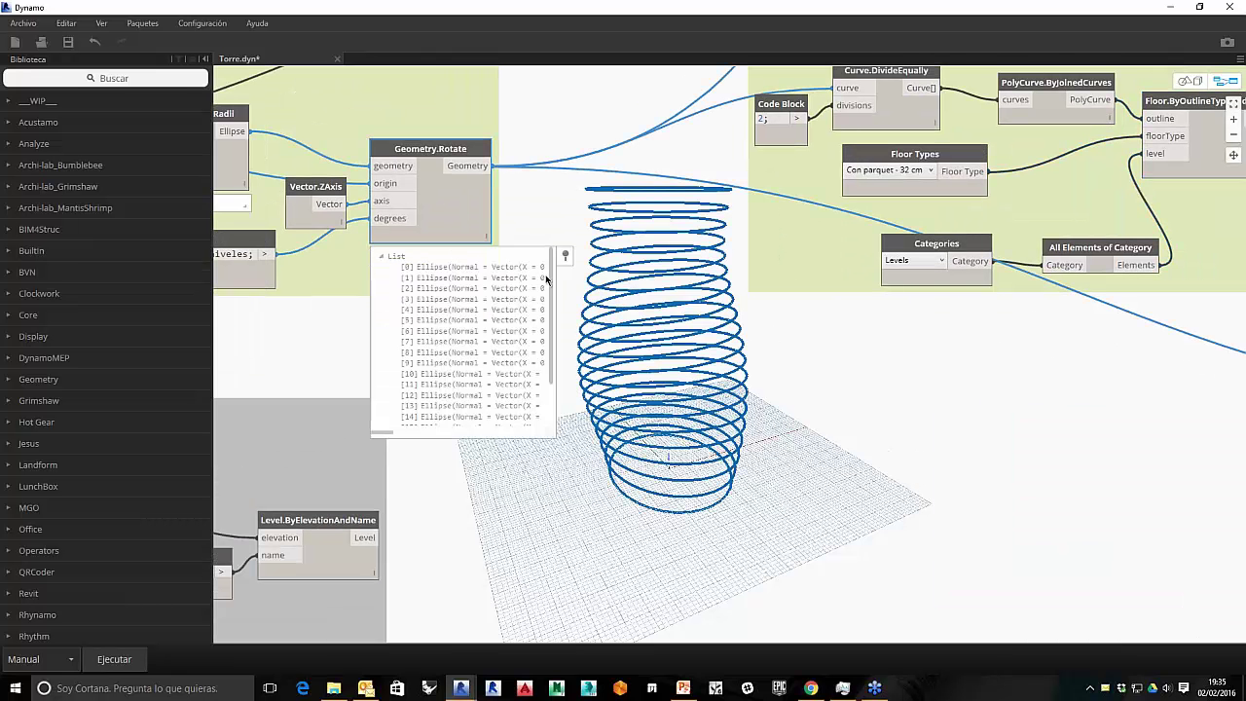
{"action": "scroll", "coordinate": [555, 313], "scroll_direction": "down", "scroll_amount": 1}
{"action": "scroll", "coordinate": [555, 314], "scroll_direction": "down", "scroll_amount": 3}
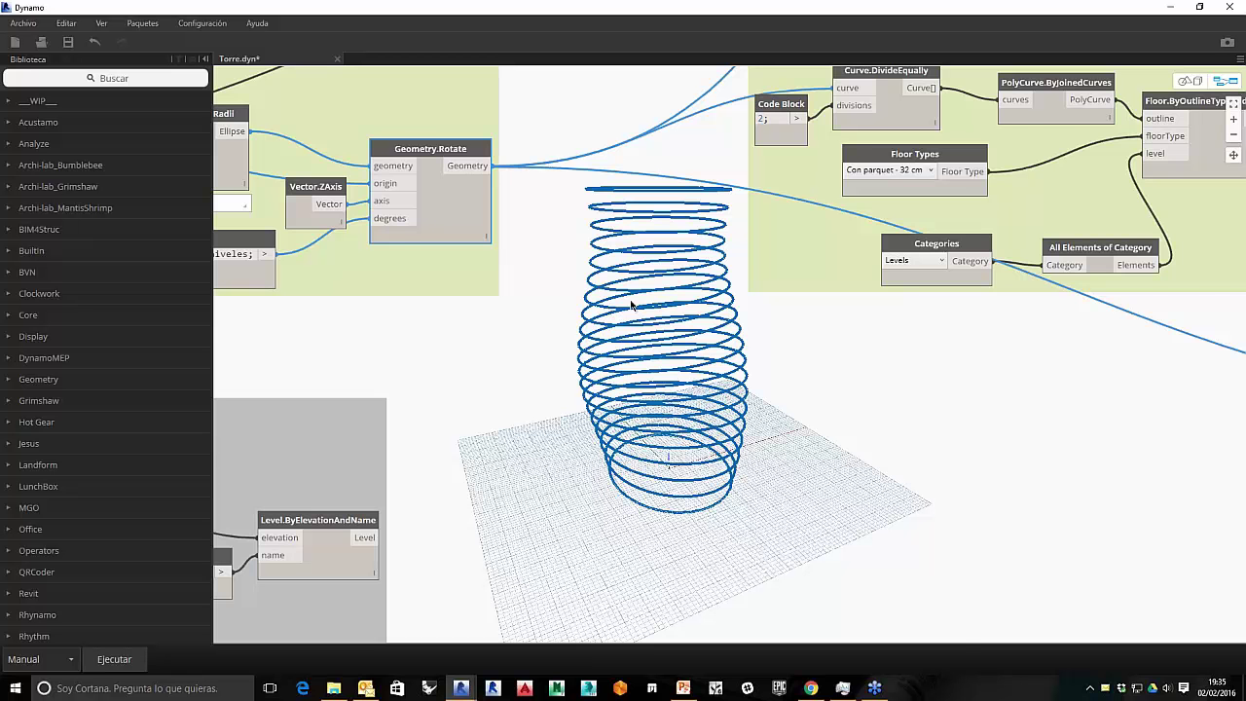
Step: Unfreeze the Curve.Offset node in the ESTRUCTURA 1 group
{"action": "scroll", "coordinate": [798, 311], "scroll_direction": "down", "scroll_amount": 5}
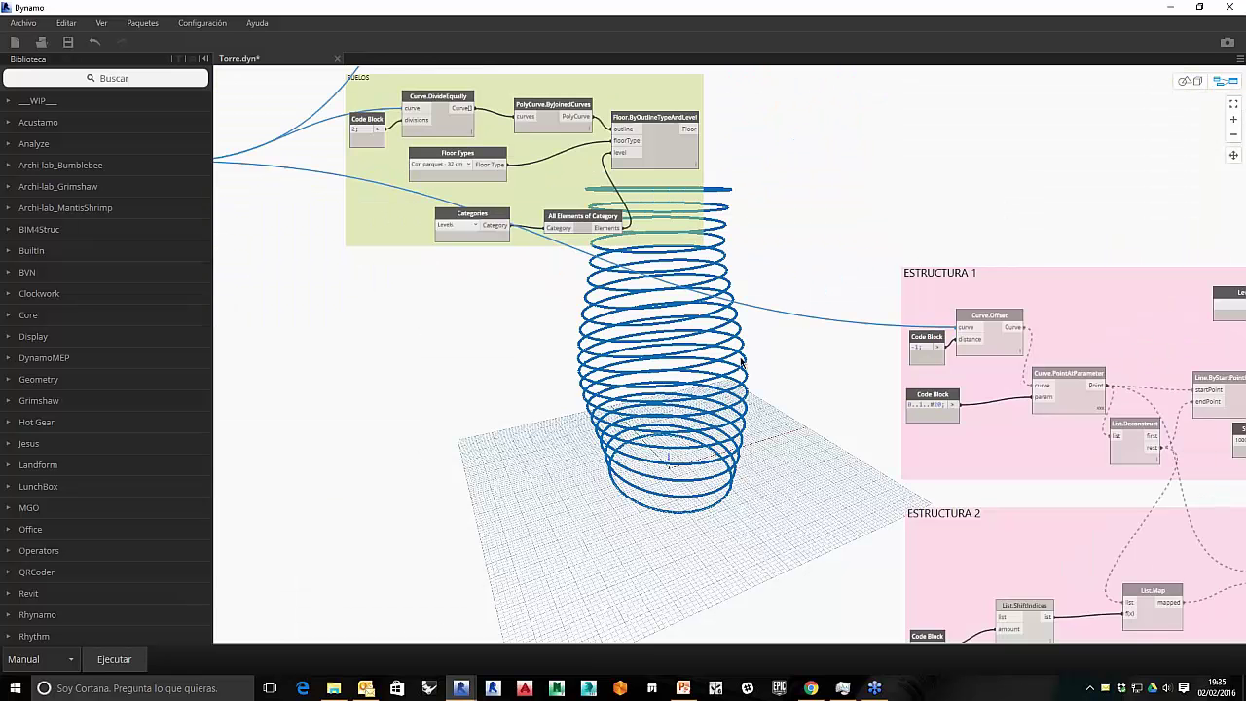
{"action": "middle_click_drag", "start_coordinate": [739, 360], "coordinate": [603, 343]}
{"action": "right_click", "coordinate": [856, 304]}
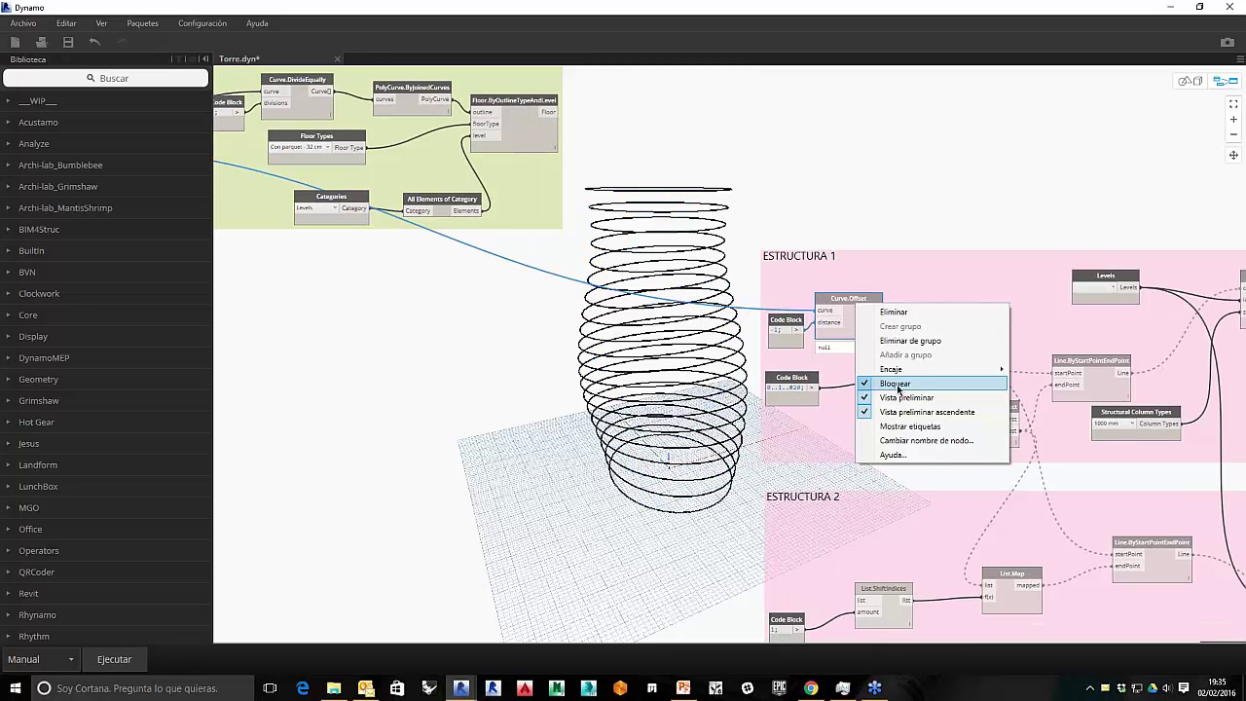
{"action": "left_click", "coordinate": [895, 384]}
Step: Turn off the preview of the Geometry.Rotate node to hide the original ellipses
{"action": "scroll", "coordinate": [853, 317], "scroll_direction": "up", "scroll_amount": 2}
{"action": "scroll", "coordinate": [848, 322], "scroll_direction": "down", "scroll_amount": 4}
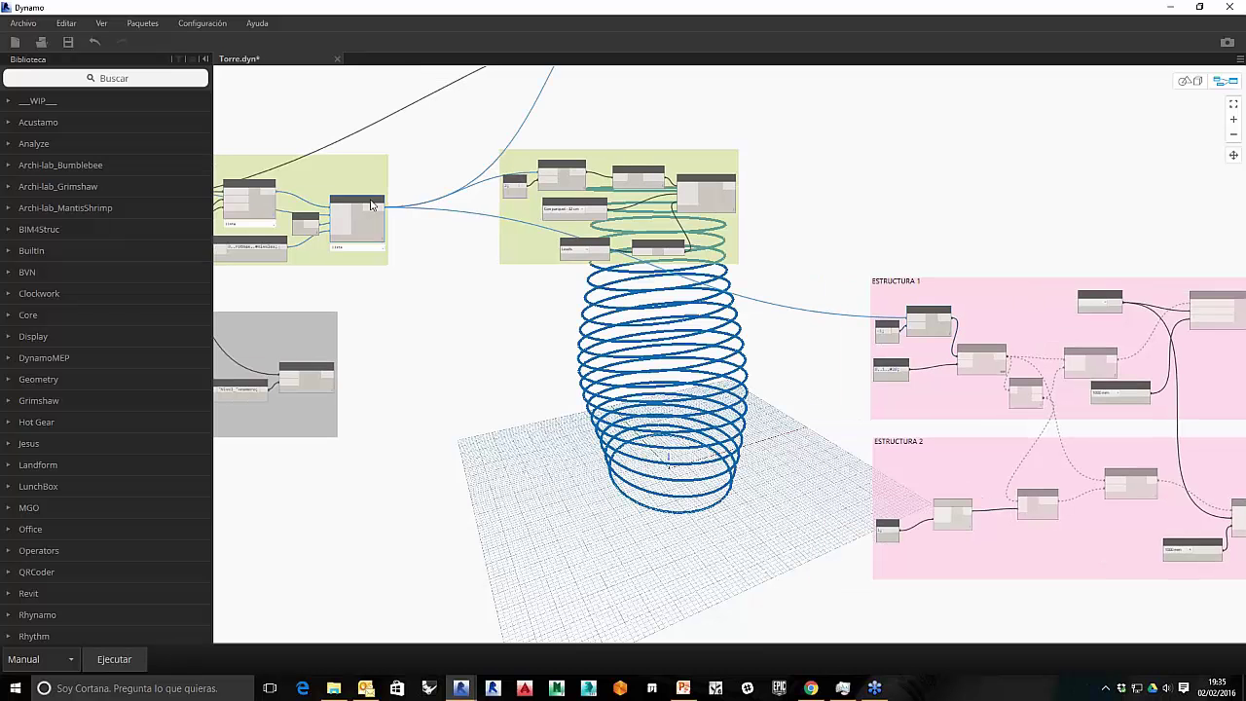
{"action": "right_click", "coordinate": [369, 204]}
{"action": "left_click", "coordinate": [443, 294]}
Step: Toggle the Curve.Offset node's preview off and back on, and run the graph to generate the offset ellipses
{"action": "middle_click_drag", "start_coordinate": [683, 321], "coordinate": [559, 308]}
{"action": "scroll", "coordinate": [805, 286], "scroll_direction": "up", "scroll_amount": 3}
{"action": "right_click", "coordinate": [810, 310]}
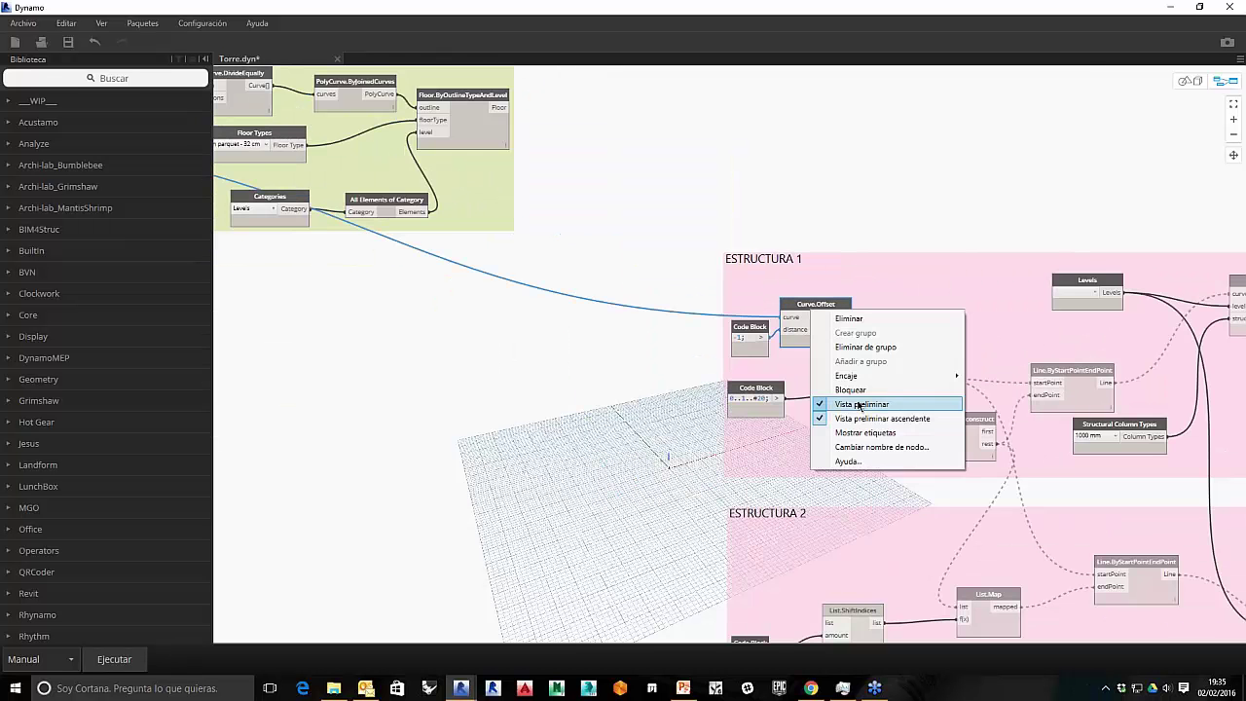
{"action": "left_click", "coordinate": [858, 404]}
{"action": "right_click", "coordinate": [827, 316]}
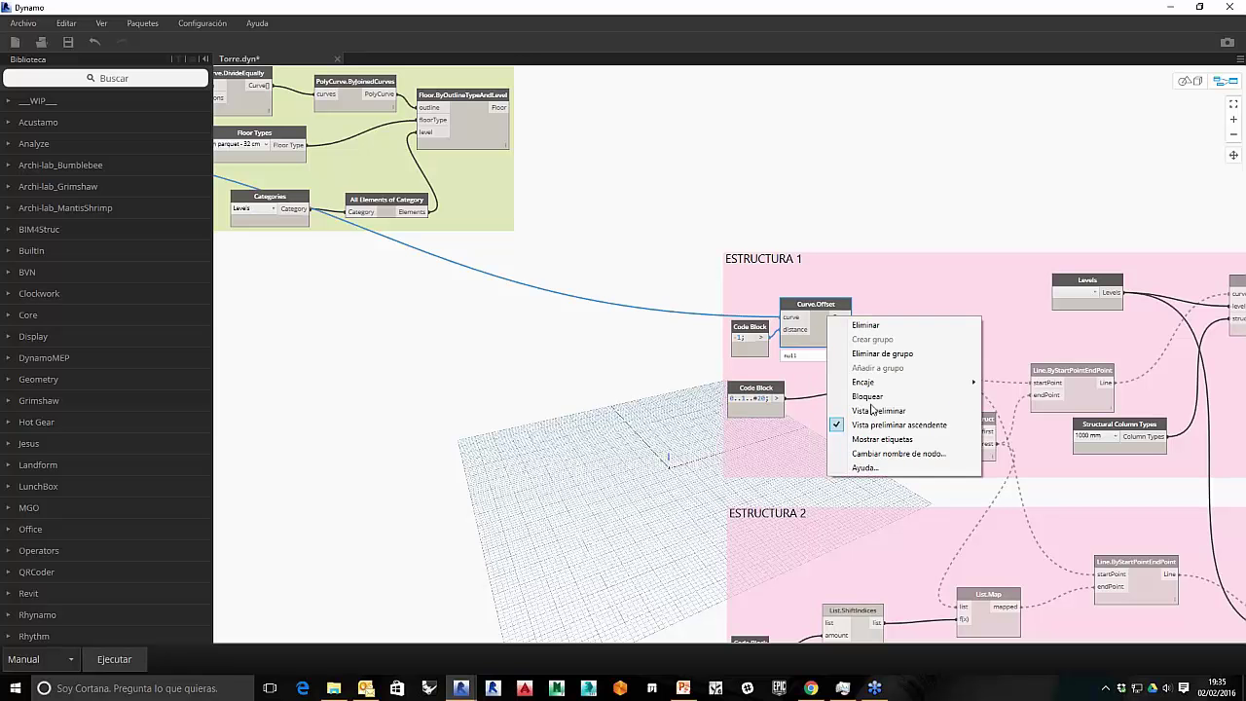
{"action": "left_click", "coordinate": [114, 659]}
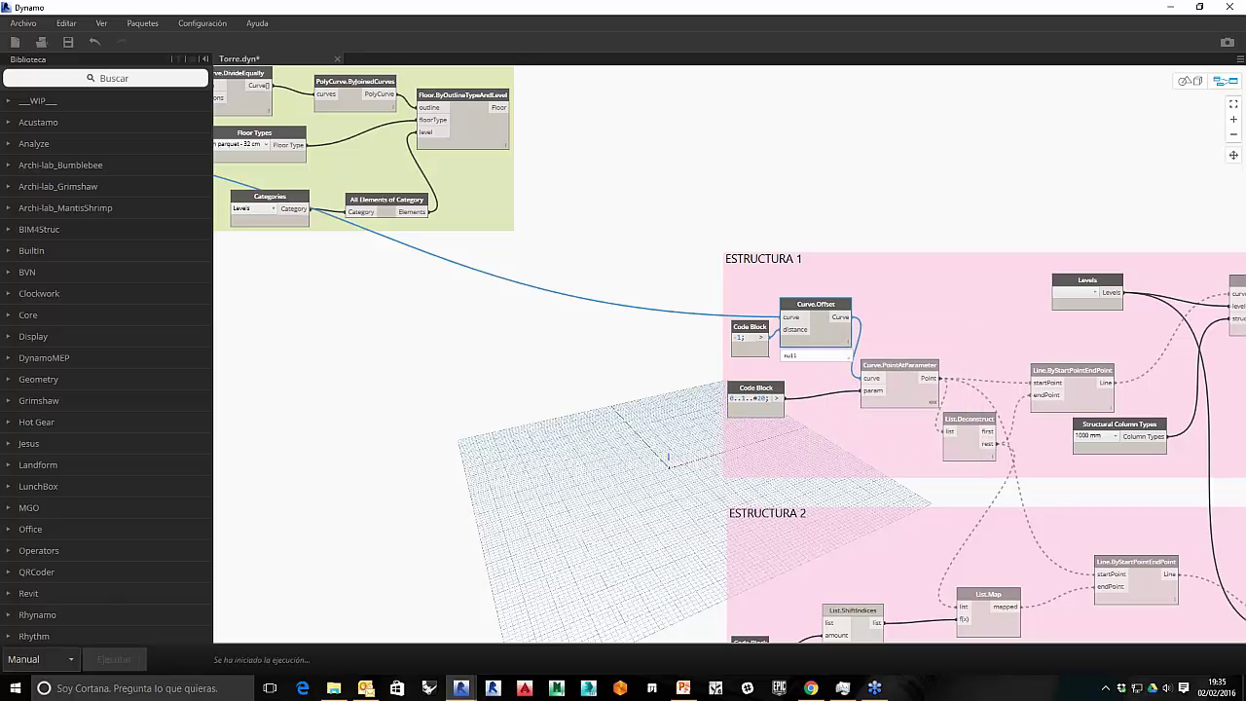
{"action": "scroll", "coordinate": [559, 375], "scroll_direction": "down", "scroll_amount": 3}
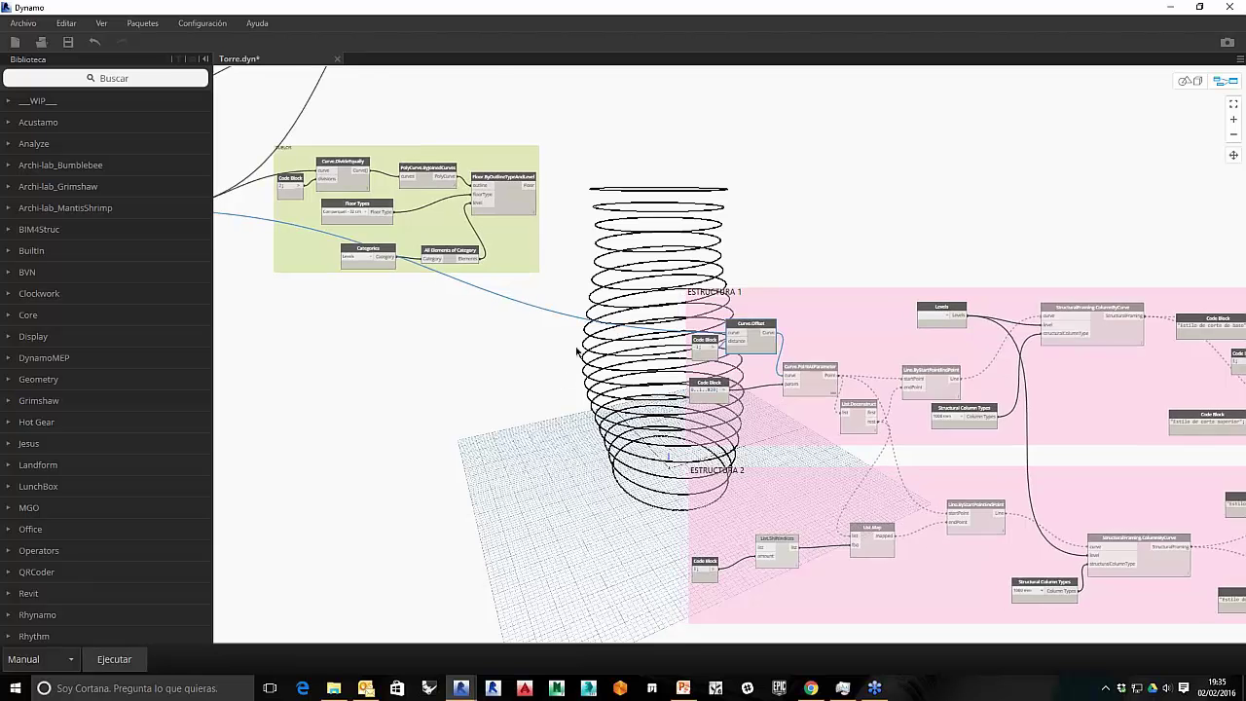
Step: Turn the Geometry.Rotate node's preview back on to show the original ellipses together with the offset ones
{"action": "middle_click_drag", "start_coordinate": [577, 353], "coordinate": [759, 333]}
{"action": "right_click", "coordinate": [309, 218]}
{"action": "left_click", "coordinate": [672, 379]}
{"action": "middle_click_drag", "start_coordinate": [672, 379], "coordinate": [597, 368]}
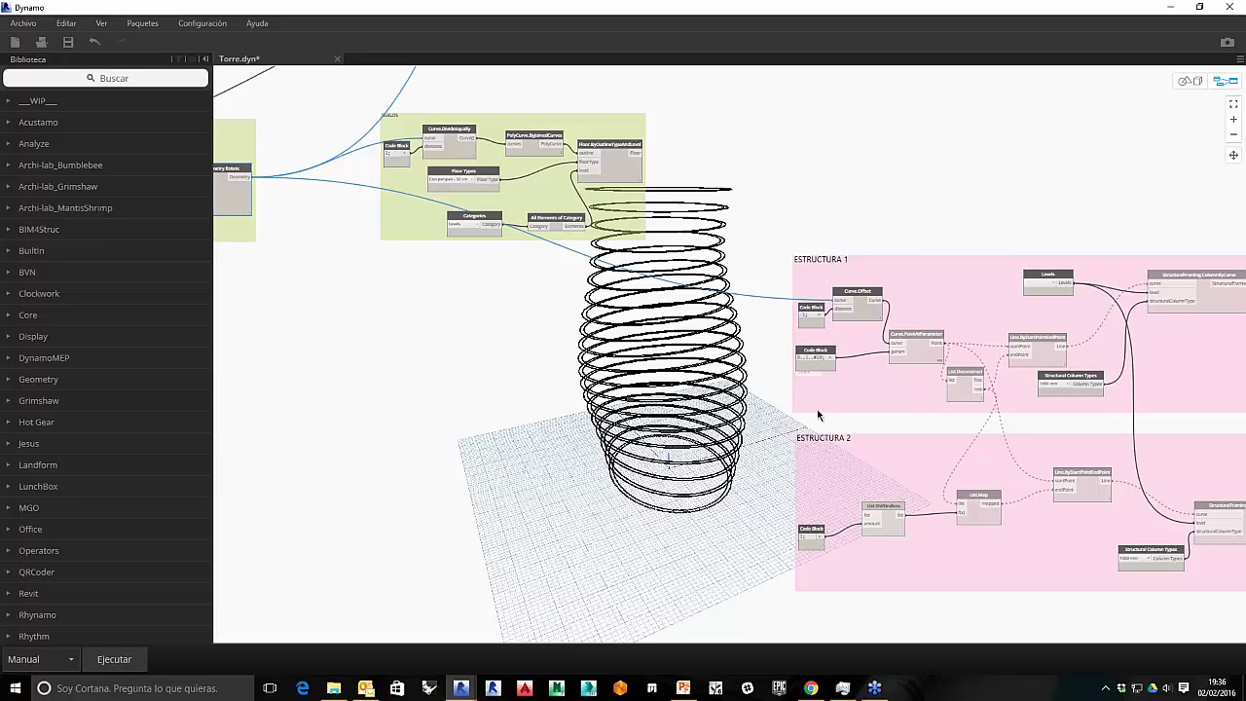
Step: Unfreeze the Curve.PointAtParameter node in ESTRUCTURA 1 and run the graph to place points along the offset ellipses
{"action": "scroll", "coordinate": [756, 348], "scroll_direction": "up", "scroll_amount": 3}
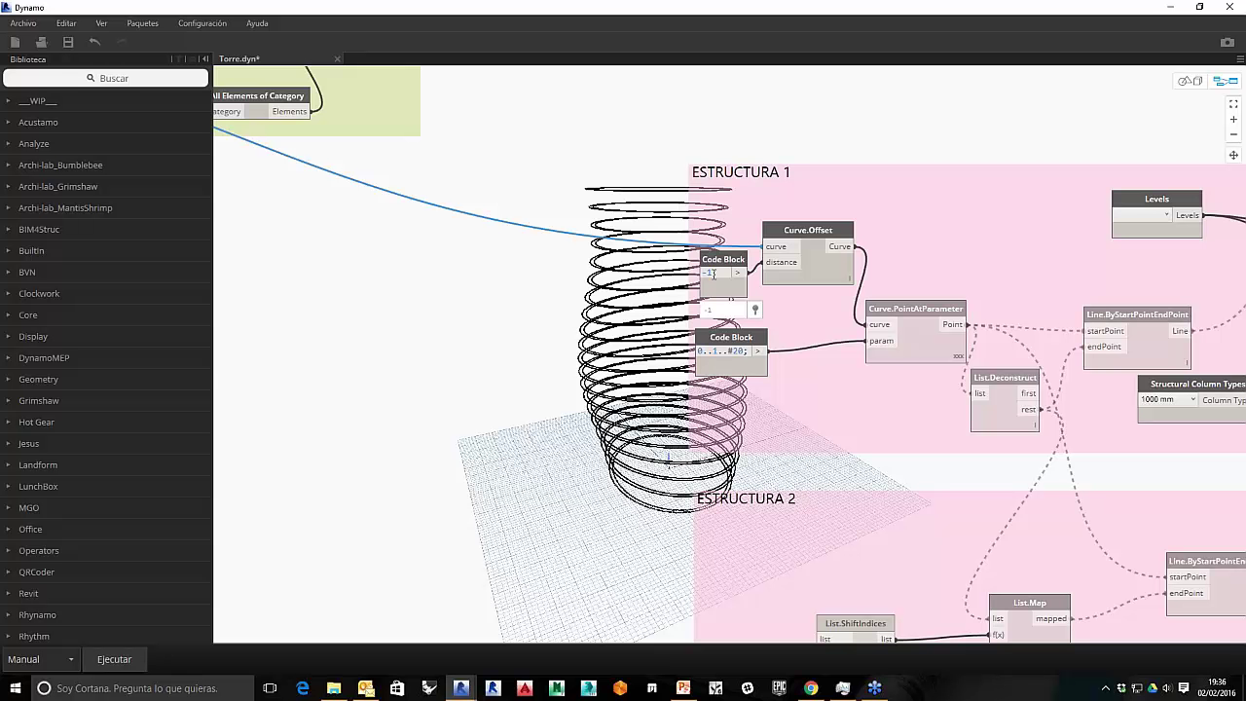
{"action": "left_click", "coordinate": [614, 329]}
{"action": "scroll", "coordinate": [595, 323], "scroll_direction": "down", "scroll_amount": 2}
{"action": "middle_click_drag", "start_coordinate": [788, 336], "coordinate": [618, 274]}
{"action": "right_click", "coordinate": [691, 280]}
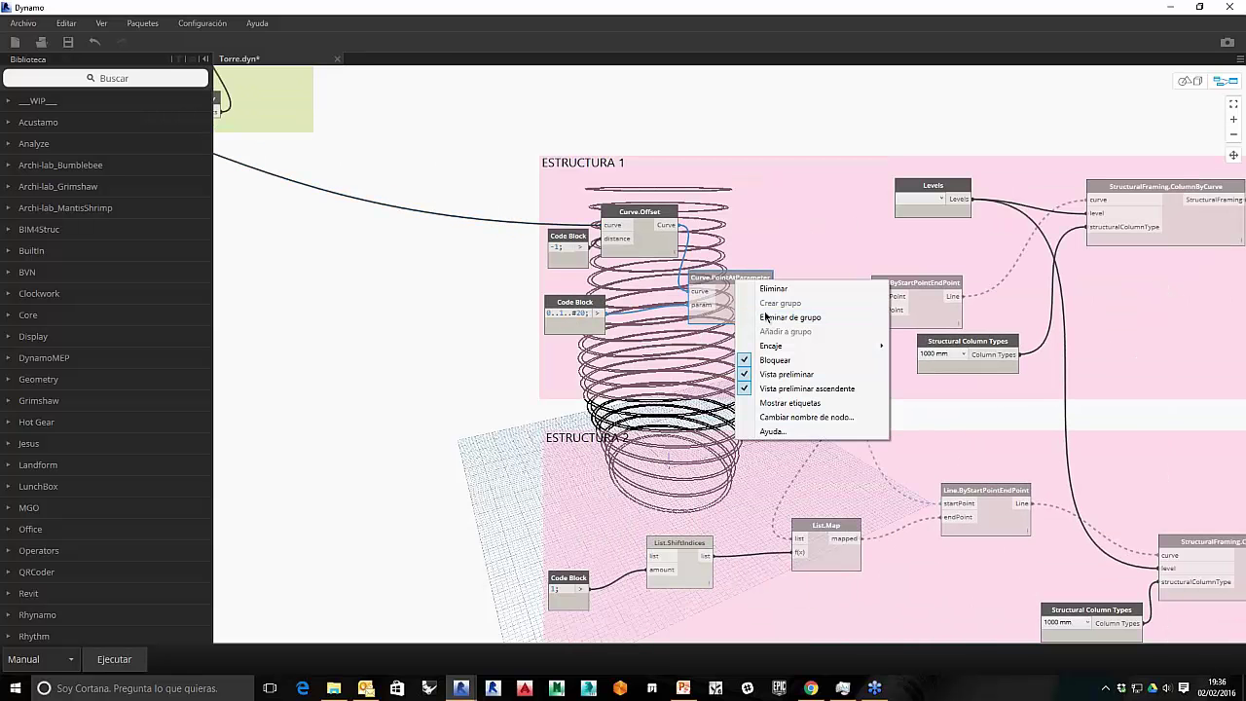
{"action": "left_click", "coordinate": [778, 390]}
{"action": "left_click", "coordinate": [141, 652]}
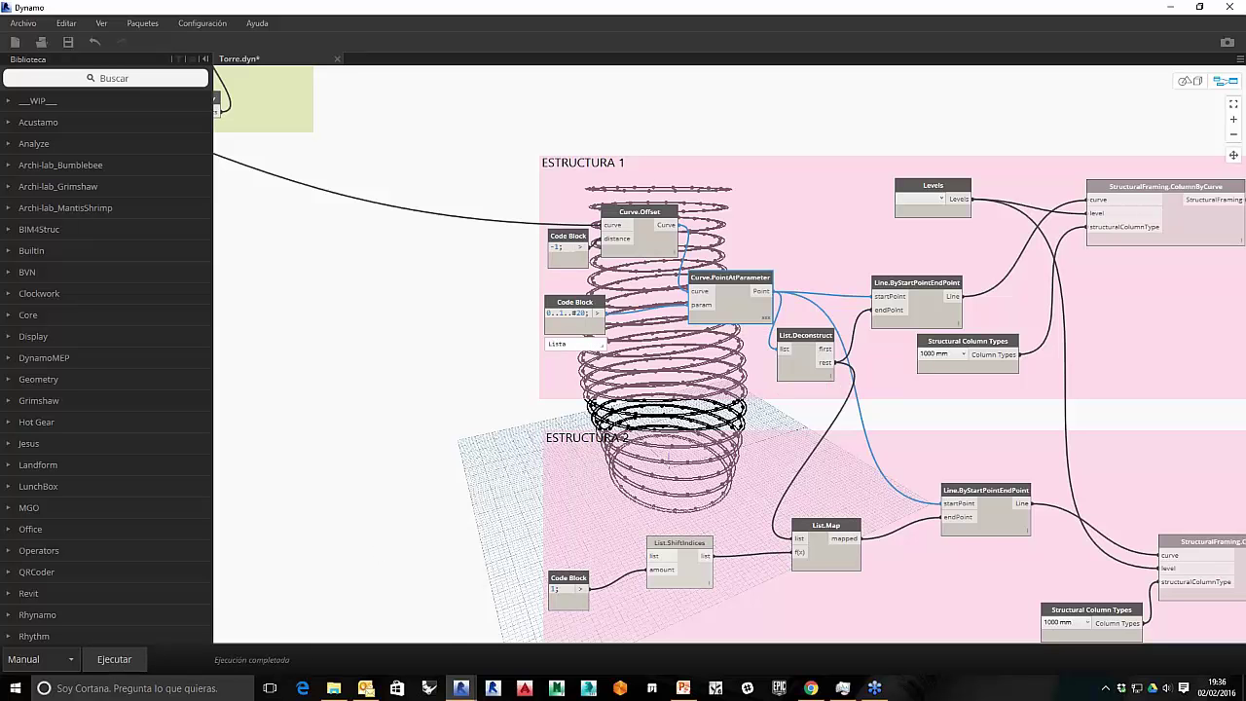
Step: Turn on the preview of the Line.ByStartPointEndPoint node in ESTRUCTURA 1 to display the diagonal structure lines
{"action": "middle_click_drag", "start_coordinate": [442, 353], "coordinate": [370, 417]}
{"action": "scroll", "coordinate": [741, 131], "scroll_direction": "down", "scroll_amount": 2}
{"action": "middle_click_drag", "start_coordinate": [786, 159], "coordinate": [742, 275]}
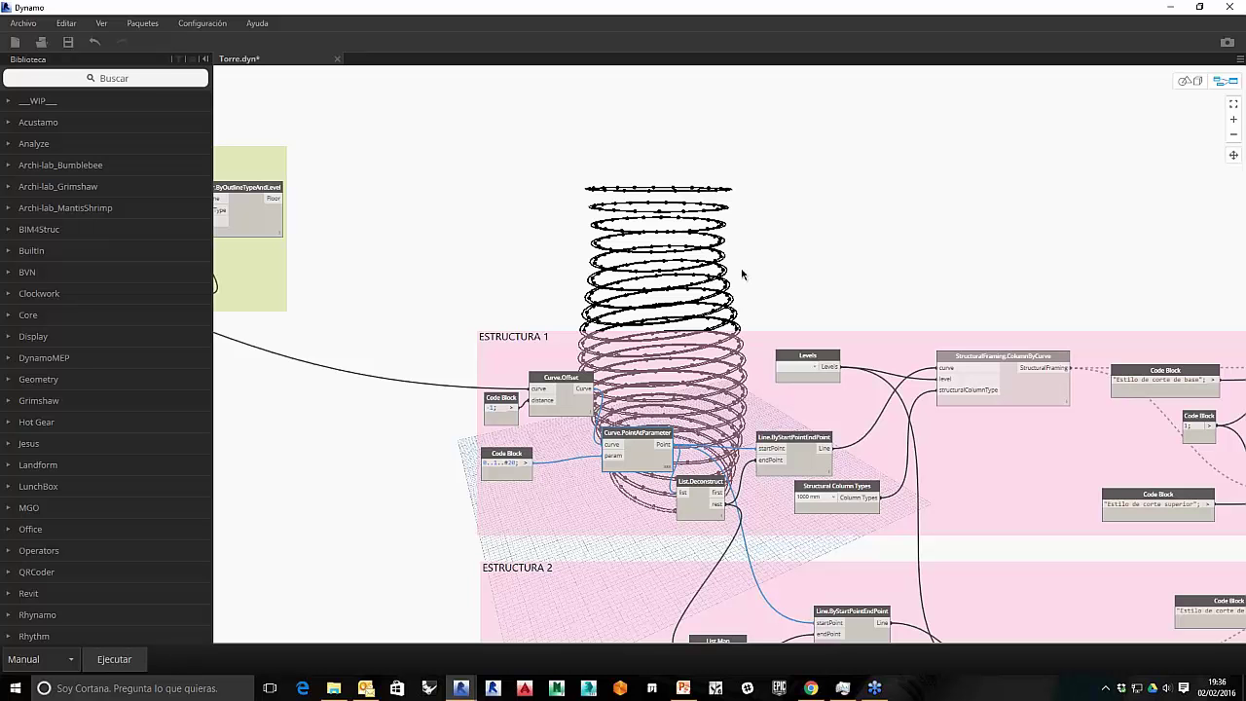
{"action": "middle_click_drag", "start_coordinate": [731, 279], "coordinate": [704, 186]}
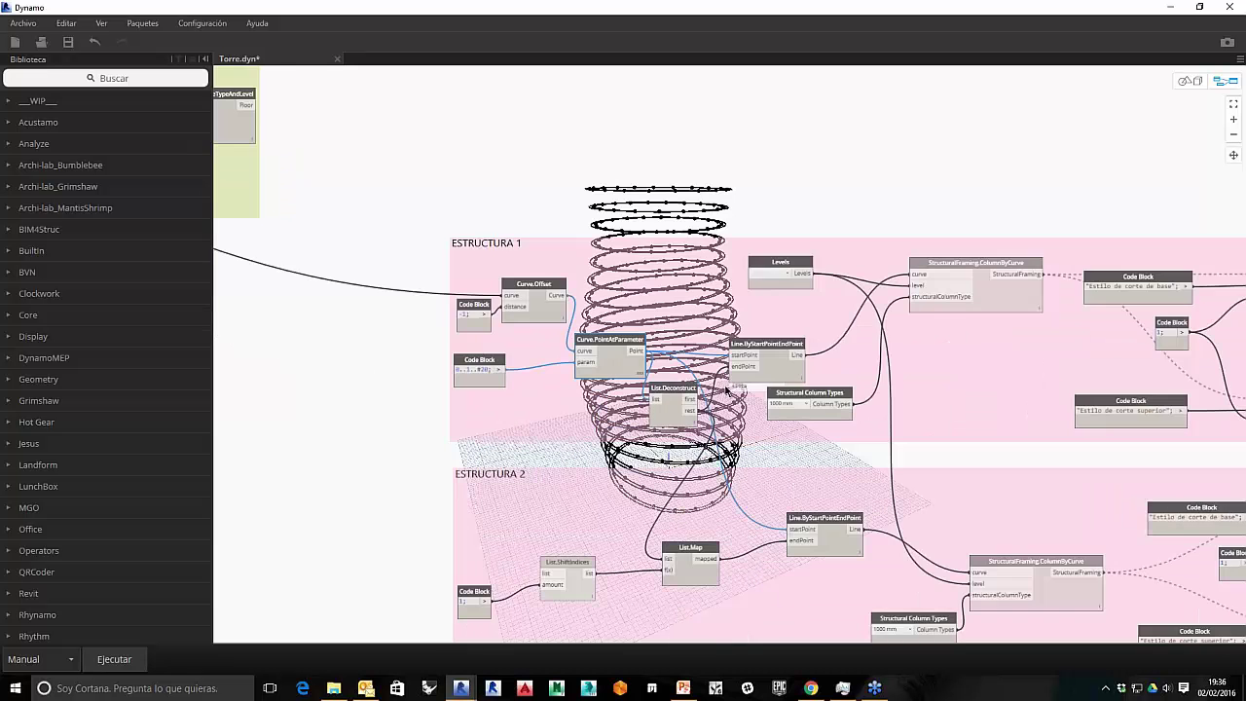
{"action": "middle_click_drag", "start_coordinate": [786, 350], "coordinate": [666, 327]}
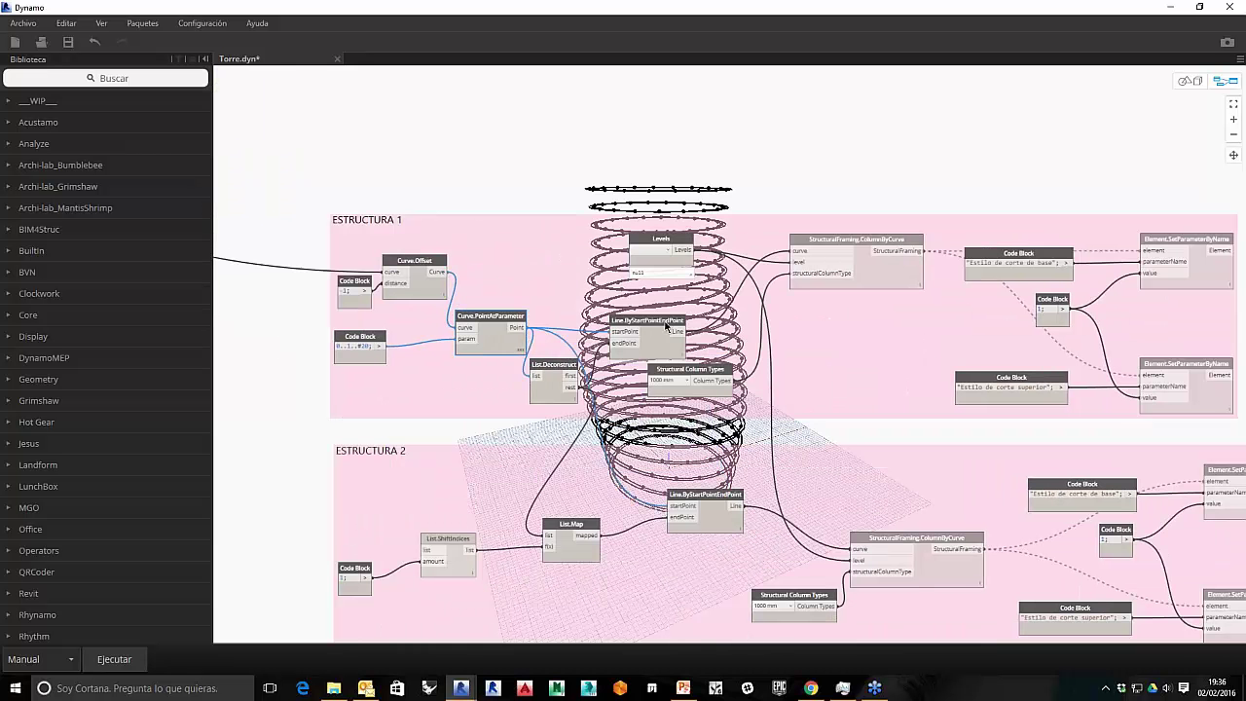
{"action": "right_click", "coordinate": [666, 327]}
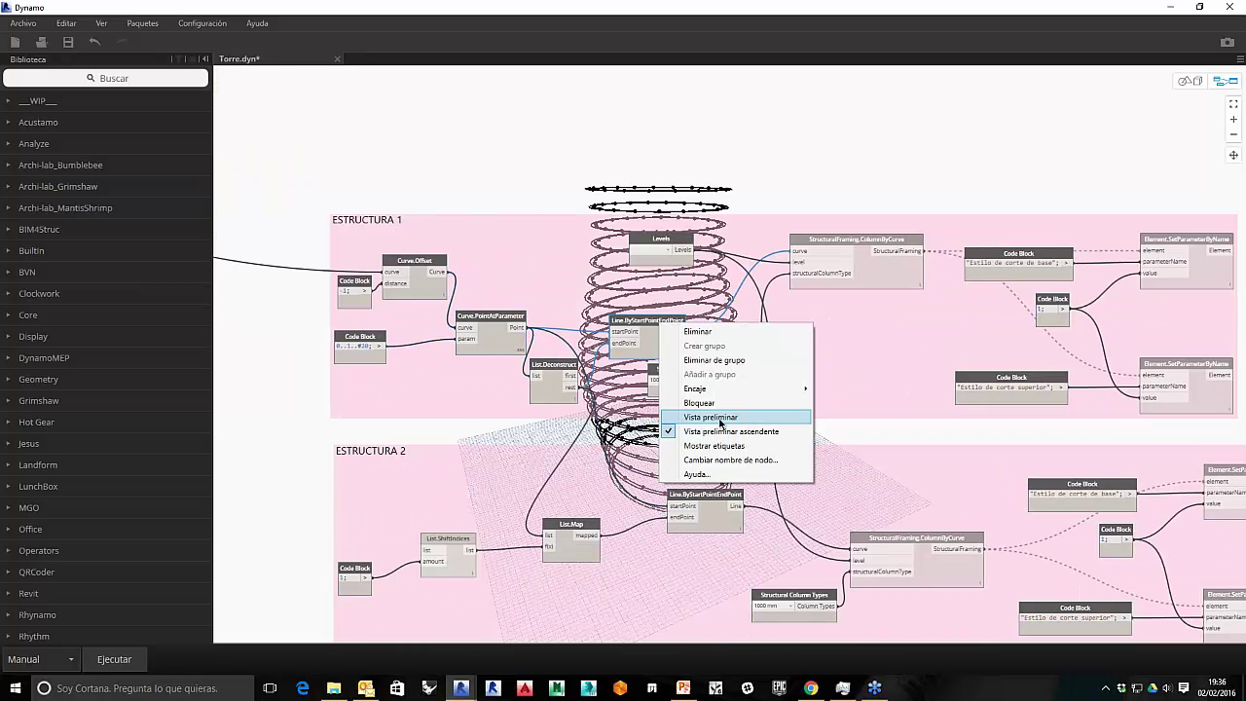
{"action": "left_click", "coordinate": [642, 411]}
{"action": "middle_click_drag", "start_coordinate": [759, 220], "coordinate": [847, 388]}
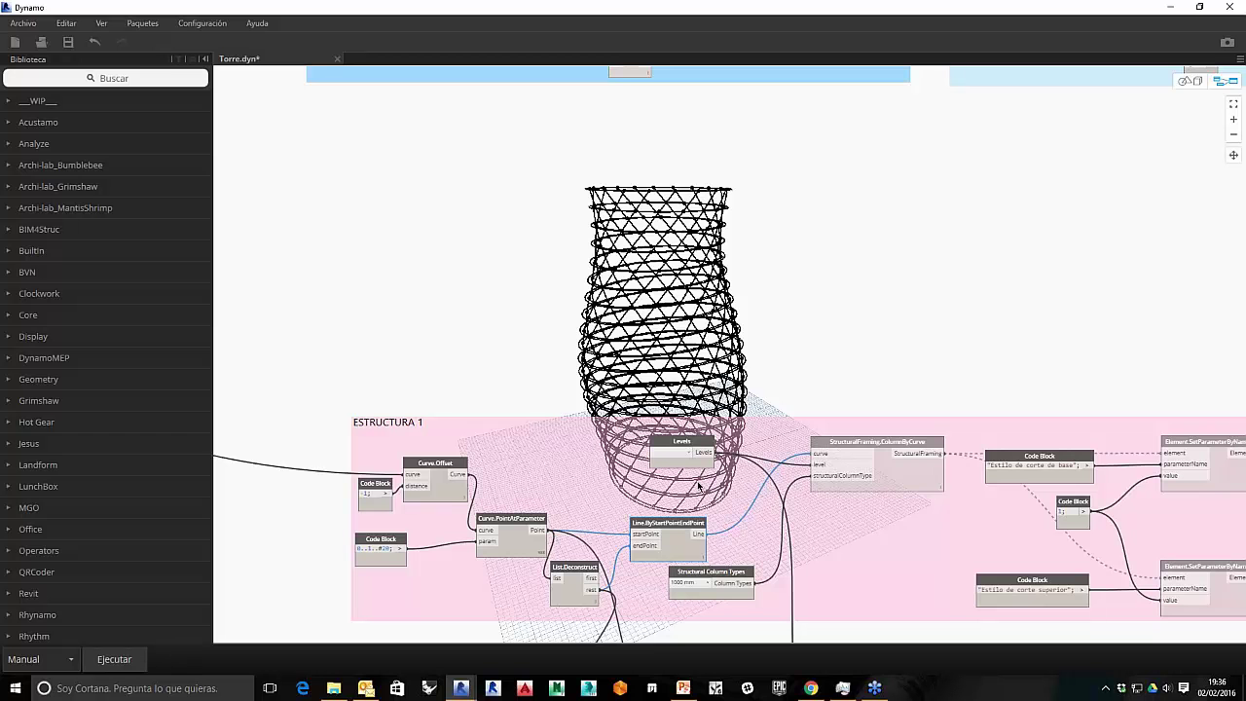
Step: Unfreeze the StructuralFraming.ColumnByCurve node in ESTRUCTURA 1 and run the graph
{"action": "right_click", "coordinate": [875, 449]}
{"action": "left_click", "coordinate": [912, 525]}
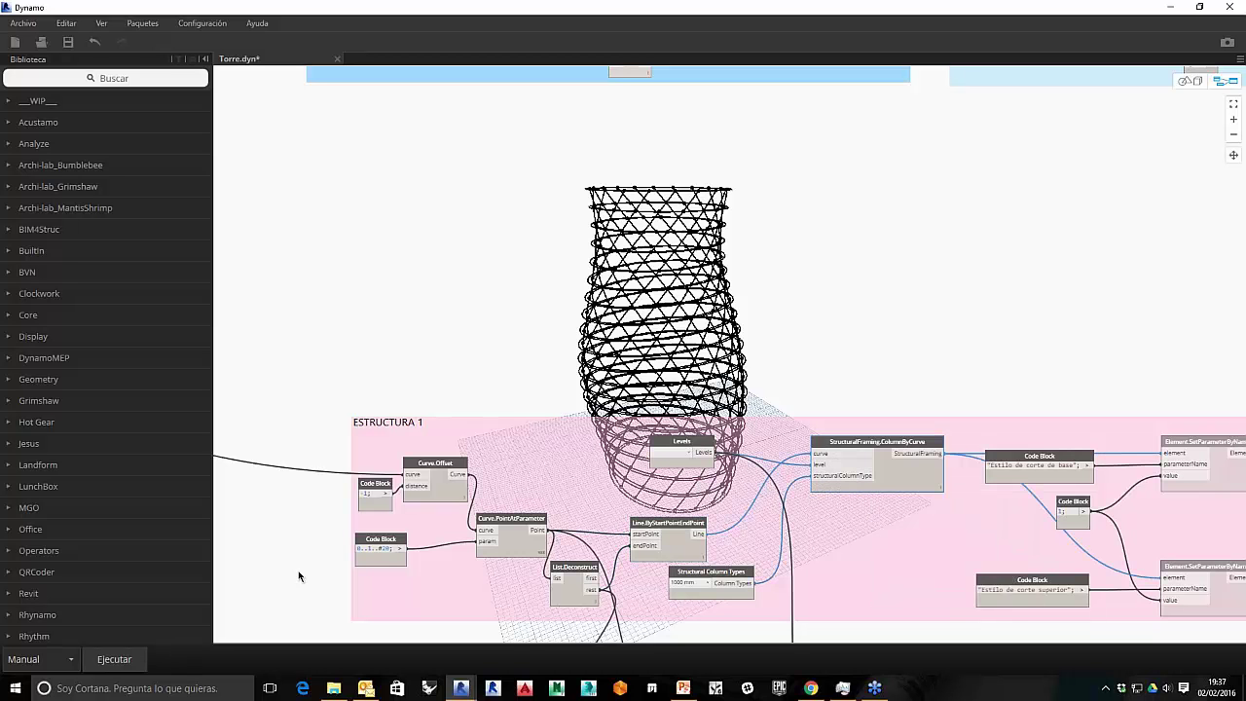
{"action": "left_click", "coordinate": [114, 659]}
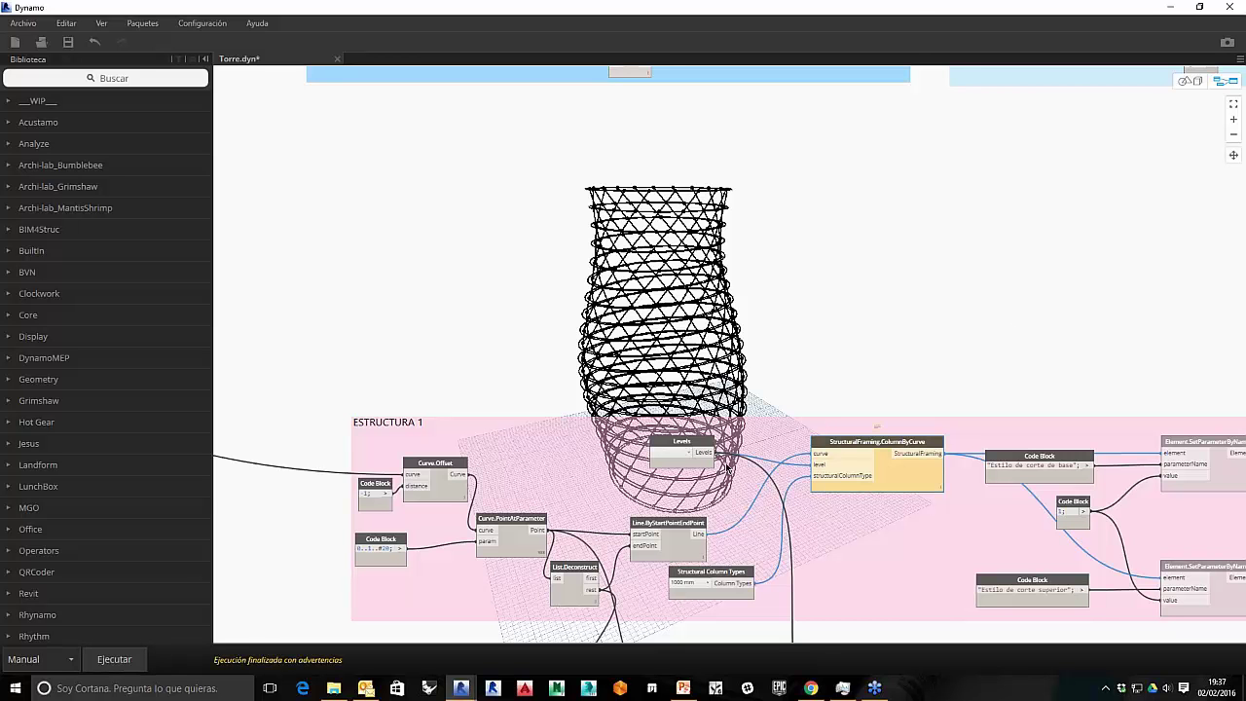
Step: Choose Nivel_00 in the Levels node and connect its output to the level input of StructuralFraming.ColumnByCurve in ESTRUCTURA 1
{"action": "scroll", "coordinate": [720, 487], "scroll_direction": "up", "scroll_amount": 3}
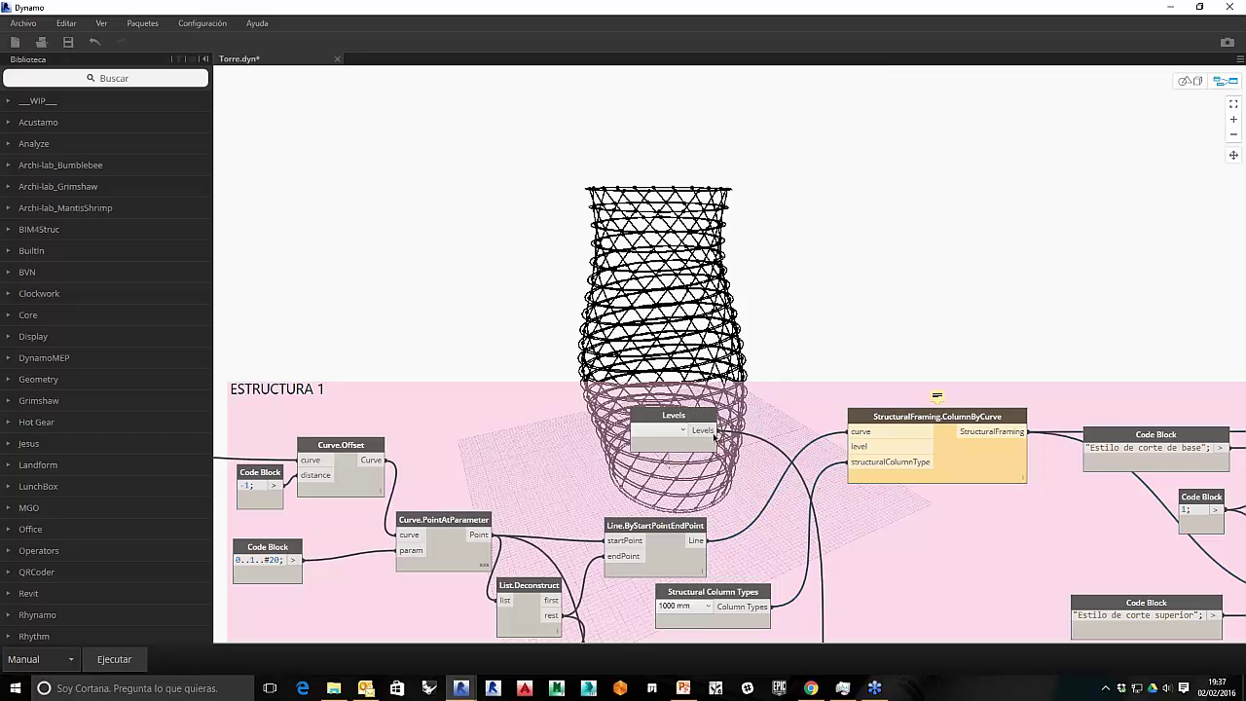
{"action": "left_click", "coordinate": [682, 429]}
{"action": "left_click", "coordinate": [654, 443]}
{"action": "left_click_drag", "start_coordinate": [820, 443], "coordinate": [848, 446]}
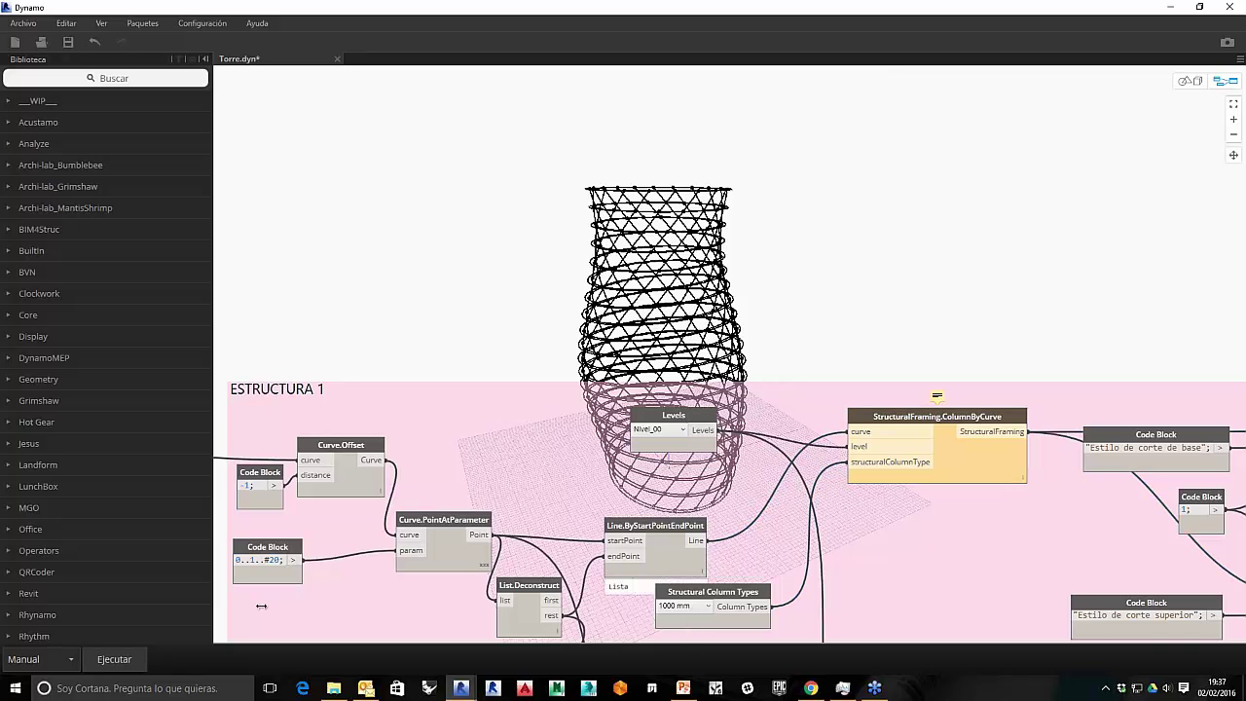
Step: Run the graph and switch to Revit to review the columns generated around the tower
{"action": "left_click", "coordinate": [114, 659]}
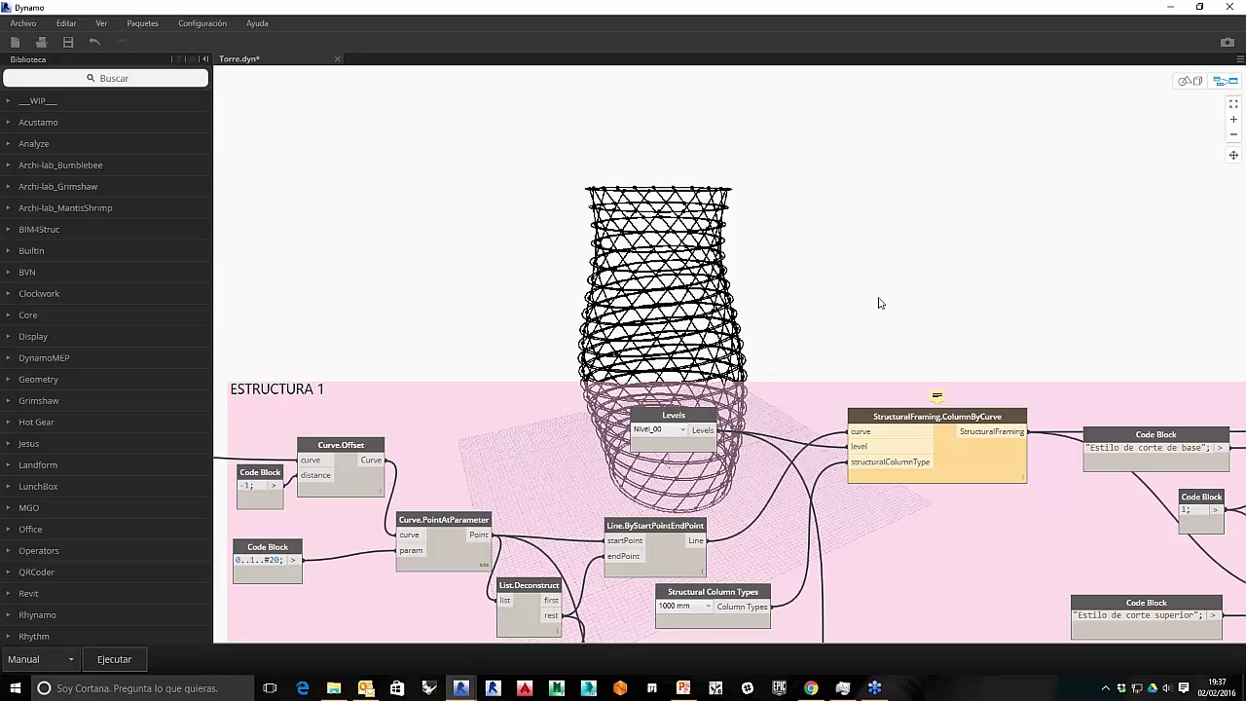
{"action": "left_click", "coordinate": [1175, 9]}
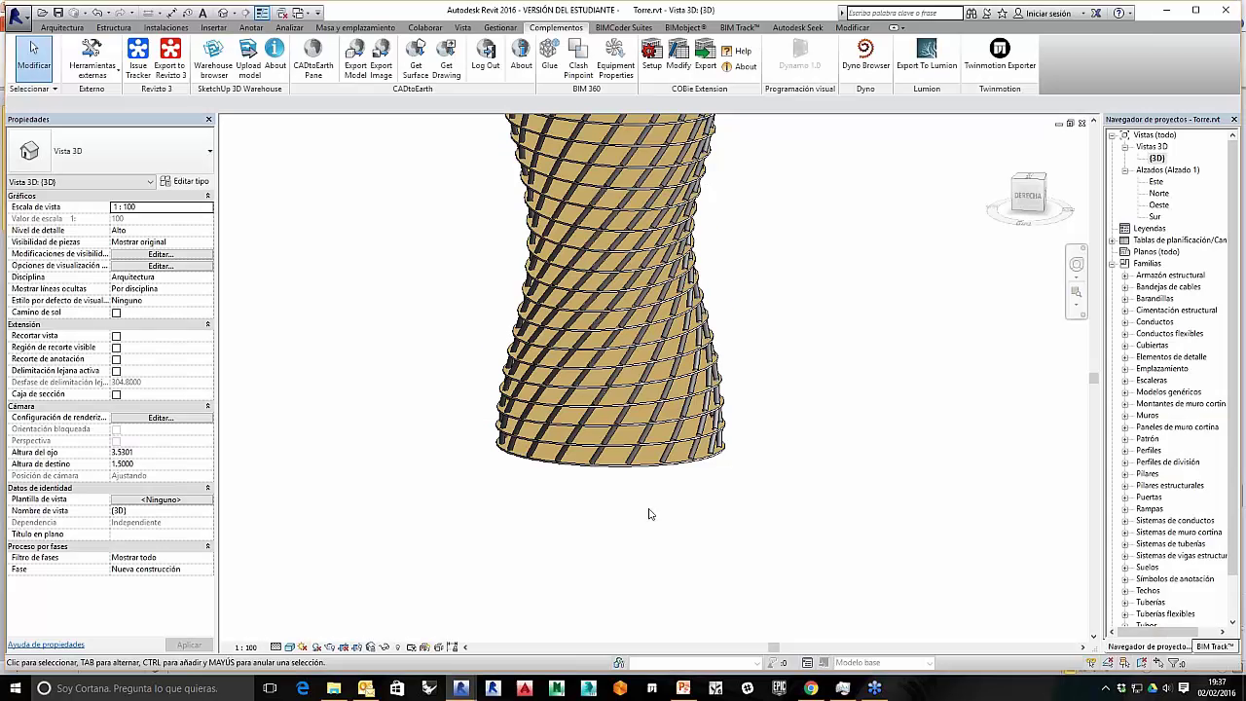
{"action": "middle_click_drag", "start_coordinate": [633, 496], "coordinate": [881, 472], "text": "shift"}
Step: Switch back to Dynamo and set the Structural Column Types node in ESTRUCTURA 1 to 500 mm
{"action": "mouse_move", "coordinate": [462, 688]}
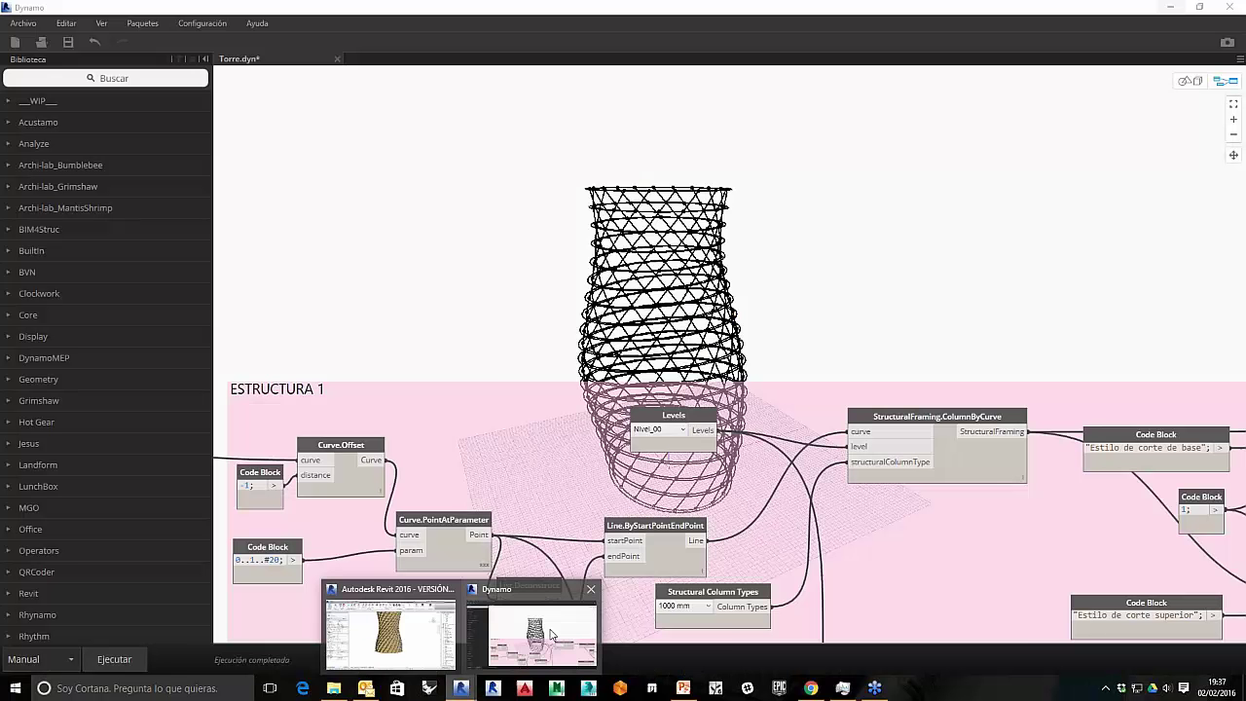
{"action": "left_click", "coordinate": [550, 634]}
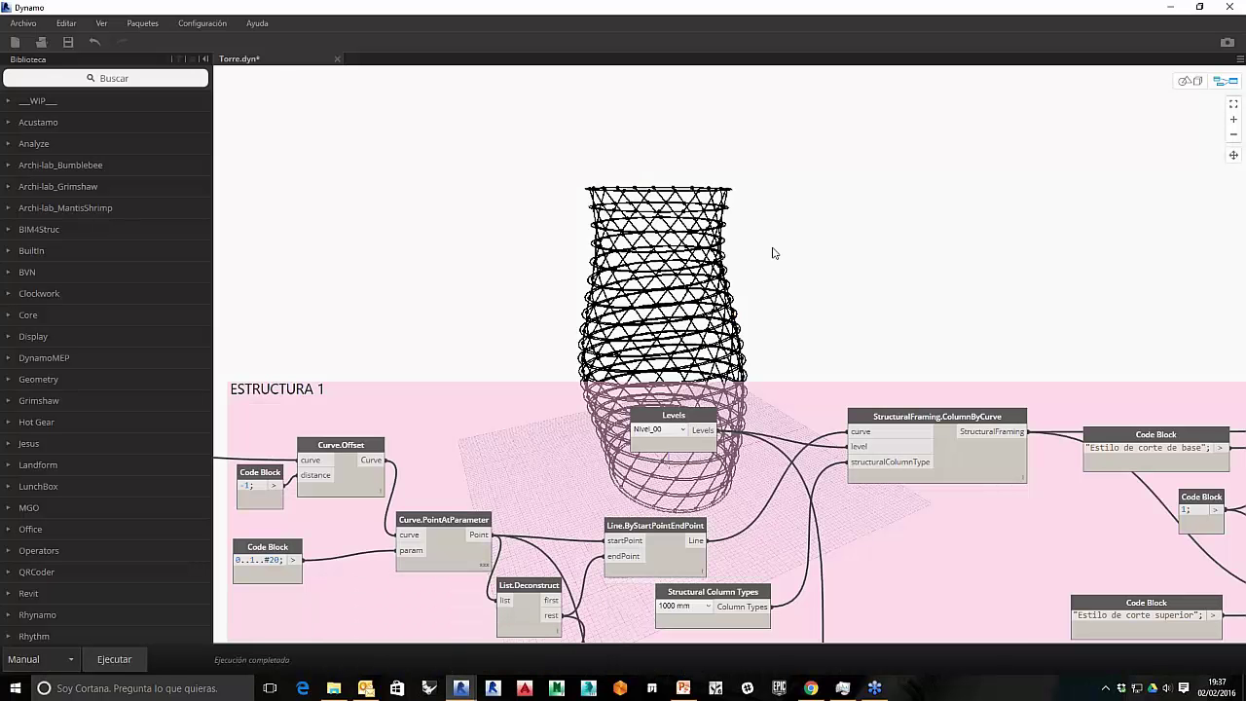
{"action": "middle_click_drag", "start_coordinate": [997, 584], "coordinate": [866, 396]}
{"action": "scroll", "coordinate": [863, 396], "scroll_direction": "down", "scroll_amount": 3}
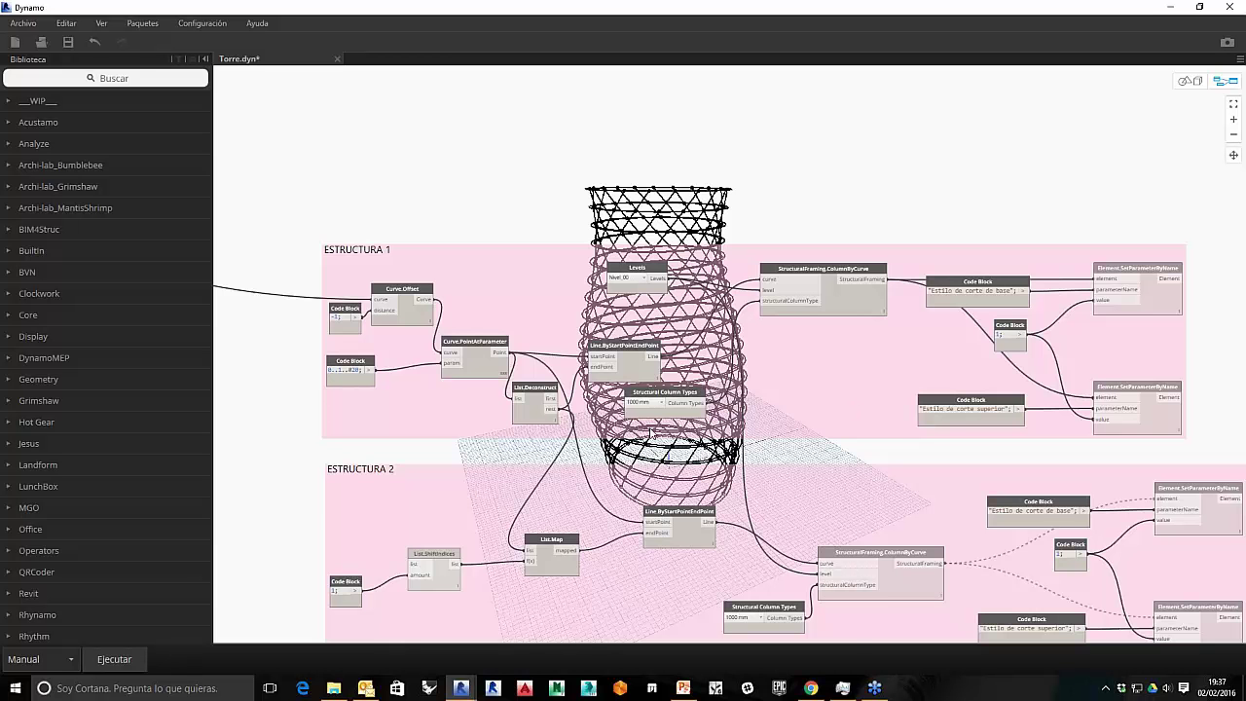
{"action": "scroll", "coordinate": [650, 430], "scroll_direction": "up", "scroll_amount": 3}
{"action": "left_click", "coordinate": [670, 397]}
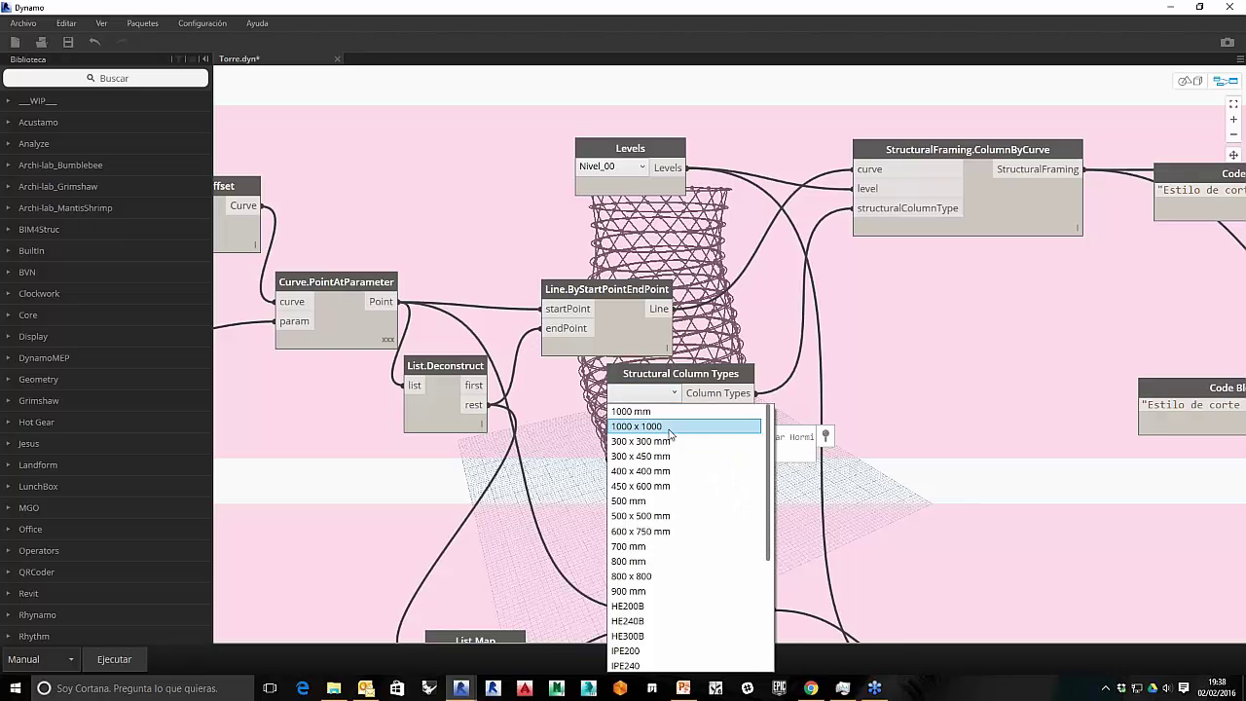
{"action": "left_click", "coordinate": [650, 501]}
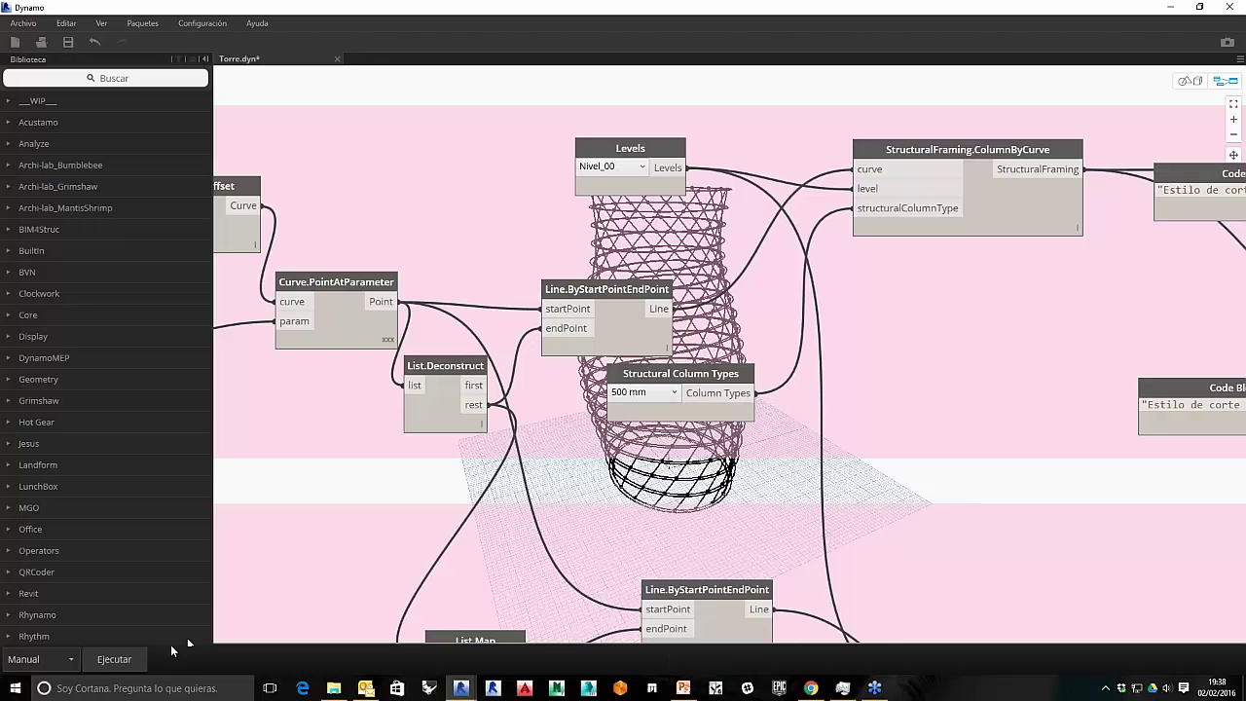
Step: Run the graph and select one of the lowest-level columns in Revit to check its type and properties
{"action": "left_click", "coordinate": [114, 659]}
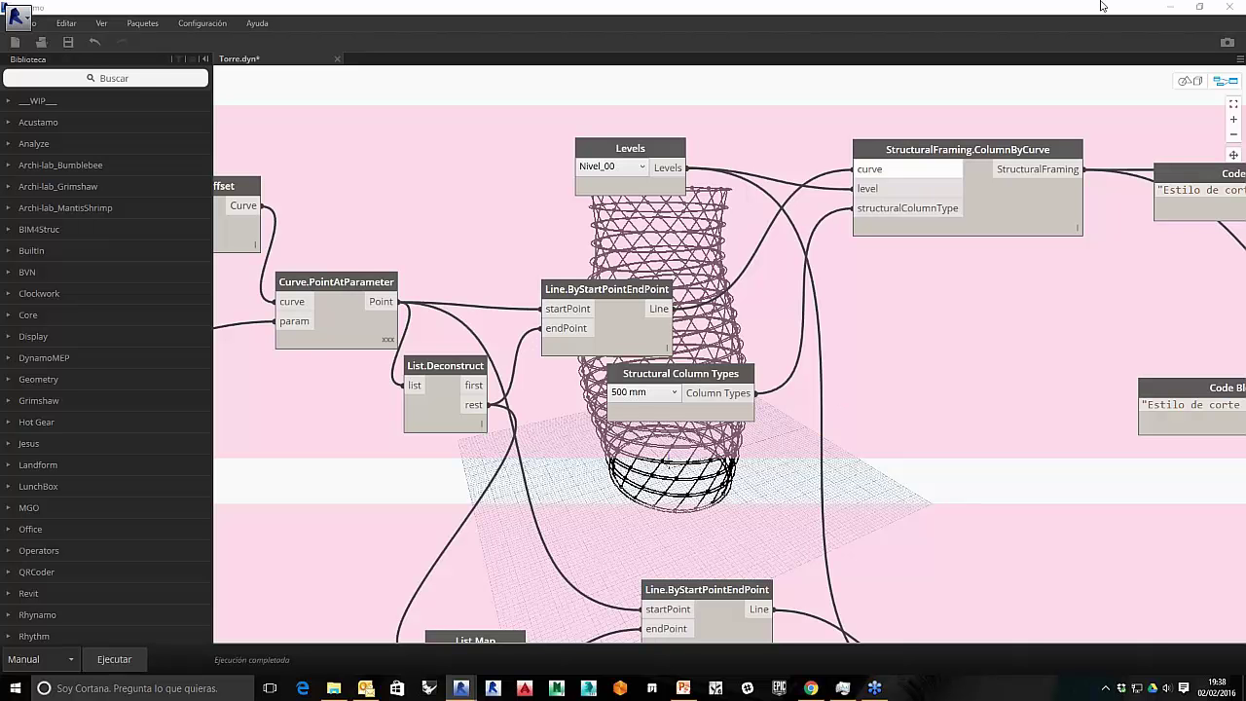
{"action": "left_click", "coordinate": [1169, 13]}
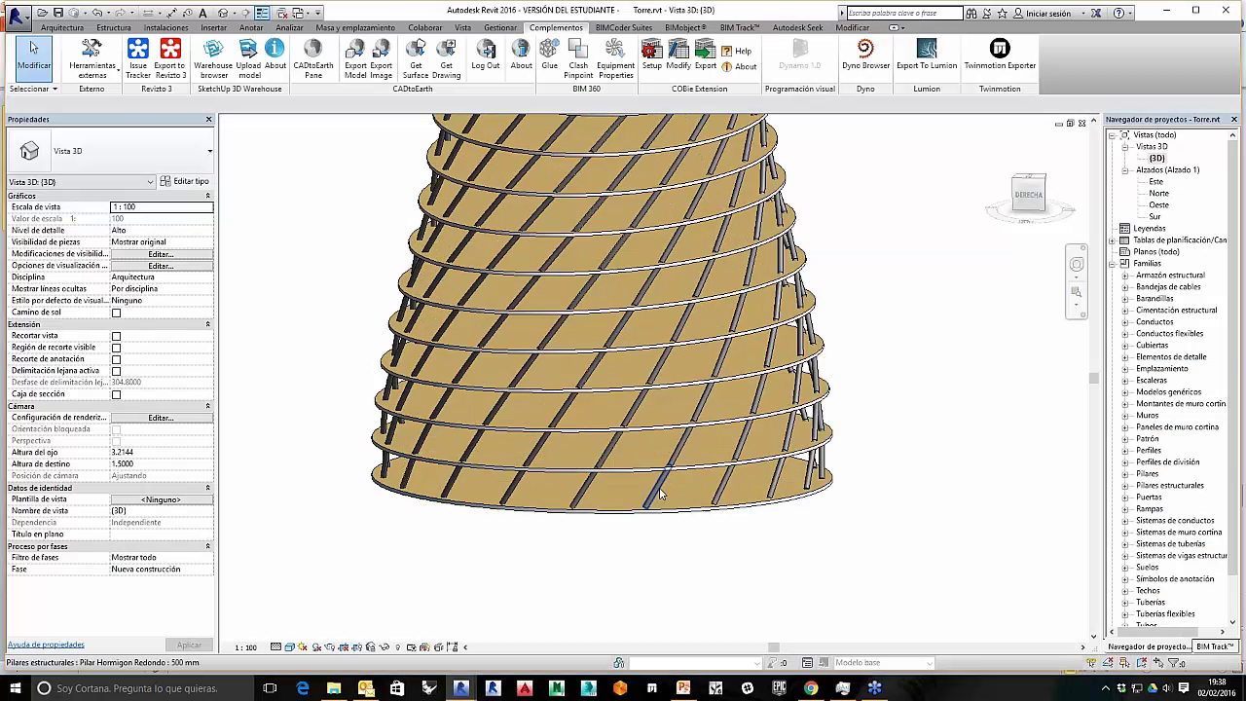
{"action": "left_click", "coordinate": [662, 491]}
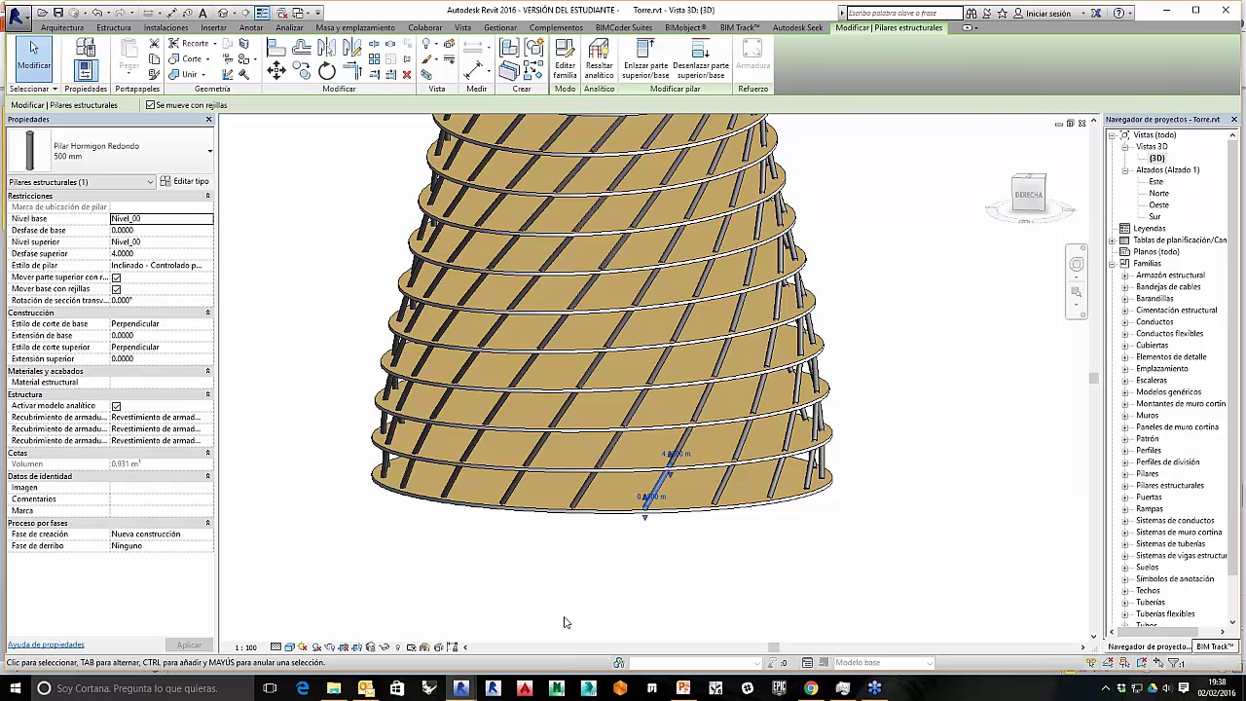
Step: Return to Dynamo, unfreeze the StructuralFraming.ColumnByCurve node in ESTRUCTURA 2 and run the graph
{"action": "left_click", "coordinate": [461, 688]}
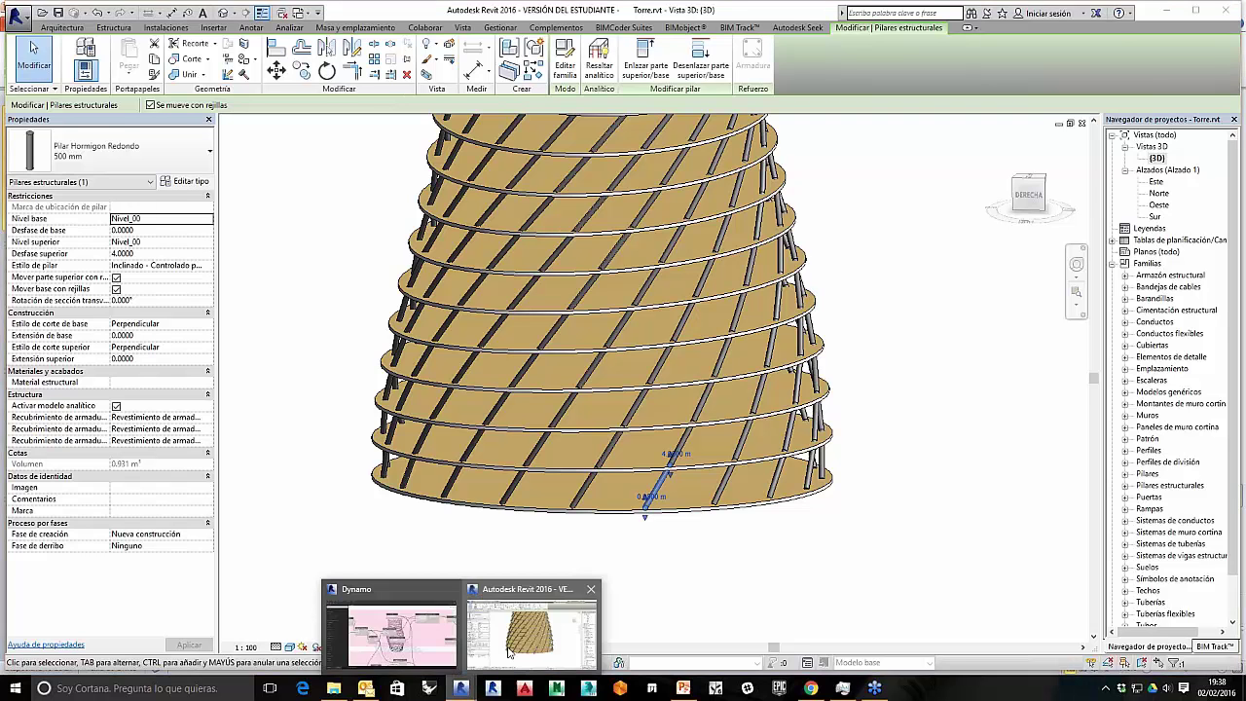
{"action": "mouse_move", "coordinate": [461, 688]}
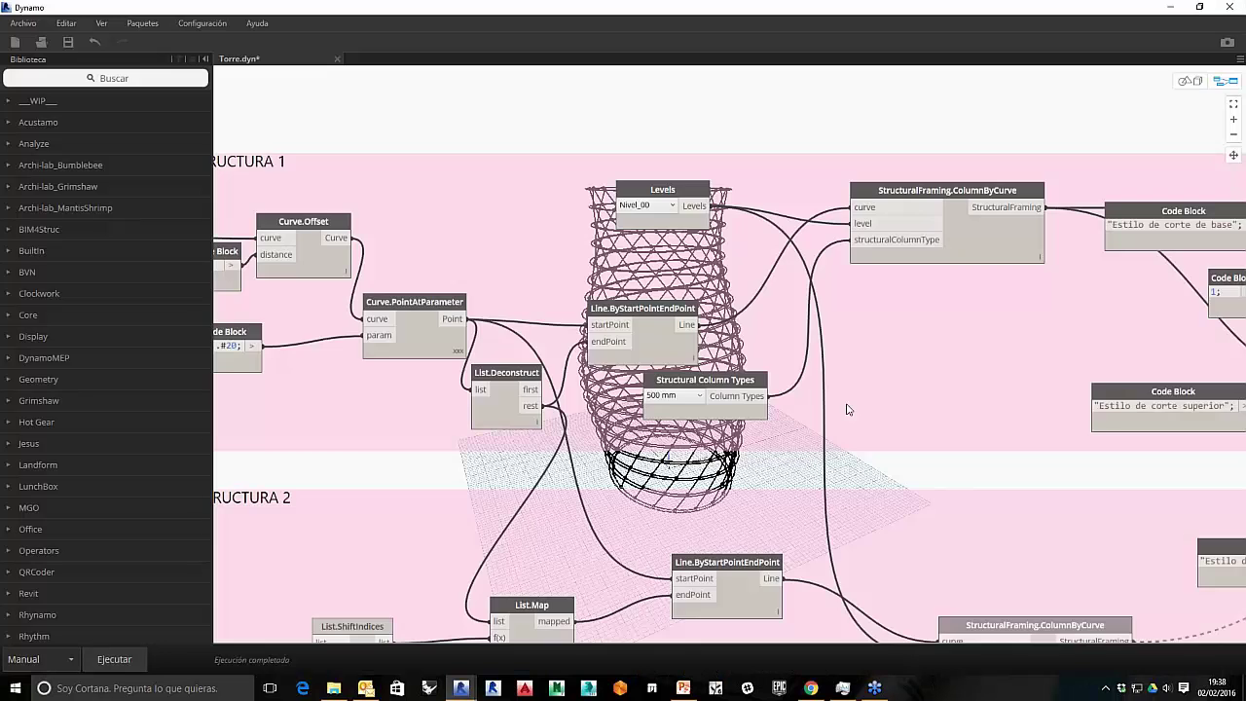
{"action": "scroll", "coordinate": [848, 409], "scroll_direction": "down", "scroll_amount": 4}
{"action": "middle_click_drag", "start_coordinate": [912, 431], "coordinate": [745, 353]}
{"action": "scroll", "coordinate": [676, 397], "scroll_direction": "up", "scroll_amount": 3}
{"action": "middle_click_drag", "start_coordinate": [679, 397], "coordinate": [604, 340]}
{"action": "right_click", "coordinate": [767, 409]}
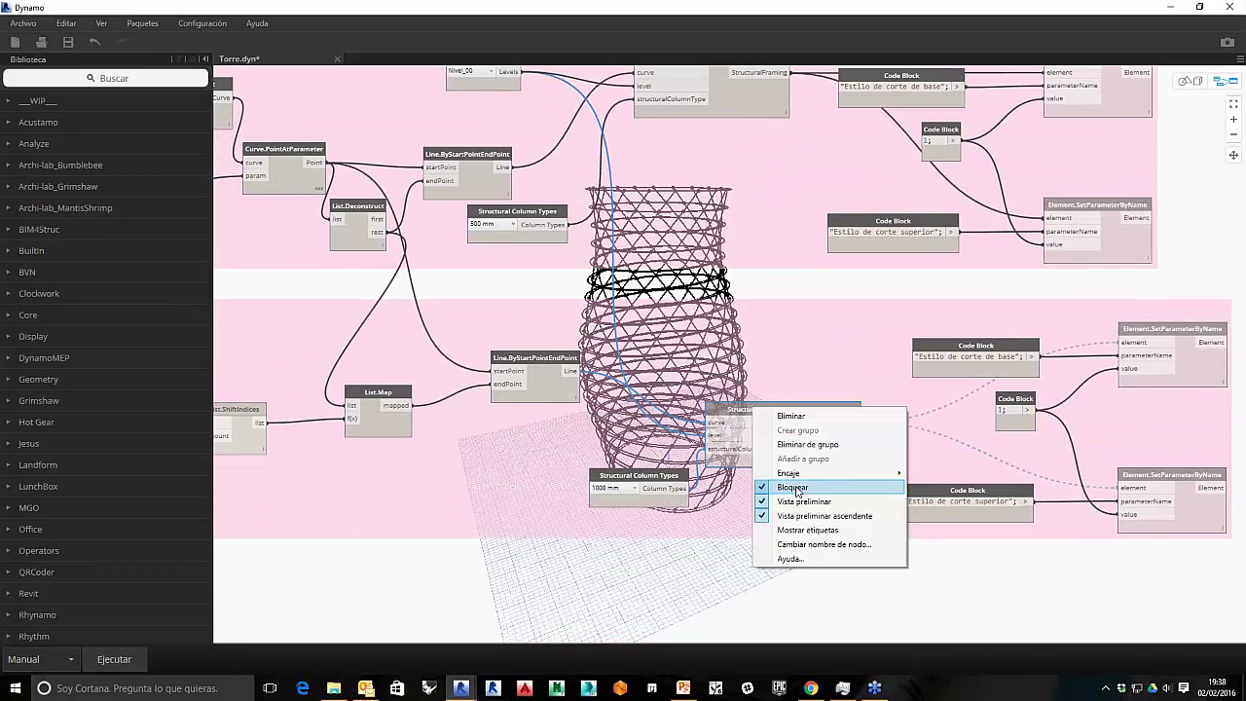
{"action": "left_click", "coordinate": [796, 488]}
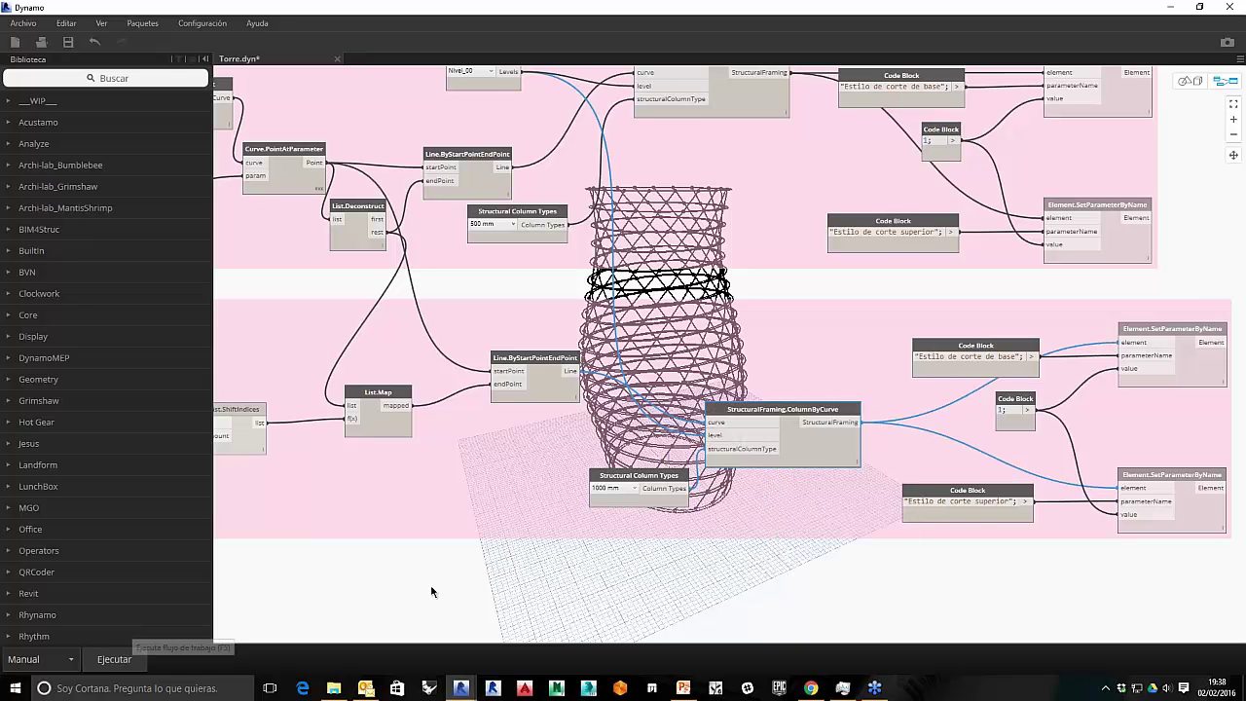
{"action": "left_click", "coordinate": [109, 658]}
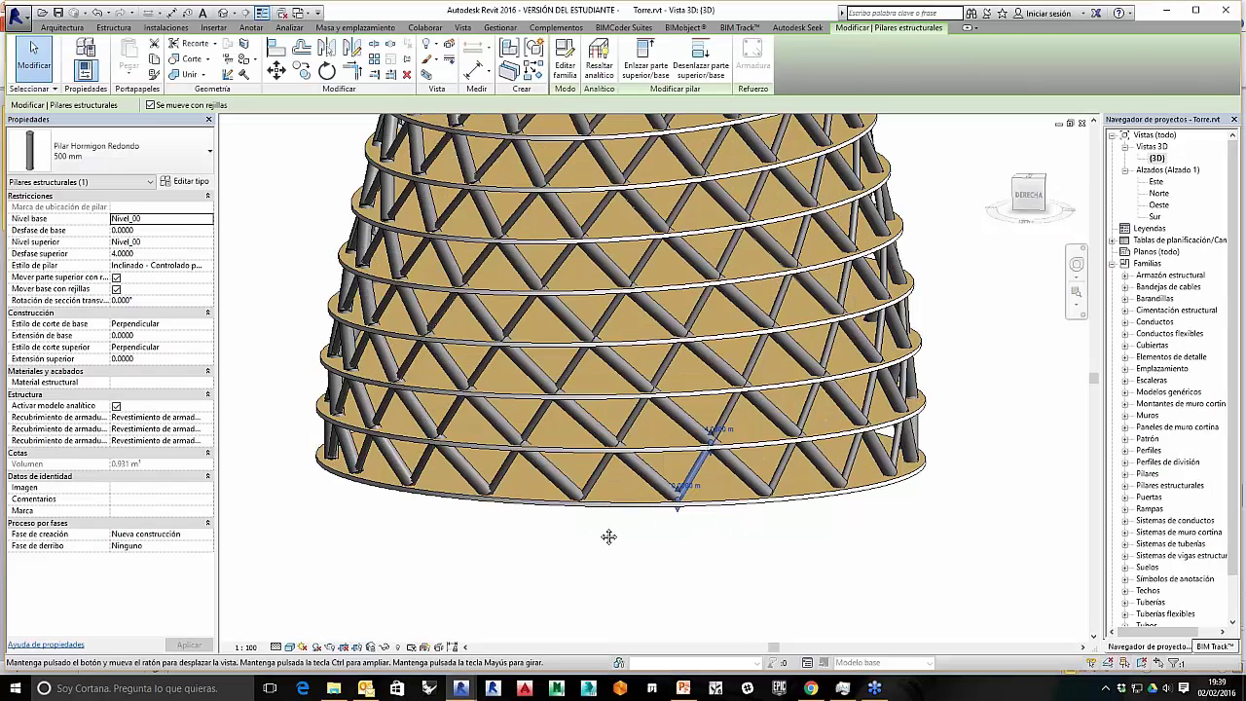
Step: In Revit, set both the base and top cut styles of a 1000 mm column on the lowest level to Horizontal
{"action": "left_click", "coordinate": [596, 484]}
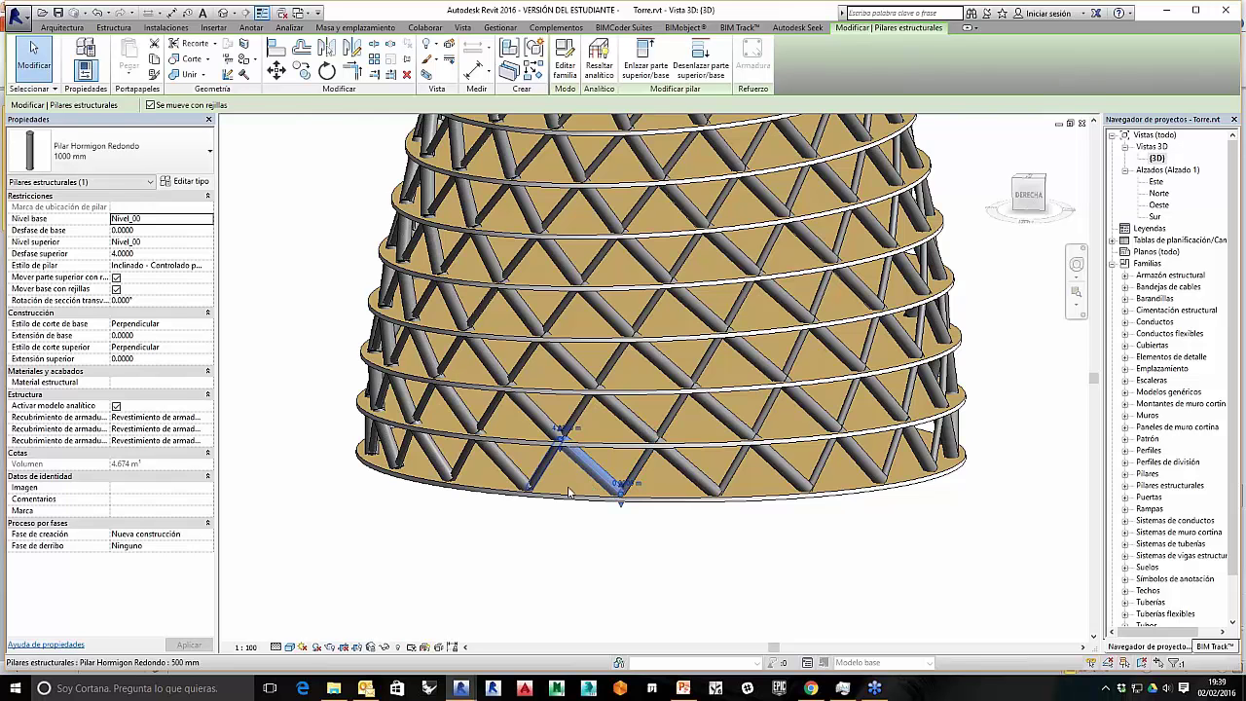
{"action": "scroll", "coordinate": [591, 487], "scroll_direction": "up", "scroll_amount": 2}
{"action": "scroll", "coordinate": [531, 405], "scroll_direction": "up", "scroll_amount": 3}
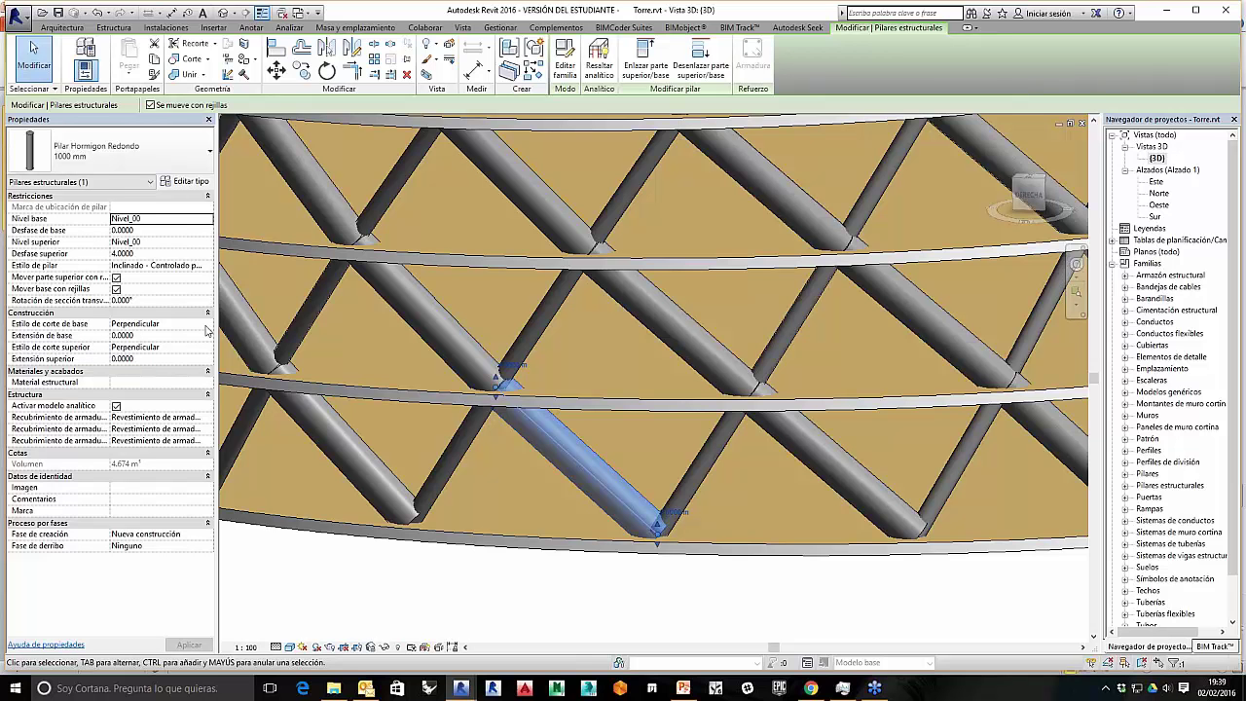
{"action": "left_click", "coordinate": [207, 323]}
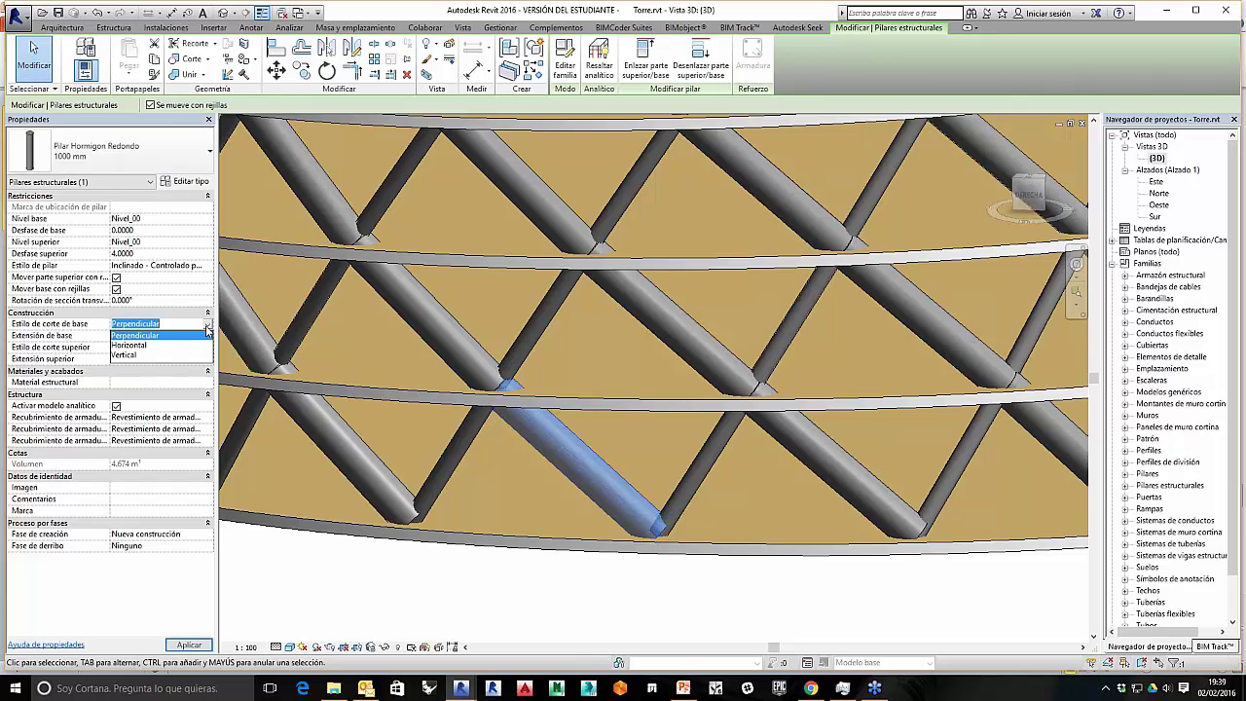
{"action": "left_click", "coordinate": [143, 347]}
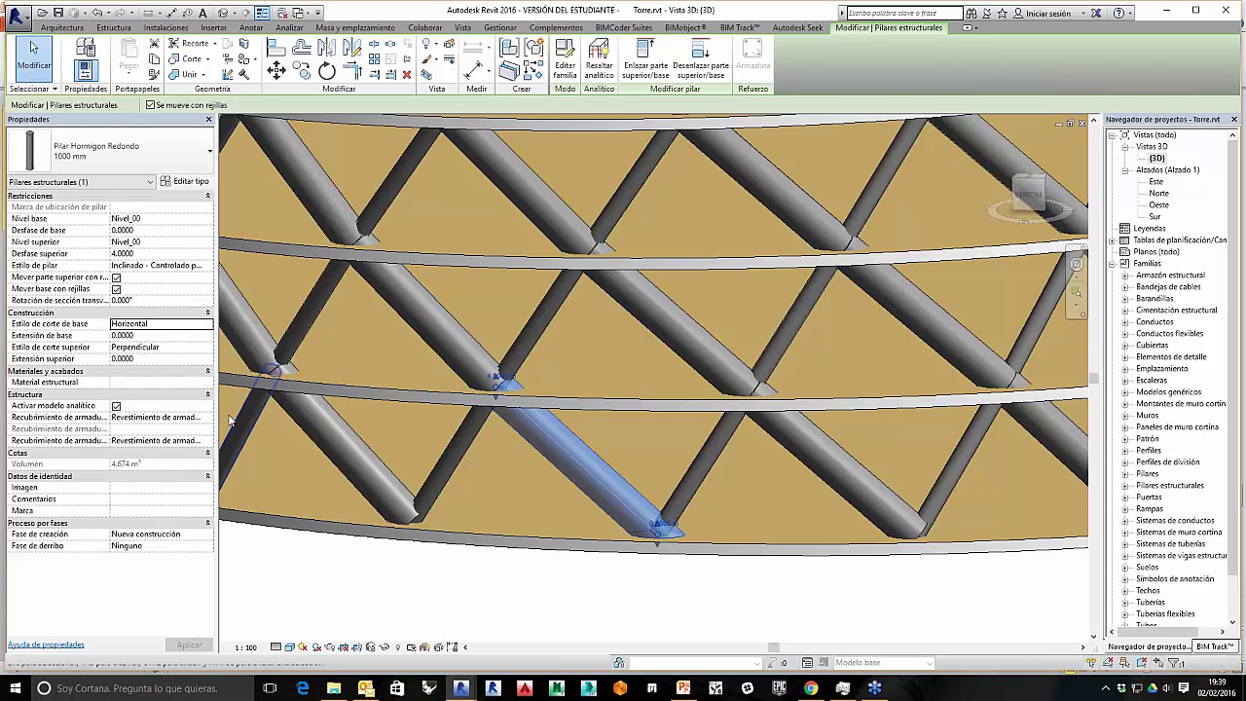
{"action": "left_click", "coordinate": [208, 347]}
{"action": "left_click", "coordinate": [146, 370]}
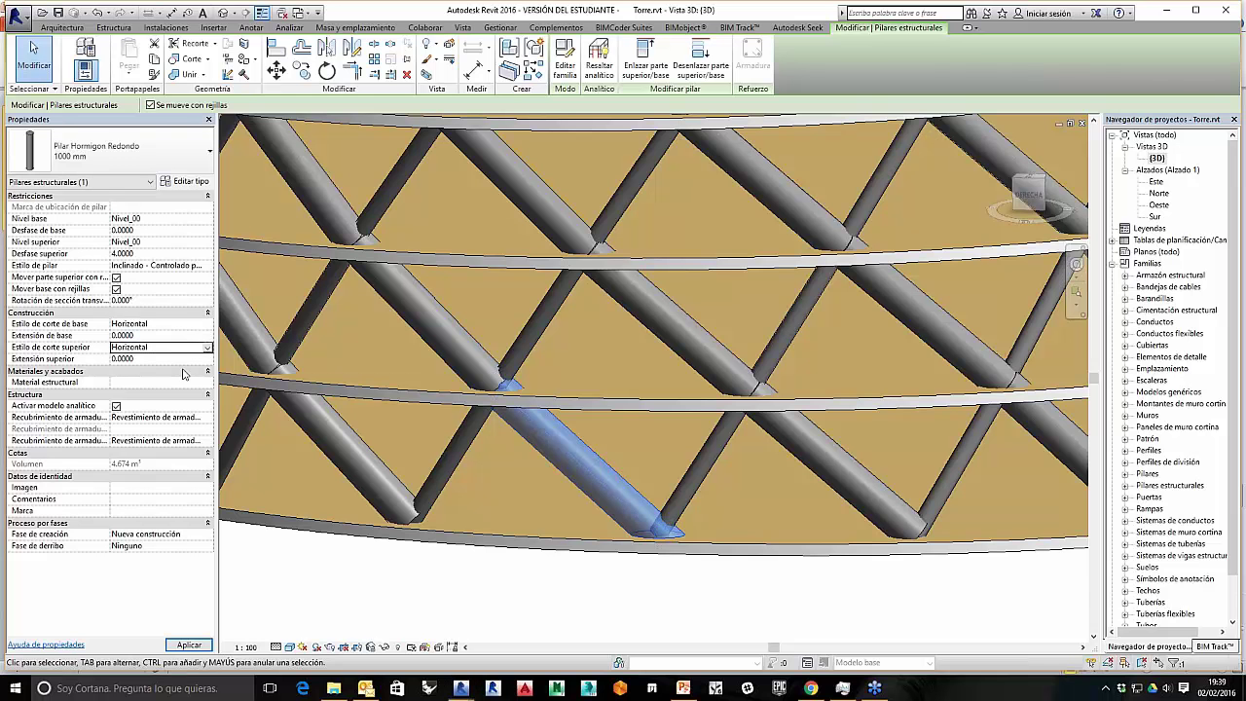
{"action": "scroll", "coordinate": [616, 461], "scroll_direction": "up", "scroll_amount": 2}
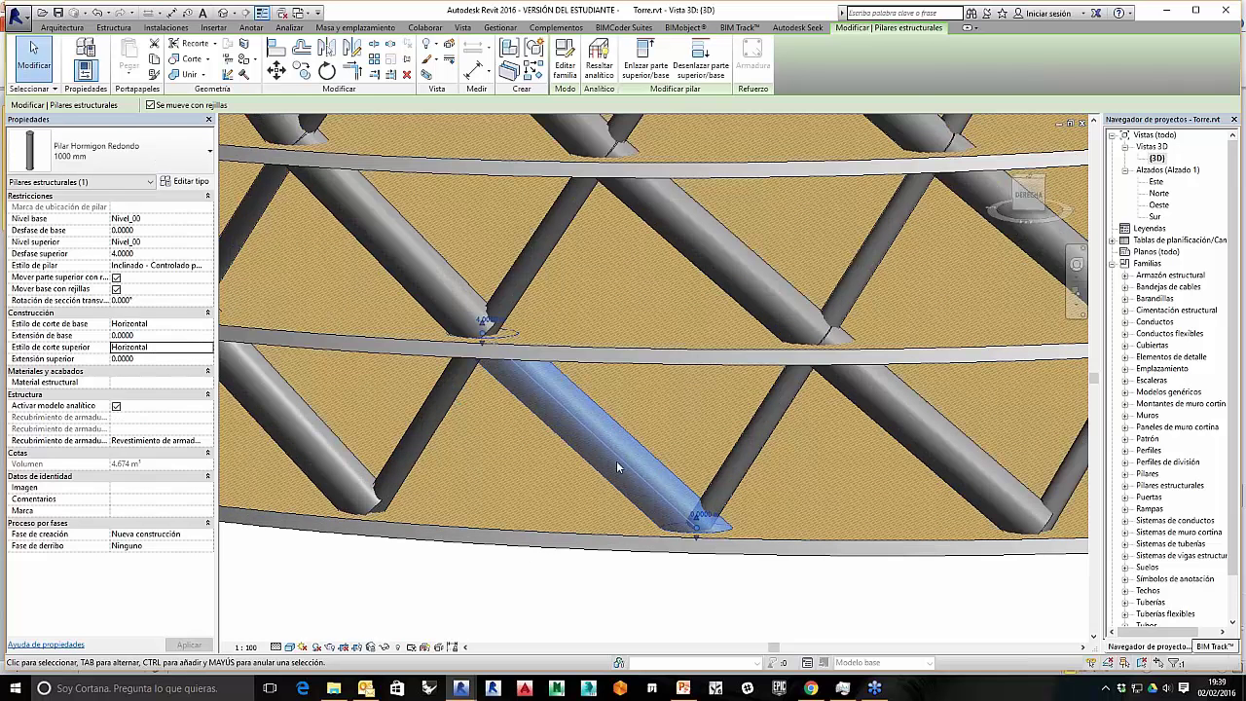
{"action": "key", "text": "Escape"}
{"action": "left_click", "coordinate": [631, 441]}
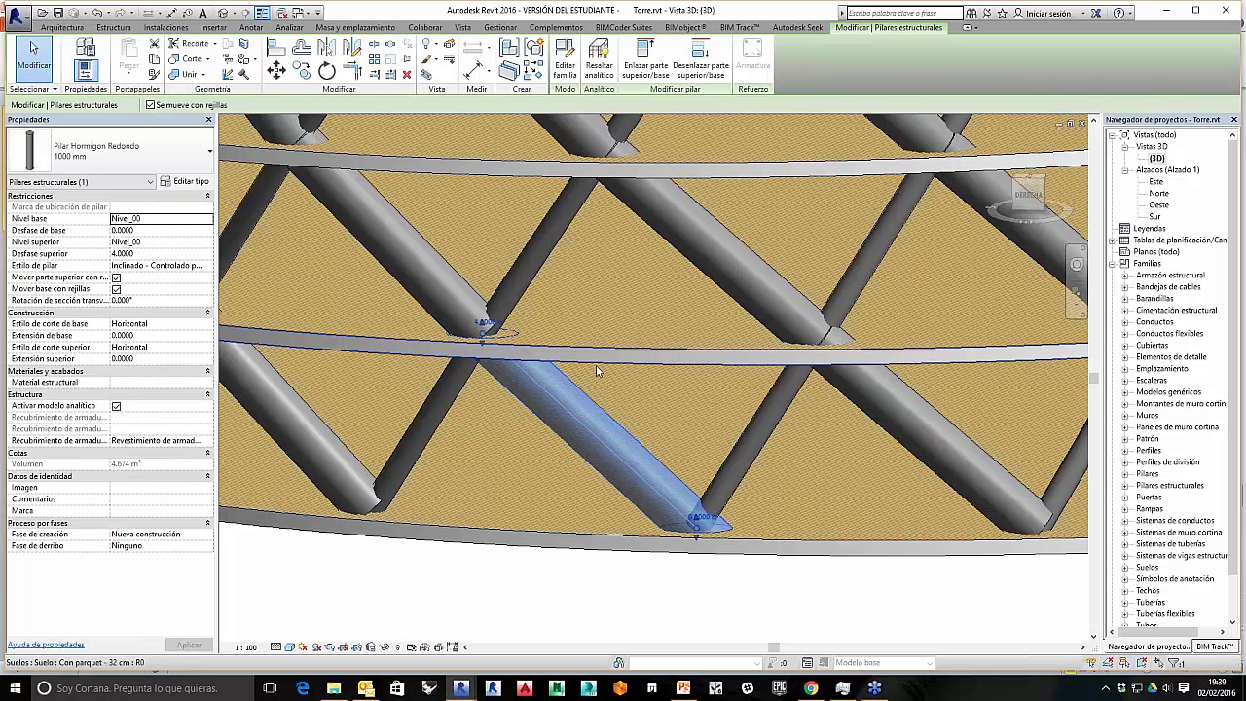
Step: Examine the crossing diagonal columns across the tower's lower levels, including the column with horizontal cuts
{"action": "scroll", "coordinate": [678, 529], "scroll_direction": "down", "scroll_amount": 5}
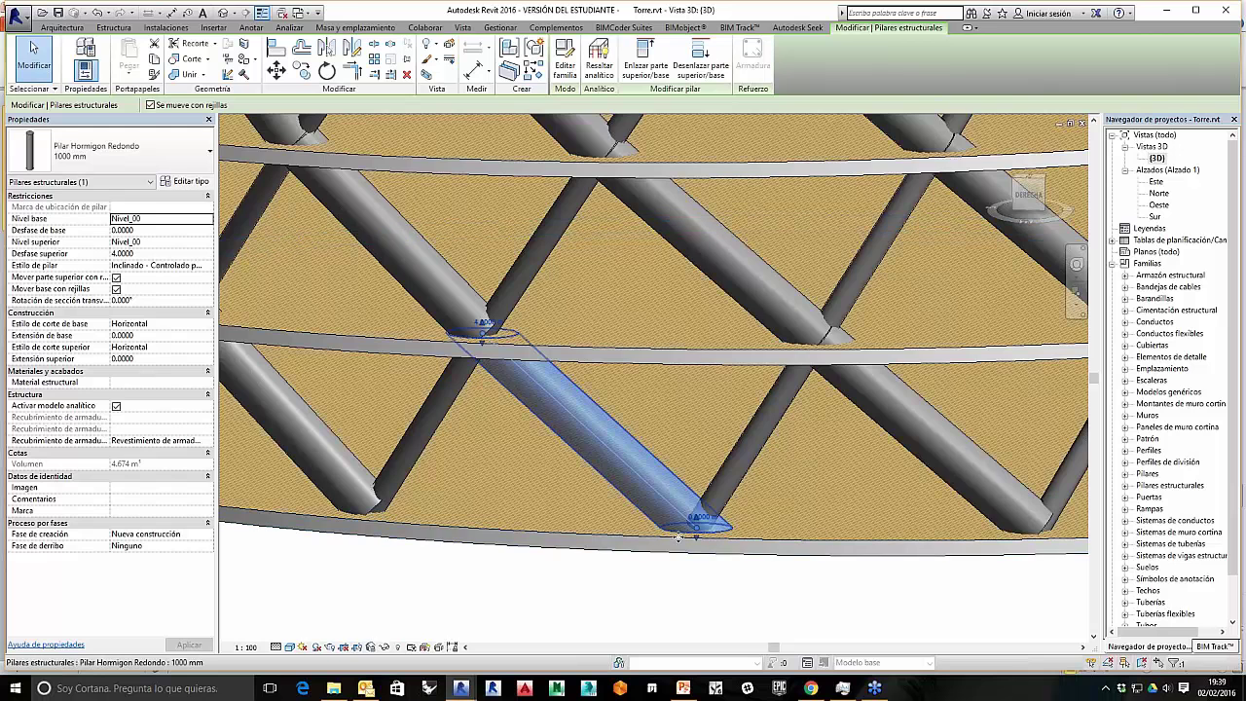
{"action": "scroll", "coordinate": [710, 533], "scroll_direction": "down", "scroll_amount": 4}
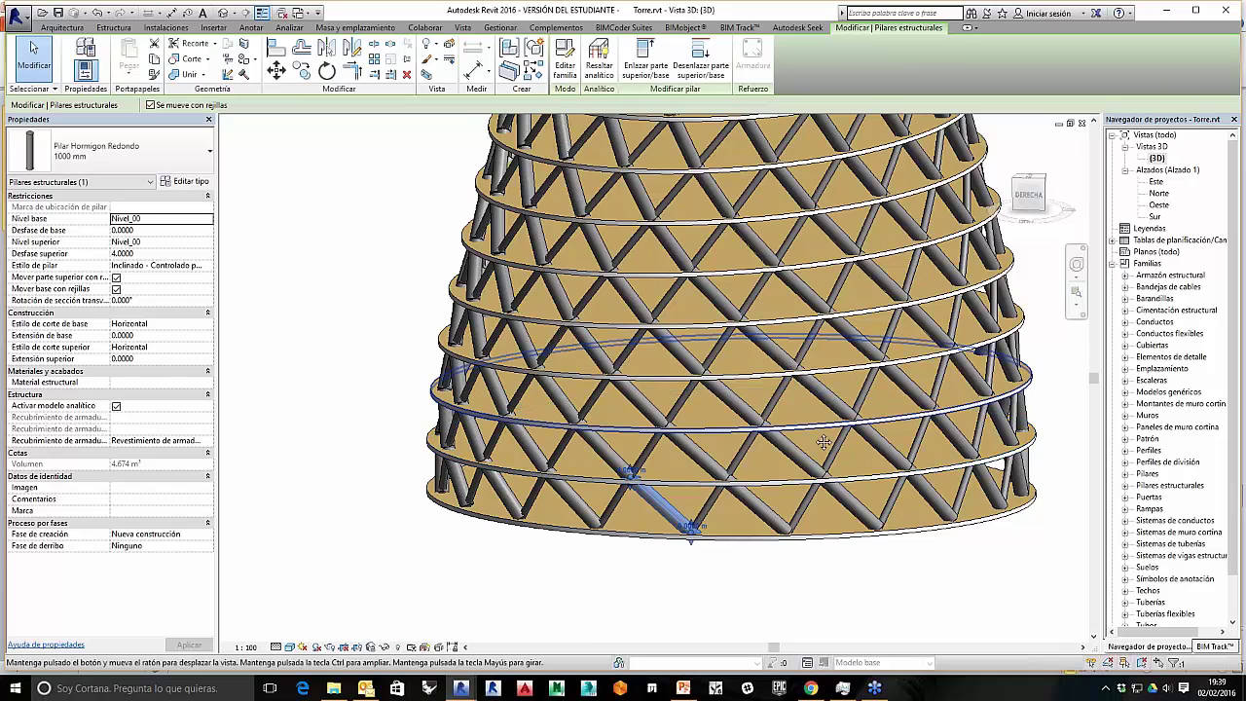
{"action": "scroll", "coordinate": [595, 627], "scroll_direction": "down", "scroll_amount": 1}
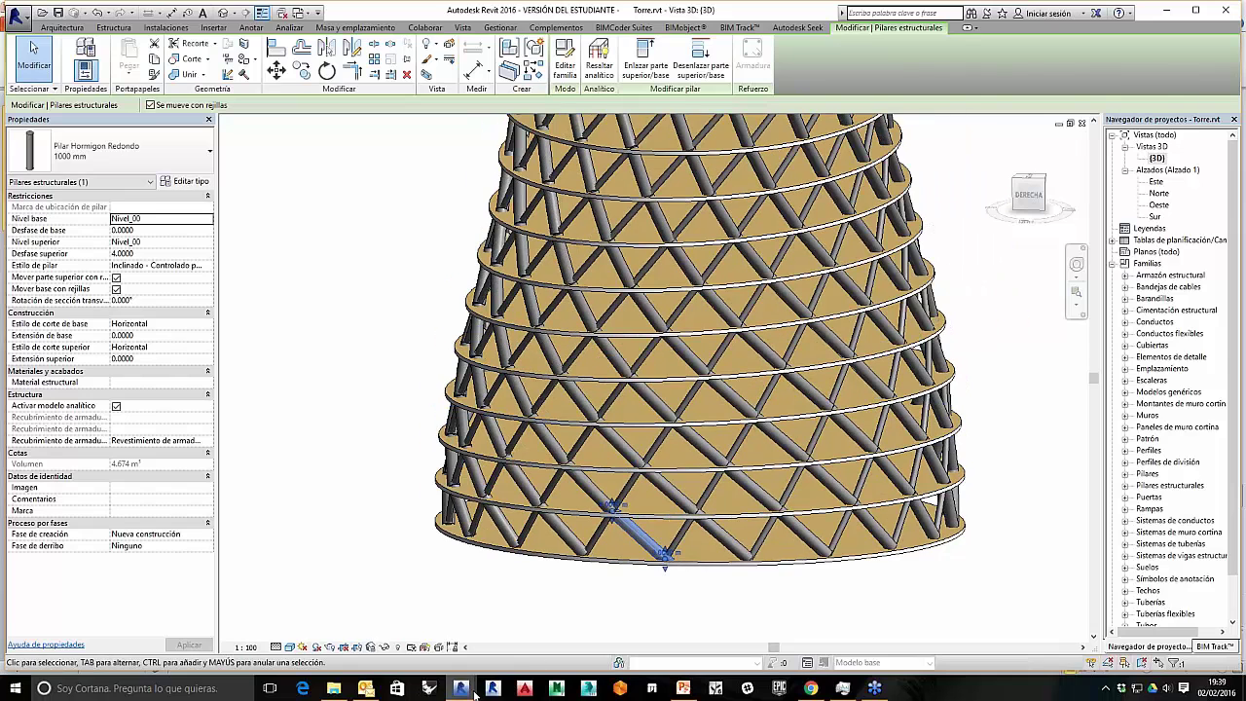
{"action": "mouse_move", "coordinate": [461, 689]}
{"action": "left_click", "coordinate": [391, 632]}
{"action": "left_click", "coordinate": [518, 639]}
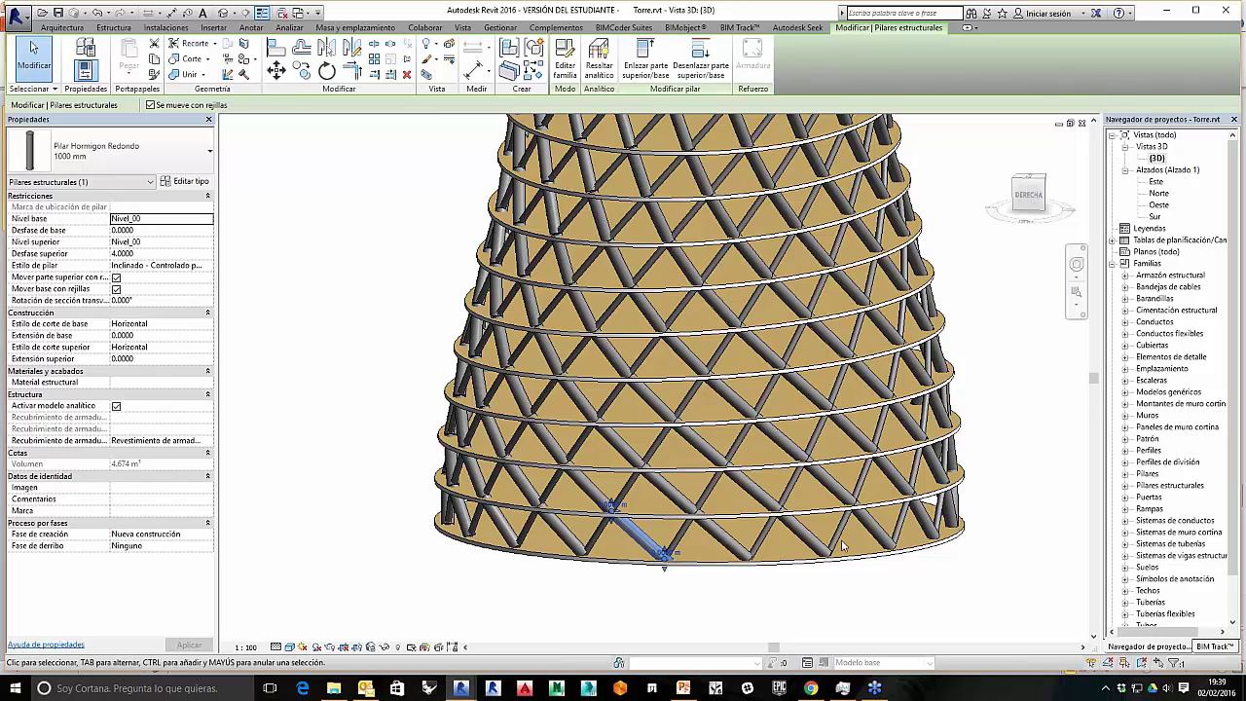
Step: Switch to Dynamo and unfreeze both Element.SetParameterByName nodes in ESTRUCTURA 2
{"action": "mouse_move", "coordinate": [461, 688]}
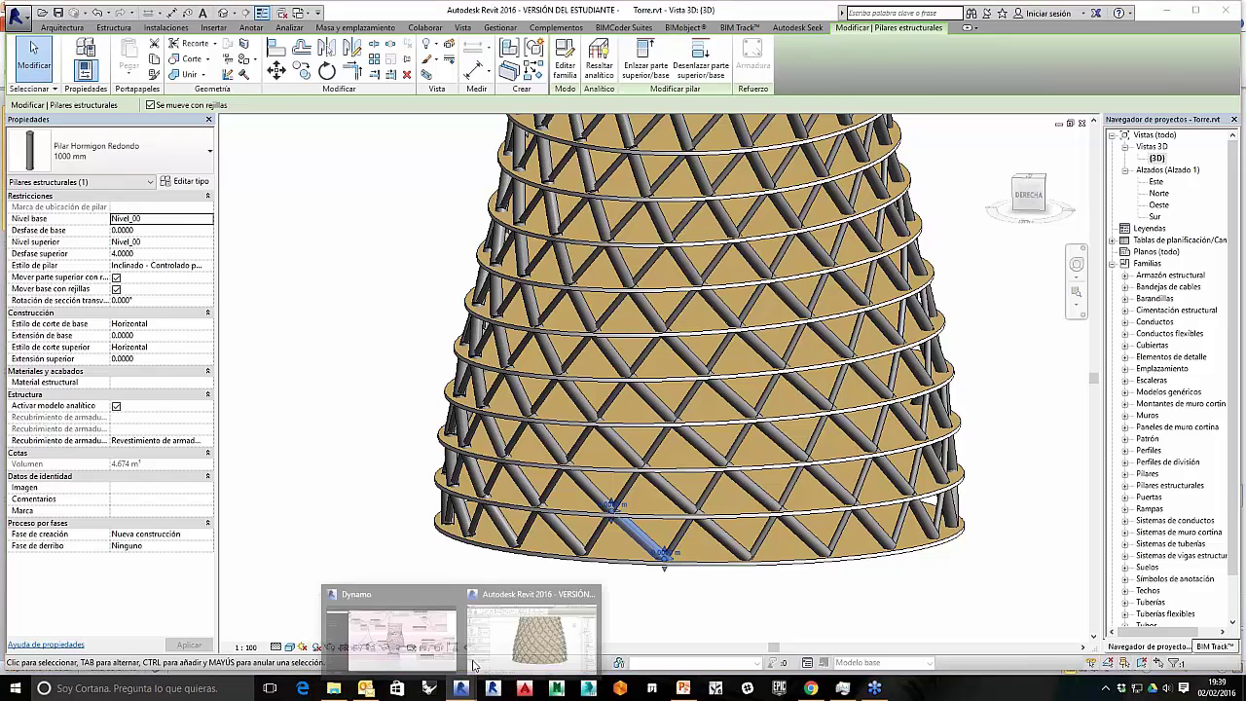
{"action": "left_click", "coordinate": [399, 632]}
{"action": "middle_click_drag", "start_coordinate": [1032, 397], "coordinate": [715, 441]}
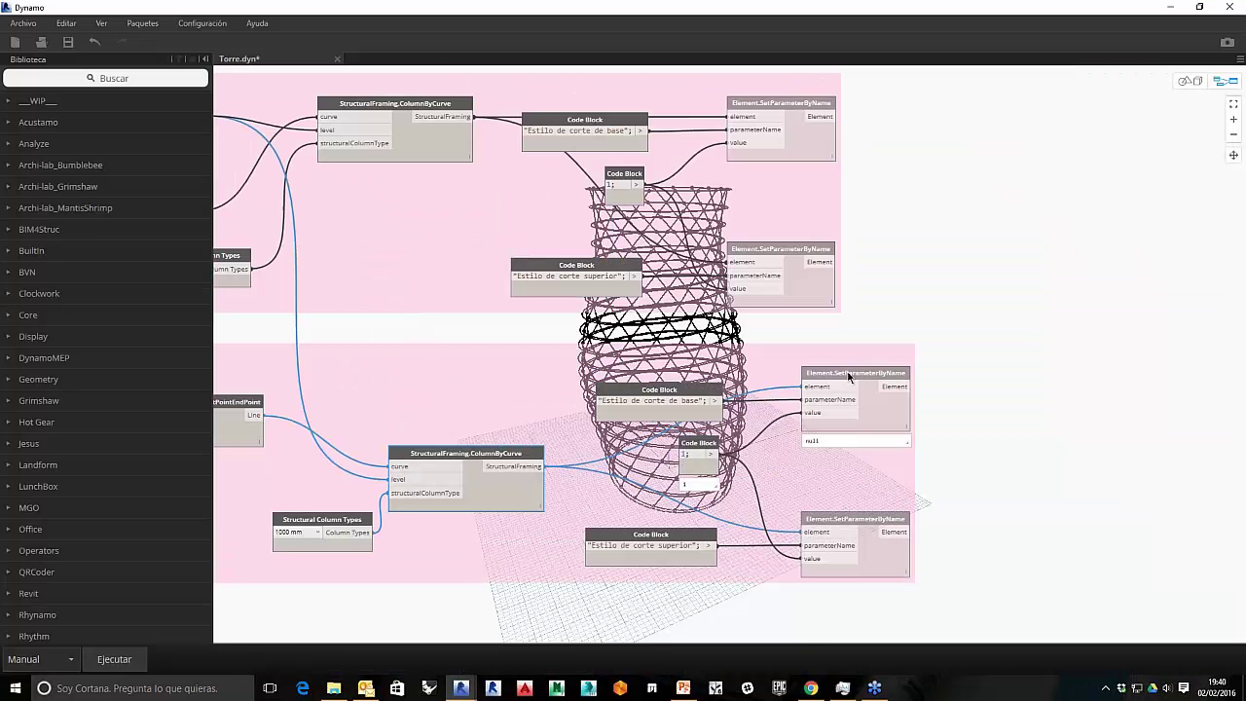
{"action": "right_click", "coordinate": [849, 376]}
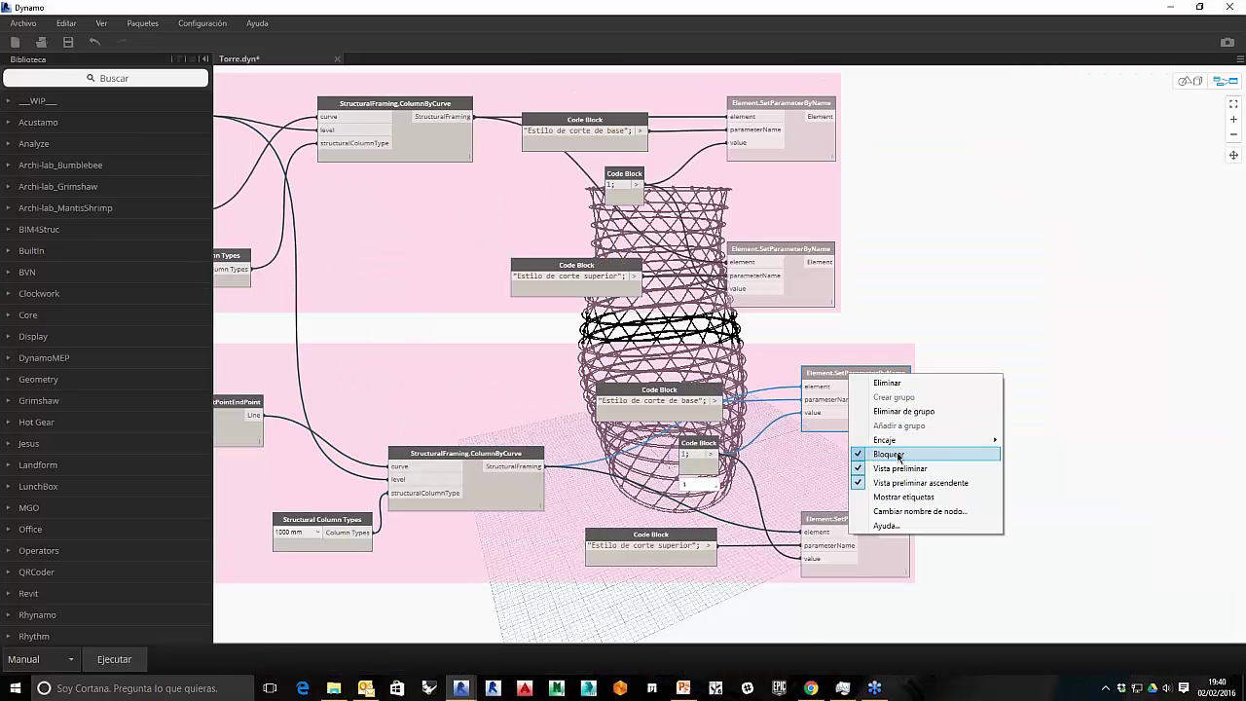
{"action": "right_click", "coordinate": [847, 519]}
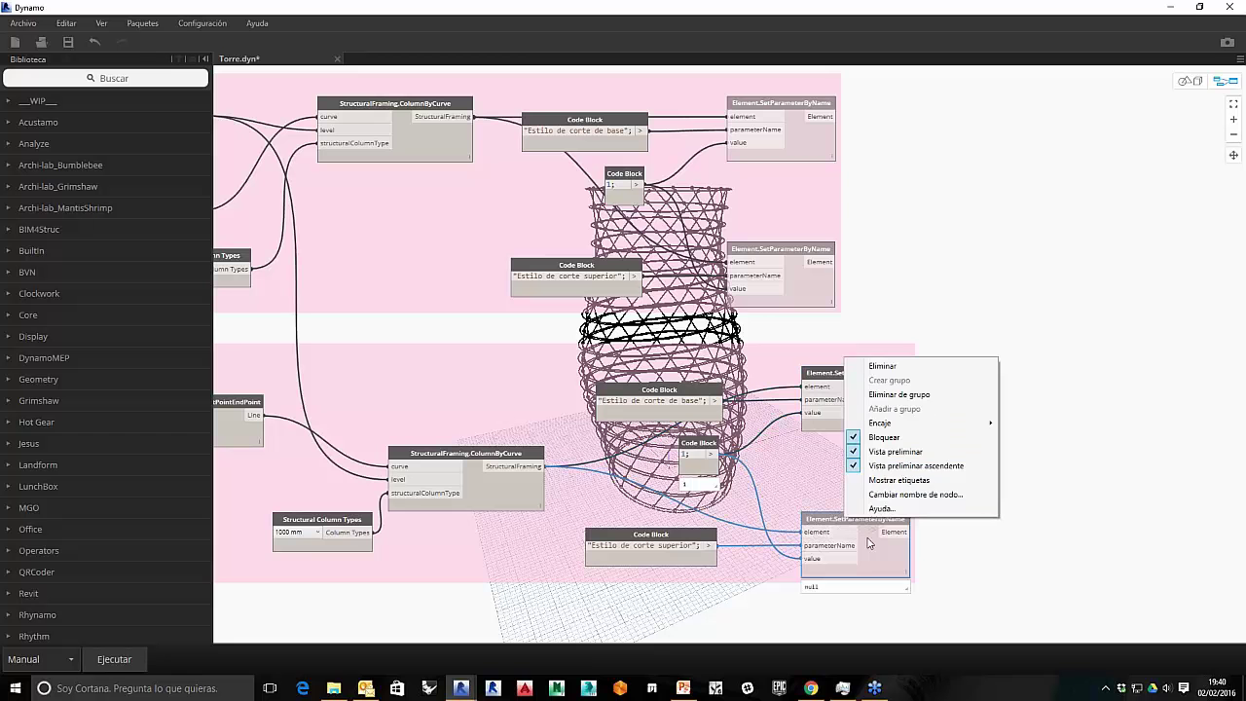
{"action": "left_click", "coordinate": [896, 438]}
Step: Unfreeze both Element.SetParameterByName nodes in ESTRUCTURA 1 and run the graph to apply the base and top cut styles
{"action": "right_click", "coordinate": [805, 251]}
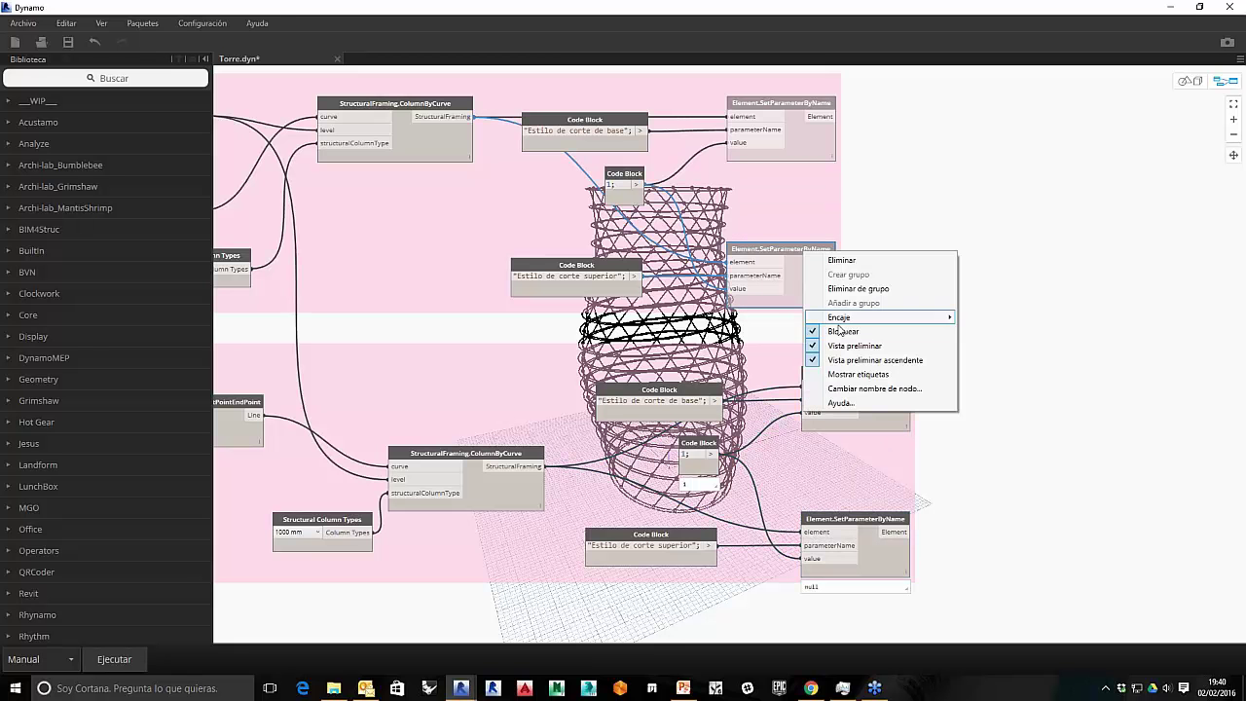
{"action": "left_click", "coordinate": [807, 106]}
{"action": "right_click", "coordinate": [806, 103]}
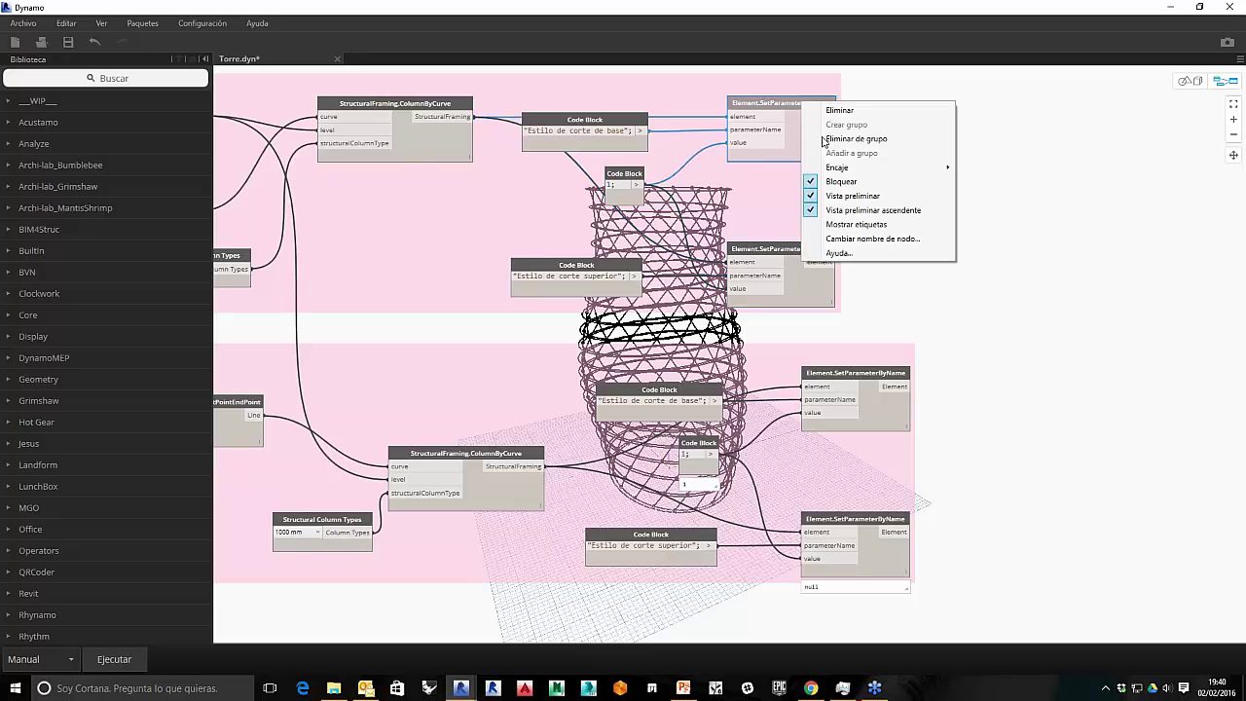
{"action": "left_click", "coordinate": [833, 189]}
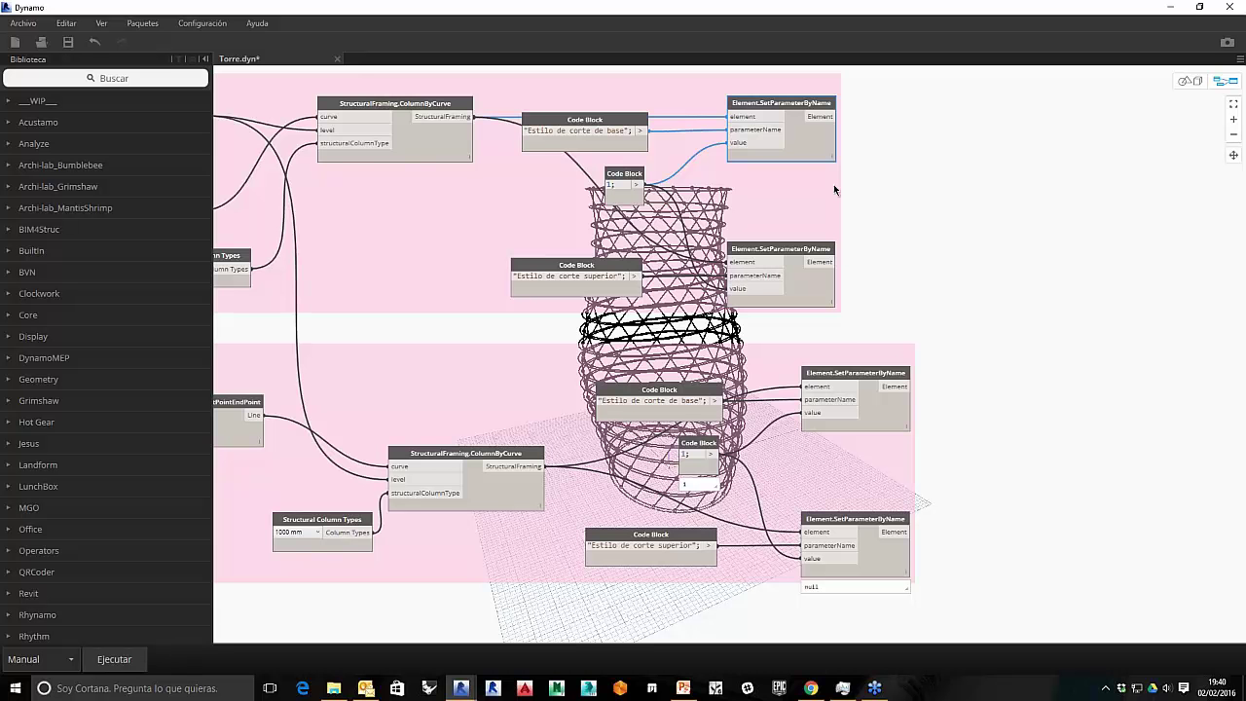
{"action": "mouse_move", "coordinate": [600, 304]}
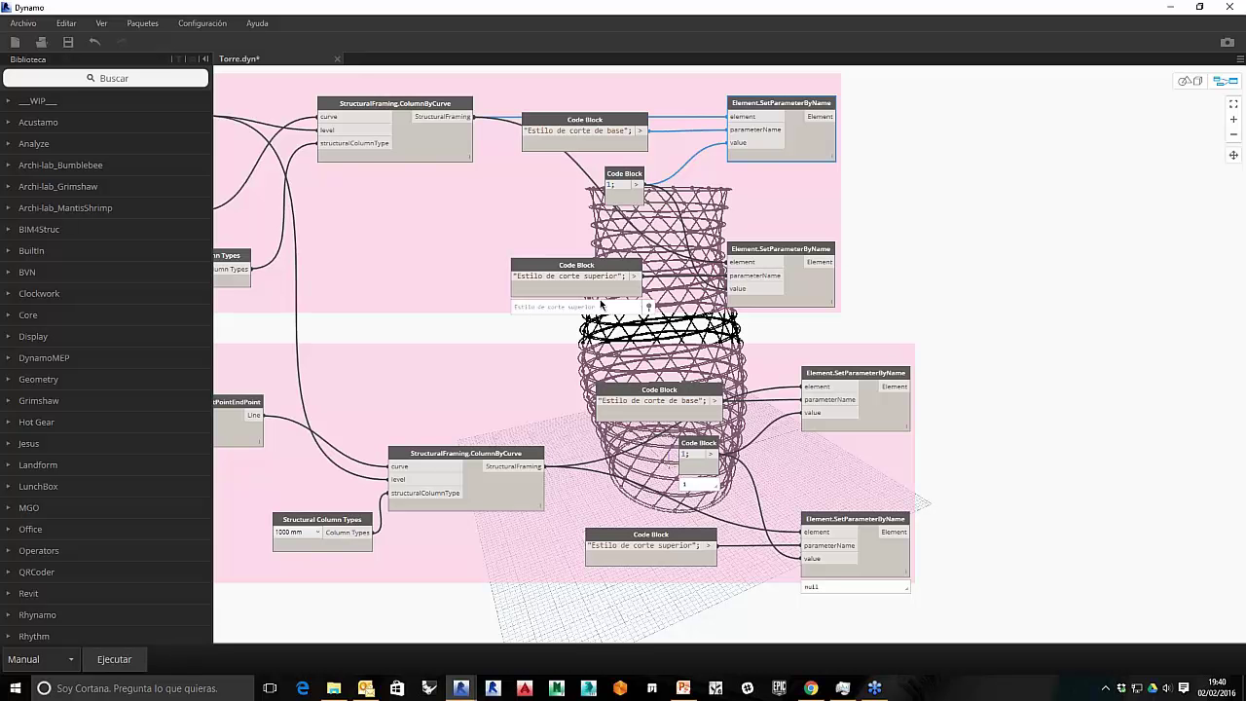
{"action": "left_click", "coordinate": [115, 658]}
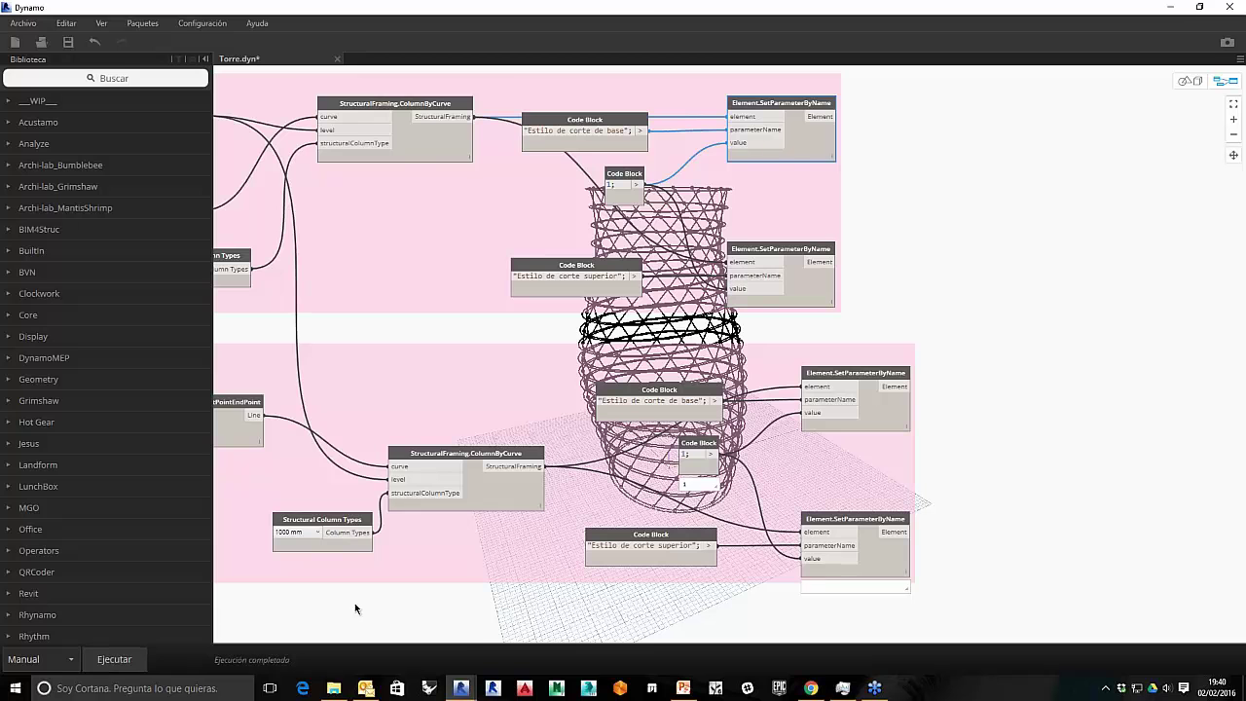
Step: Switch to Revit and check the cut styles of 1000 mm columns on several upper levels of the tower
{"action": "key", "text": "alt+Tab"}
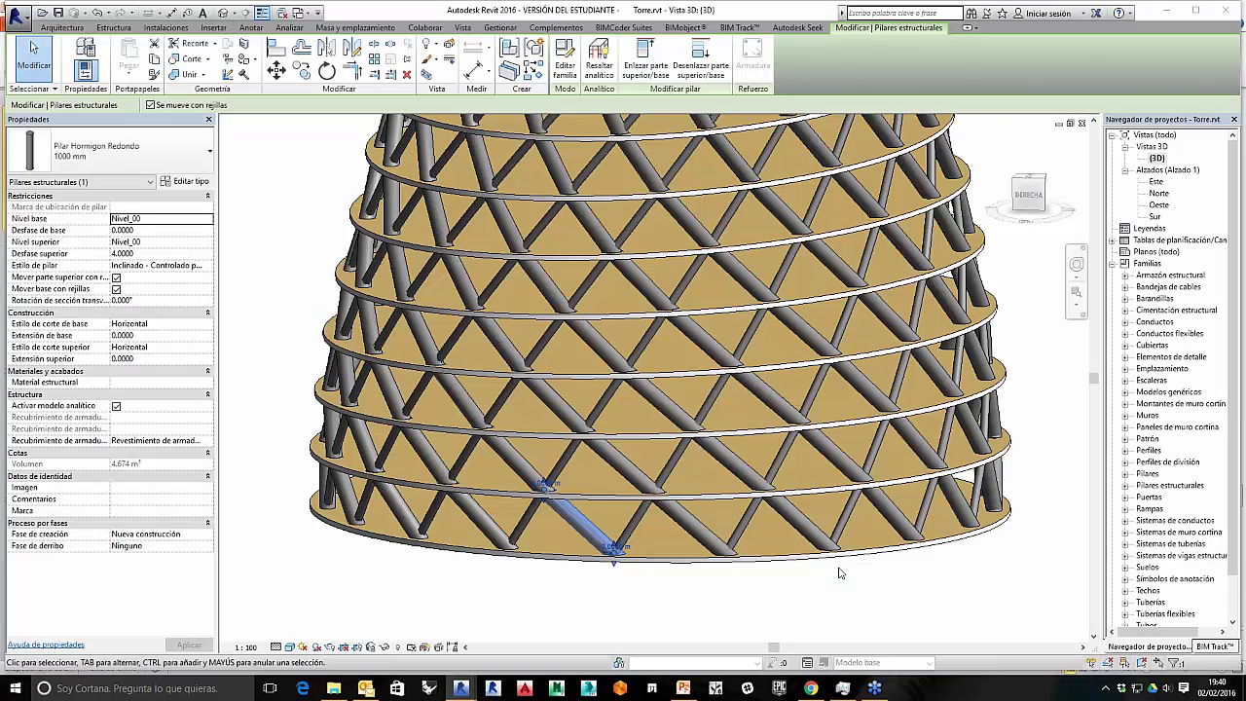
{"action": "left_click", "coordinate": [839, 573]}
{"action": "scroll", "coordinate": [839, 572], "scroll_direction": "up", "scroll_amount": 3}
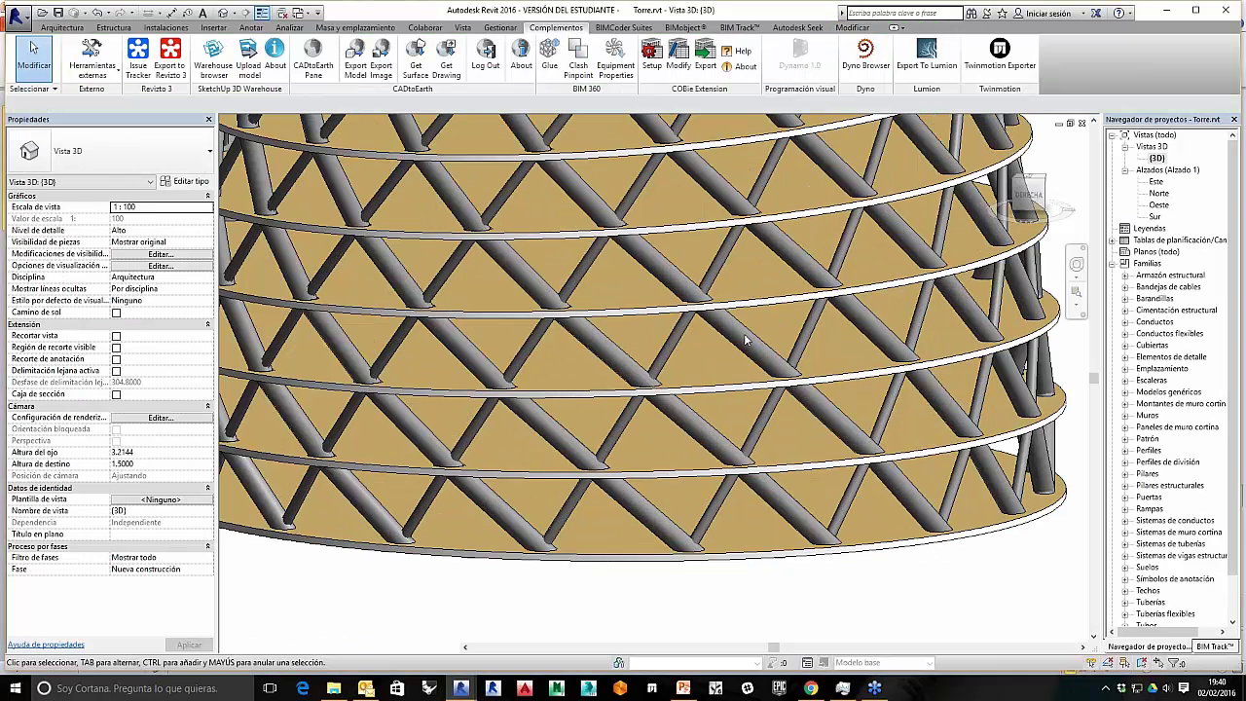
{"action": "left_click", "coordinate": [742, 332]}
{"action": "left_click", "coordinate": [804, 343]}
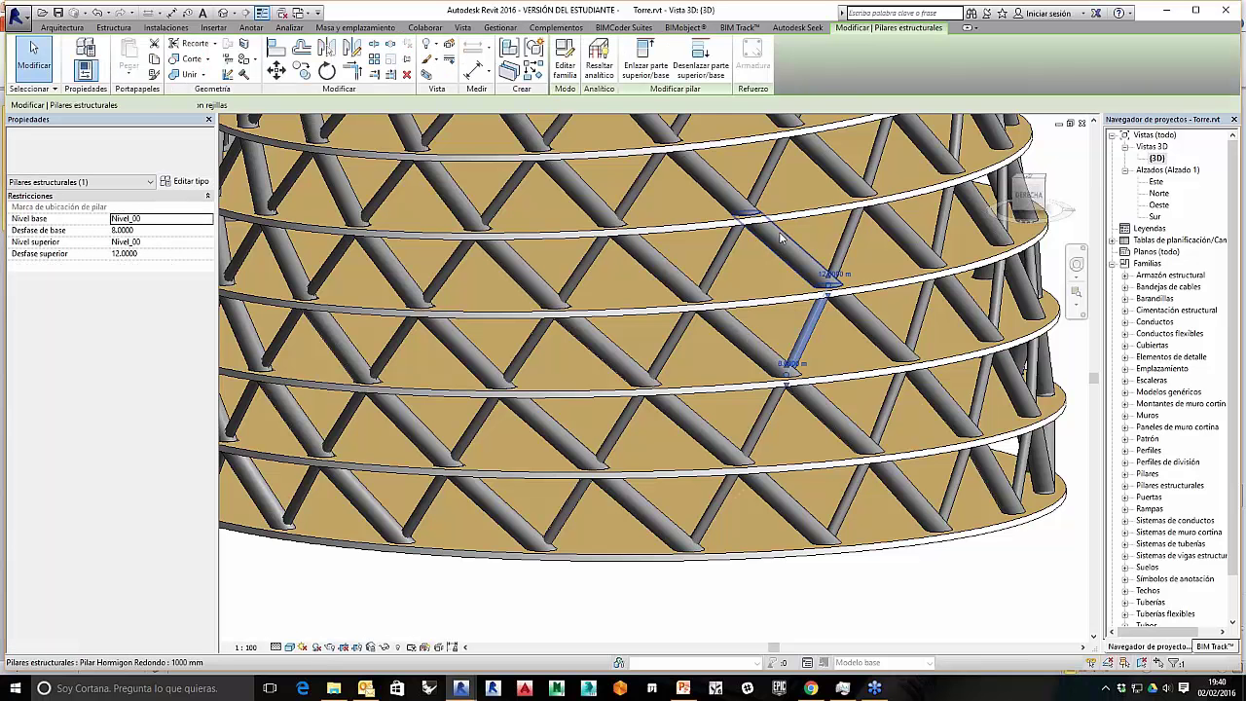
{"action": "left_click", "coordinate": [708, 173]}
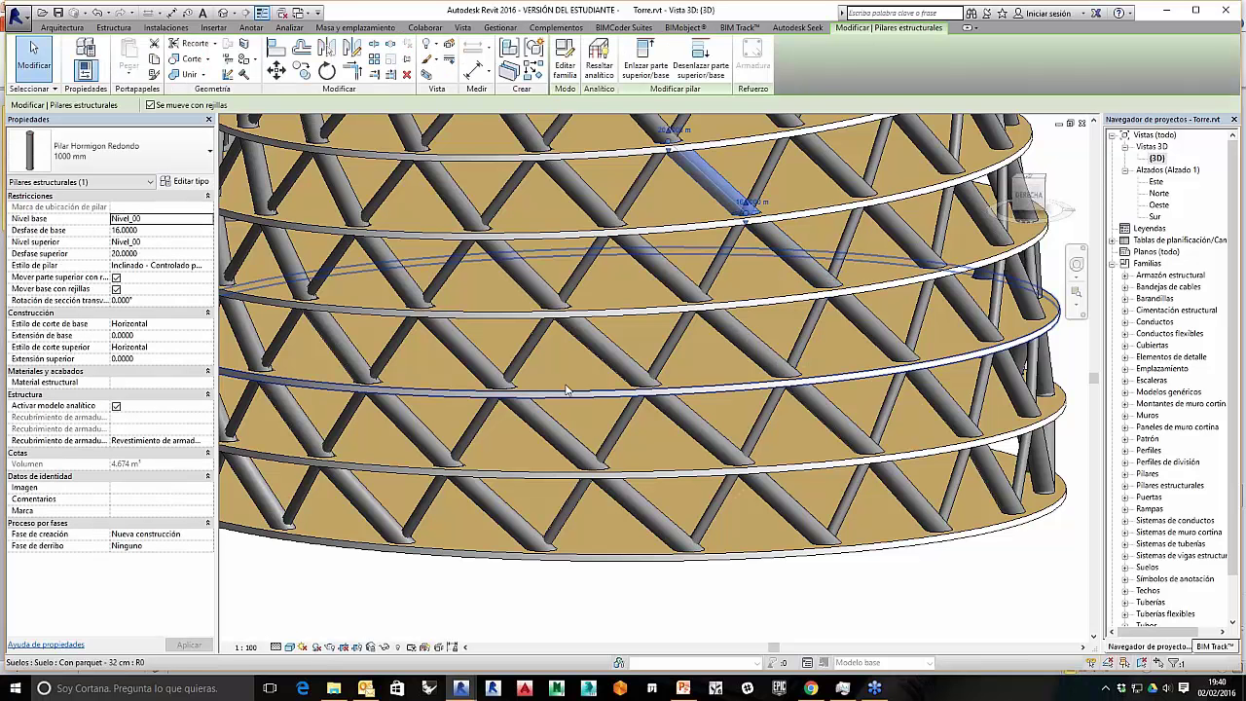
{"action": "scroll", "coordinate": [565, 390], "scroll_direction": "down", "scroll_amount": 5}
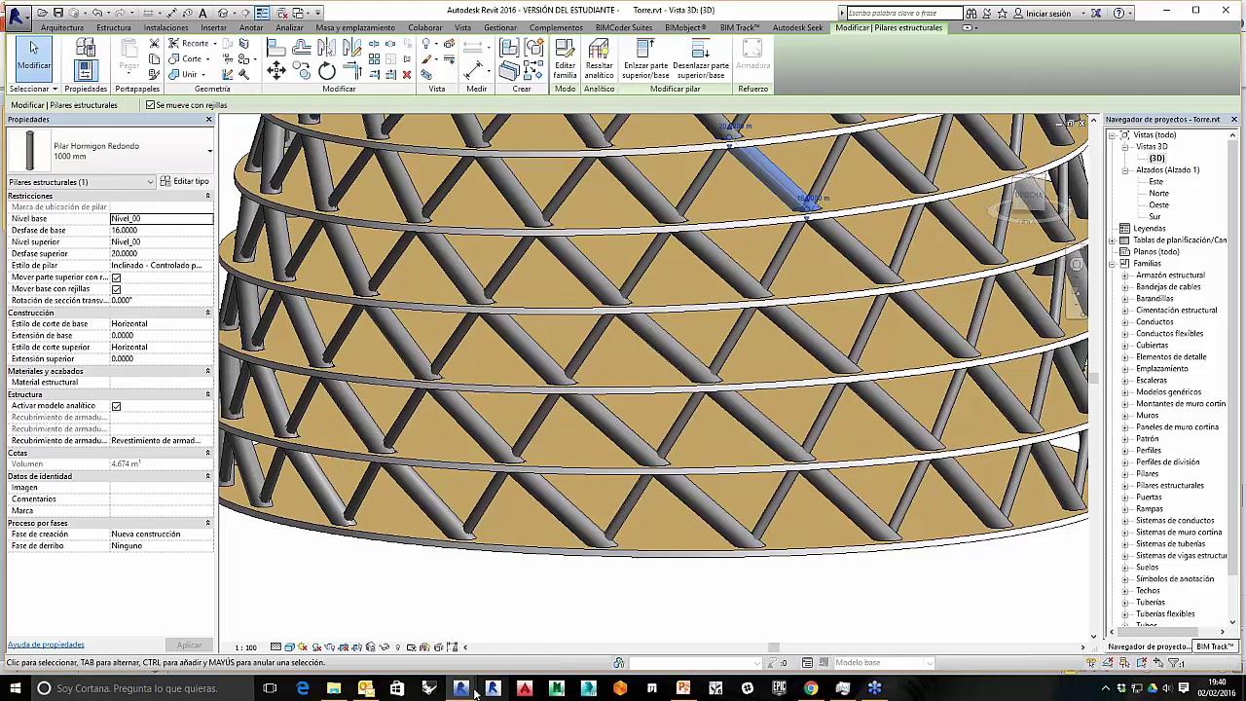
Step: Switch to Dynamo and unfreeze the Curve.Offset node with the 0.3 distance that feeds the FACHADA group
{"action": "left_click", "coordinate": [461, 688]}
{"action": "scroll", "coordinate": [603, 487], "scroll_direction": "down", "scroll_amount": 5}
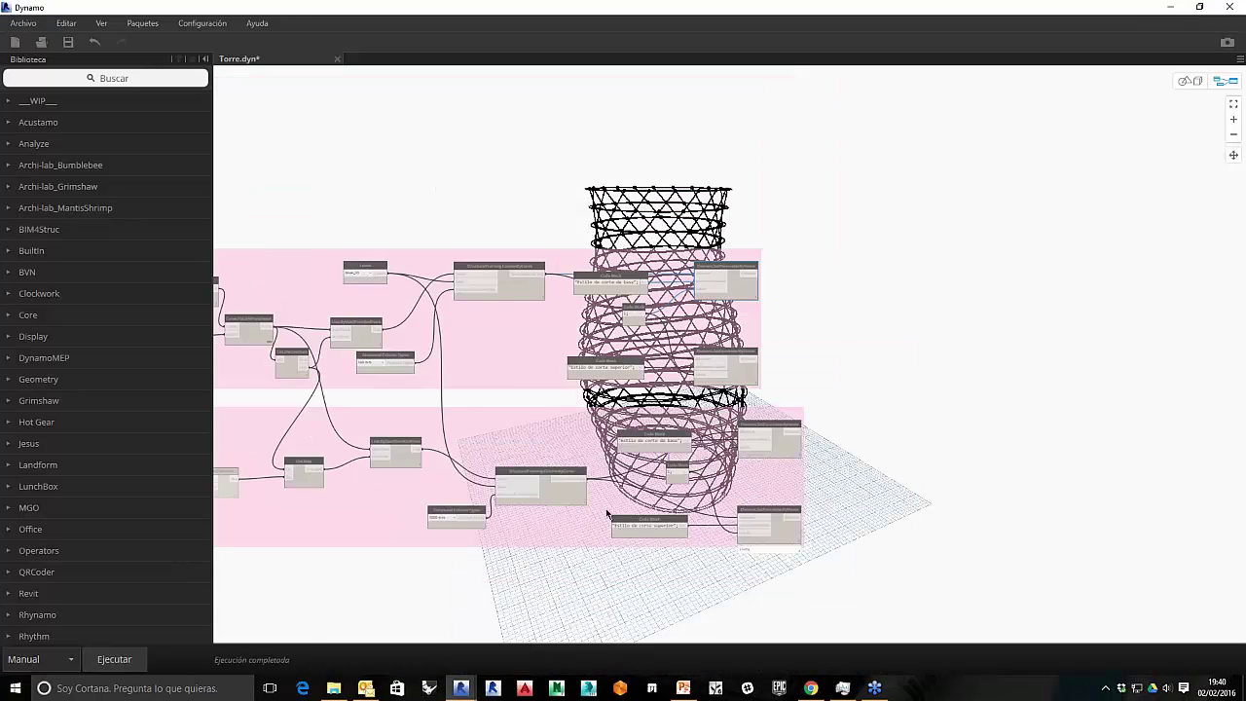
{"action": "middle_click_drag", "start_coordinate": [593, 475], "coordinate": [873, 486]}
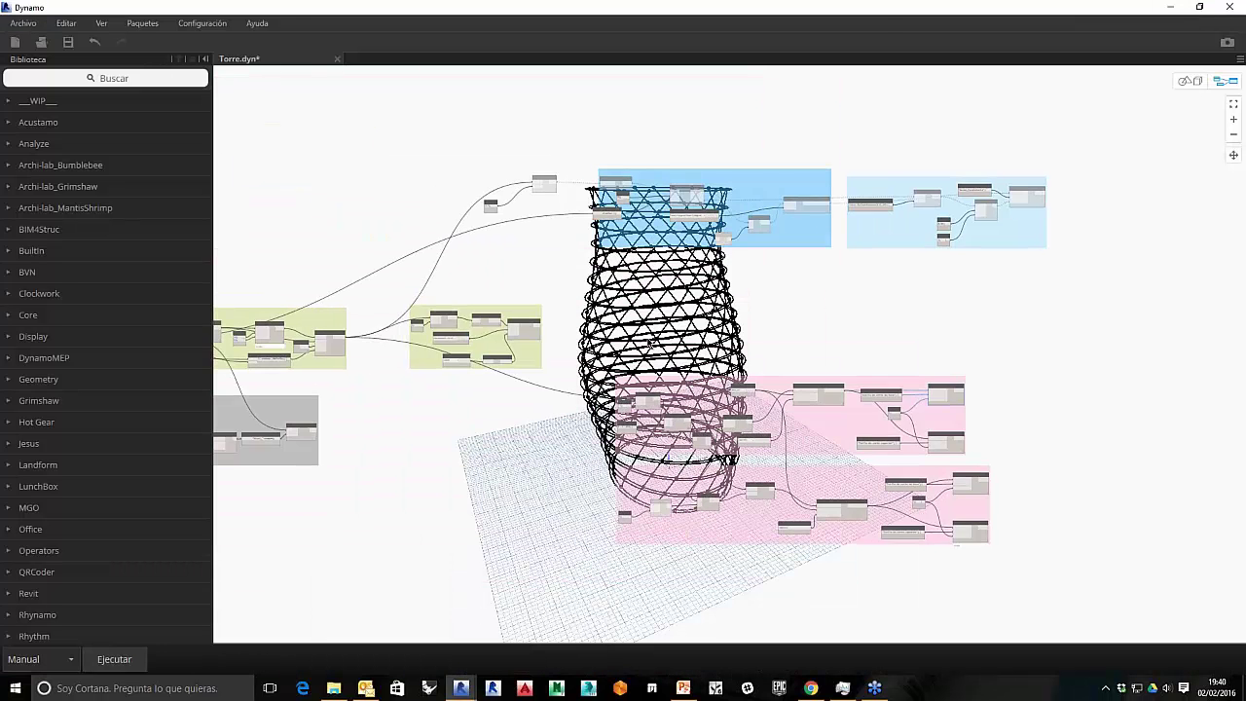
{"action": "middle_click_drag", "start_coordinate": [657, 306], "coordinate": [608, 390]}
{"action": "scroll", "coordinate": [492, 246], "scroll_direction": "up", "scroll_amount": 2}
{"action": "scroll", "coordinate": [493, 250], "scroll_direction": "up", "scroll_amount": 5}
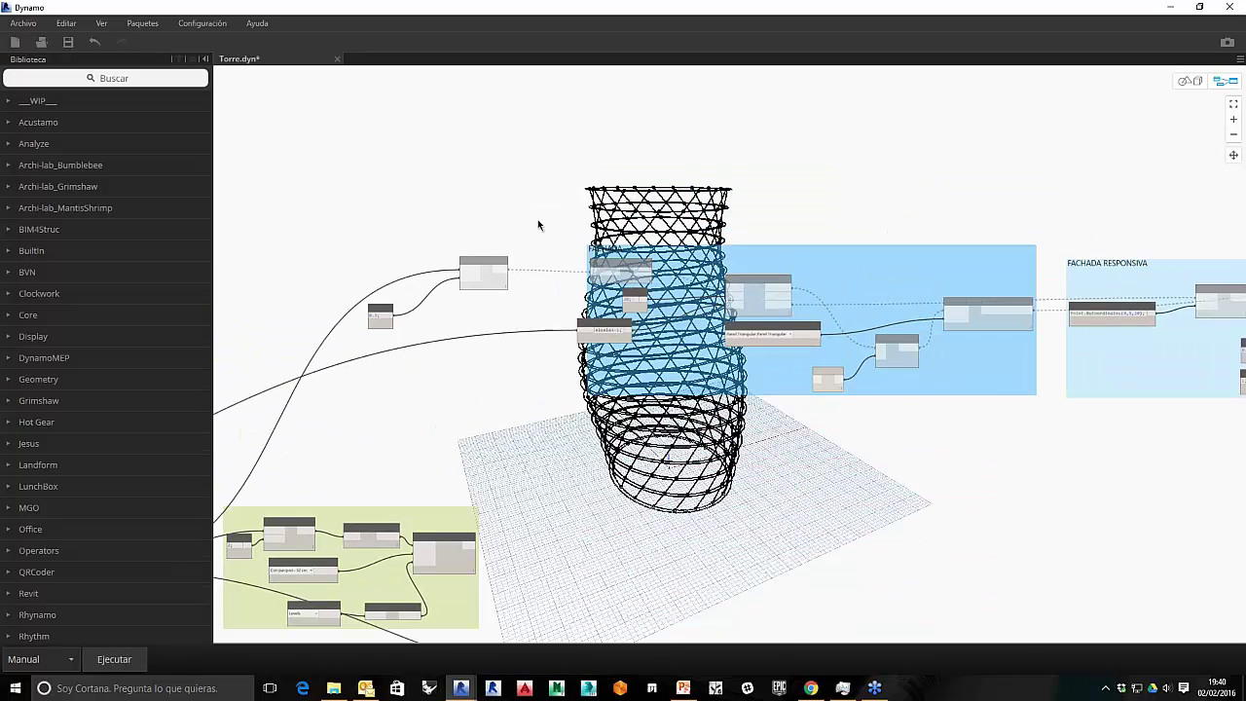
{"action": "scroll", "coordinate": [503, 271], "scroll_direction": "up", "scroll_amount": 3}
{"action": "right_click", "coordinate": [471, 281]}
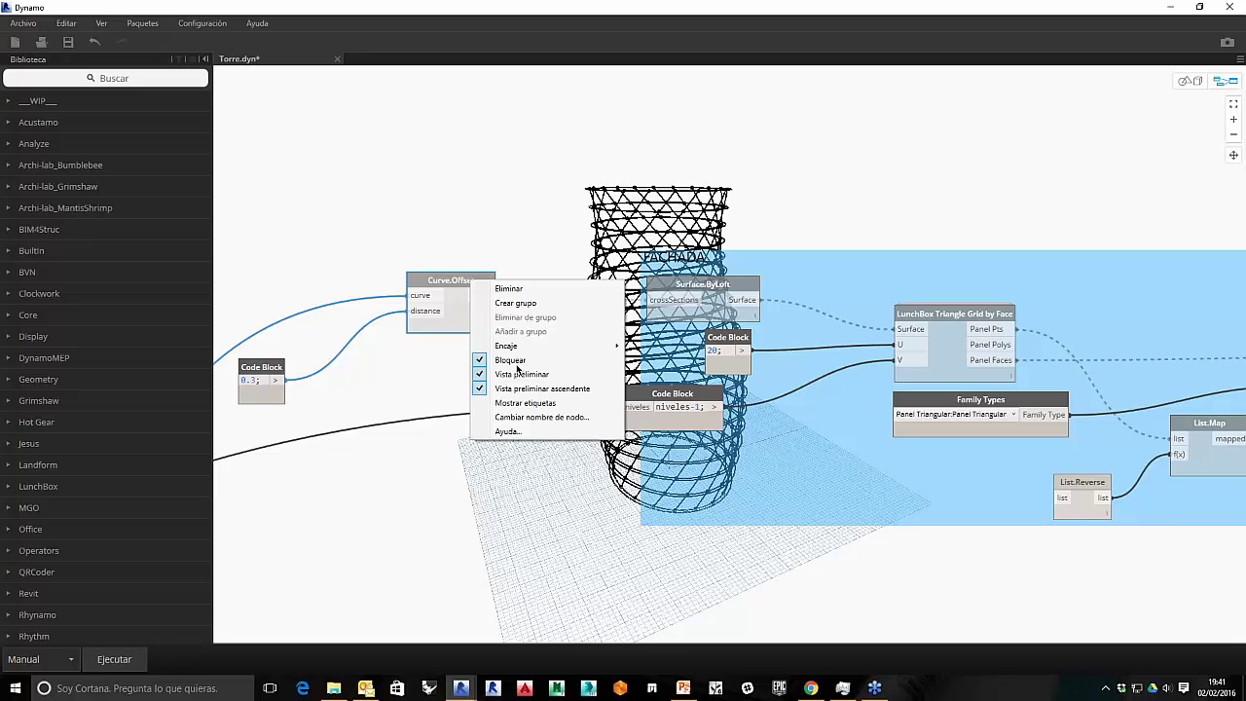
{"action": "left_click", "coordinate": [508, 371]}
Step: Unfreeze the Surface.ByLoft node in FACHADA and run the graph to loft the facade surface
{"action": "middle_click_drag", "start_coordinate": [503, 369], "coordinate": [469, 350]}
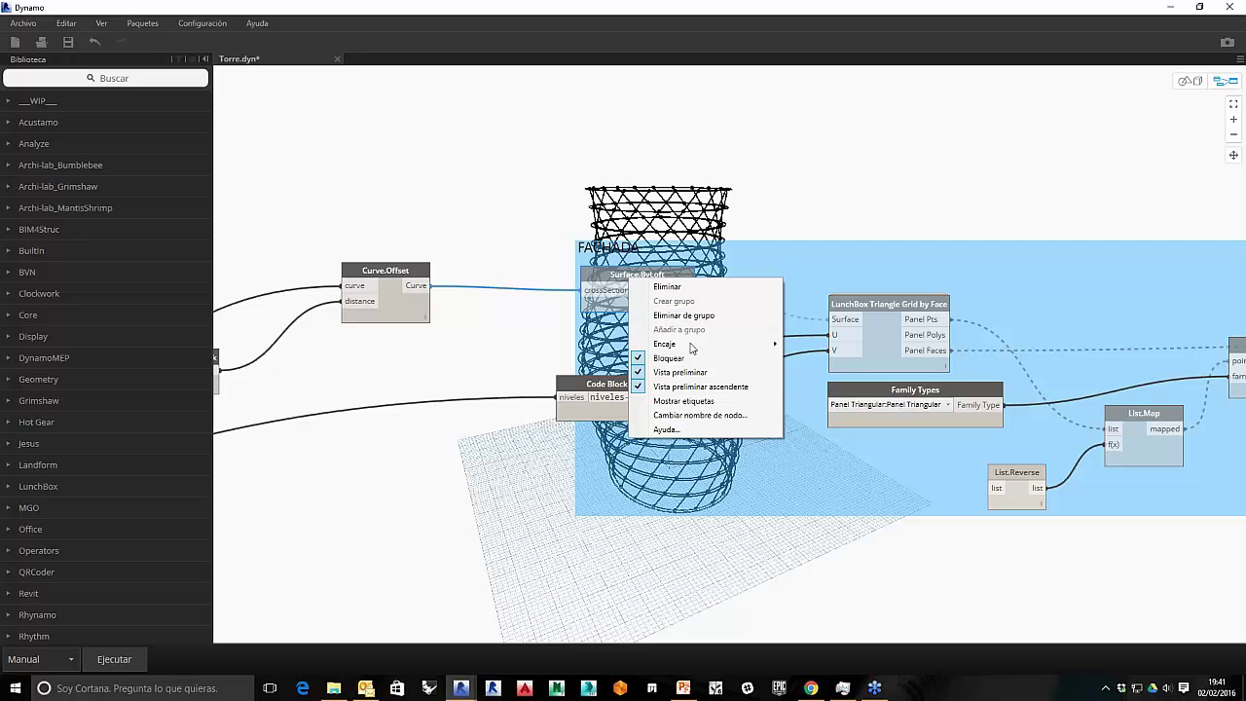
{"action": "left_click", "coordinate": [647, 358]}
{"action": "left_click", "coordinate": [142, 658]}
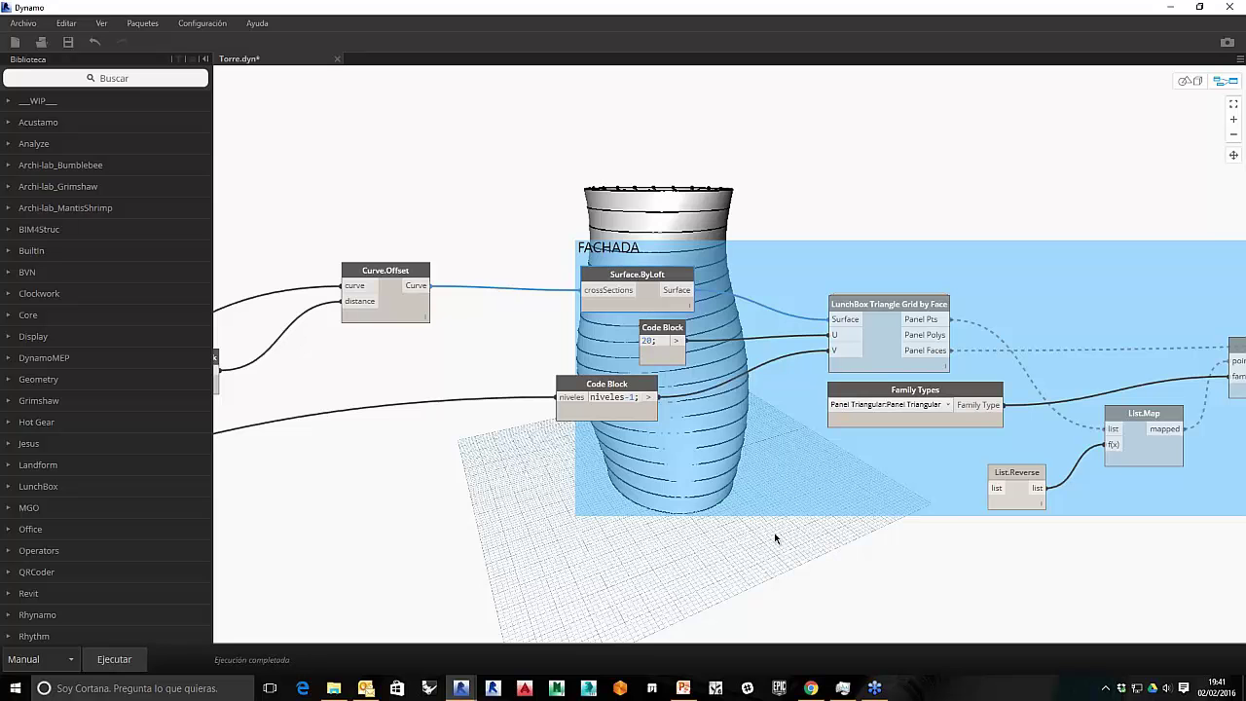
Step: Unfreeze the LunchBox Triangle Grid by Face node in FACHADA and run the graph to divide the lofted surface into triangles
{"action": "key", "text": "ctrl+b"}
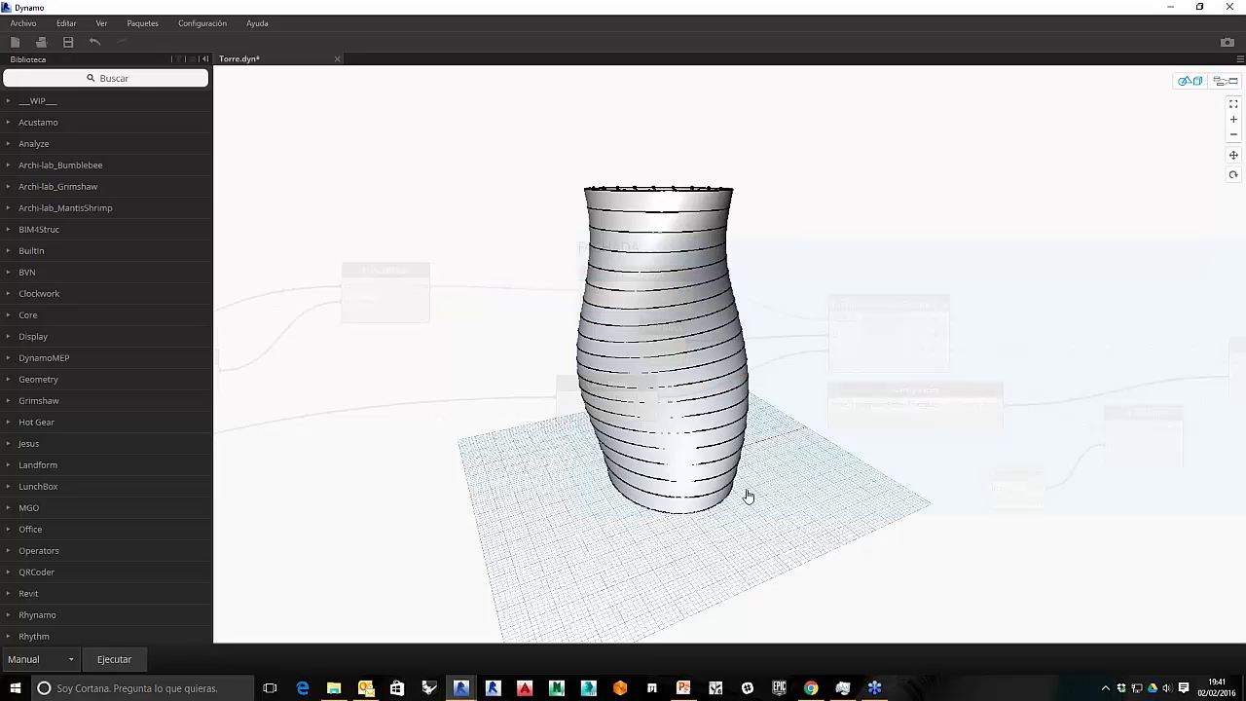
{"action": "left_click_drag", "start_coordinate": [745, 495], "coordinate": [701, 506]}
{"action": "mouse_move", "coordinate": [701, 506]}
{"action": "right_mouse_down"}
{"action": "mouse_move", "coordinate": [717, 493]}
{"action": "mouse_move", "coordinate": [665, 506]}
{"action": "mouse_move", "coordinate": [629, 461]}
{"action": "mouse_move", "coordinate": [826, 447]}
{"action": "mouse_move", "coordinate": [645, 483]}
{"action": "mouse_move", "coordinate": [695, 480]}
{"action": "mouse_move", "coordinate": [674, 498]}
{"action": "right_mouse_up"}
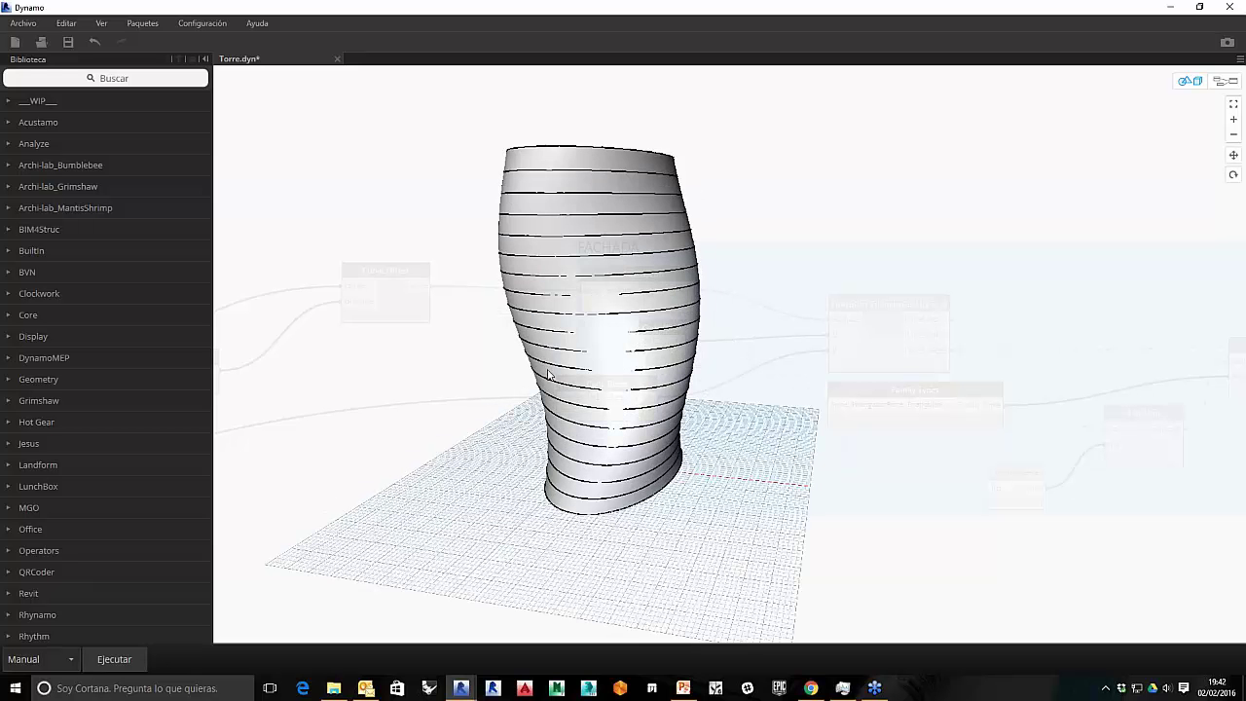
{"action": "right_click_drag", "start_coordinate": [674, 494], "coordinate": [668, 465]}
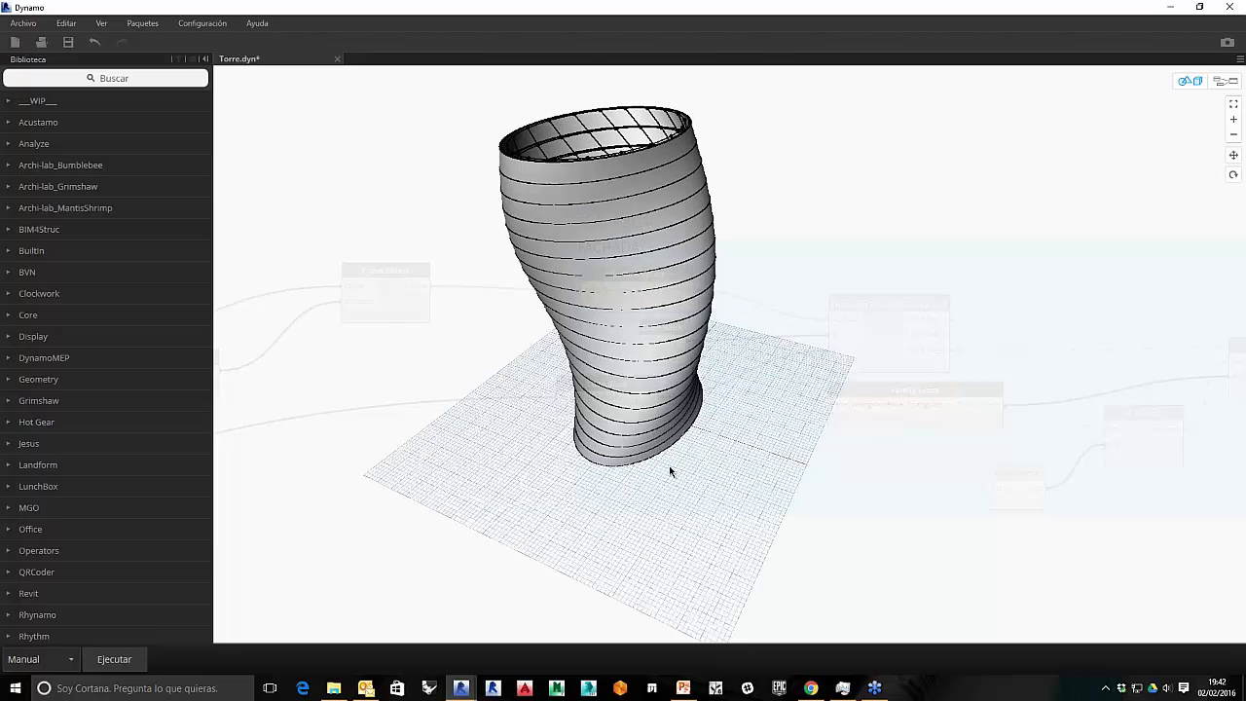
{"action": "key", "text": "ctrl+b"}
{"action": "middle_click_drag", "start_coordinate": [799, 539], "coordinate": [607, 498]}
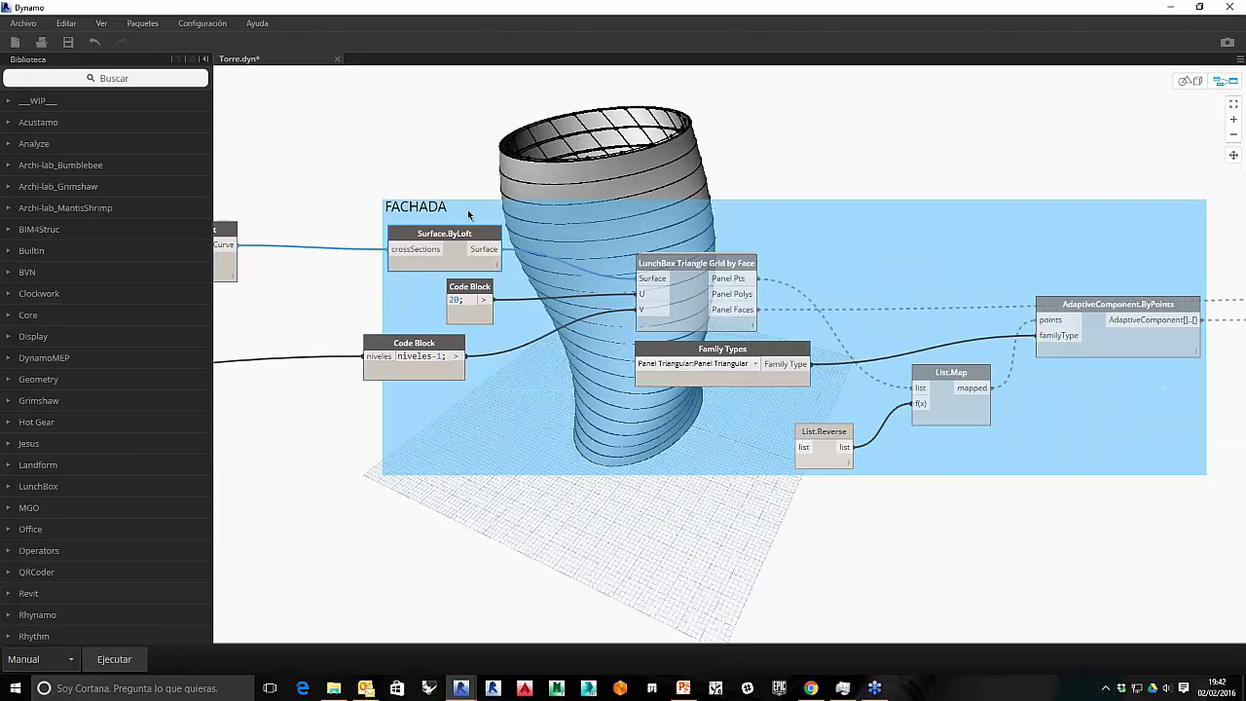
{"action": "right_click", "coordinate": [691, 269]}
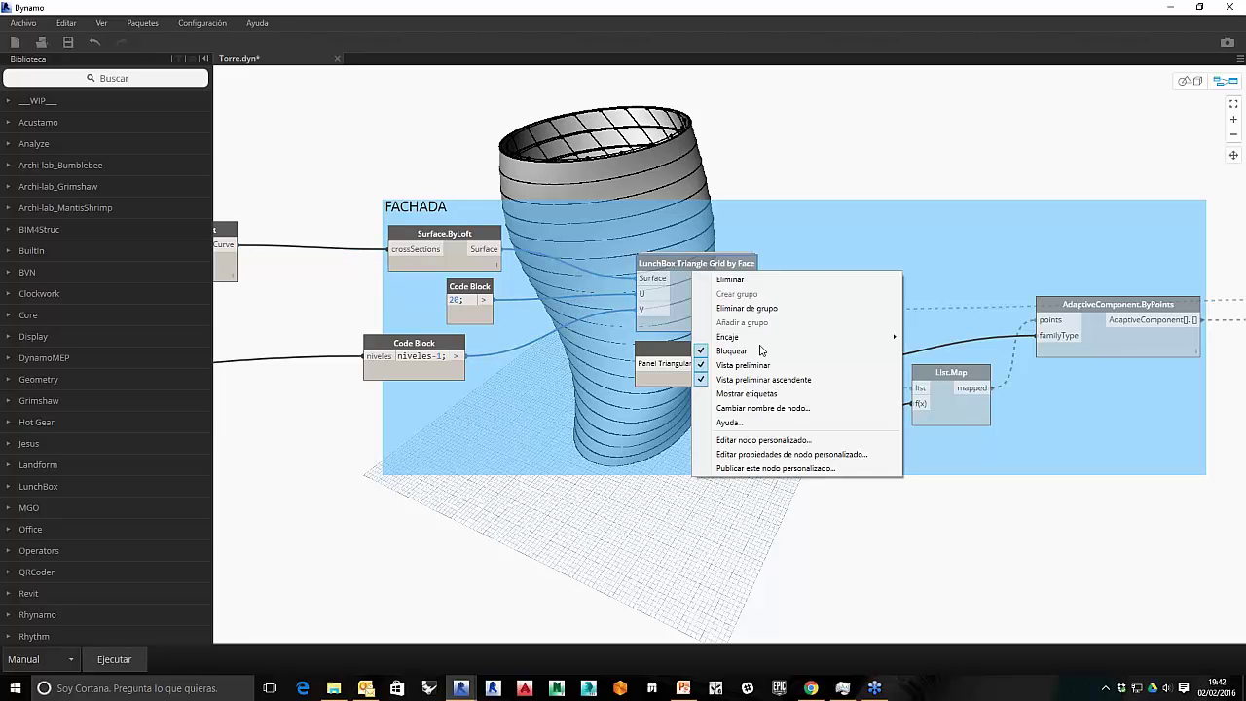
{"action": "left_click", "coordinate": [551, 479]}
{"action": "left_click", "coordinate": [126, 659]}
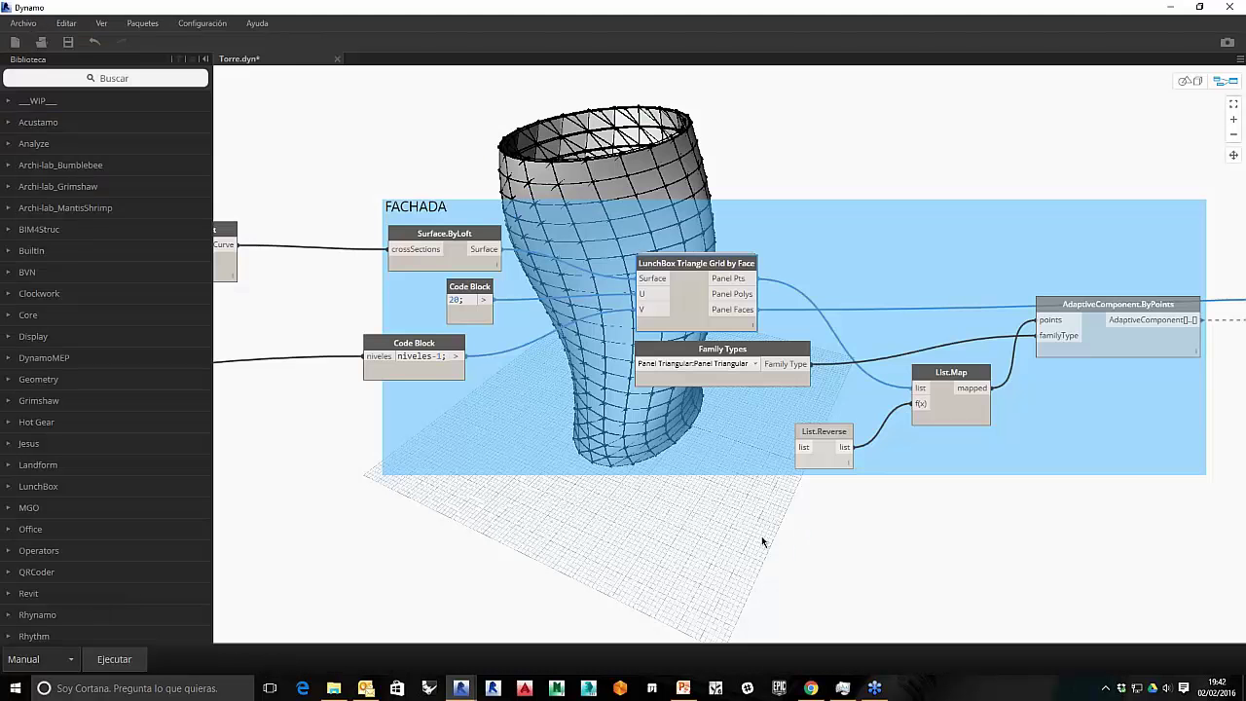
Step: Unfreeze the AdaptiveComponent.ByPoints node at the end of the FACHADA group
{"action": "middle_click_drag", "start_coordinate": [767, 536], "coordinate": [723, 540]}
{"action": "middle_click_drag", "start_coordinate": [844, 503], "coordinate": [736, 453]}
{"action": "mouse_move", "coordinate": [823, 273]}
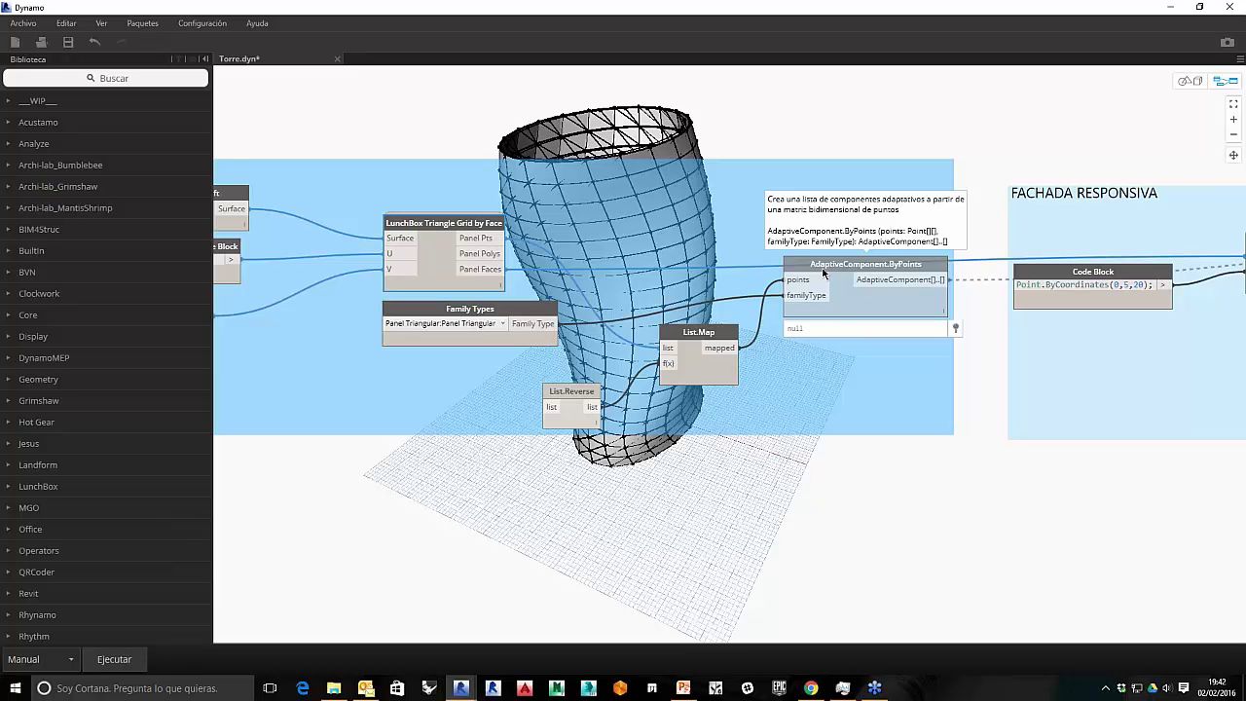
{"action": "right_click", "coordinate": [823, 273]}
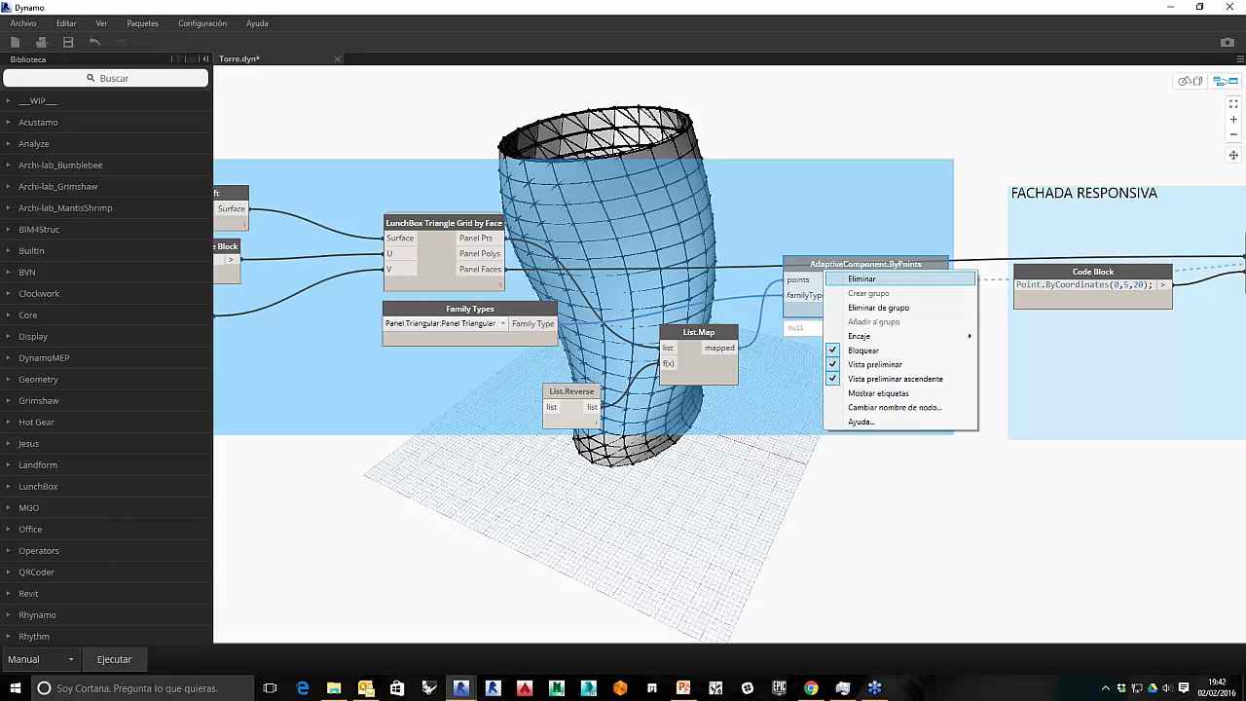
{"action": "left_click", "coordinate": [878, 441]}
{"action": "middle_click_drag", "start_coordinate": [880, 435], "coordinate": [573, 426]}
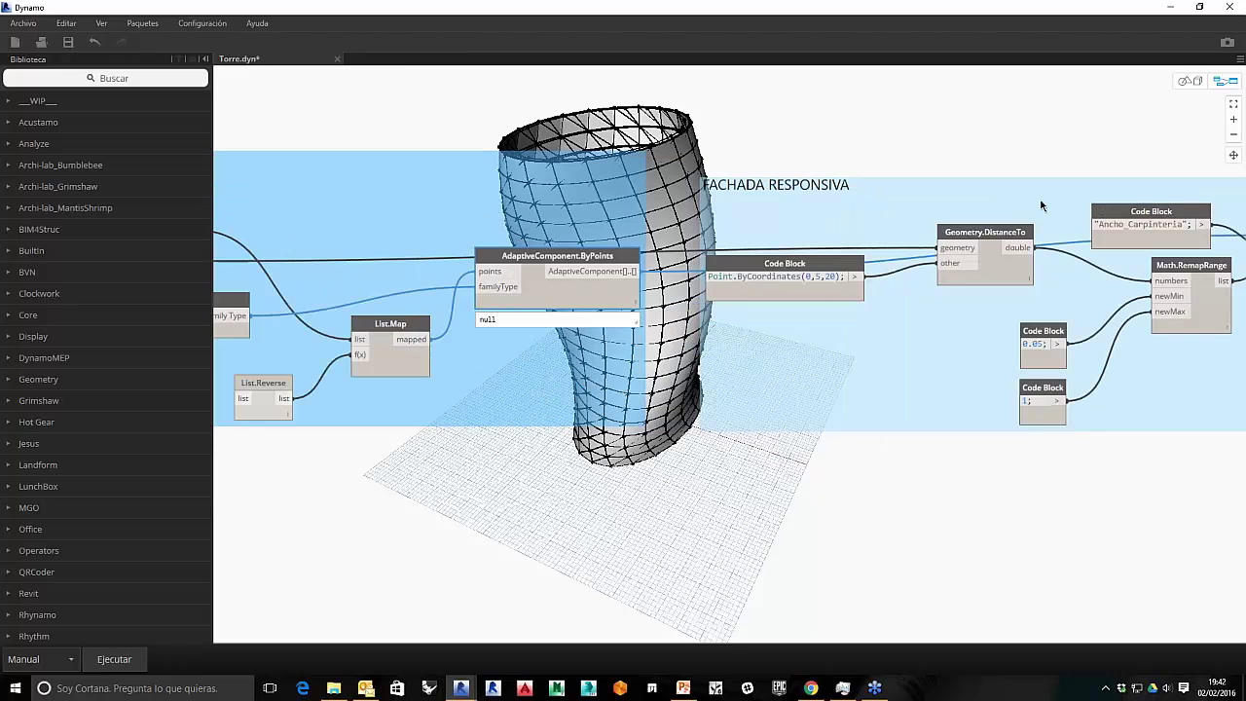
Step: Freeze the Geometry.DistanceTo node in FACHADA RESPONSIVA and run the graph to place the Panel Triangular components on the facade
{"action": "left_click", "coordinate": [1169, 8]}
{"action": "mouse_move", "coordinate": [462, 688]}
{"action": "left_click", "coordinate": [516, 635]}
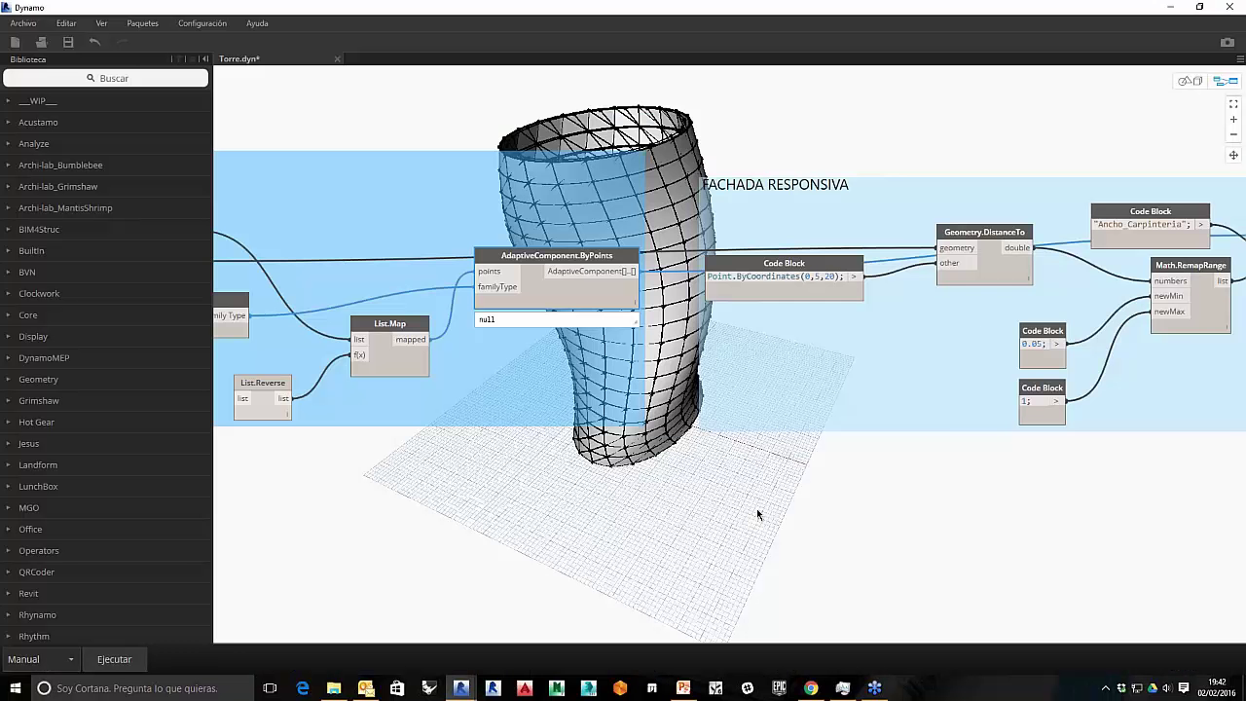
{"action": "middle_click_drag", "start_coordinate": [756, 508], "coordinate": [713, 515]}
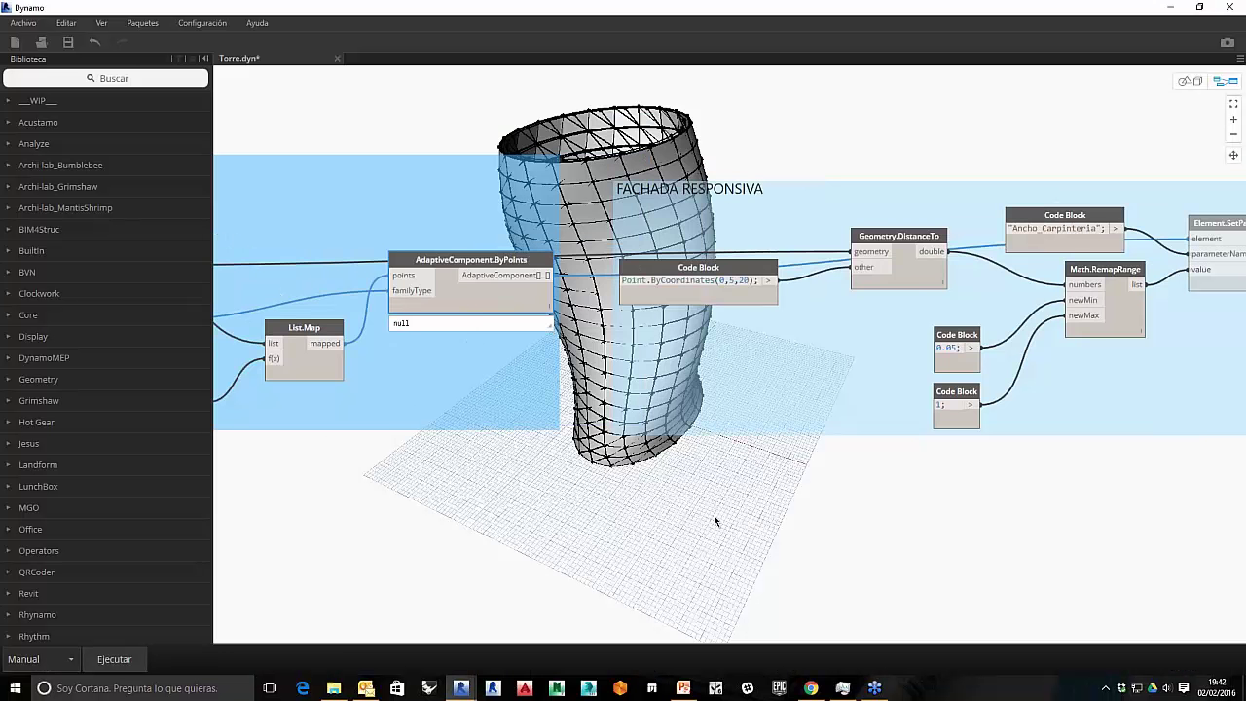
{"action": "scroll", "coordinate": [714, 515], "scroll_direction": "down", "scroll_amount": 2}
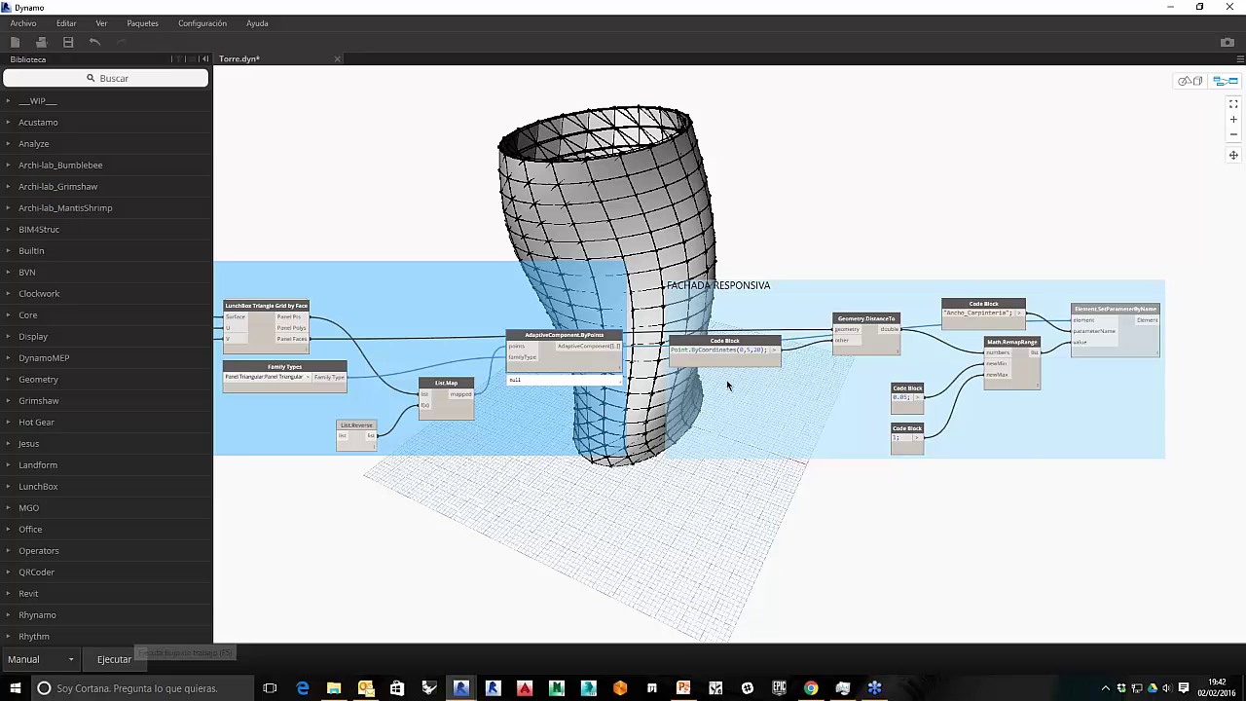
{"action": "right_click", "coordinate": [863, 323]}
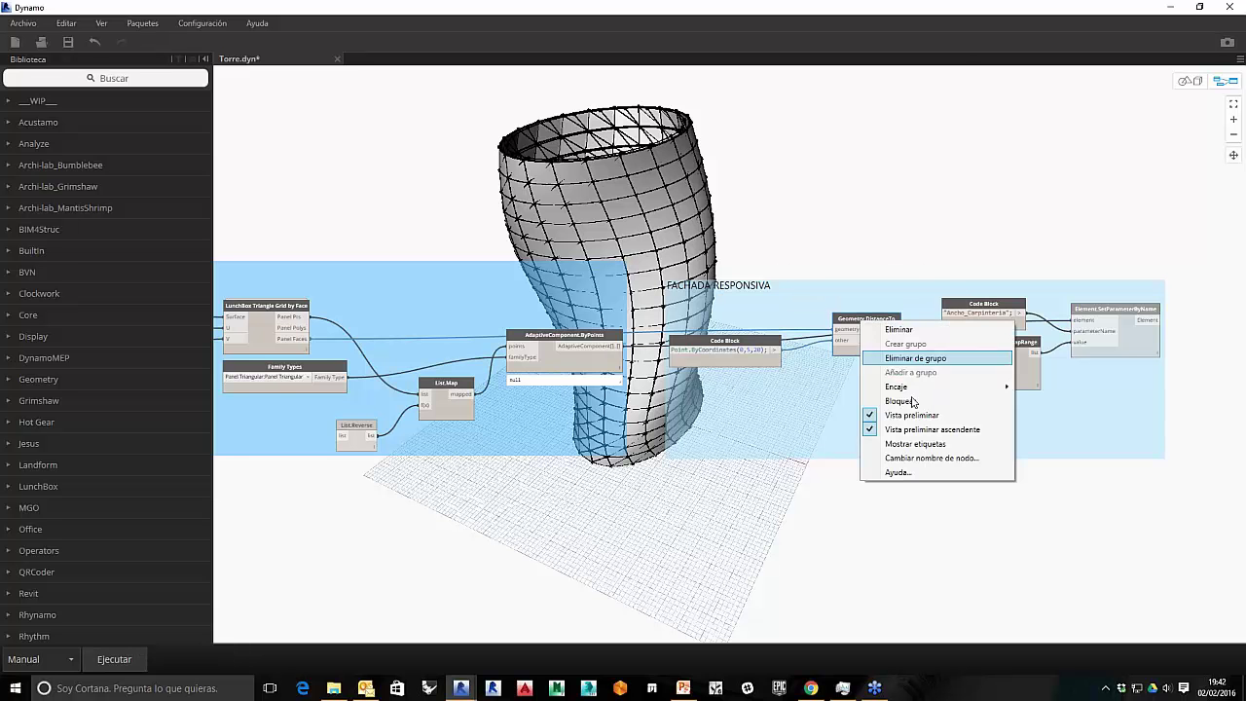
{"action": "left_click", "coordinate": [897, 401]}
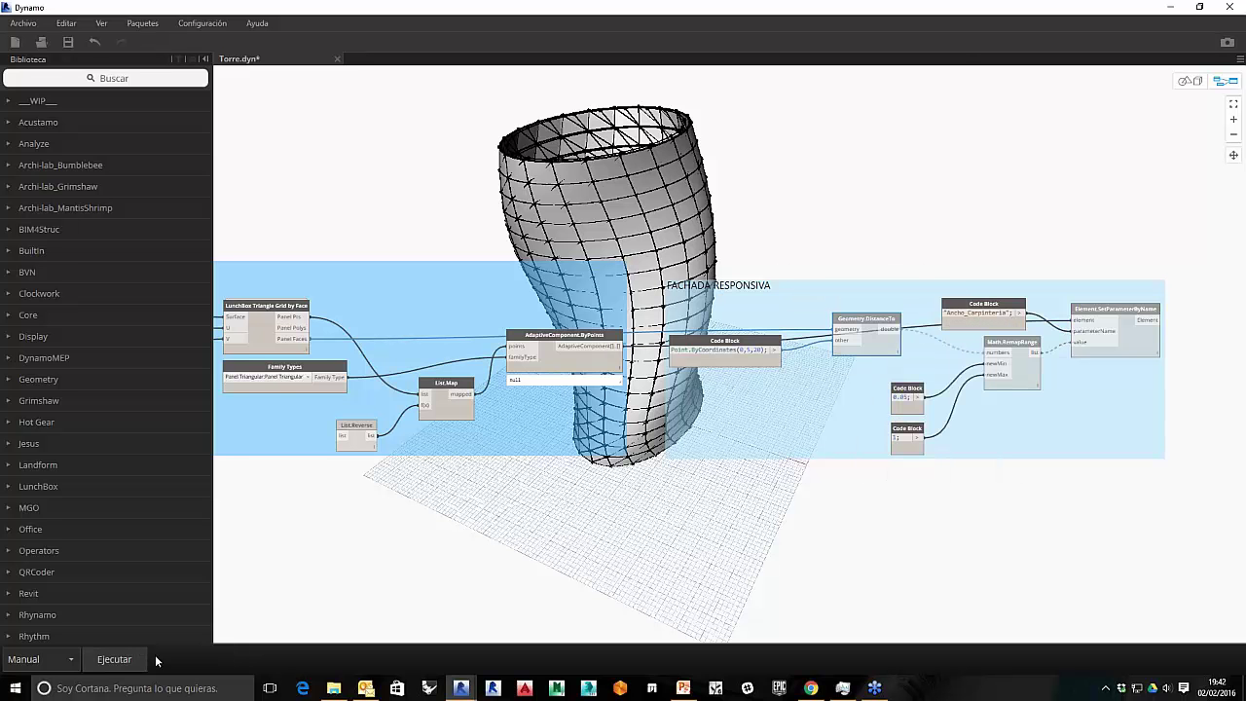
{"action": "left_click", "coordinate": [109, 659]}
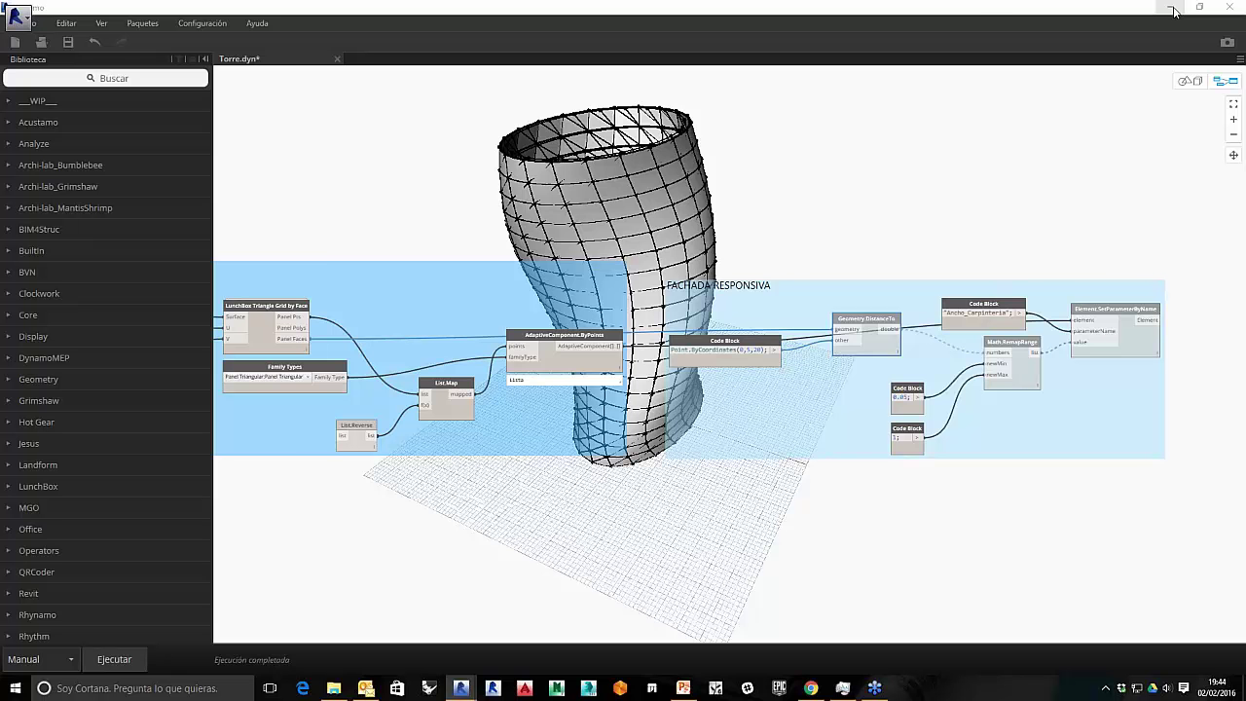
Step: Switch to Revit and select a triangular facade panel near the top of the tower to inspect its properties
{"action": "left_click", "coordinate": [1173, 14]}
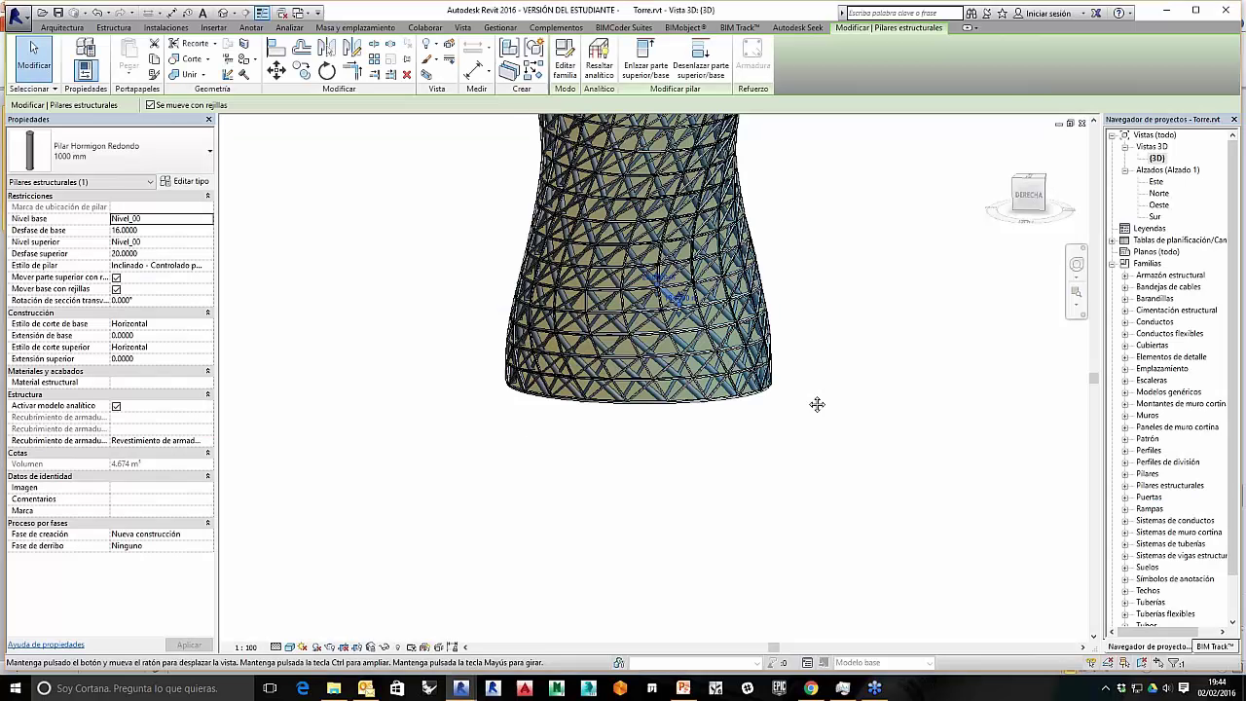
{"action": "scroll", "coordinate": [863, 452], "scroll_direction": "down", "scroll_amount": 2}
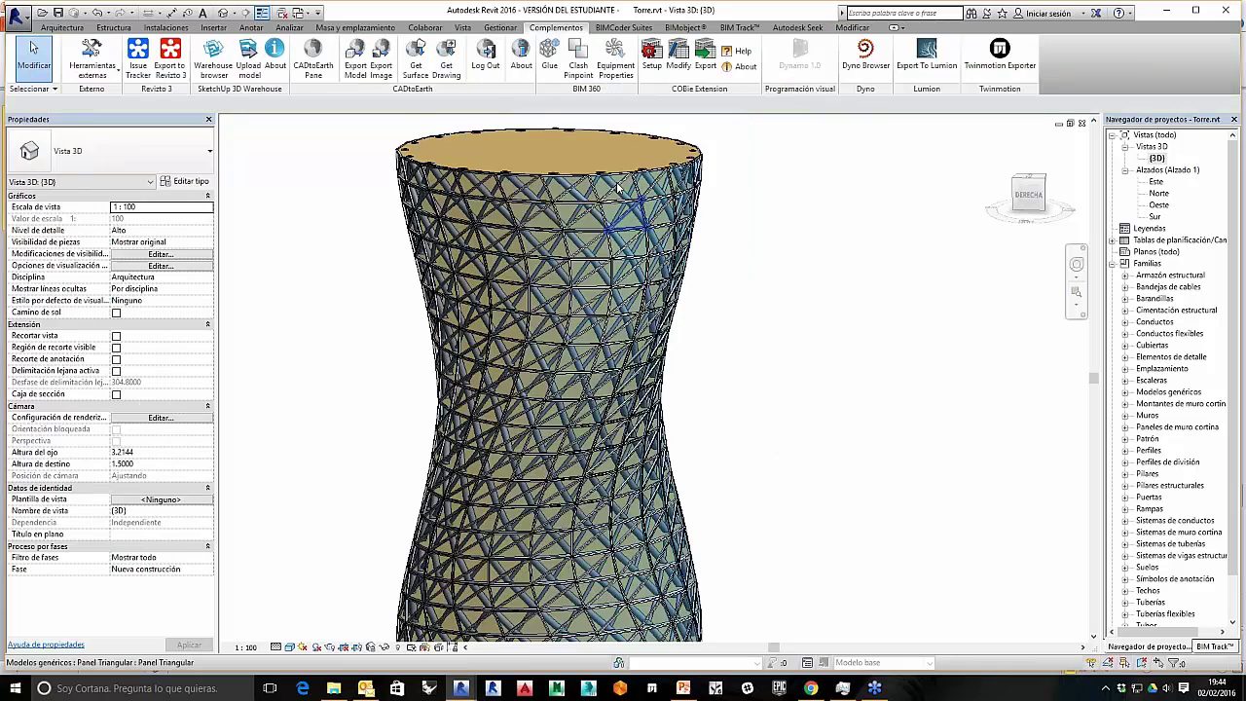
{"action": "scroll", "coordinate": [617, 187], "scroll_direction": "up", "scroll_amount": 3}
{"action": "left_click", "coordinate": [589, 175]}
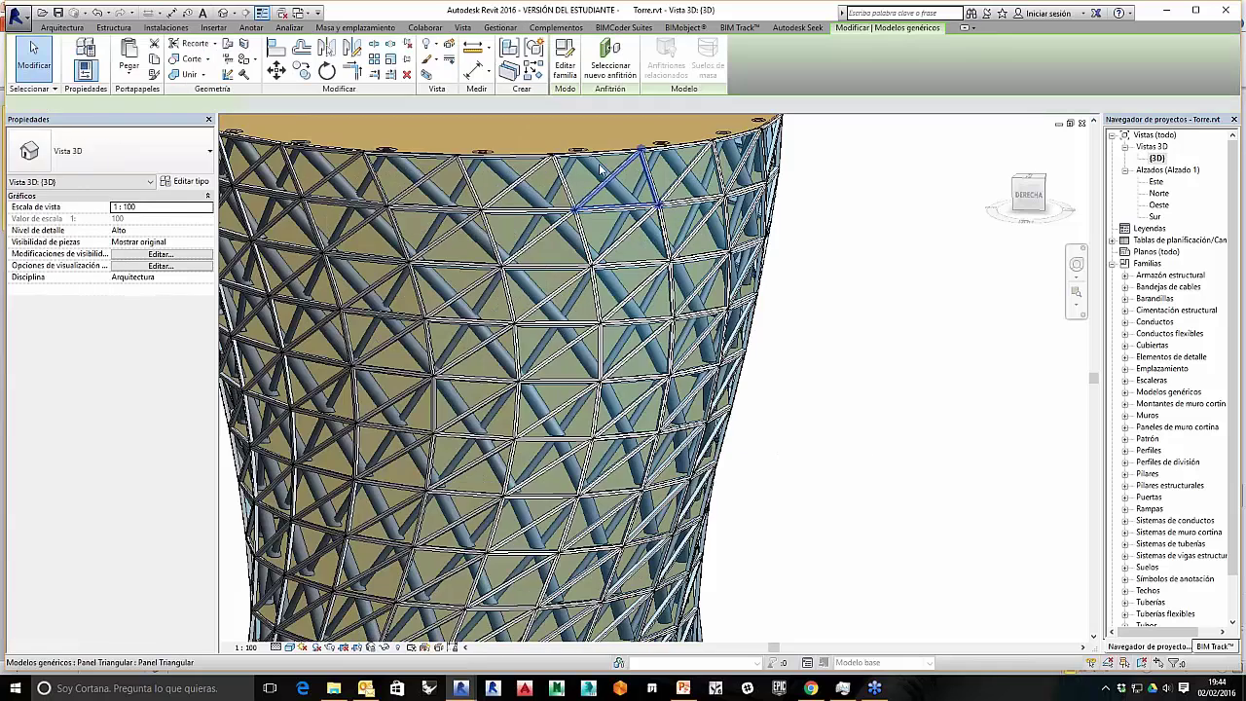
{"action": "scroll", "coordinate": [736, 277], "scroll_direction": "down", "scroll_amount": 5}
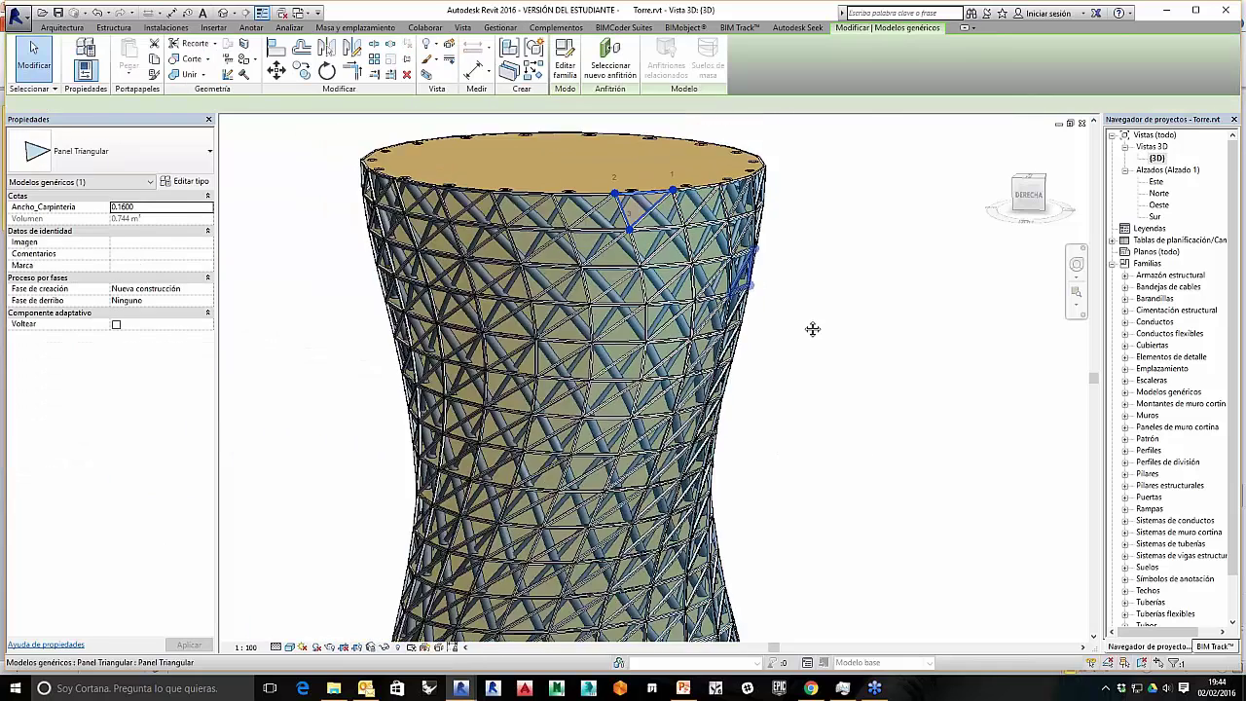
Step: Open the Este elevation and examine the triangular panels over the tower's full height
{"action": "double_click", "coordinate": [1158, 182]}
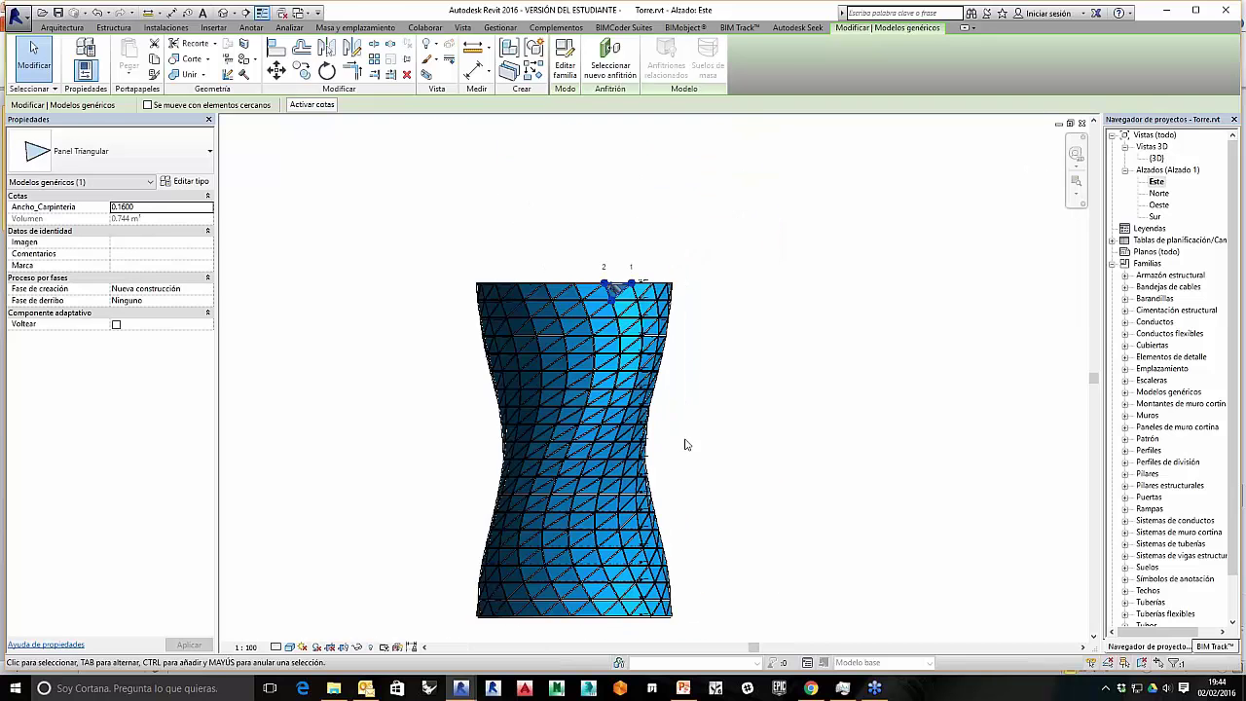
{"action": "scroll", "coordinate": [740, 438], "scroll_direction": "up", "scroll_amount": 2}
{"action": "middle_click_drag", "start_coordinate": [780, 438], "coordinate": [847, 466]}
{"action": "left_click", "coordinate": [859, 457]}
{"action": "mouse_move", "coordinate": [858, 457]}
{"action": "middle_mouse_down"}
{"action": "mouse_move", "coordinate": [862, 414]}
{"action": "mouse_move", "coordinate": [876, 409]}
{"action": "mouse_move", "coordinate": [860, 445]}
{"action": "middle_mouse_up"}
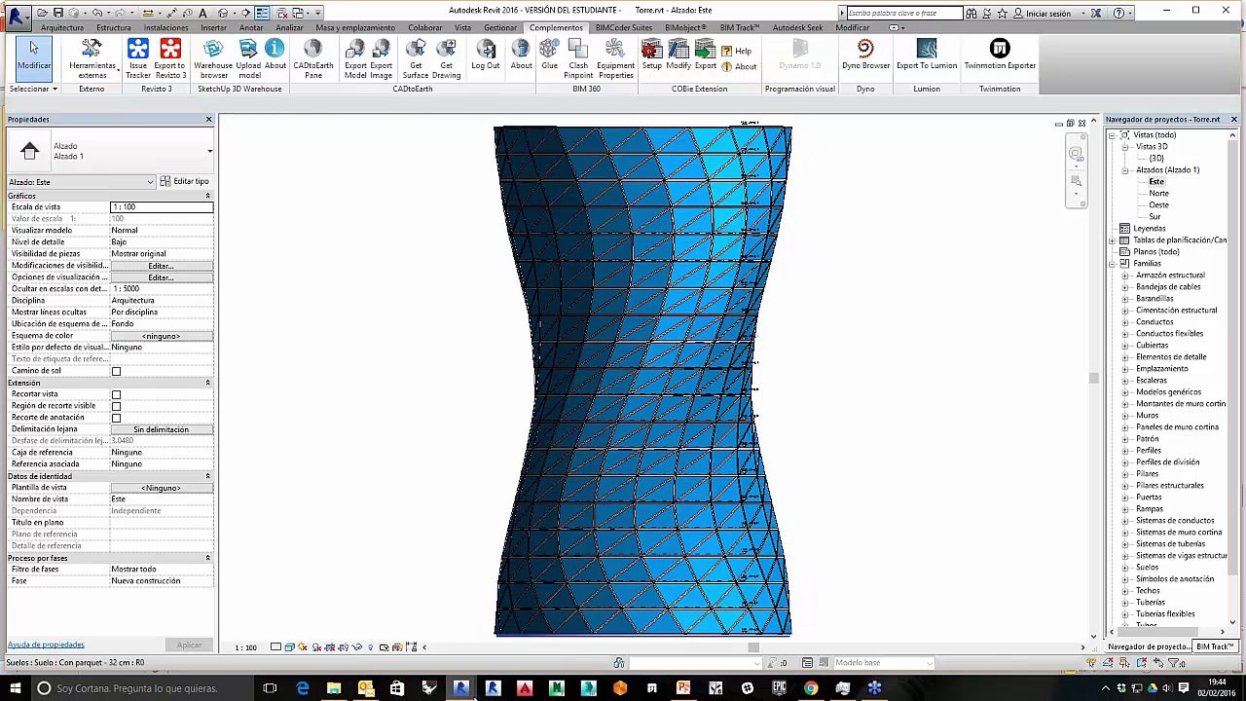
Step: Switch to Dynamo and review the nodes of the FACHADA RESPONSIVA group, from the attractor point to Element.SetParameterByName
{"action": "mouse_move", "coordinate": [467, 689]}
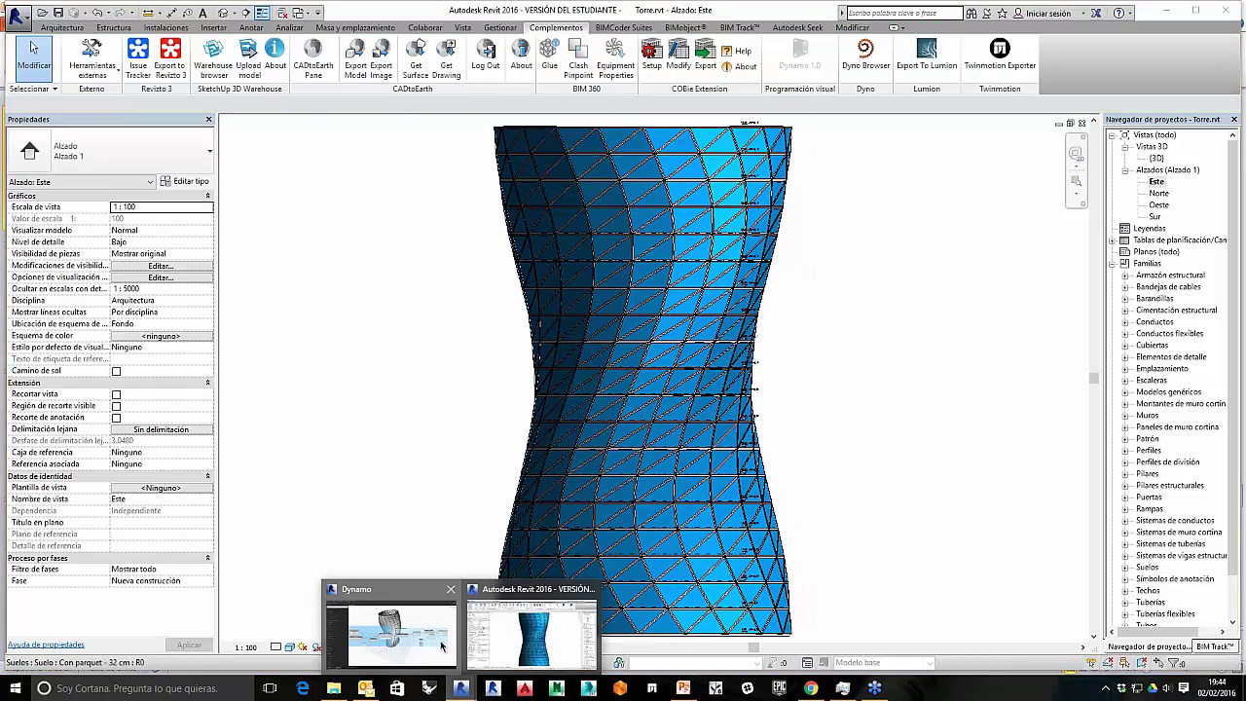
{"action": "left_click", "coordinate": [389, 633]}
{"action": "middle_click_drag", "start_coordinate": [1059, 480], "coordinate": [848, 507]}
{"action": "scroll", "coordinate": [921, 458], "scroll_direction": "up", "scroll_amount": 2}
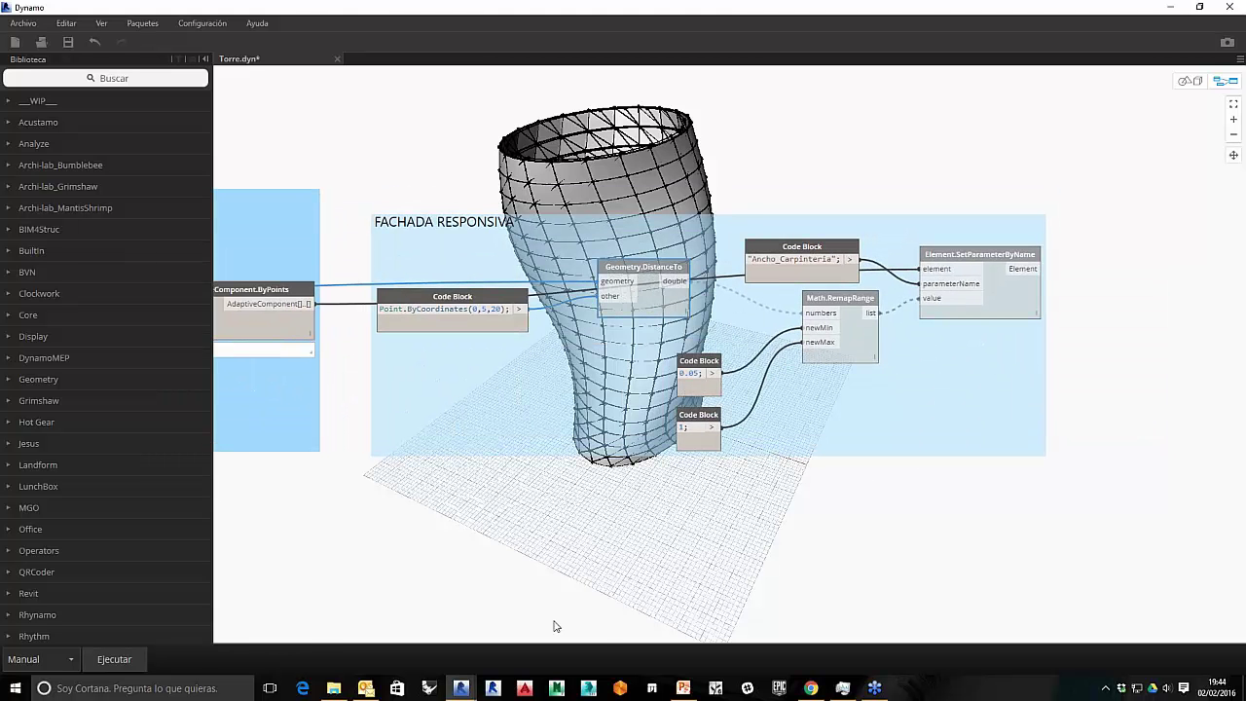
{"action": "mouse_move", "coordinate": [467, 689]}
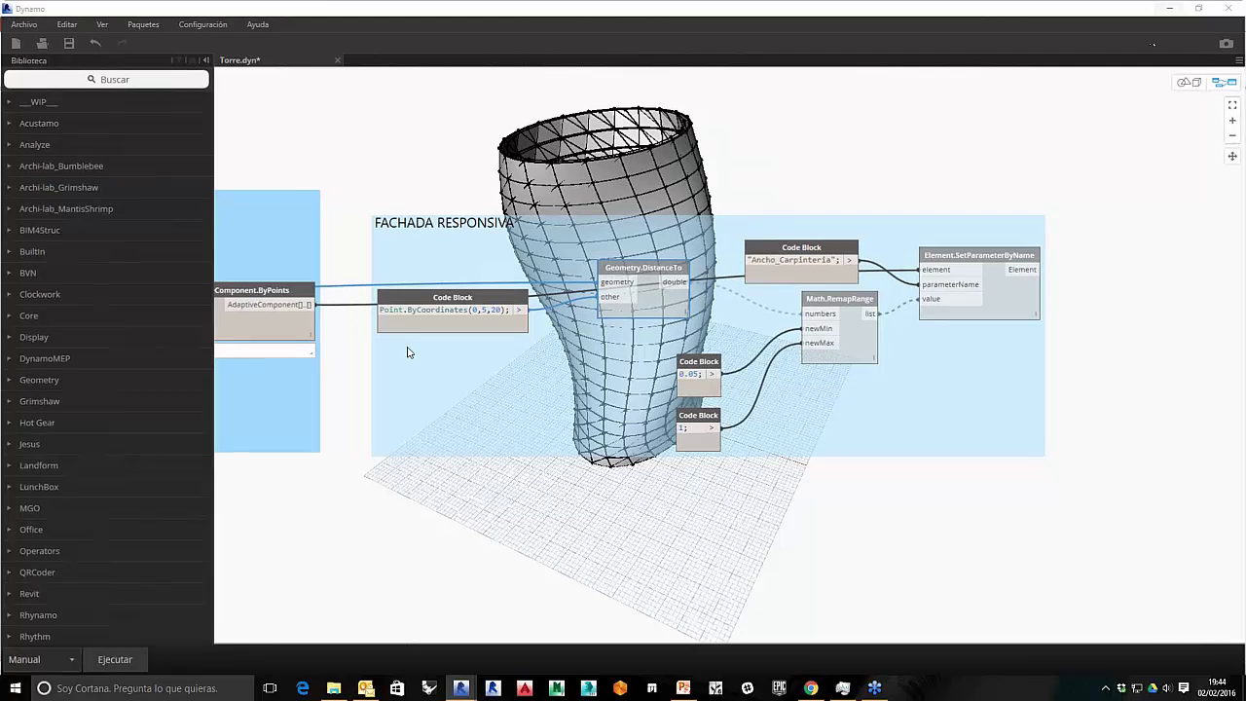
Step: Switch to Revit and inspect the type properties of the selected Panel Triangular
{"action": "key", "text": "alt+Tab"}
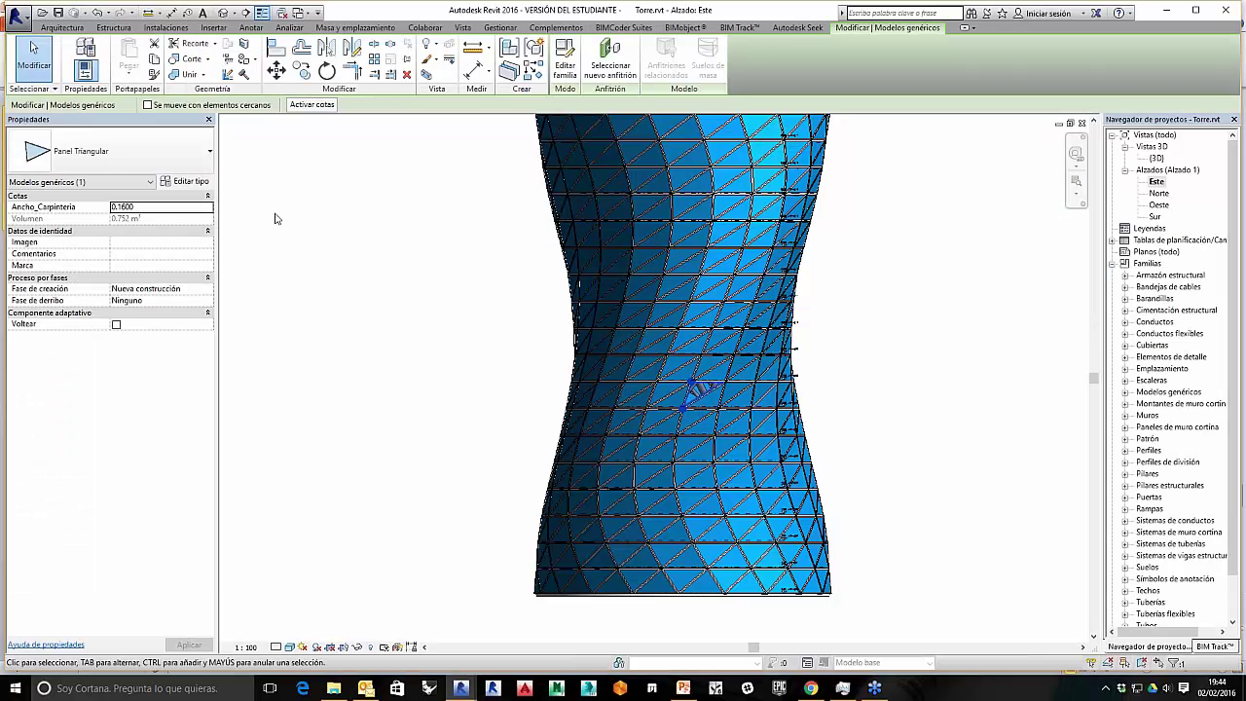
{"action": "left_click", "coordinate": [188, 181]}
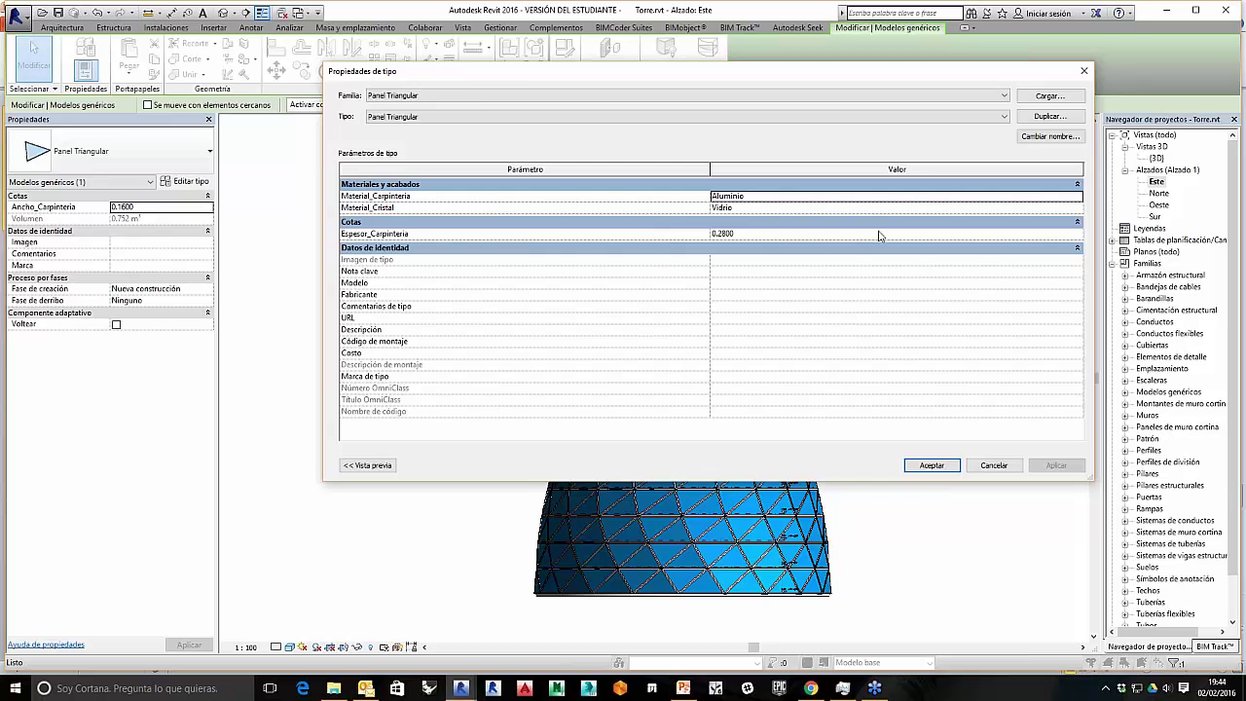
{"action": "left_click", "coordinate": [1083, 70]}
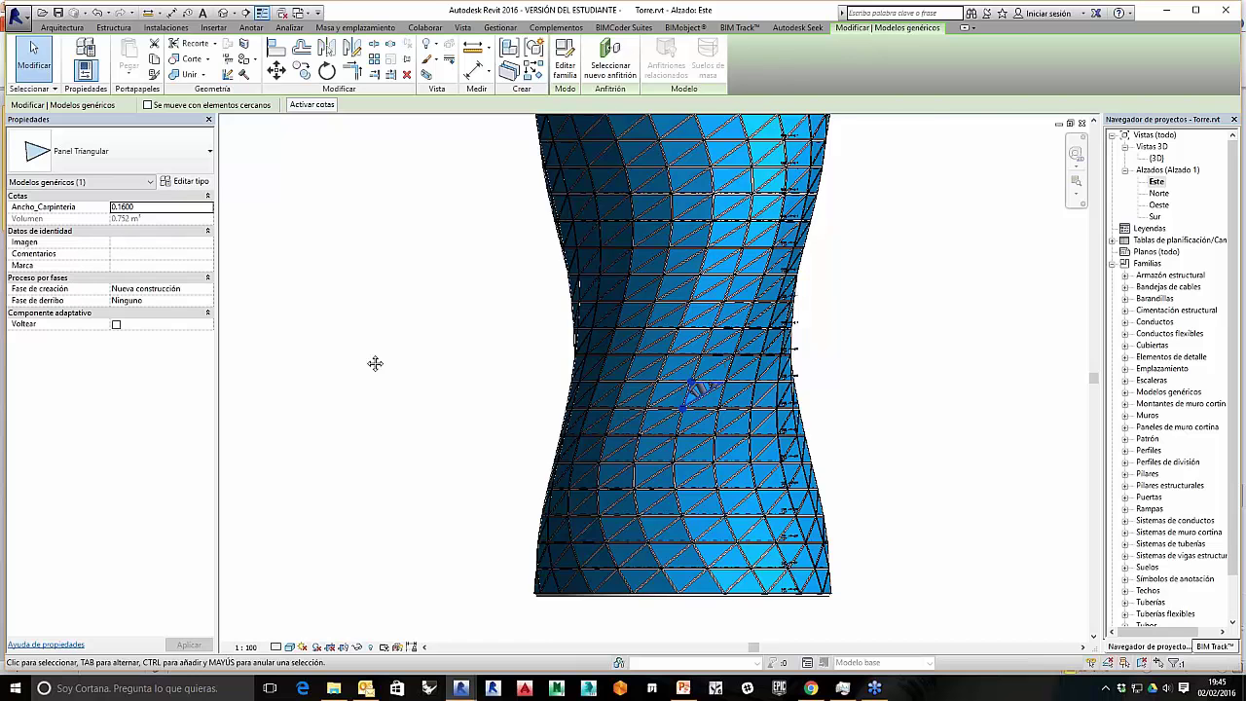
Step: Set Ancho_Carpinteria to 0.3 for a single triangular panel on the facade in the Este elevation
{"action": "scroll", "coordinate": [671, 395], "scroll_direction": "up", "scroll_amount": 5}
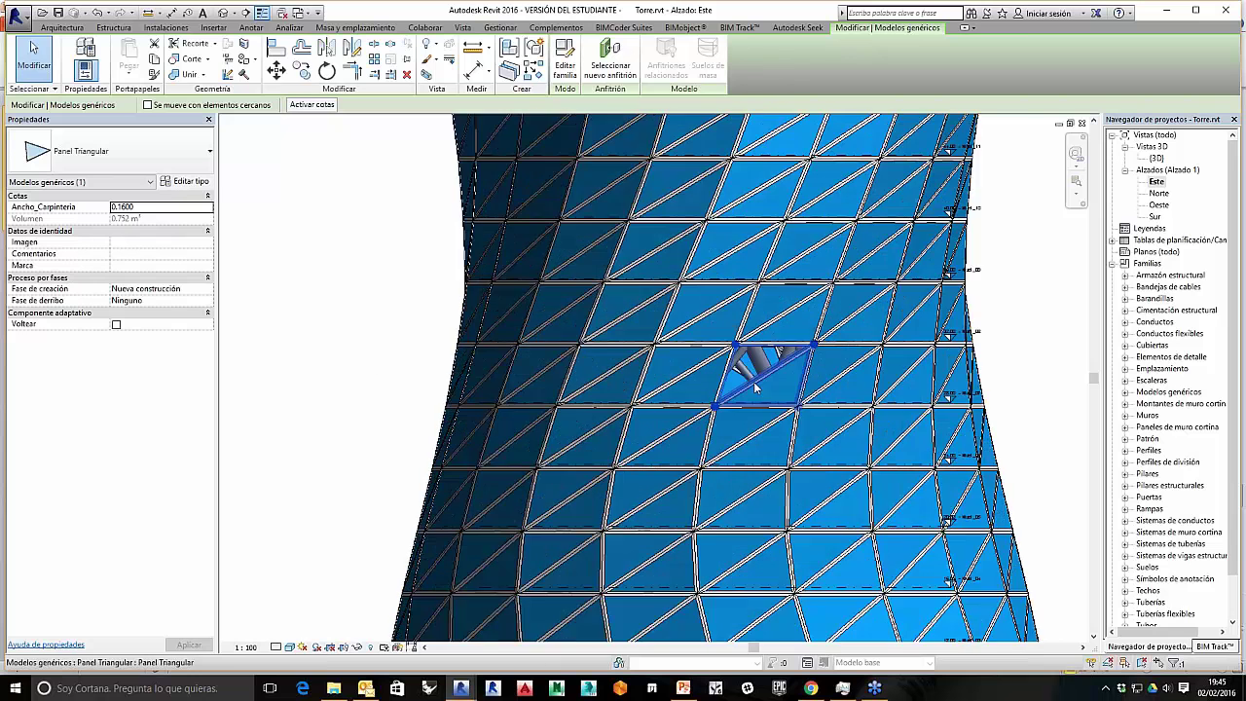
{"action": "scroll", "coordinate": [756, 387], "scroll_direction": "up", "scroll_amount": 8}
{"action": "key", "text": "Escape"}
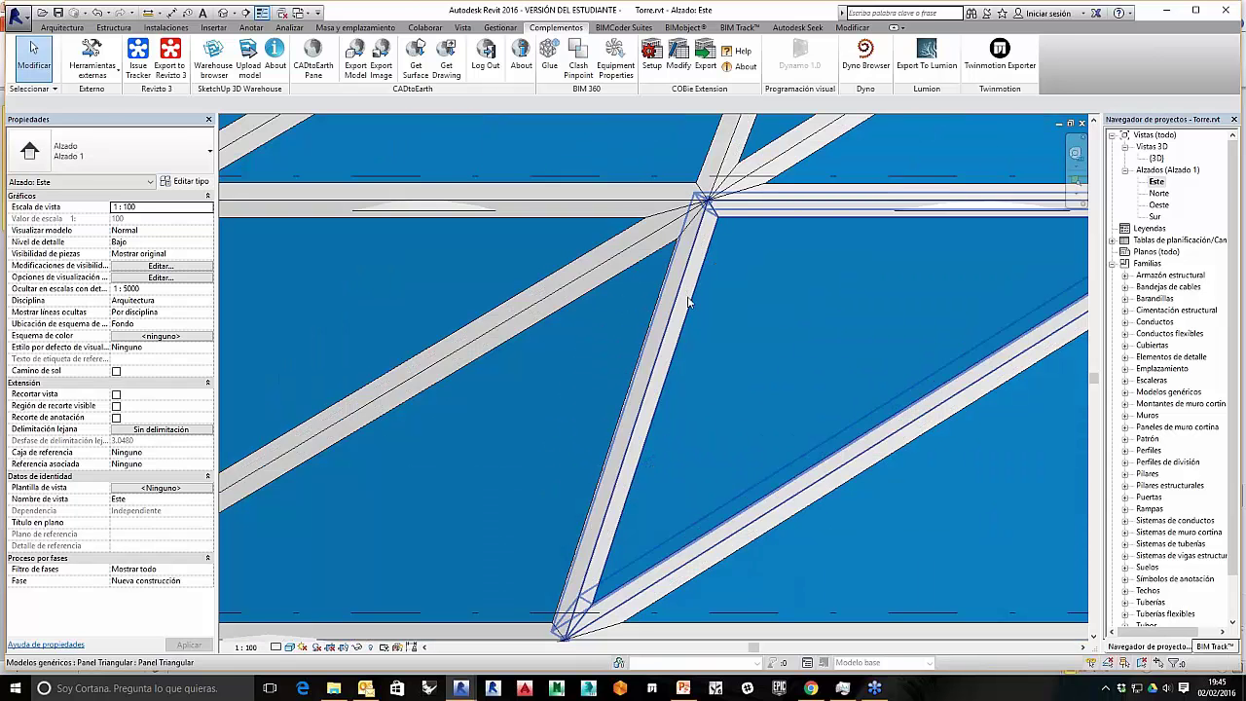
{"action": "left_click", "coordinate": [688, 303]}
{"action": "left_click", "coordinate": [160, 207]}
{"action": "type", "text": "0.3"}
{"action": "key", "text": "Return"}
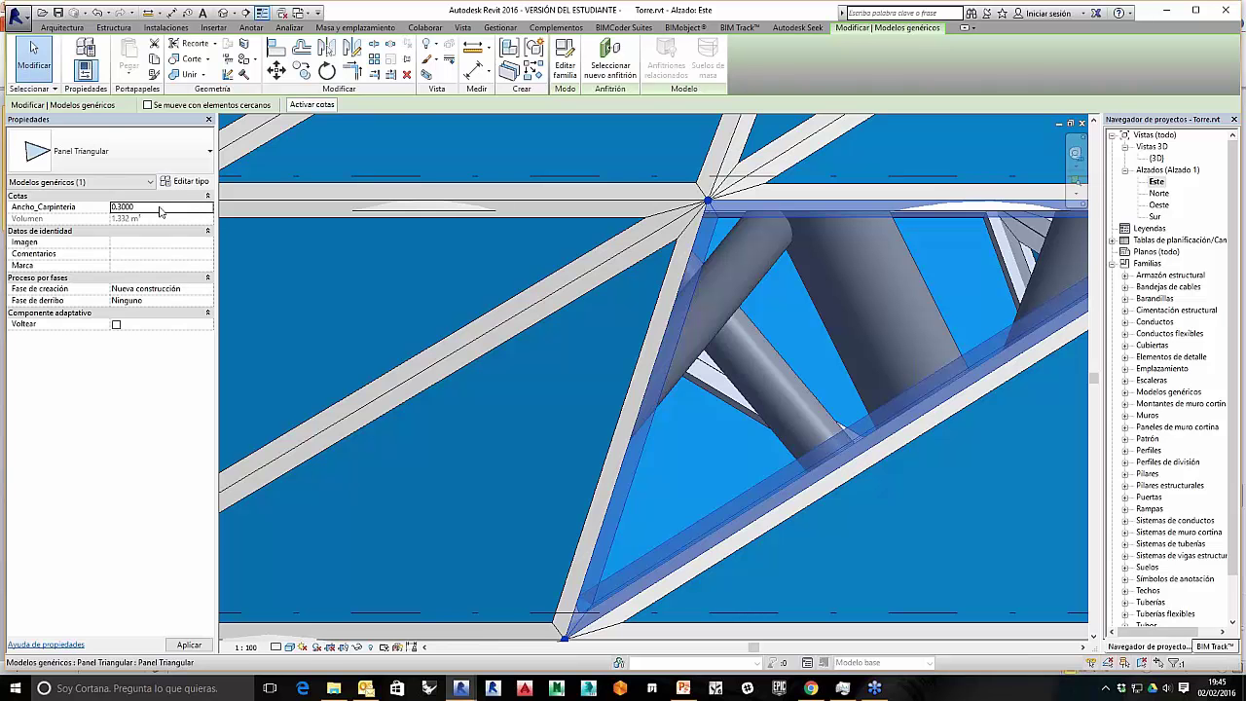
{"action": "left_click", "coordinate": [788, 231]}
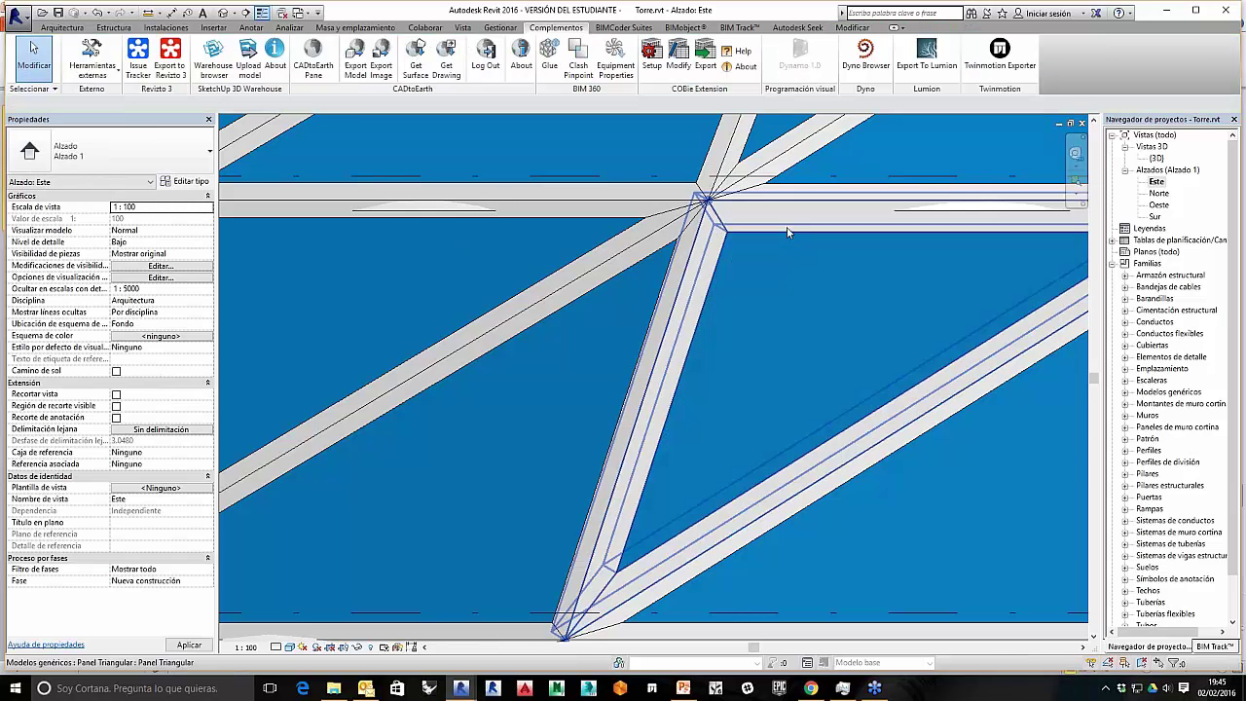
Step: Compare the frame width of the modified panel with its neighbours and the rest of the tower facade in the Este elevation
{"action": "scroll", "coordinate": [788, 231], "scroll_direction": "down", "scroll_amount": 3}
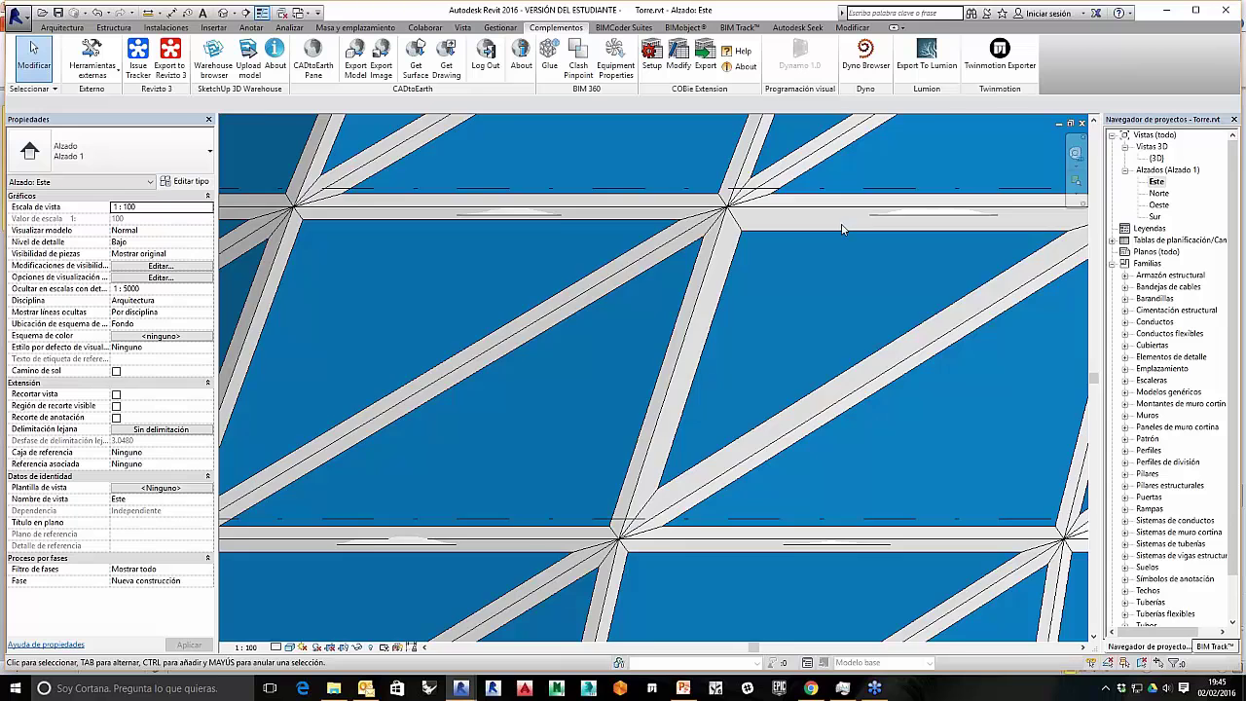
{"action": "scroll", "coordinate": [837, 231], "scroll_direction": "down", "scroll_amount": 5}
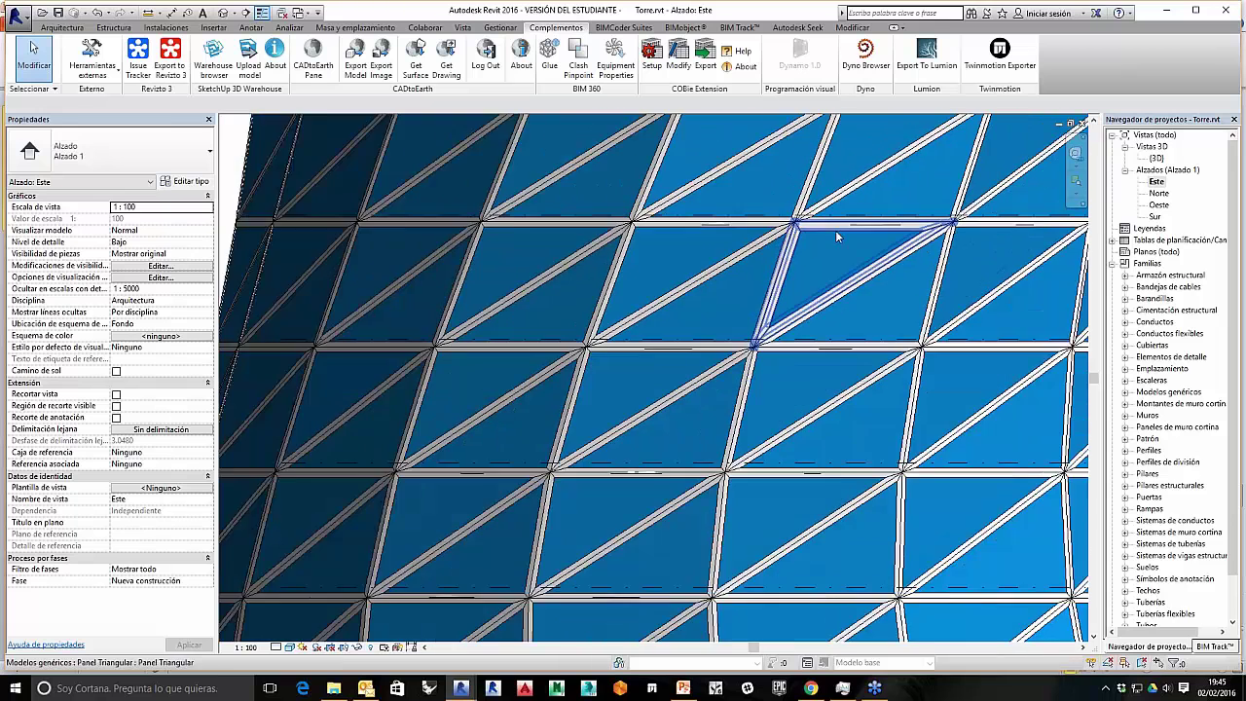
{"action": "scroll", "coordinate": [835, 230], "scroll_direction": "down", "scroll_amount": 6}
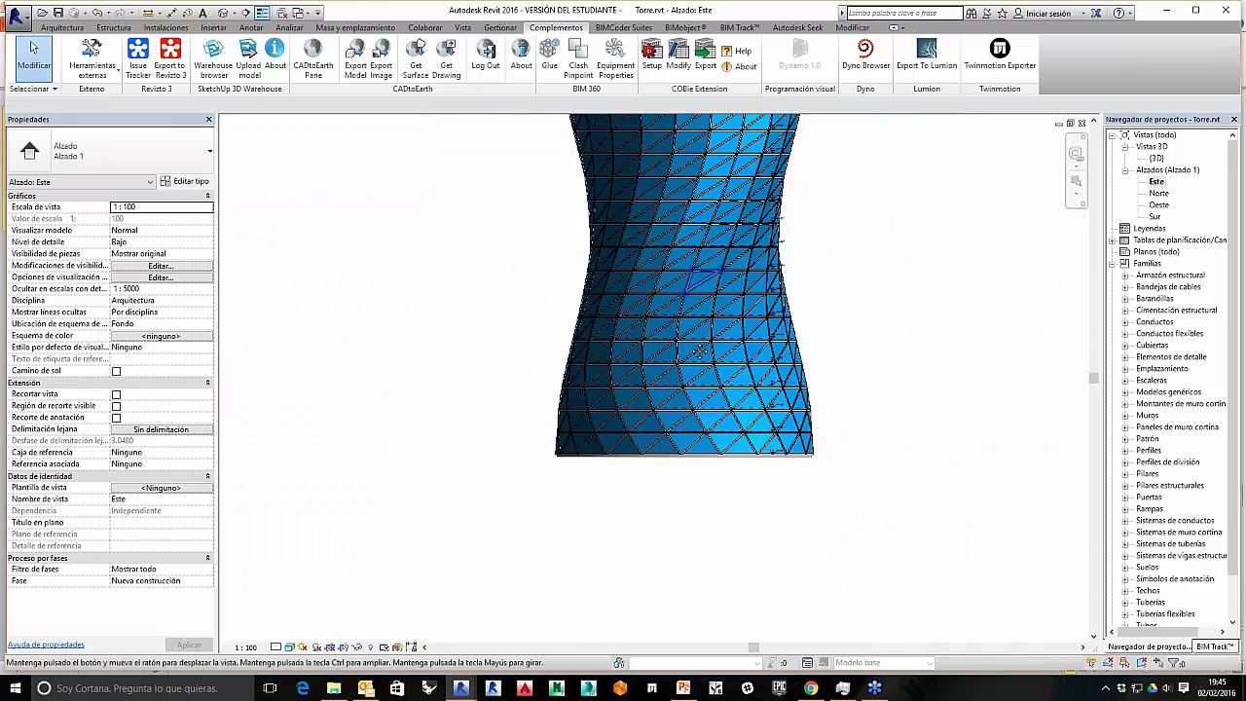
{"action": "middle_click_drag", "start_coordinate": [699, 349], "coordinate": [816, 580]}
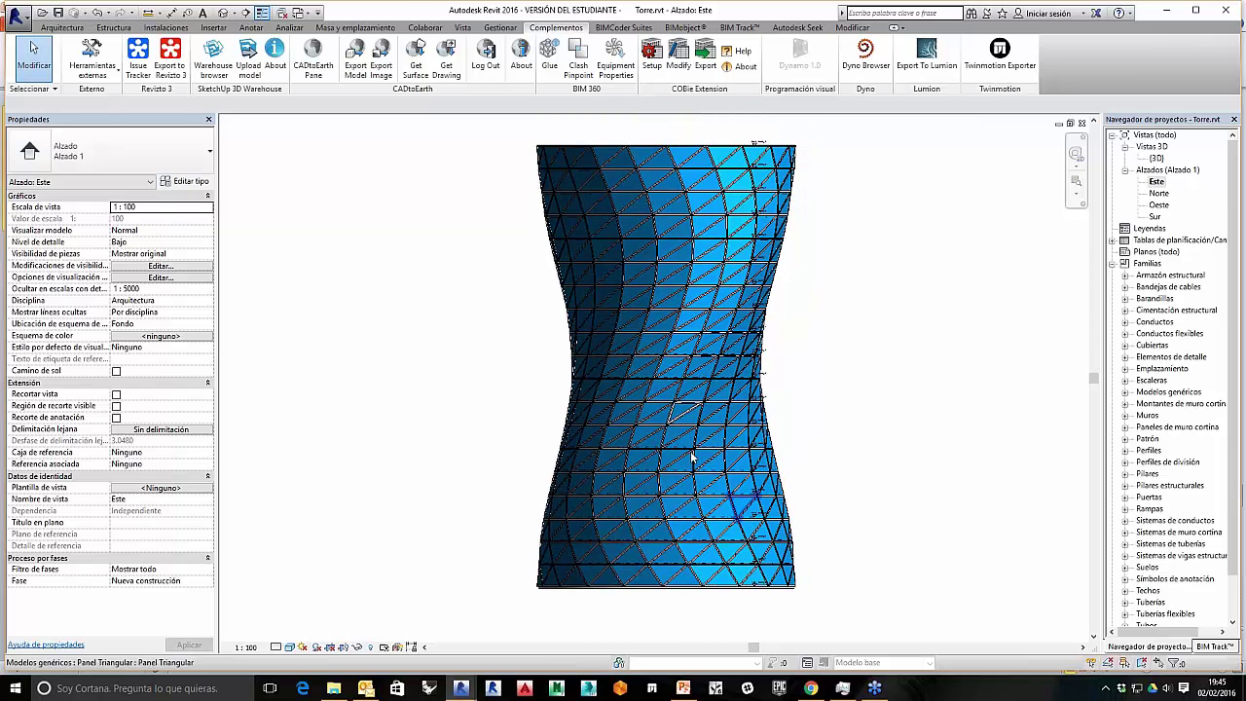
{"action": "scroll", "coordinate": [693, 458], "scroll_direction": "up", "scroll_amount": 5}
{"action": "scroll", "coordinate": [654, 433], "scroll_direction": "down", "scroll_amount": 3}
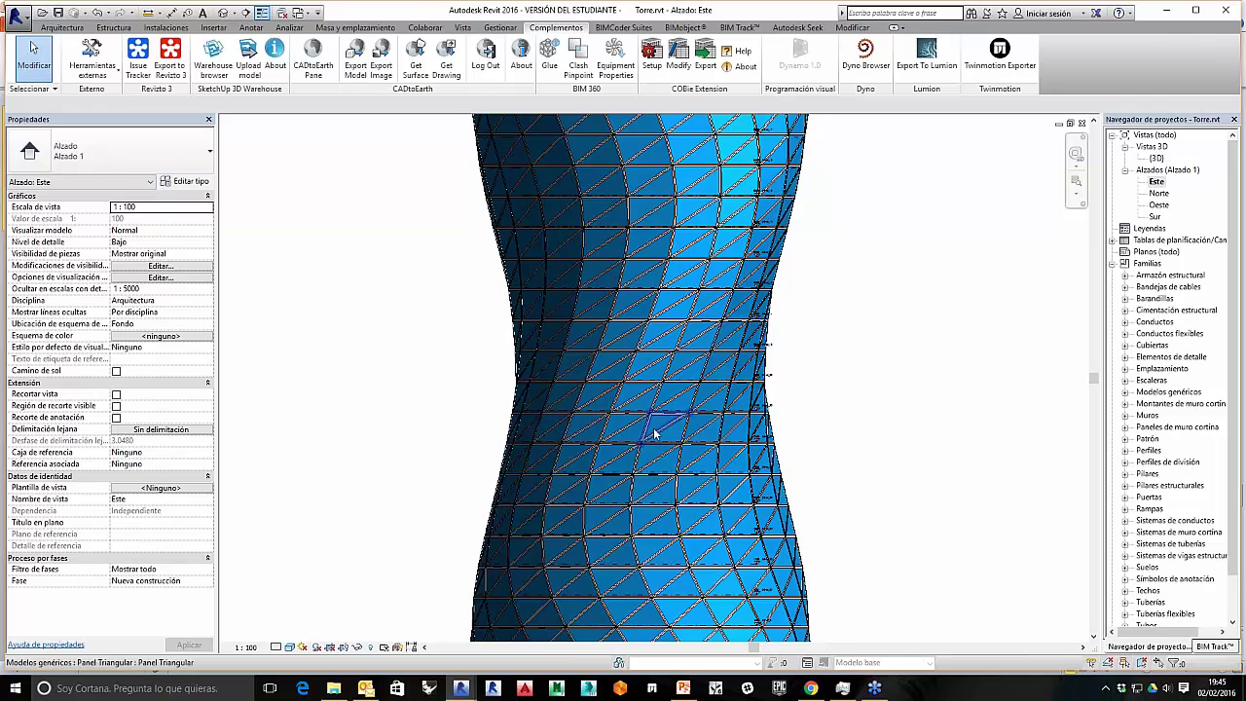
{"action": "scroll", "coordinate": [657, 428], "scroll_direction": "up", "scroll_amount": 3}
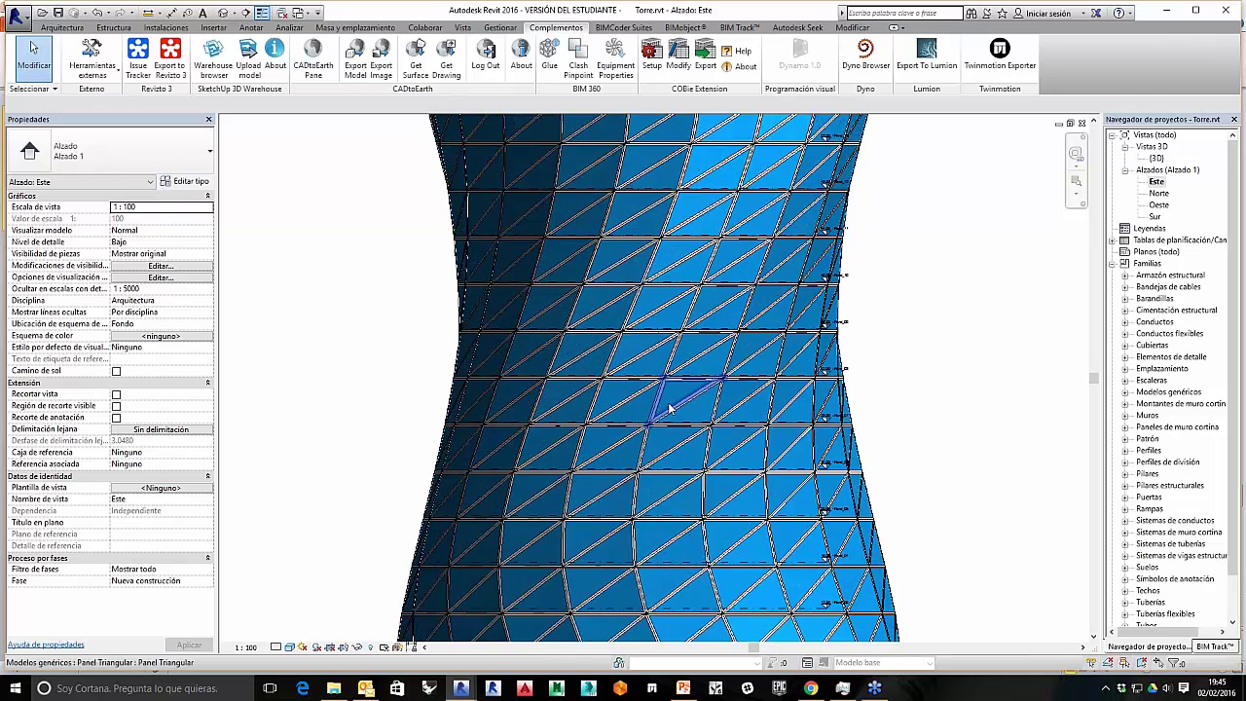
{"action": "scroll", "coordinate": [668, 409], "scroll_direction": "up", "scroll_amount": 5}
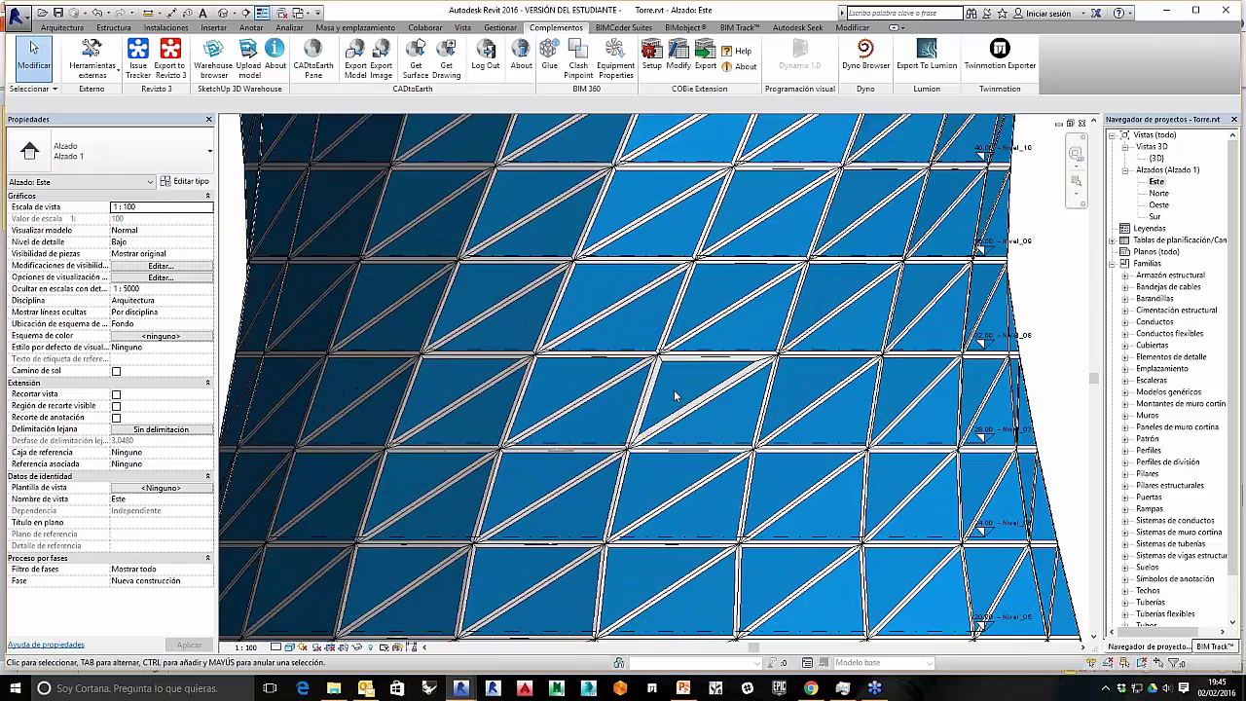
{"action": "scroll", "coordinate": [674, 390], "scroll_direction": "up", "scroll_amount": 4}
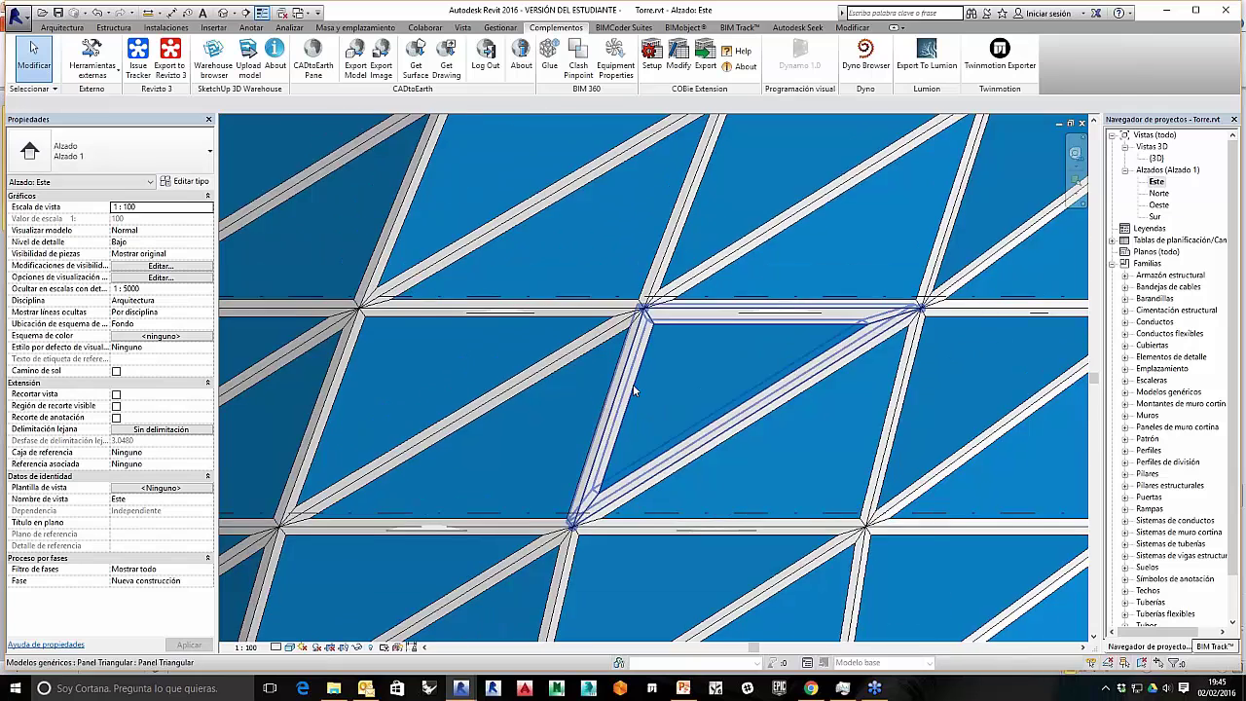
{"action": "scroll", "coordinate": [635, 384], "scroll_direction": "down", "scroll_amount": 8}
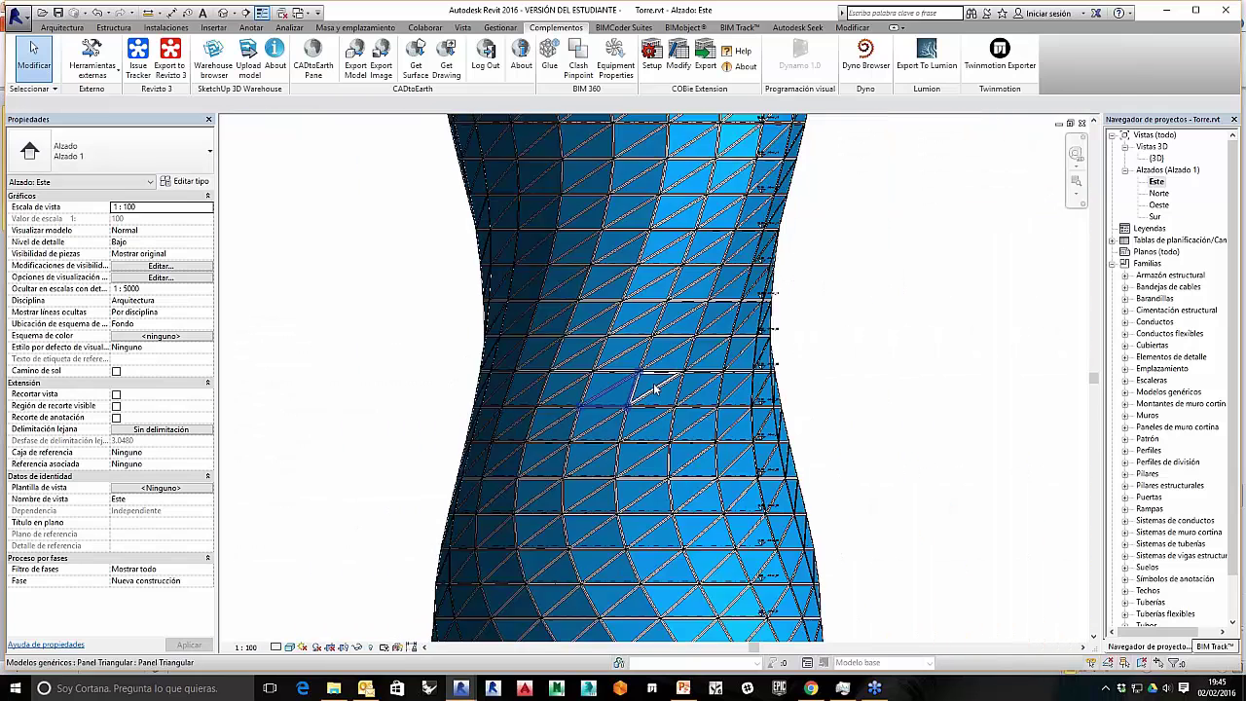
{"action": "scroll", "coordinate": [662, 399], "scroll_direction": "down", "scroll_amount": 6}
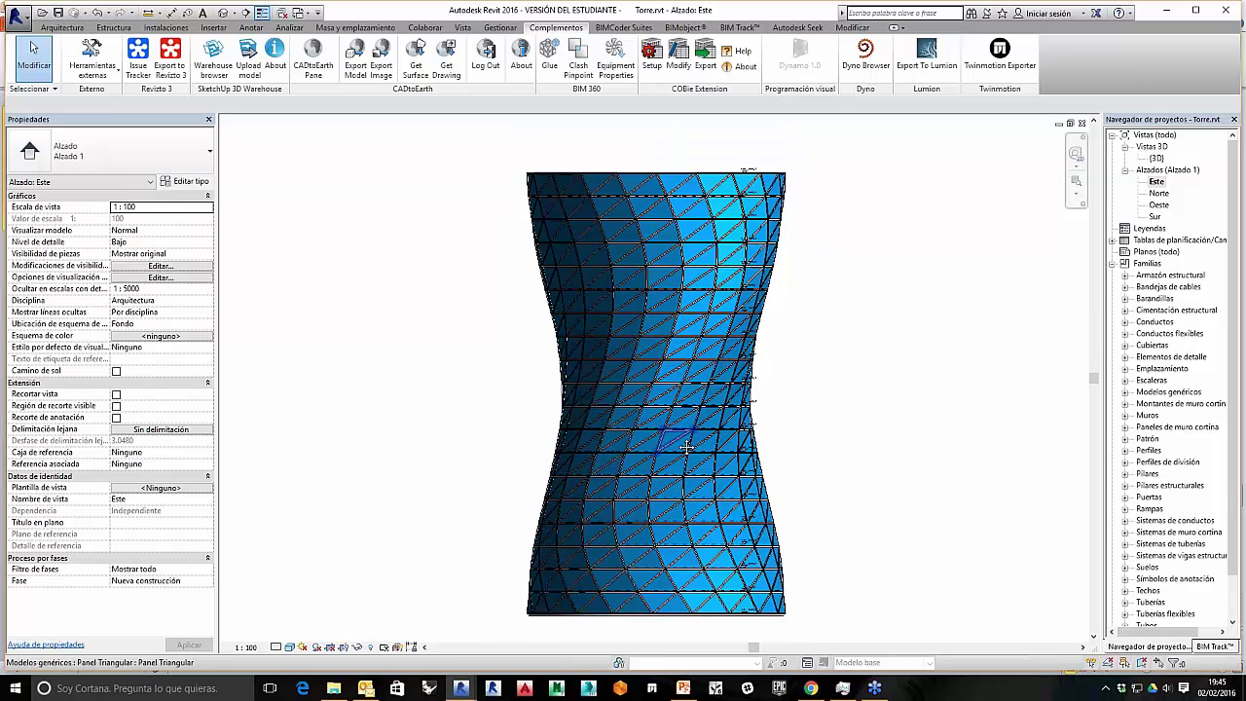
{"action": "middle_click_drag", "start_coordinate": [685, 445], "coordinate": [680, 430]}
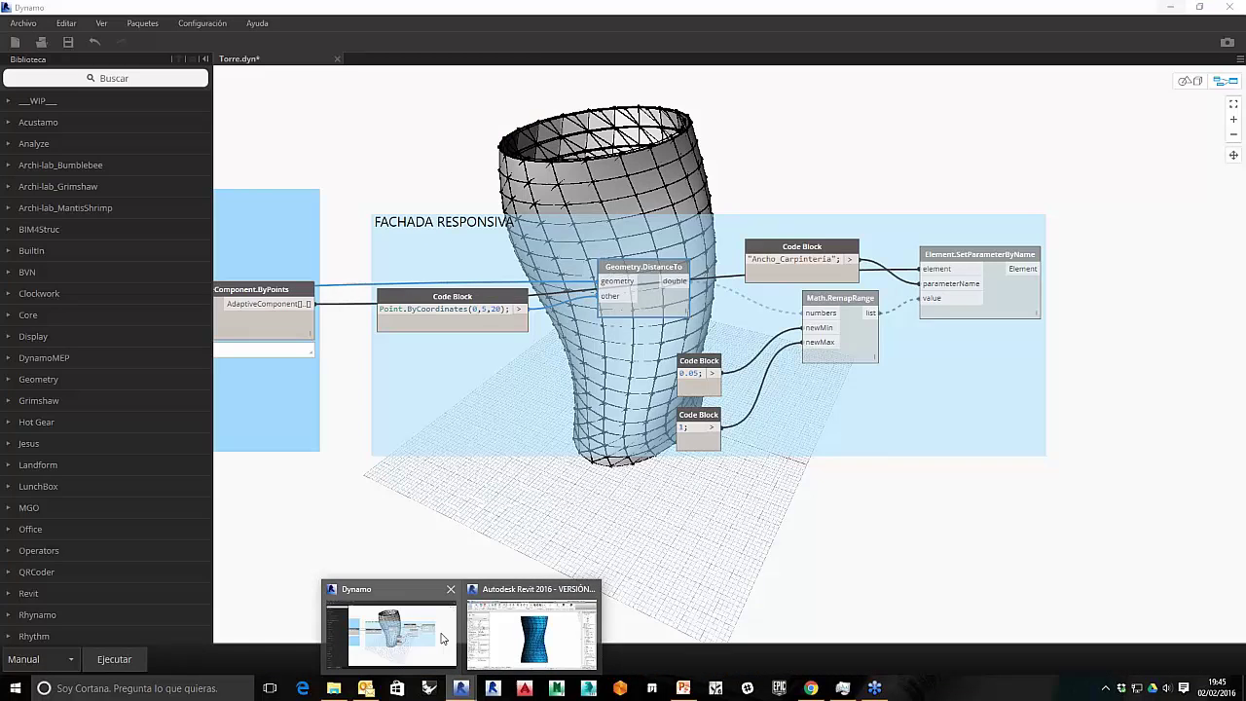
Step: Switch to Dynamo, unfreeze Geometry.DistanceTo and Element.SetParameterByName in FACHADA RESPONSIVA, and run the graph to update Ancho_Carpinteria on the facade panels
{"action": "left_click", "coordinate": [443, 637]}
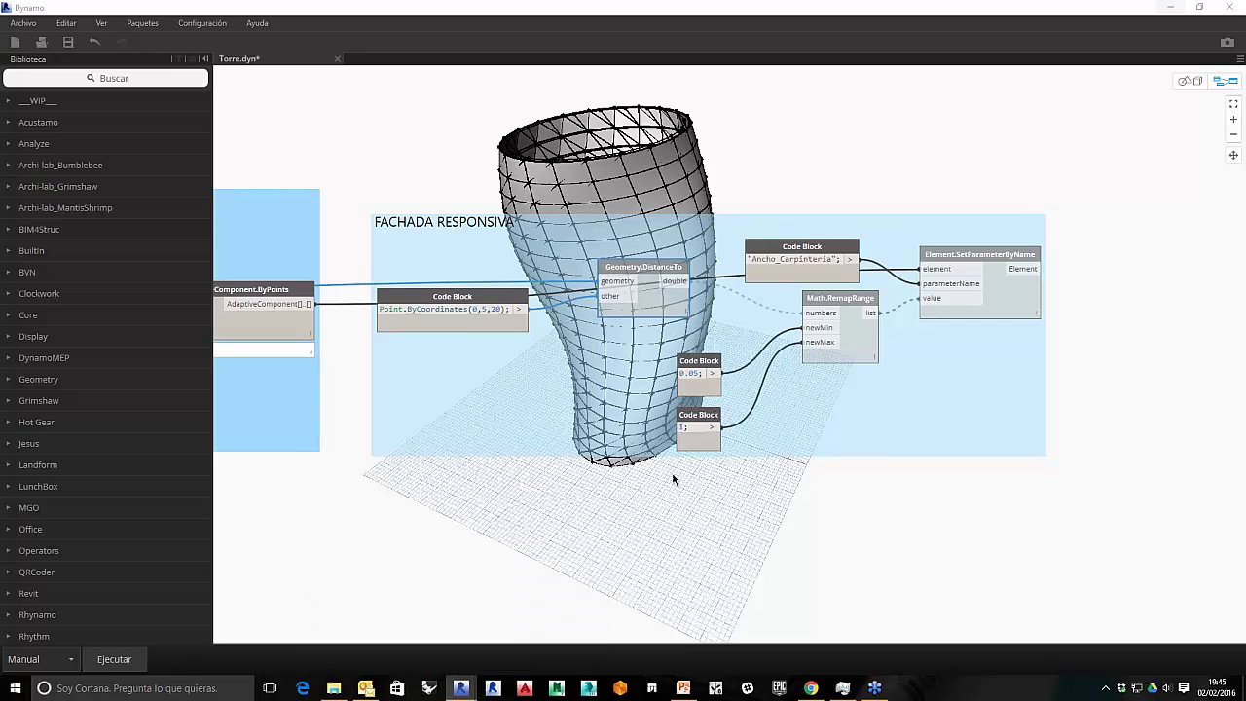
{"action": "scroll", "coordinate": [566, 411], "scroll_direction": "up", "scroll_amount": 2}
{"action": "middle_click_drag", "start_coordinate": [566, 412], "coordinate": [615, 405]}
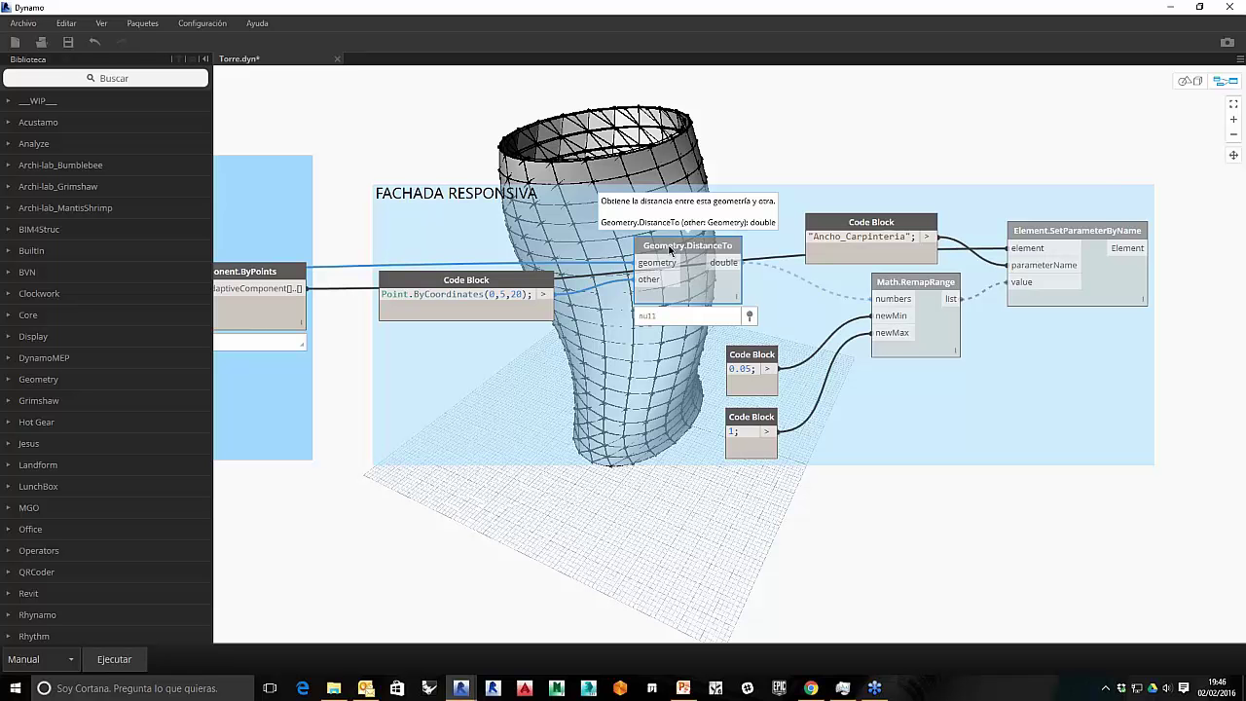
{"action": "right_click", "coordinate": [670, 252]}
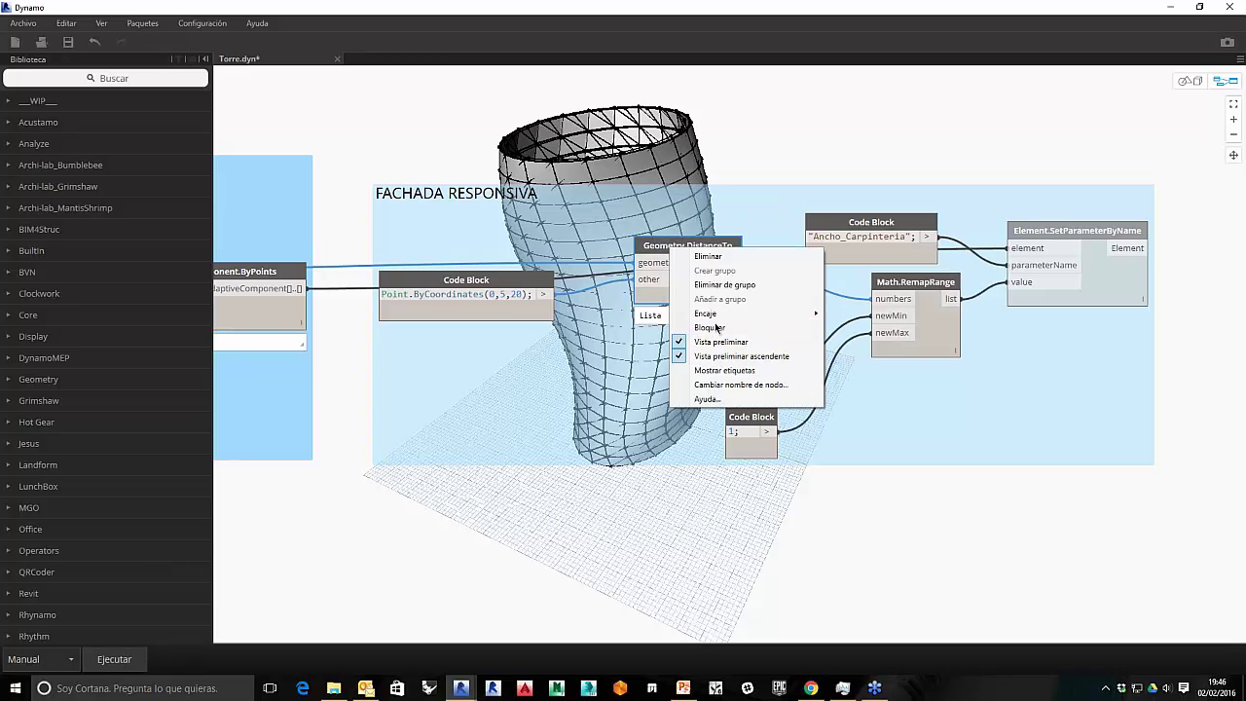
{"action": "left_click", "coordinate": [686, 323]}
{"action": "right_click", "coordinate": [1098, 230]}
{"action": "left_click", "coordinate": [983, 310]}
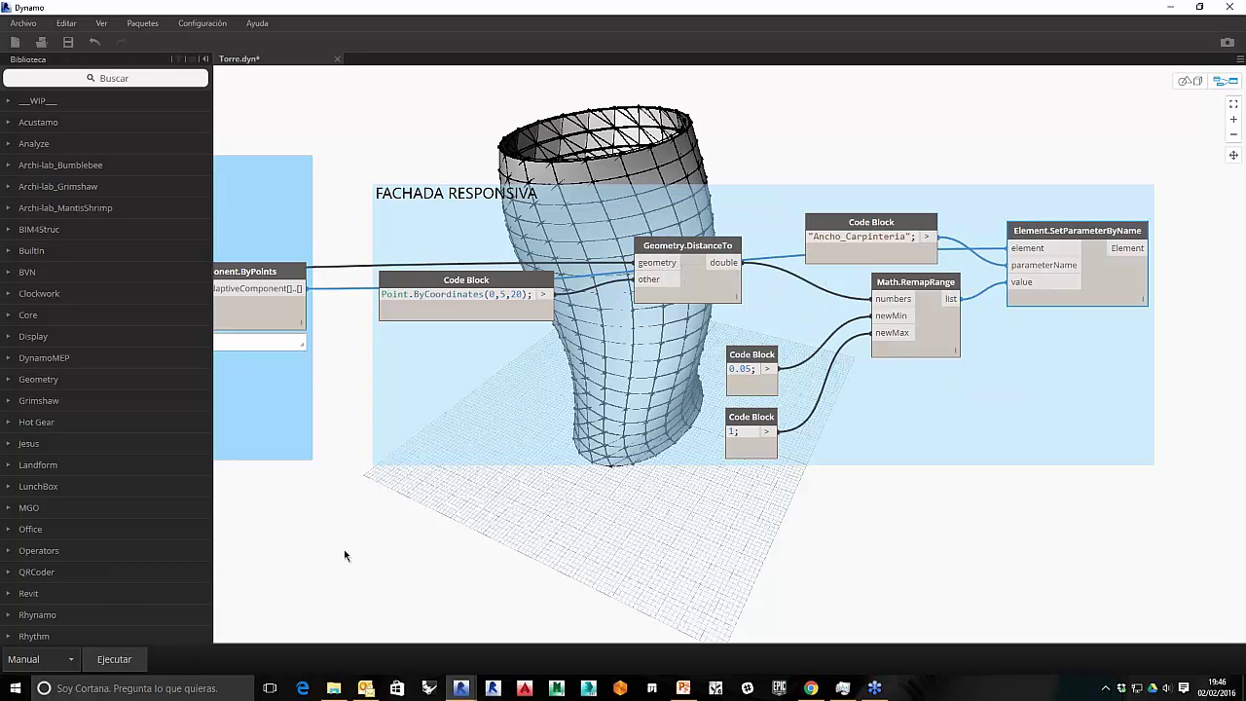
{"action": "left_click", "coordinate": [119, 659]}
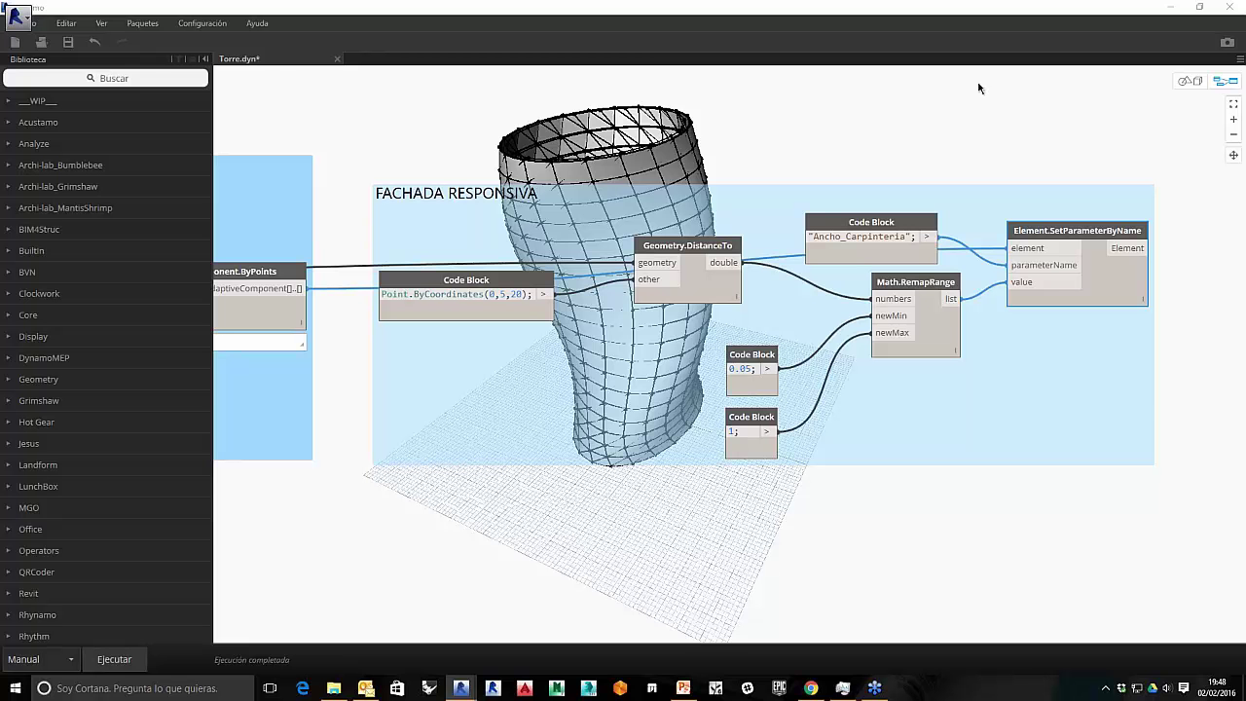
Step: Return to Revit, inspect the Ancho_Carpinteria of a panel near the tower's base, and examine the responsive facade in the {3D} view
{"action": "left_click", "coordinate": [1167, 9]}
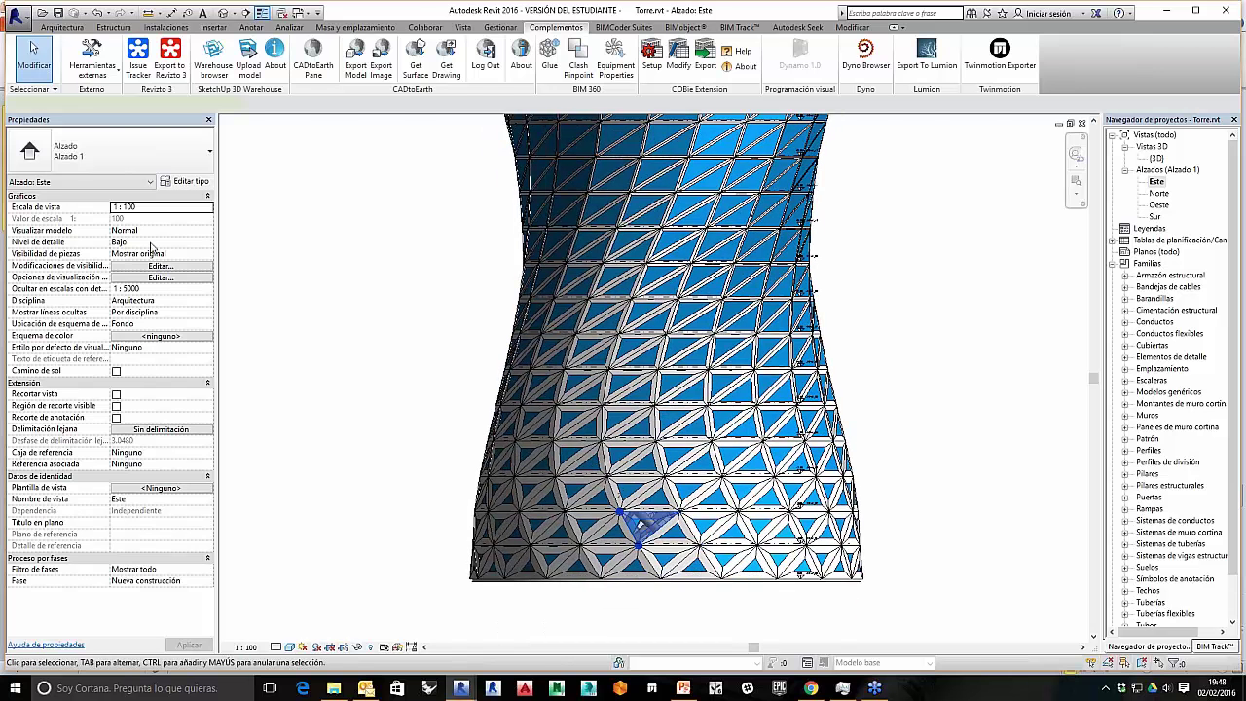
{"action": "left_click", "coordinate": [656, 494]}
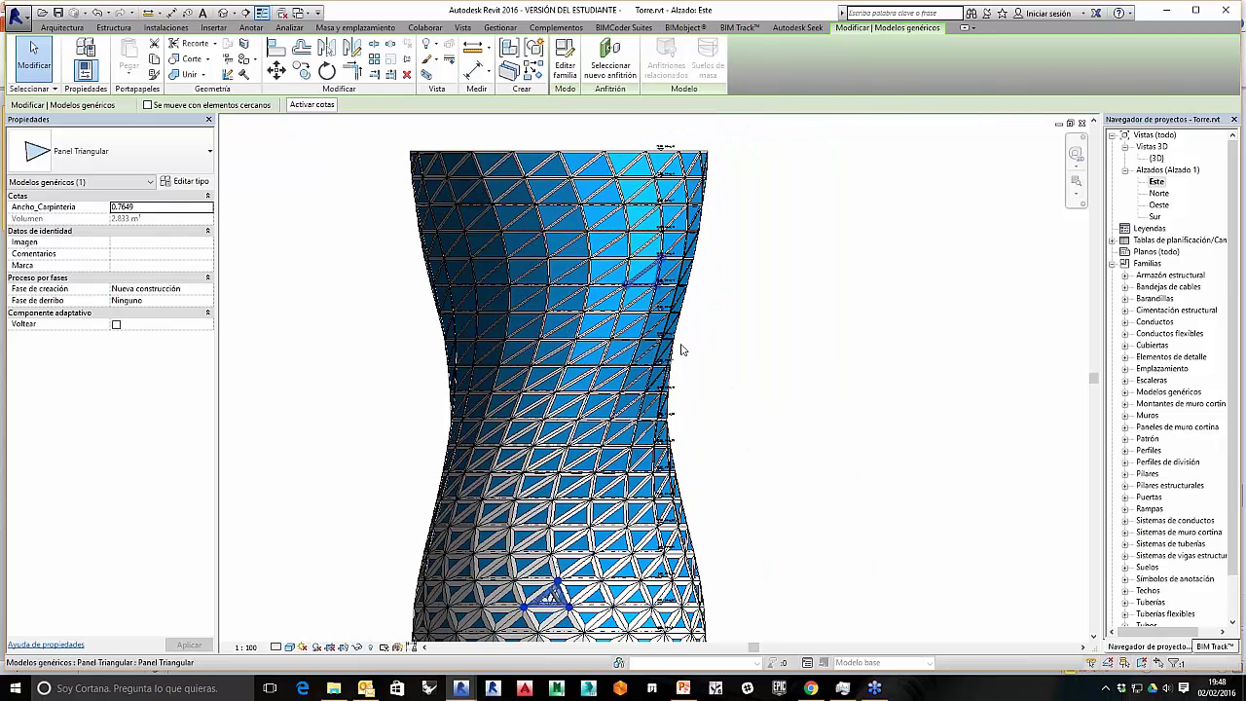
{"action": "double_click", "coordinate": [1156, 158]}
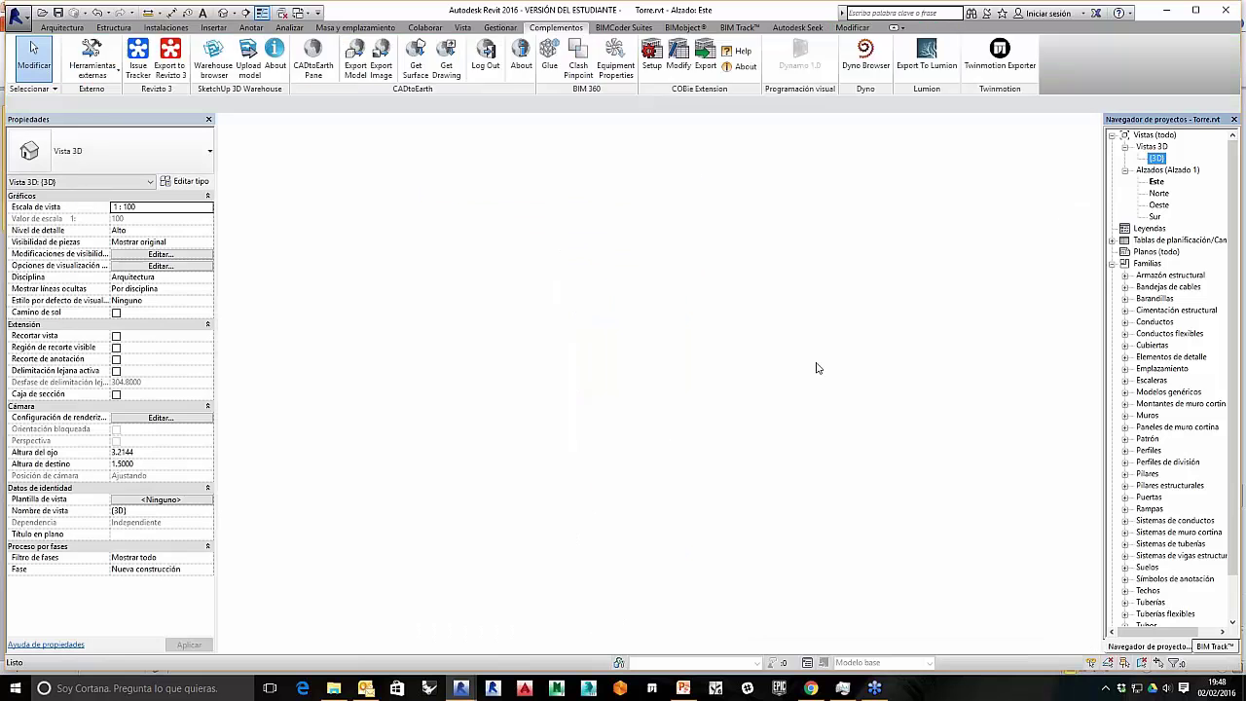
{"action": "middle_click_drag", "start_coordinate": [798, 389], "coordinate": [524, 674], "text": "shift"}
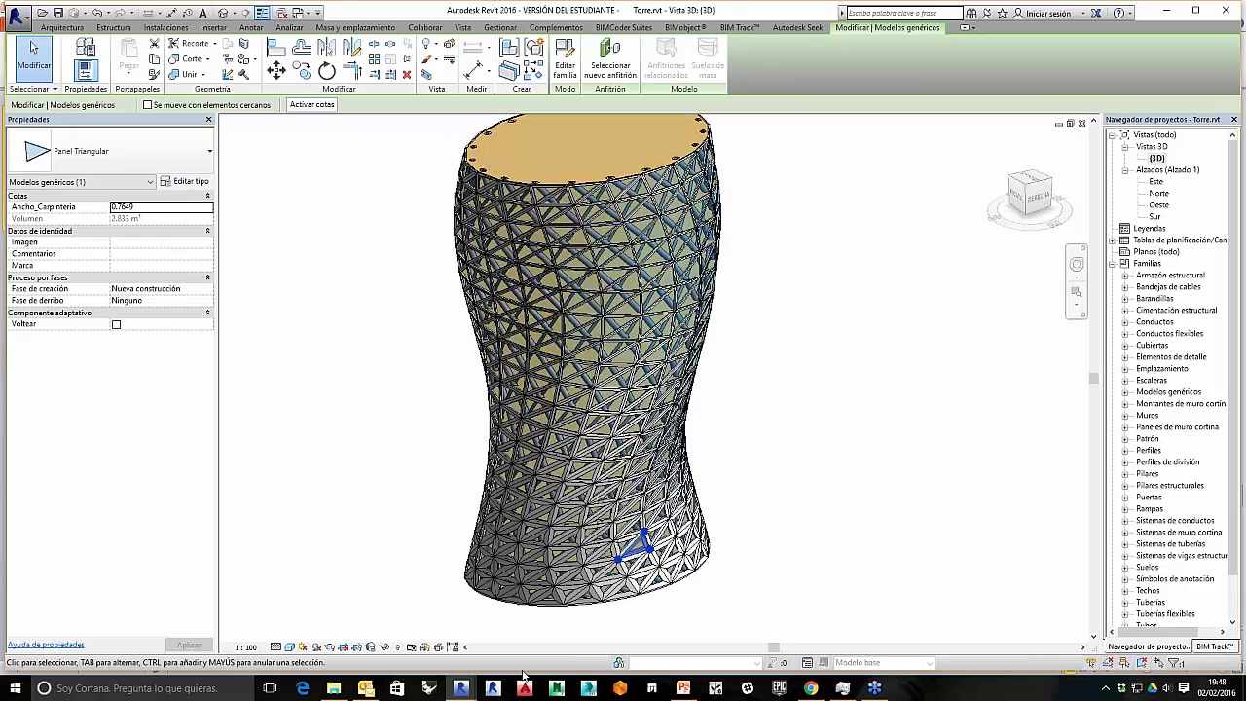
{"action": "left_click", "coordinate": [810, 691]}
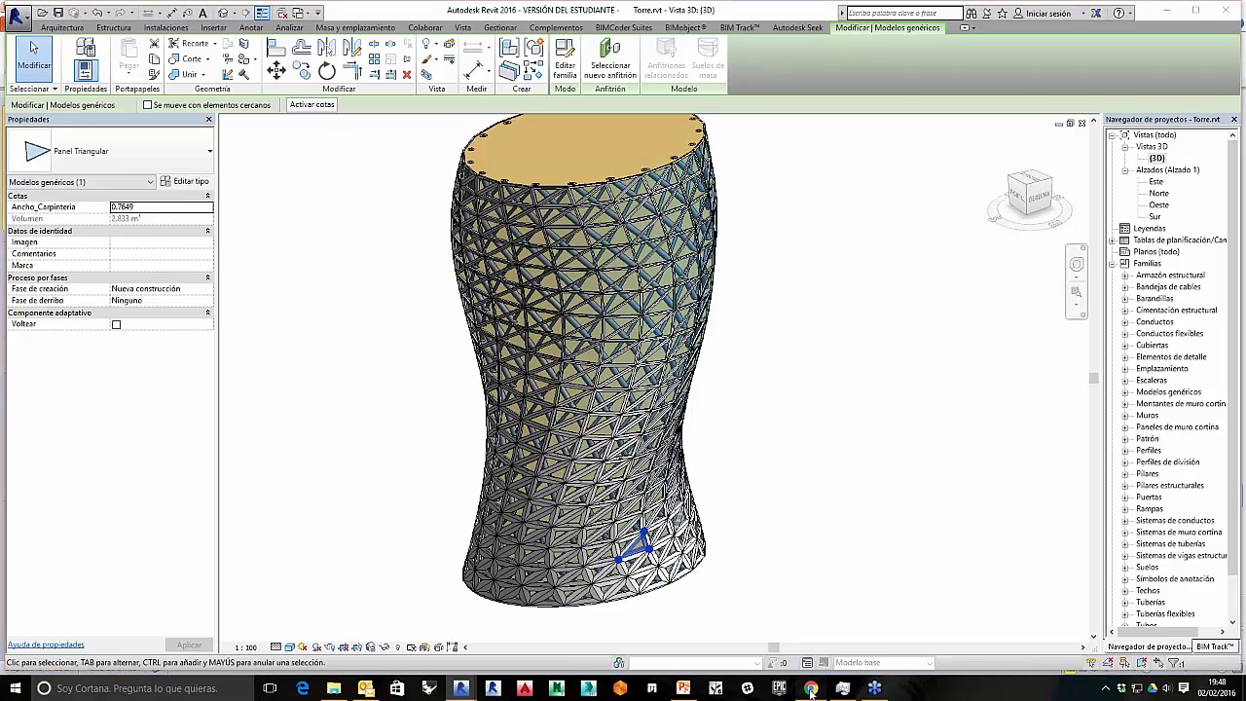
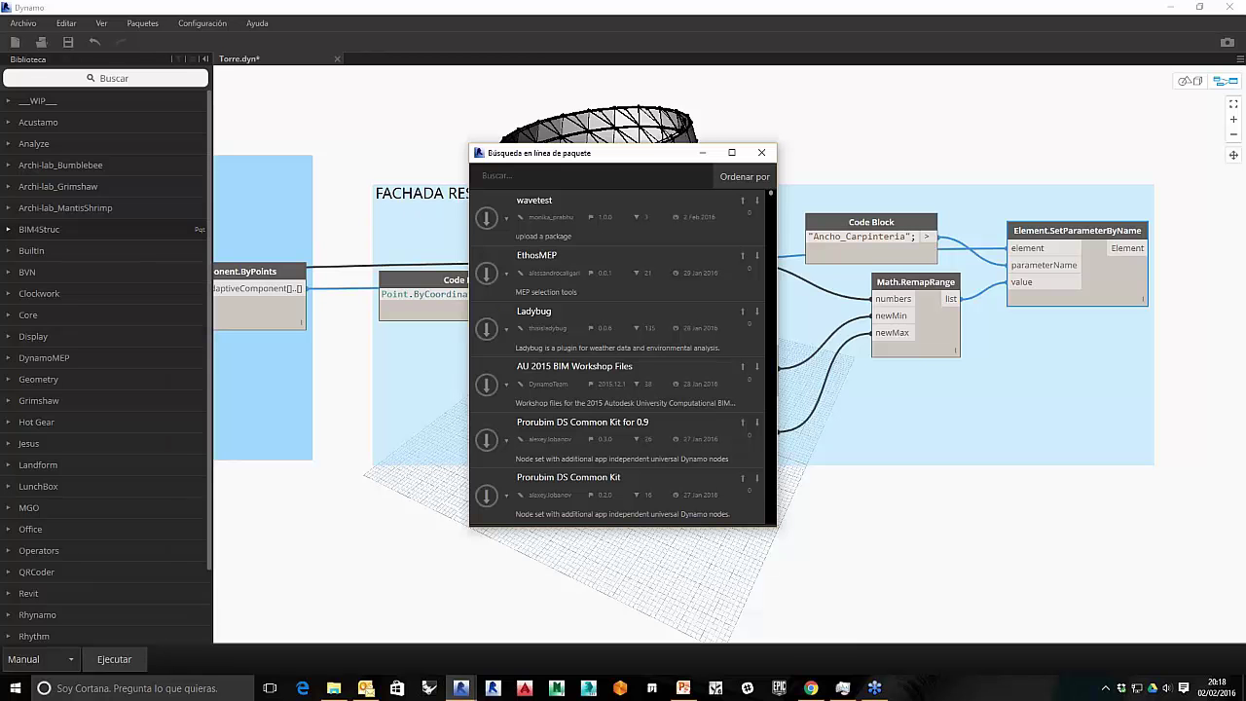
Step: In Dynamo, look through the installed packages in the library and browse the online package list, closing the search window when done
{"action": "scroll", "coordinate": [97, 530], "scroll_direction": "down", "scroll_amount": 3}
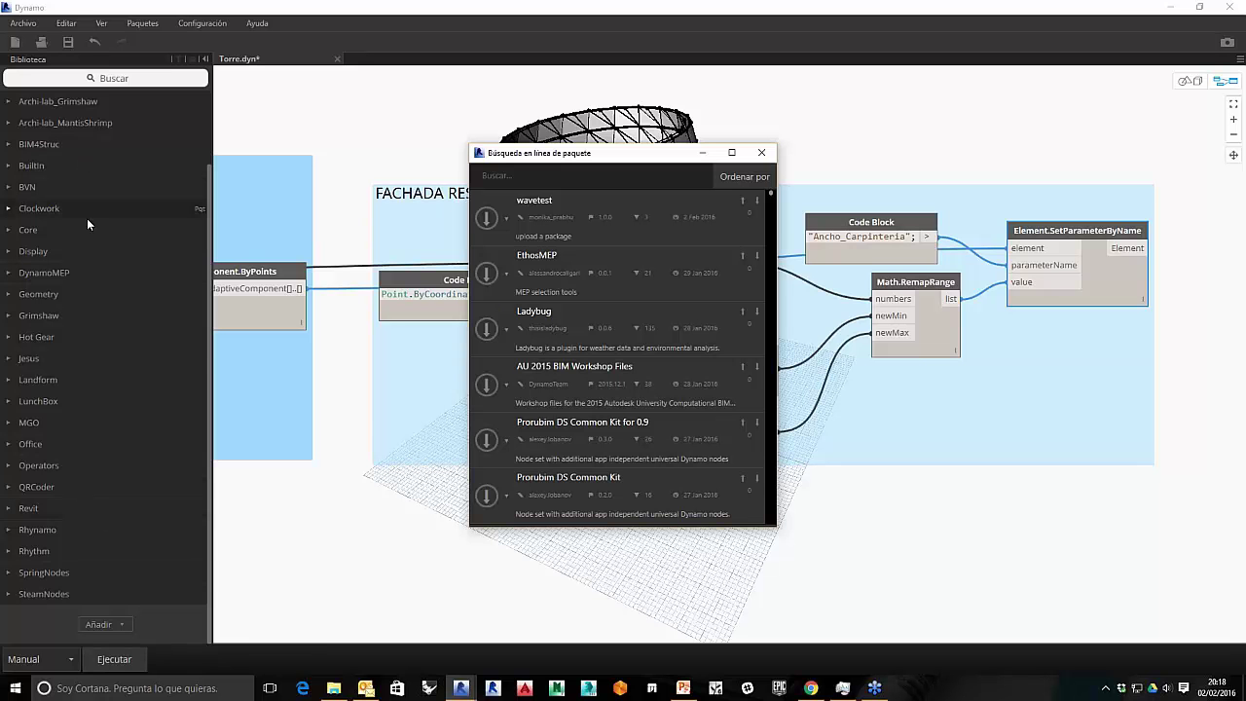
{"action": "scroll", "coordinate": [87, 230], "scroll_direction": "up", "scroll_amount": 3}
{"action": "left_click", "coordinate": [574, 172]}
{"action": "scroll", "coordinate": [625, 251], "scroll_direction": "down", "scroll_amount": 3}
{"action": "scroll", "coordinate": [625, 251], "scroll_direction": "down", "scroll_amount": 10}
{"action": "scroll", "coordinate": [769, 219], "scroll_direction": "down", "scroll_amount": 3}
{"action": "scroll", "coordinate": [769, 219], "scroll_direction": "down", "scroll_amount": 15}
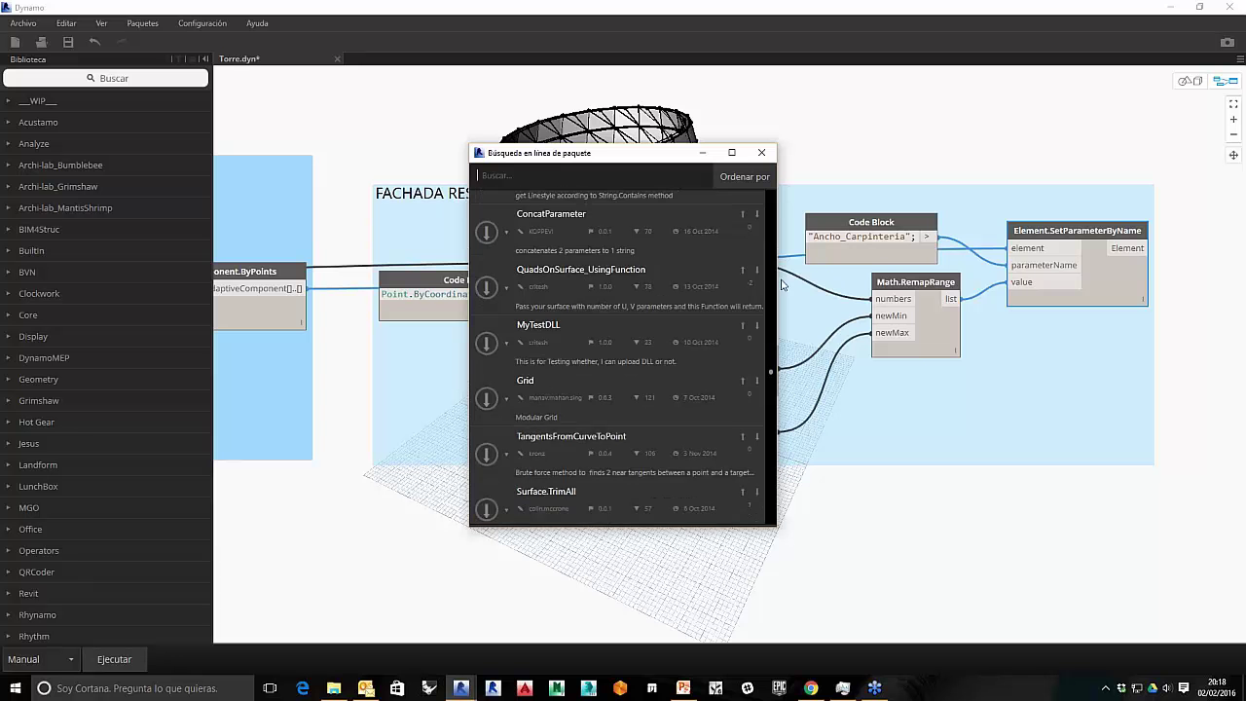
{"action": "left_click", "coordinate": [771, 150]}
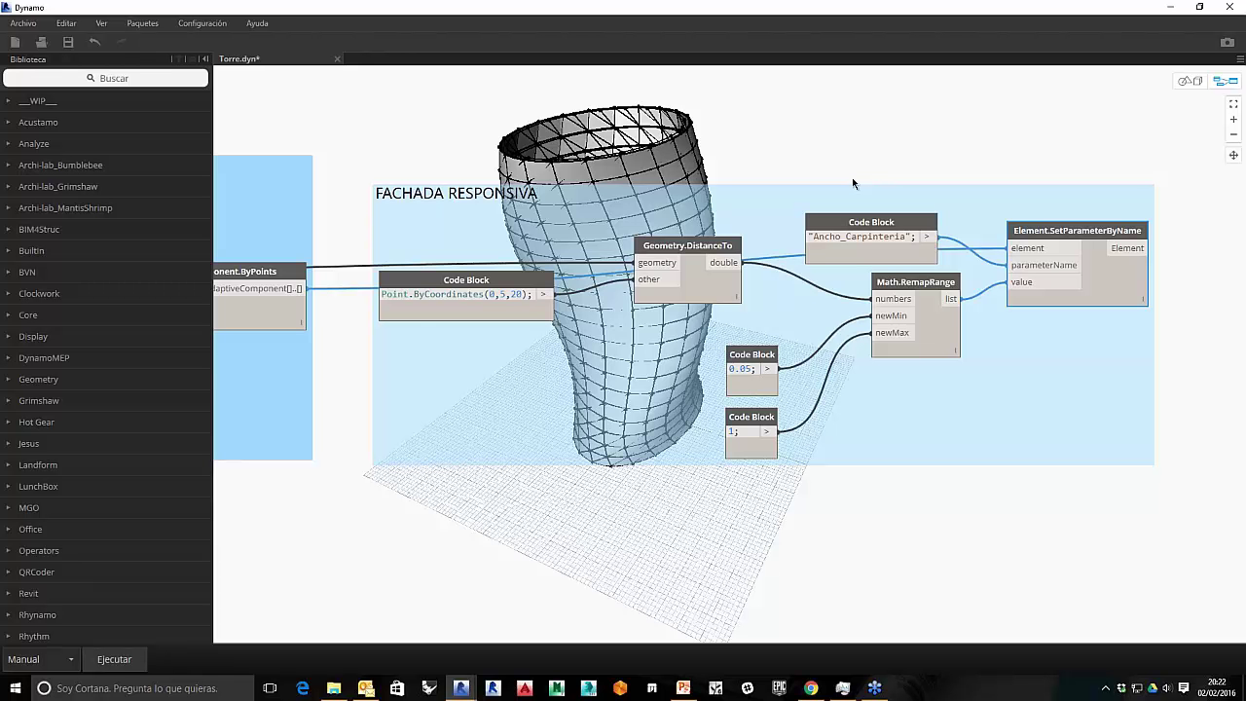
Step: Review the overall layout of the Torre.dyn graph, from the input nodes to the structure and facade groups
{"action": "scroll", "coordinate": [852, 177], "scroll_direction": "down", "scroll_amount": 8}
{"action": "scroll", "coordinate": [725, 227], "scroll_direction": "up", "scroll_amount": 3}
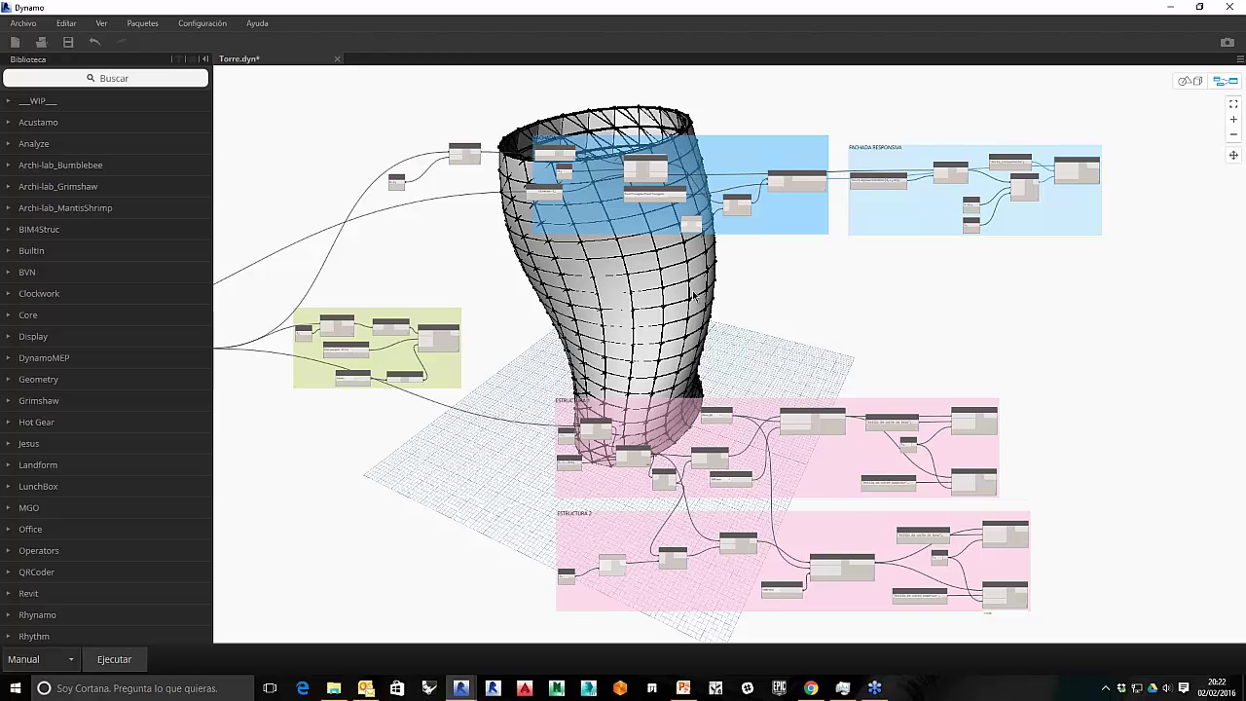
{"action": "middle_click_drag", "start_coordinate": [477, 292], "coordinate": [678, 271]}
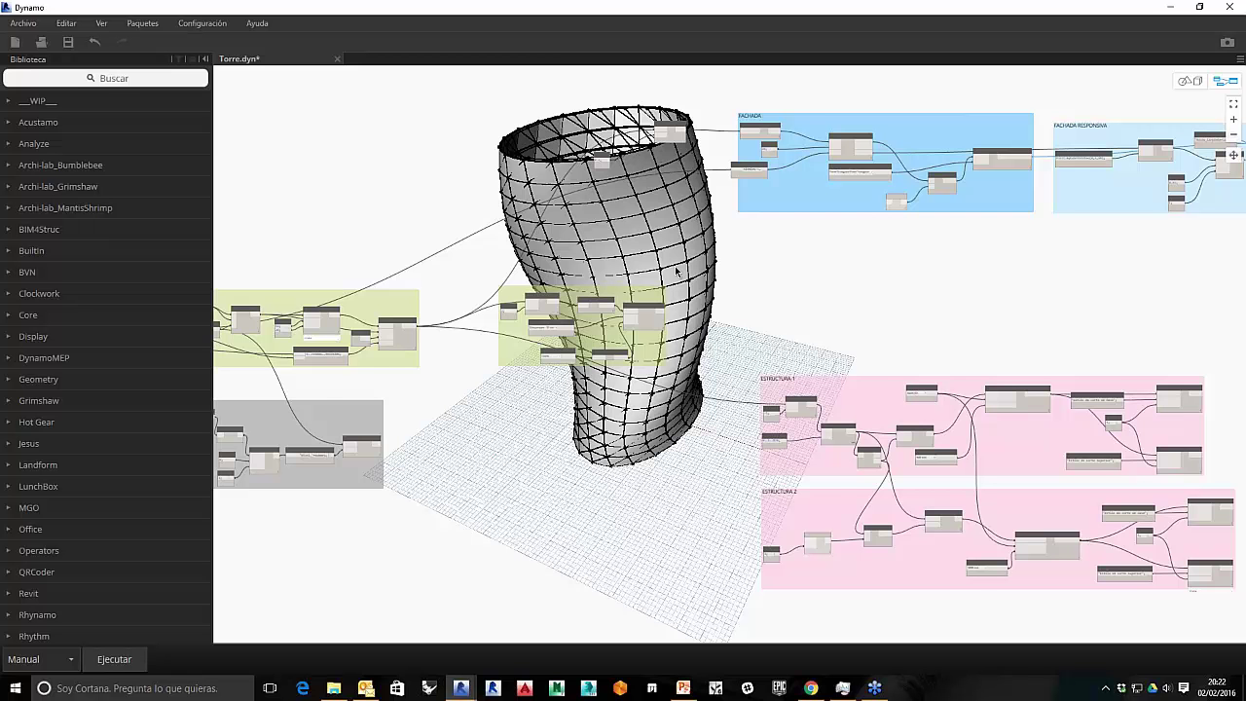
{"action": "scroll", "coordinate": [676, 270], "scroll_direction": "down", "scroll_amount": 5}
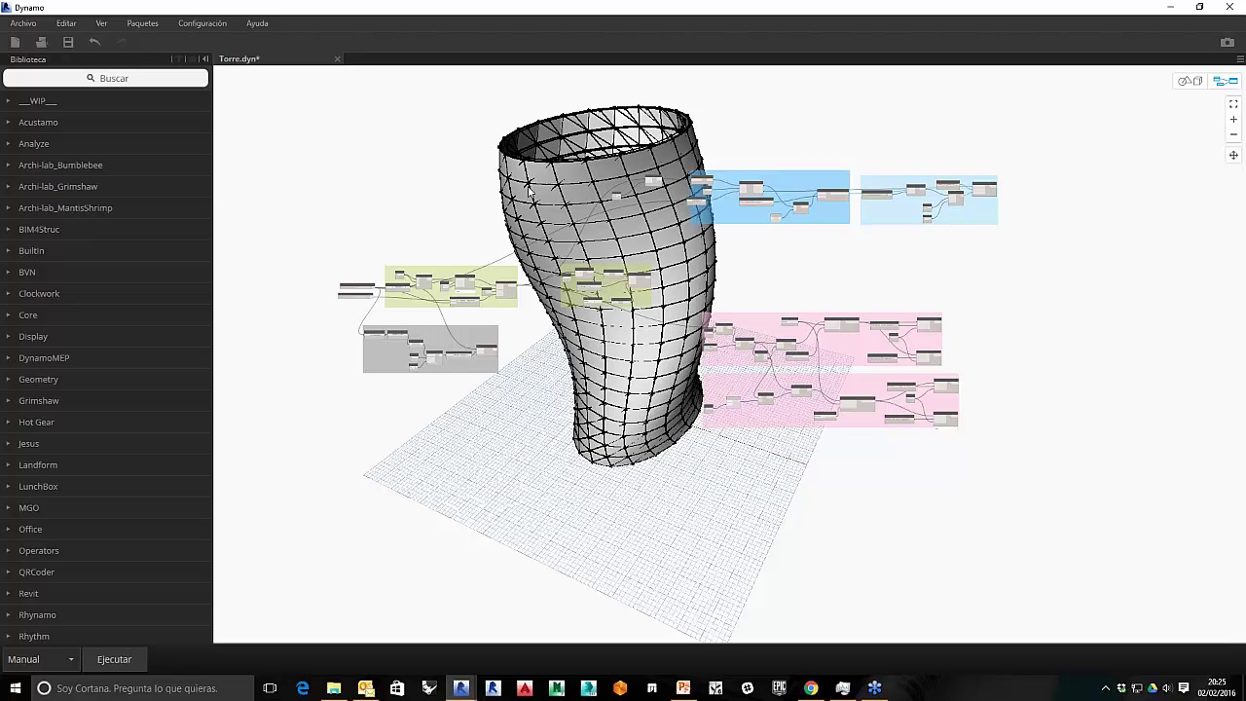
Step: Look through the settings and view options, and turn on the Revit background preview
{"action": "left_click", "coordinate": [202, 24]}
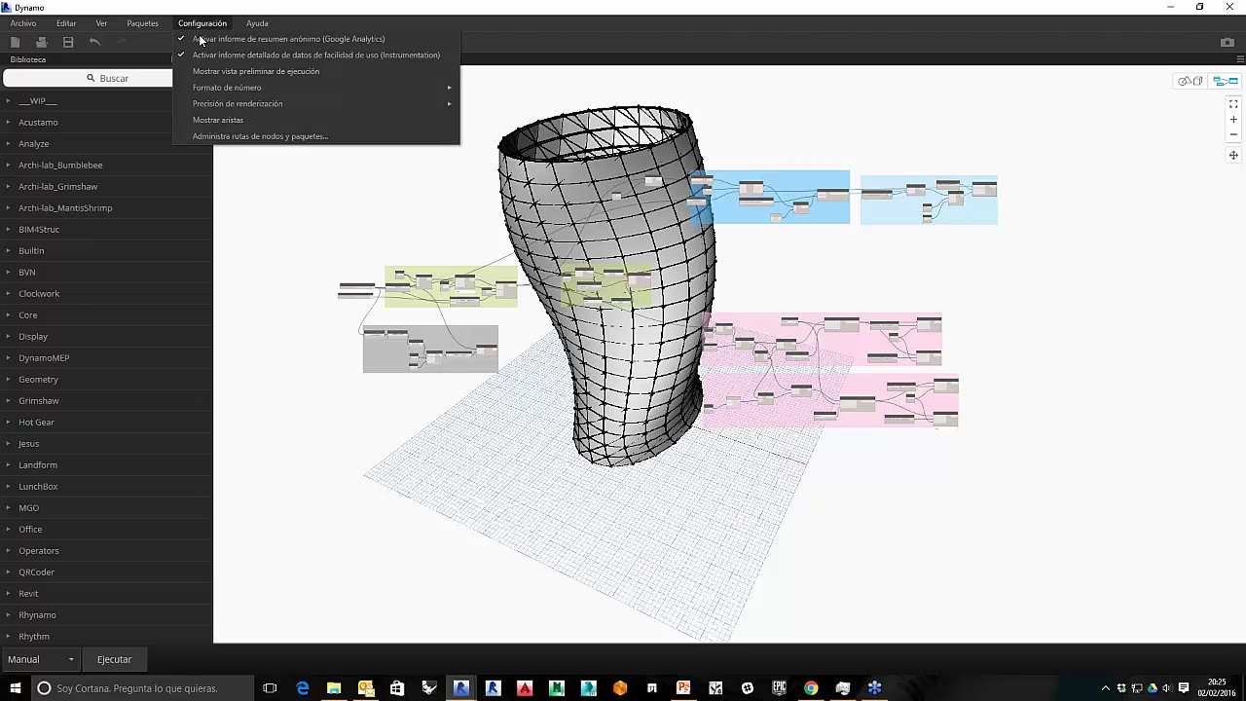
{"action": "mouse_move", "coordinate": [205, 109]}
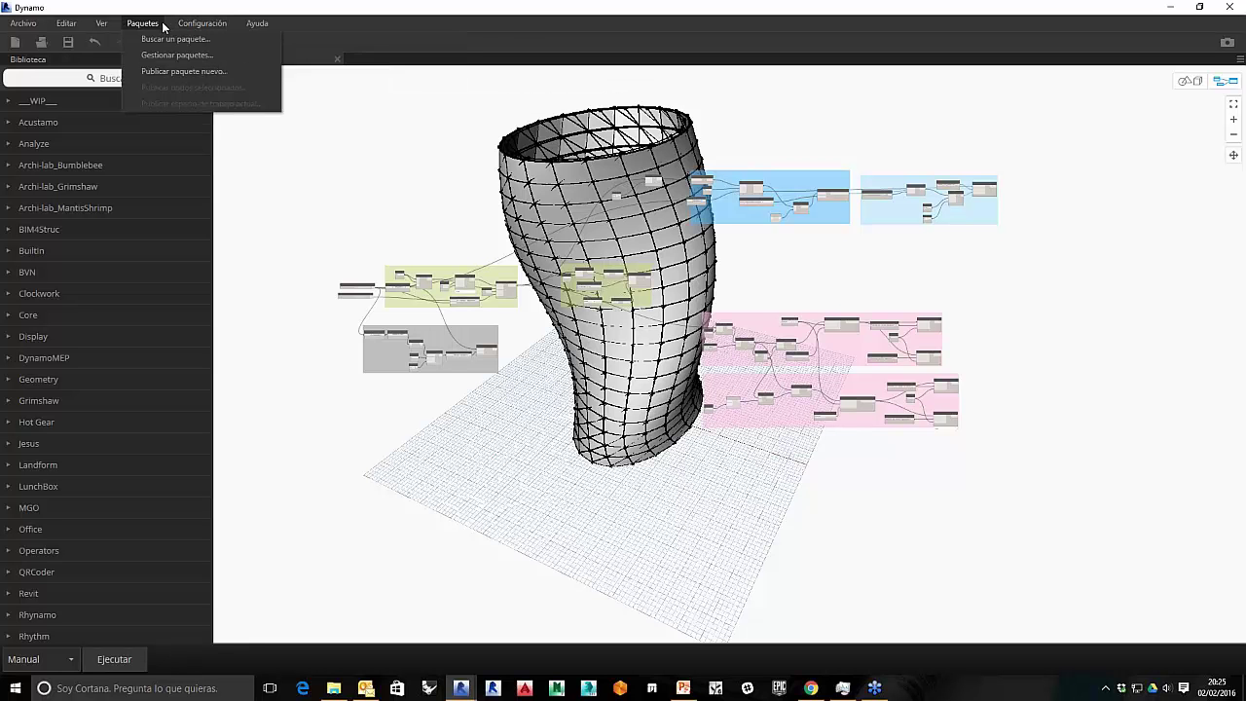
{"action": "mouse_move", "coordinate": [101, 24]}
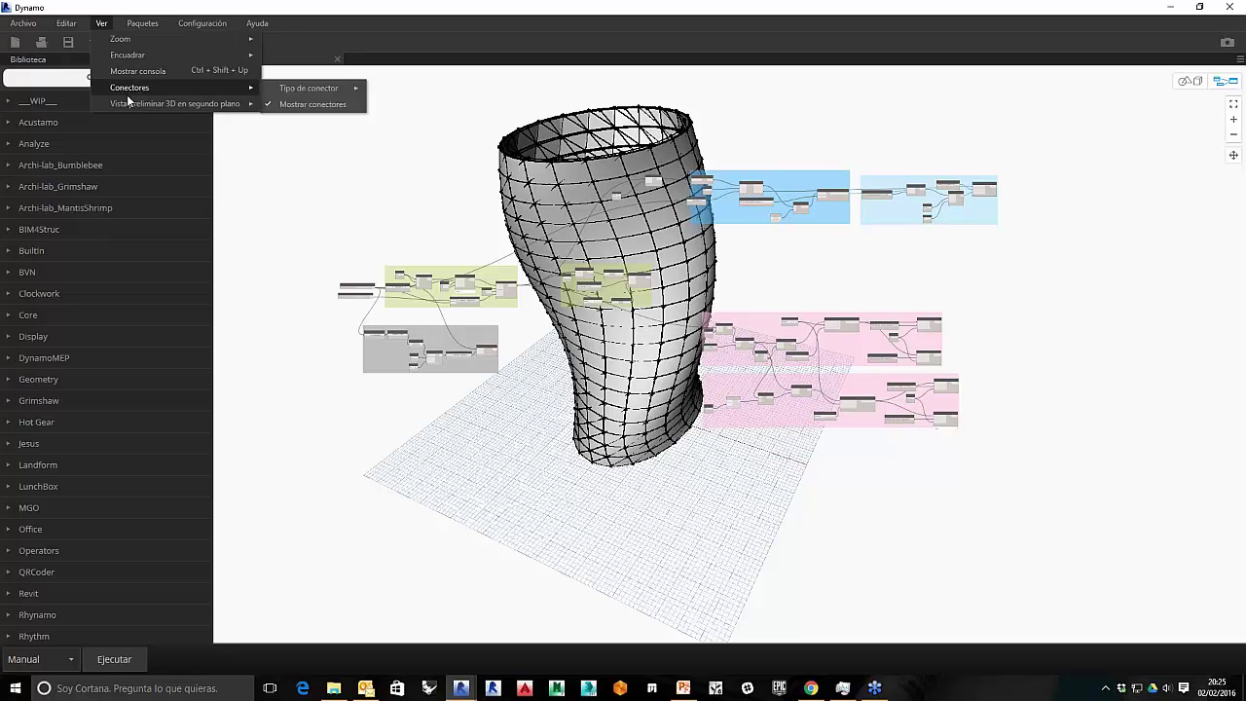
{"action": "mouse_move", "coordinate": [146, 103]}
{"action": "mouse_move", "coordinate": [304, 110]}
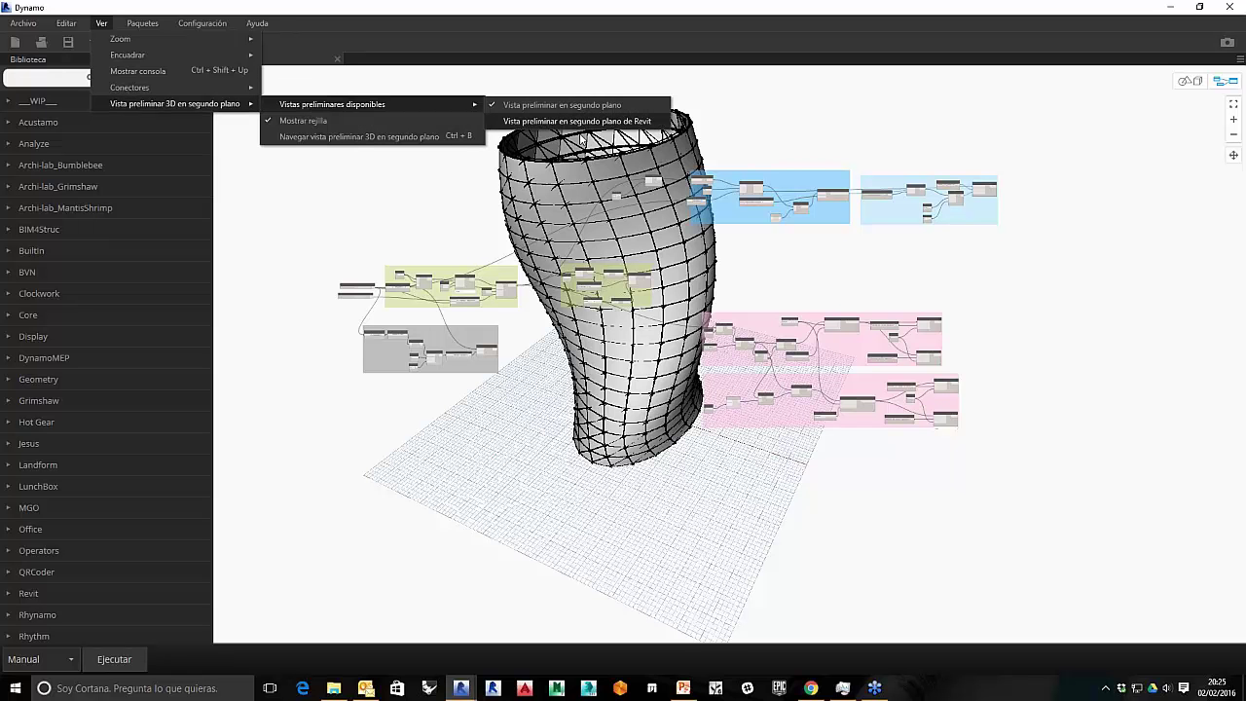
{"action": "left_click", "coordinate": [611, 135]}
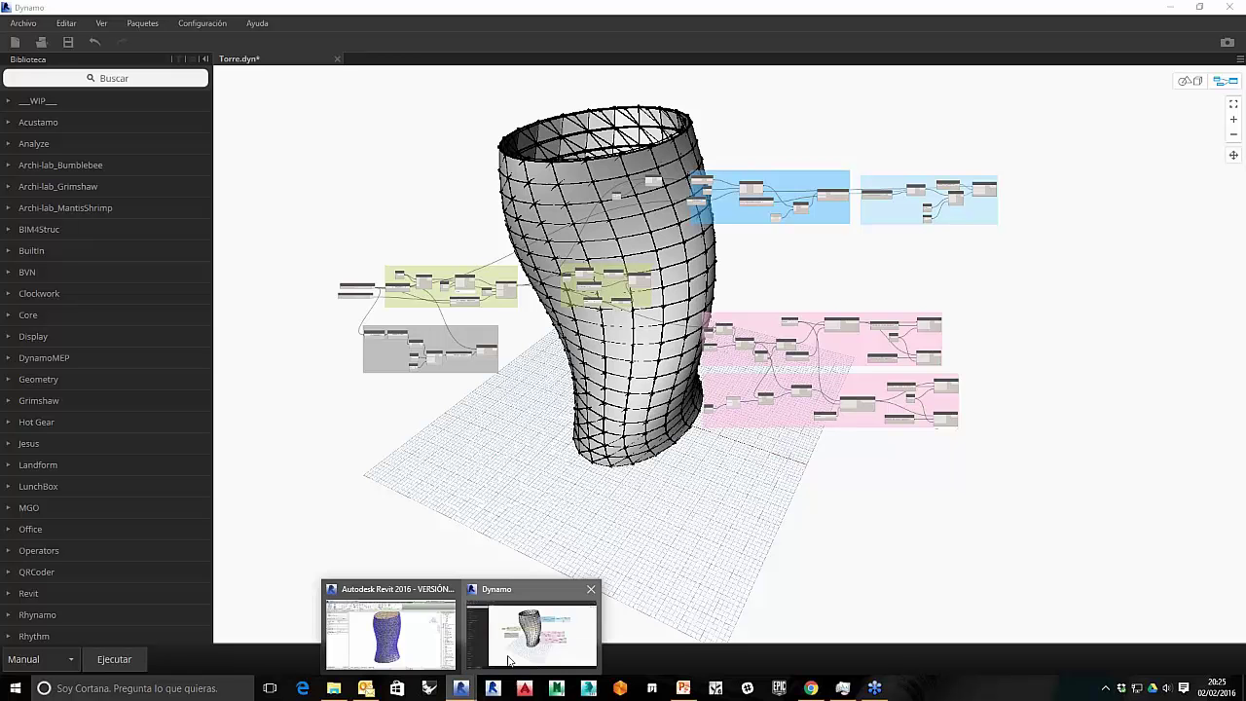
Step: Switch to Revit, examine the previewed facade panels near the tower's upper edge, and return to Dynamo
{"action": "left_click", "coordinate": [1173, 9]}
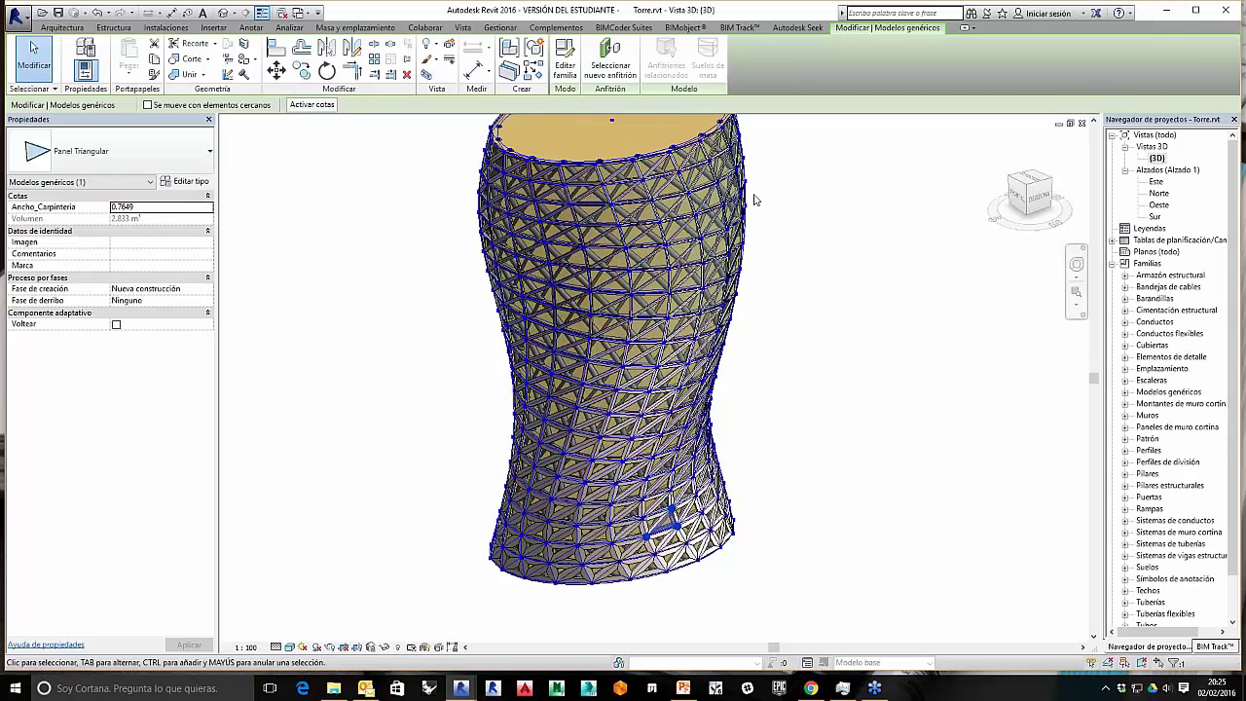
{"action": "scroll", "coordinate": [754, 199], "scroll_direction": "up", "scroll_amount": 2}
{"action": "middle_click_drag", "start_coordinate": [774, 240], "coordinate": [782, 343]}
{"action": "scroll", "coordinate": [706, 218], "scroll_direction": "up", "scroll_amount": 3}
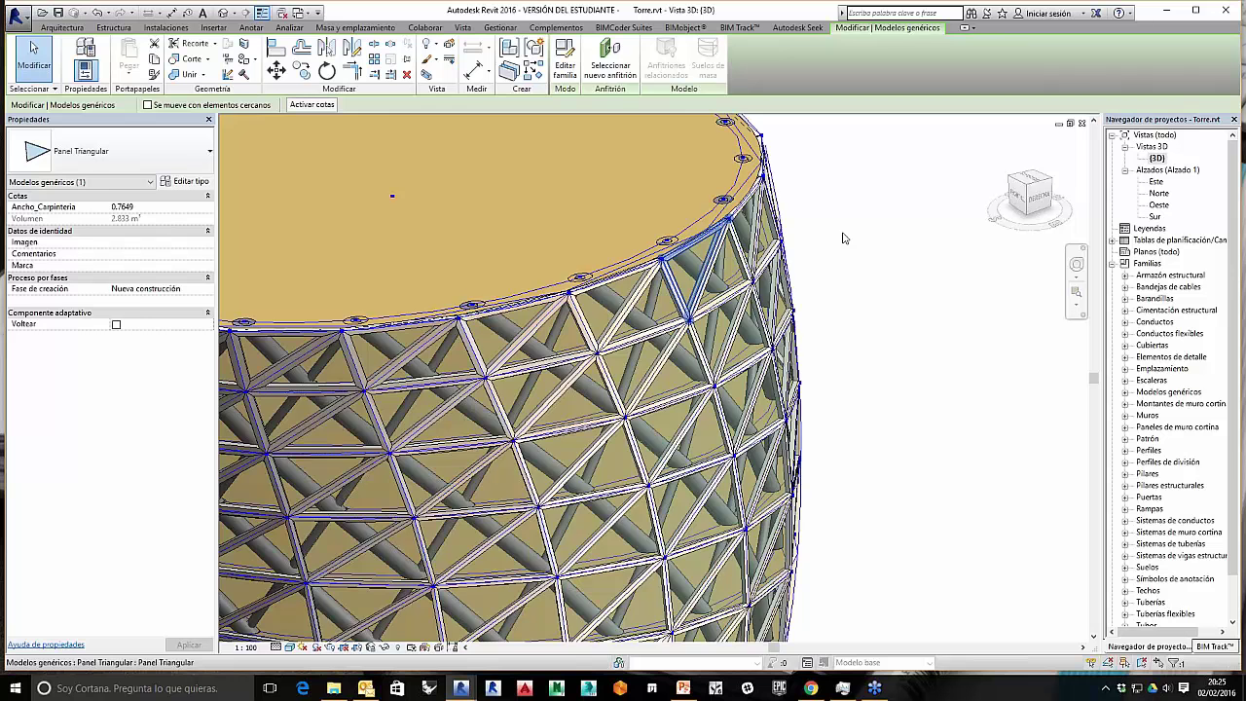
{"action": "scroll", "coordinate": [844, 238], "scroll_direction": "down", "scroll_amount": 5}
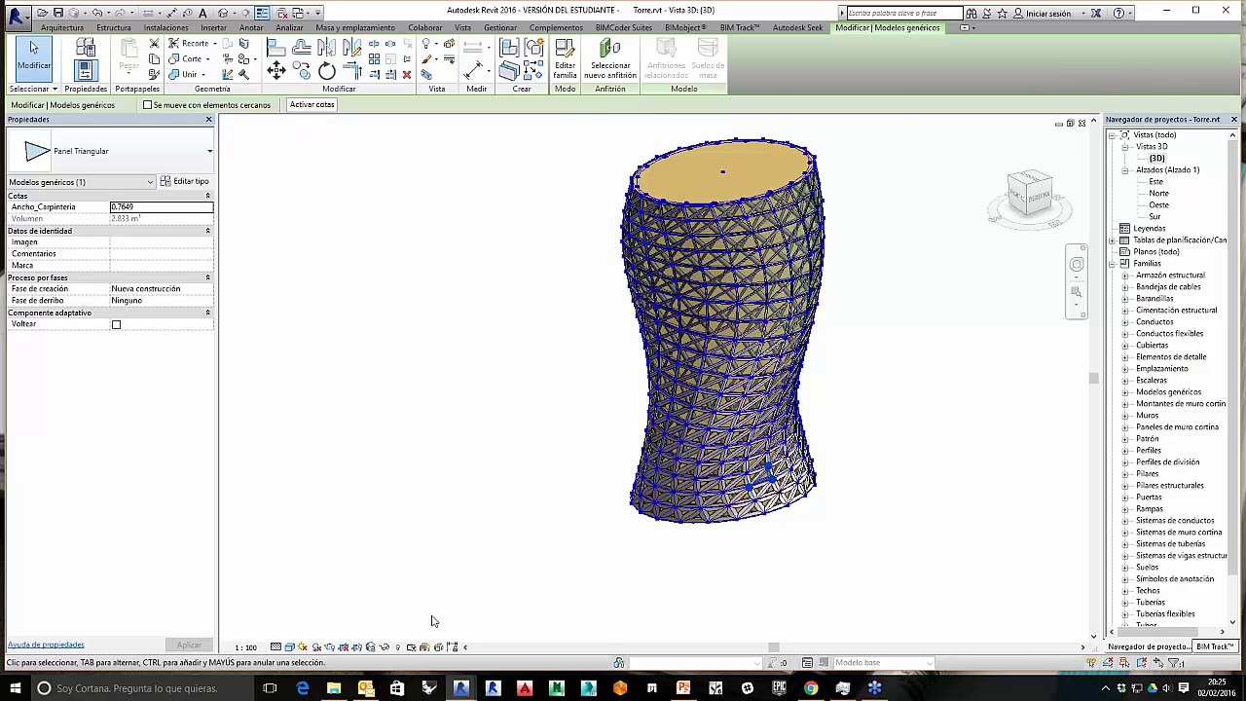
{"action": "mouse_move", "coordinate": [462, 688]}
{"action": "left_click", "coordinate": [513, 644]}
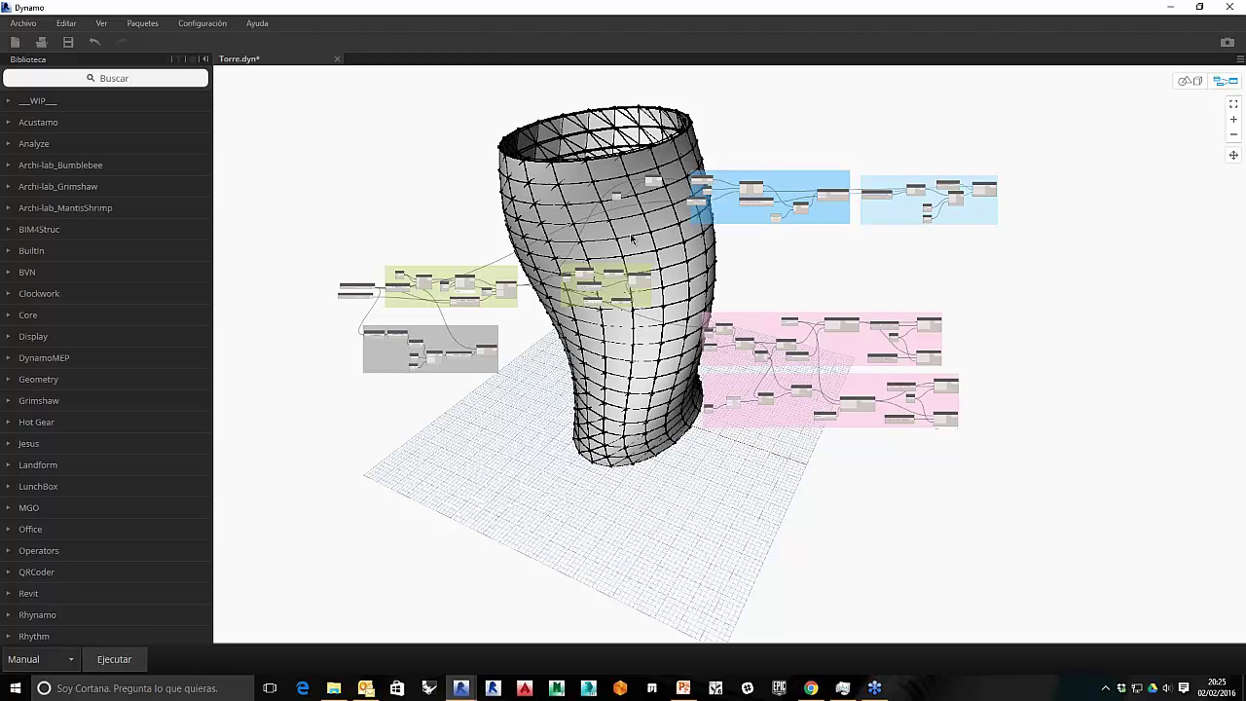
Step: Add a Watch node connected to the Panel Pts output of LunchBox Triangle Grid by Face and look through its nested point lists
{"action": "scroll", "coordinate": [628, 185], "scroll_direction": "down", "scroll_amount": 1}
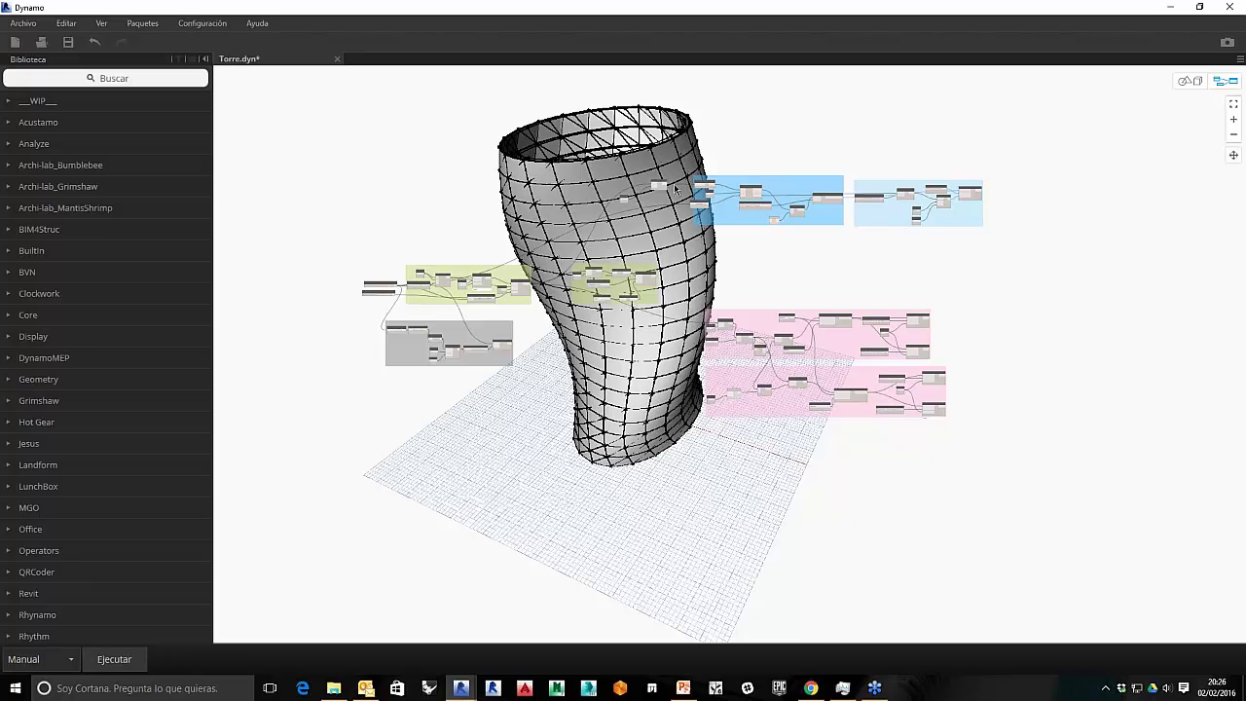
{"action": "scroll", "coordinate": [969, 221], "scroll_direction": "up", "scroll_amount": 8}
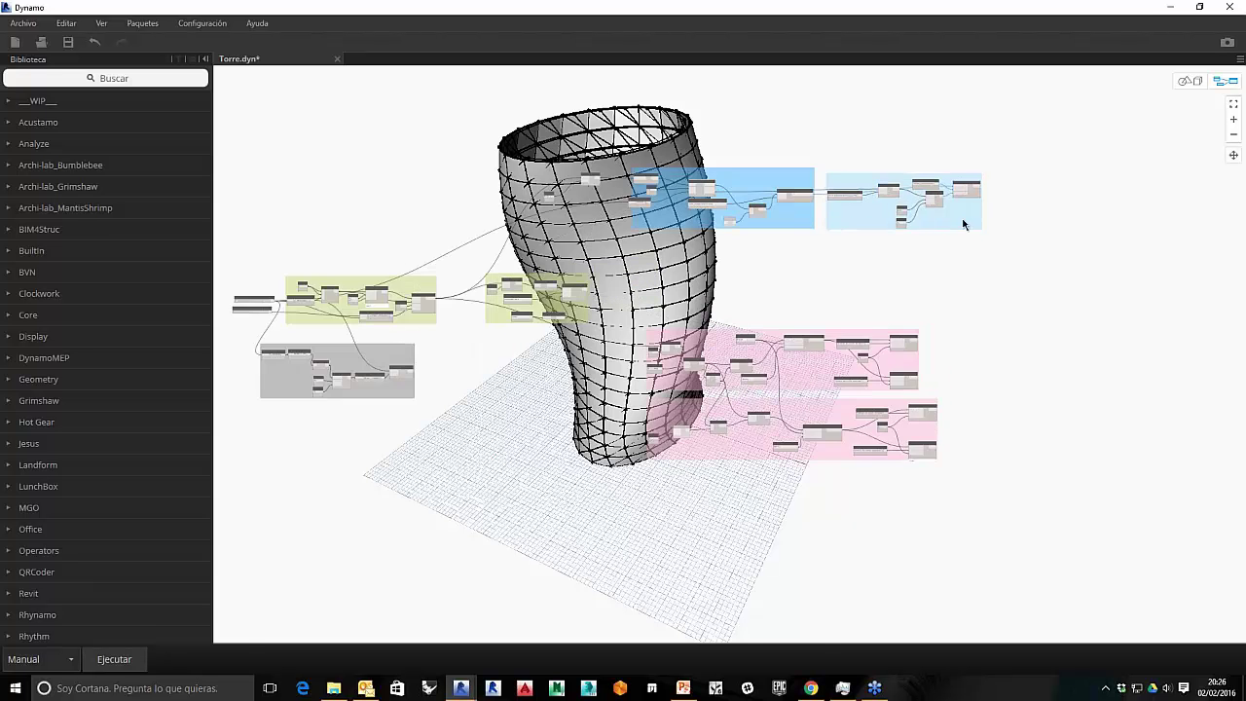
{"action": "scroll", "coordinate": [740, 337], "scroll_direction": "up", "scroll_amount": 6}
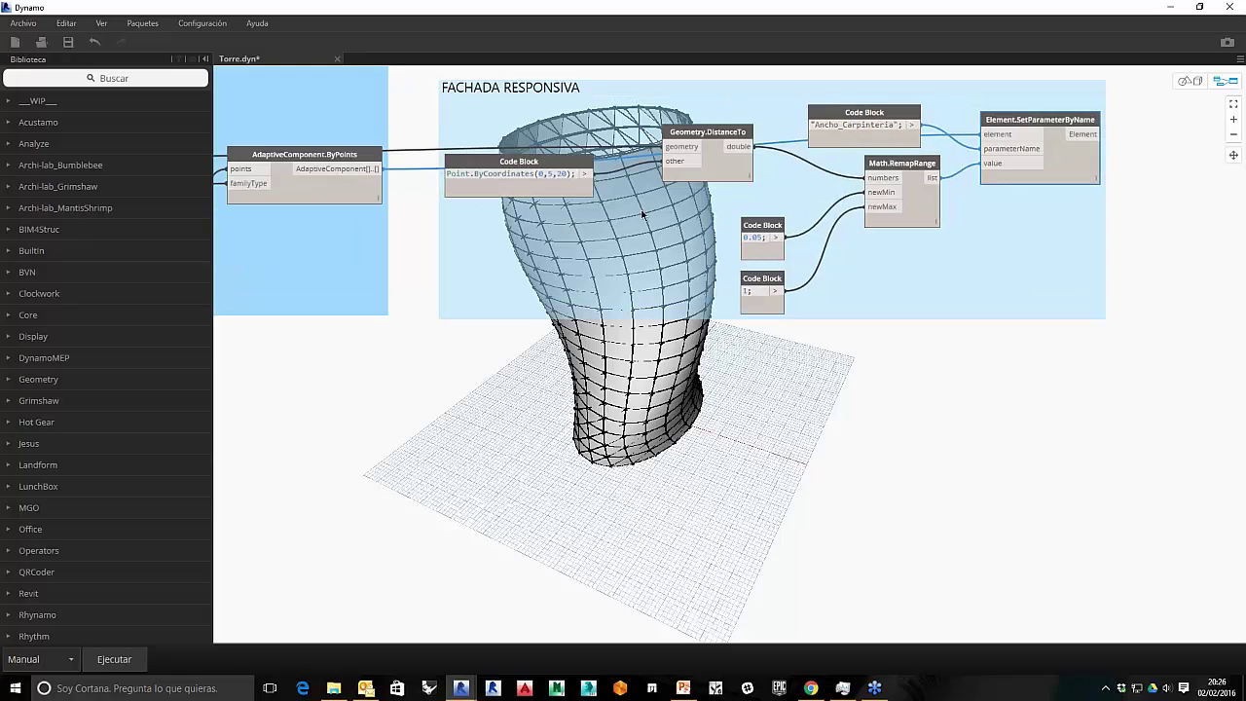
{"action": "middle_click_drag", "start_coordinate": [538, 251], "coordinate": [809, 238]}
{"action": "scroll", "coordinate": [640, 297], "scroll_direction": "down", "scroll_amount": 2}
{"action": "middle_click_drag", "start_coordinate": [639, 297], "coordinate": [961, 249]}
{"action": "middle_click_drag", "start_coordinate": [422, 167], "coordinate": [526, 173]}
{"action": "scroll", "coordinate": [526, 174], "scroll_direction": "up", "scroll_amount": 2}
{"action": "left_click", "coordinate": [121, 77]}
{"action": "type", "text": "watch"}
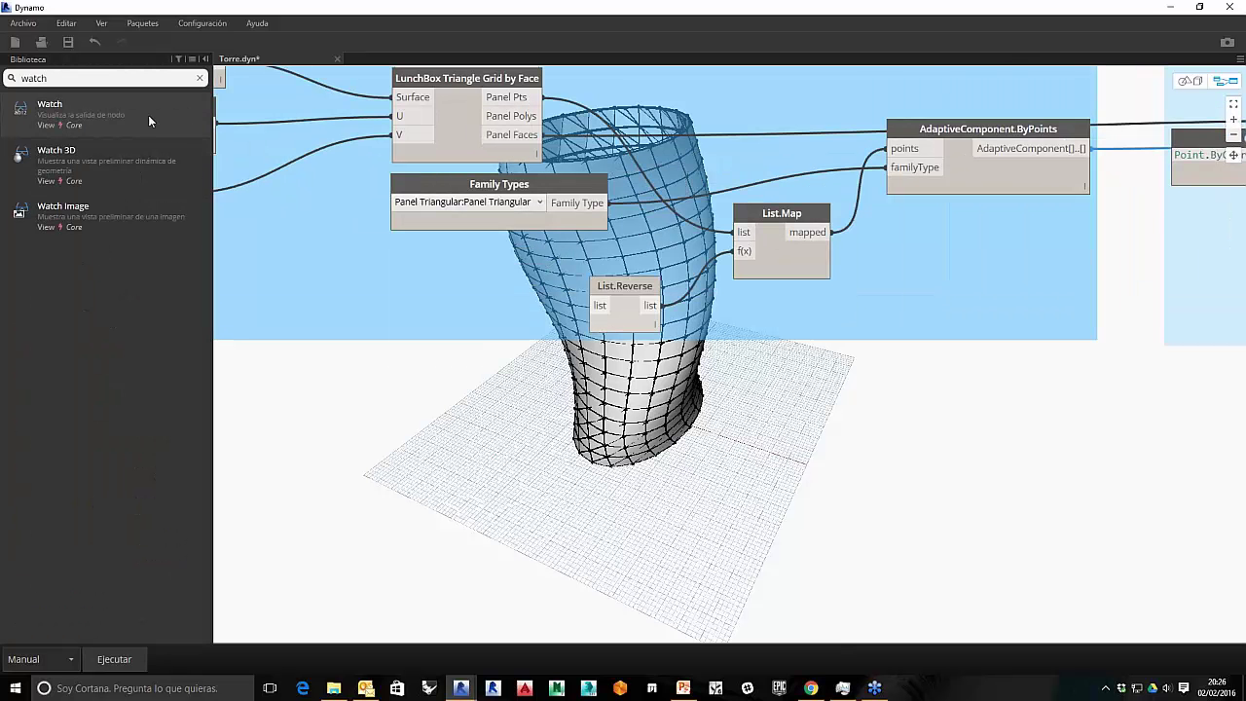
{"action": "left_click", "coordinate": [148, 114]}
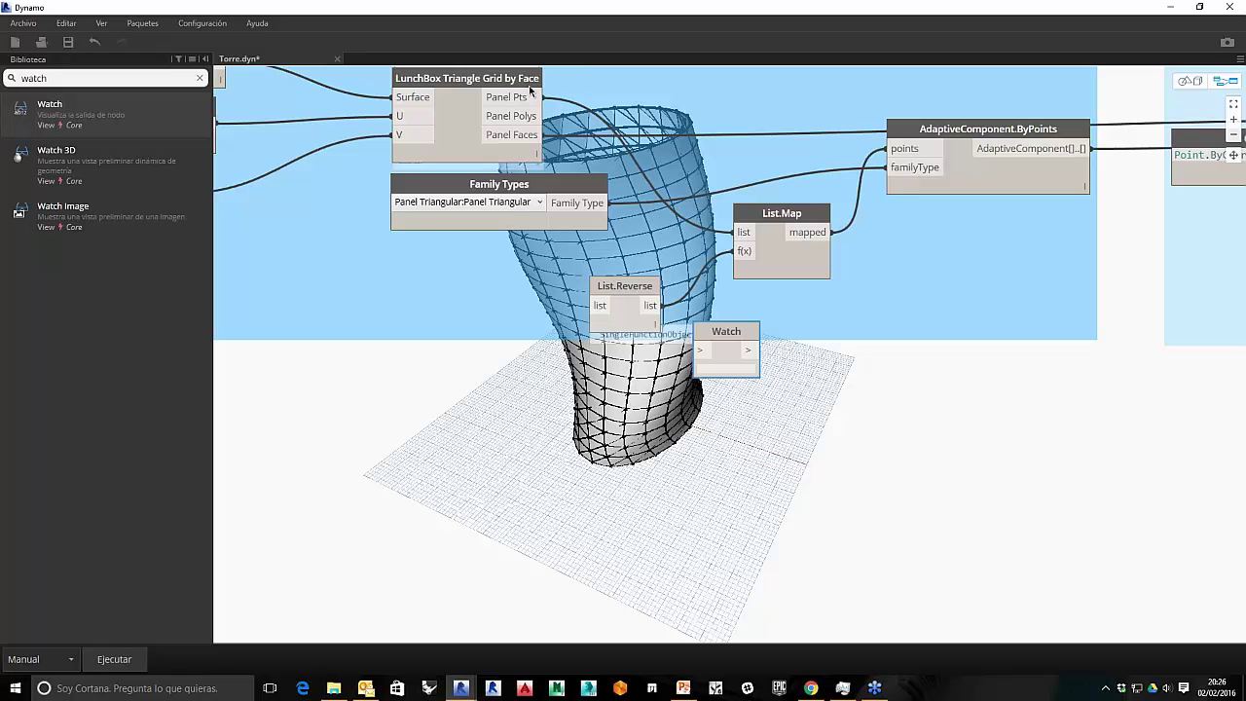
{"action": "left_click", "coordinate": [697, 352]}
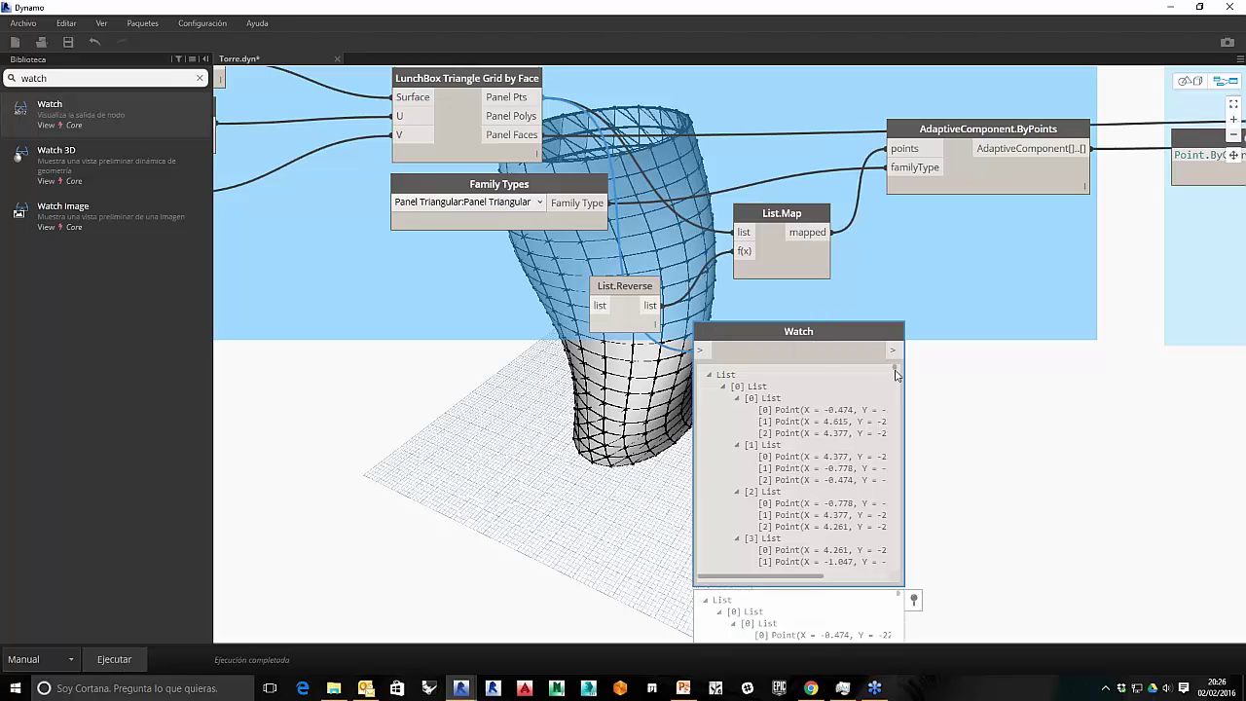
{"action": "scroll", "coordinate": [896, 371], "scroll_direction": "down", "scroll_amount": 7}
{"action": "scroll", "coordinate": [896, 372], "scroll_direction": "up", "scroll_amount": 7}
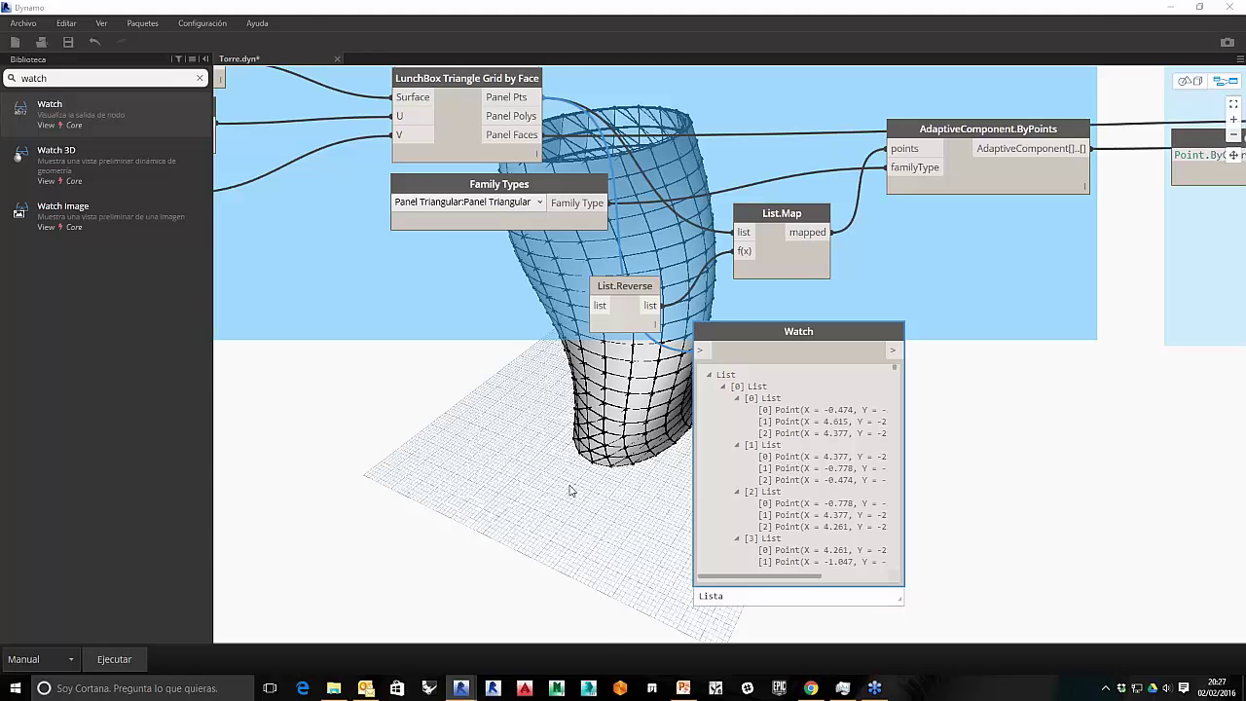
Step: Search the node library for "polyg" to find the polygon nodes
{"action": "scroll", "coordinate": [572, 490], "scroll_direction": "down", "scroll_amount": 5}
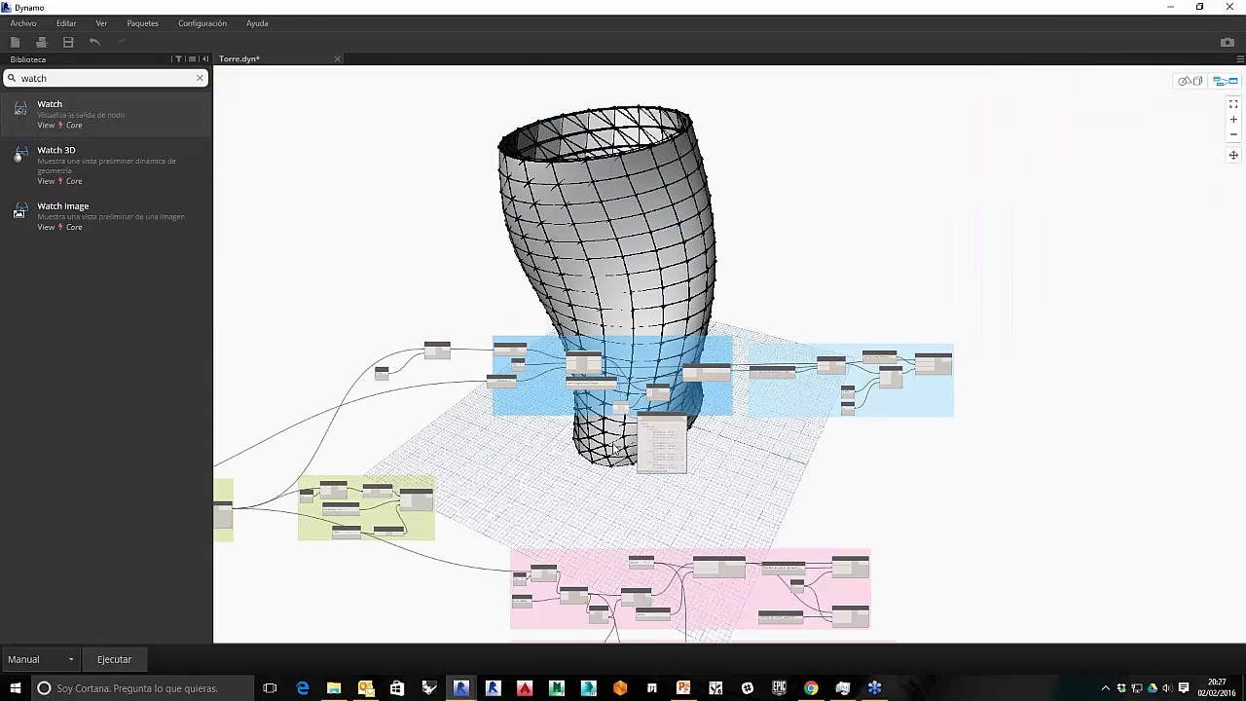
{"action": "middle_click_drag", "start_coordinate": [614, 448], "coordinate": [728, 319]}
{"action": "scroll", "coordinate": [671, 307], "scroll_direction": "down", "scroll_amount": 2}
{"action": "middle_click_drag", "start_coordinate": [670, 366], "coordinate": [749, 346]}
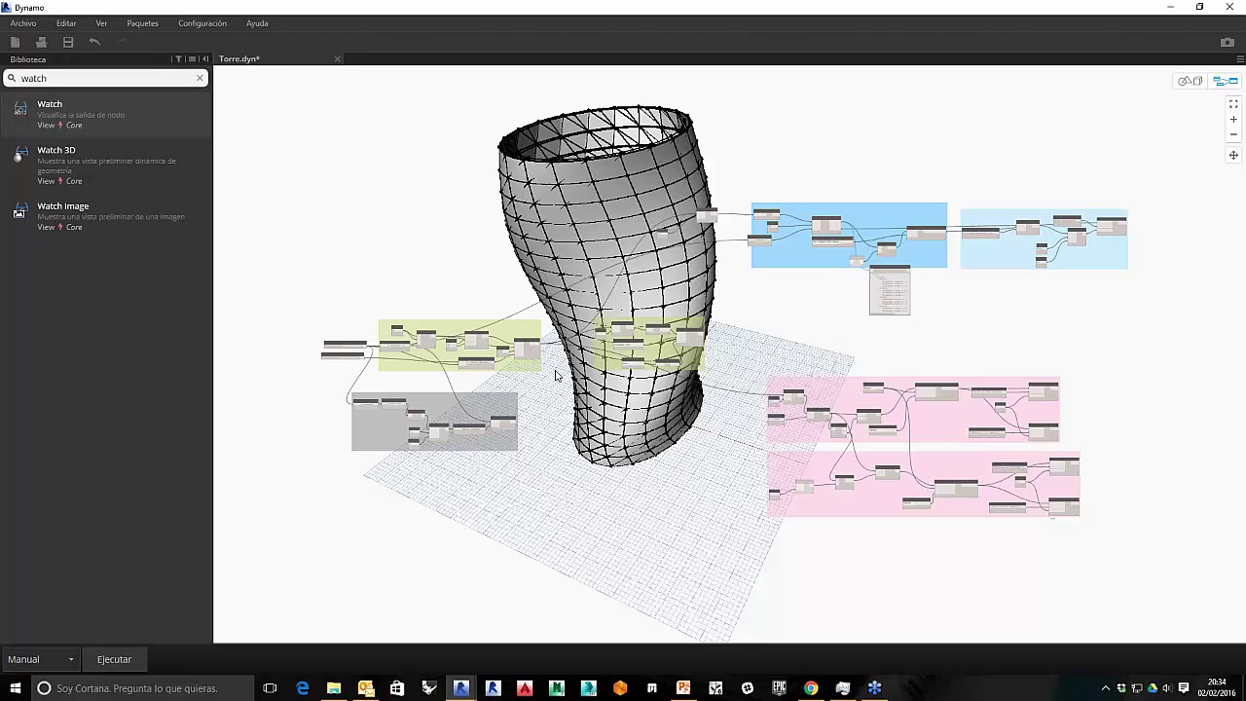
{"action": "key", "text": "BackSpace"}
{"action": "key", "text": "BackSpace"}
{"action": "key", "text": "BackSpace"}
{"action": "key", "text": "BackSpace"}
{"action": "key", "text": "BackSpace"}
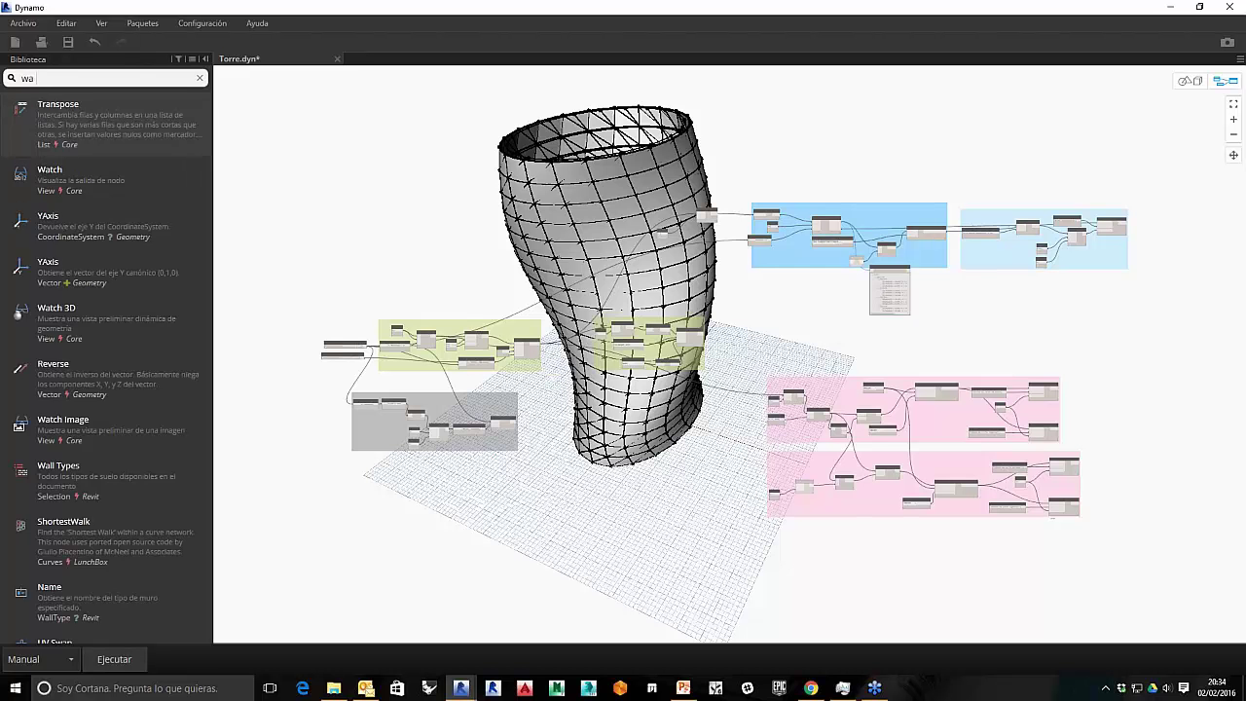
{"action": "type", "text": "pol"}
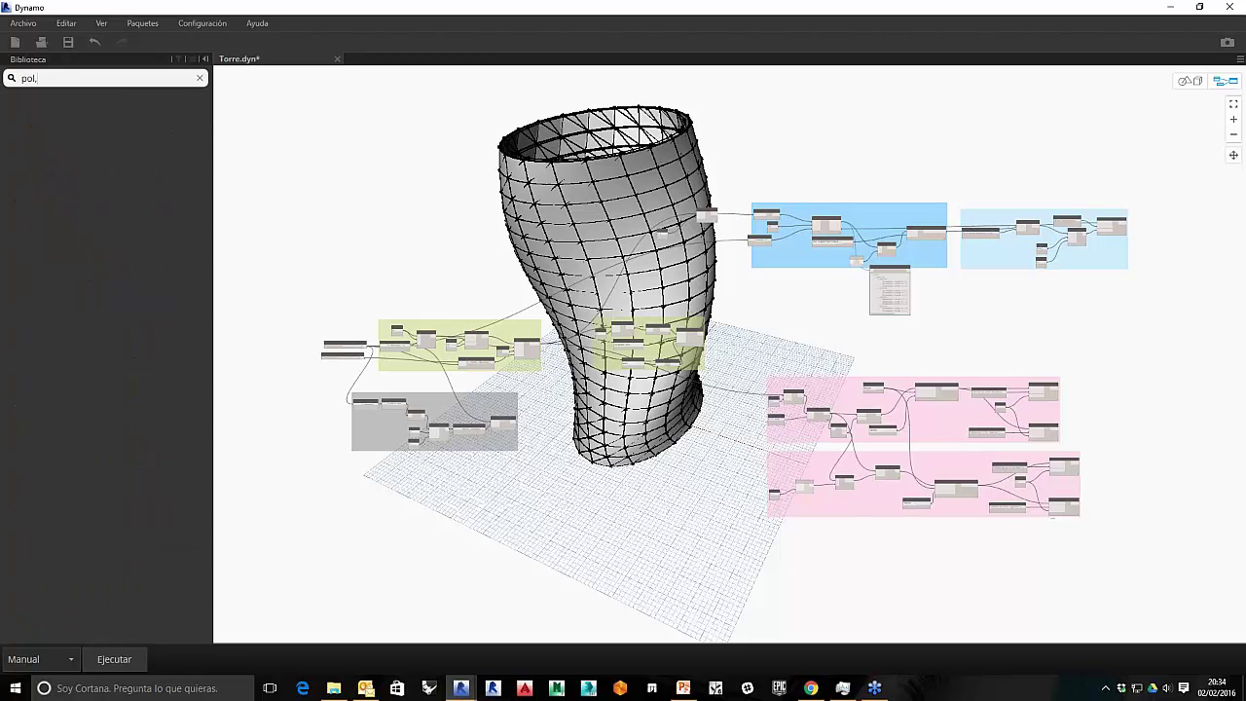
{"action": "type", "text": "y"}
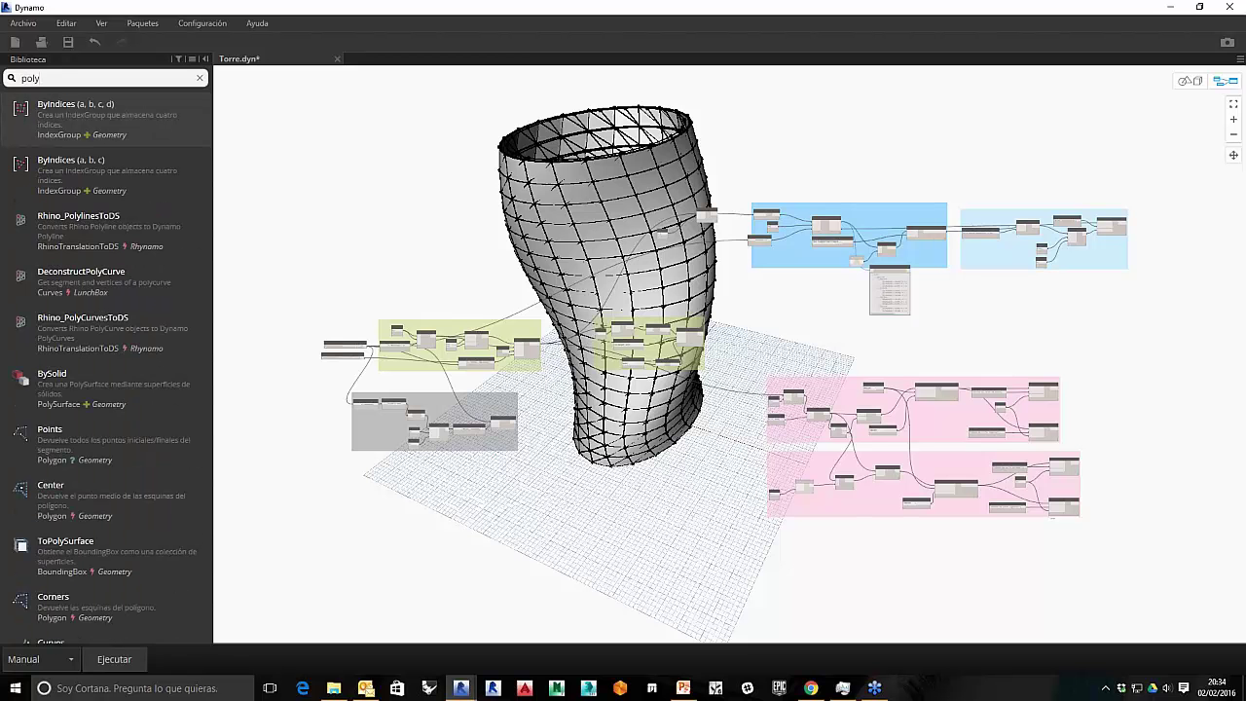
{"action": "type", "text": "g"}
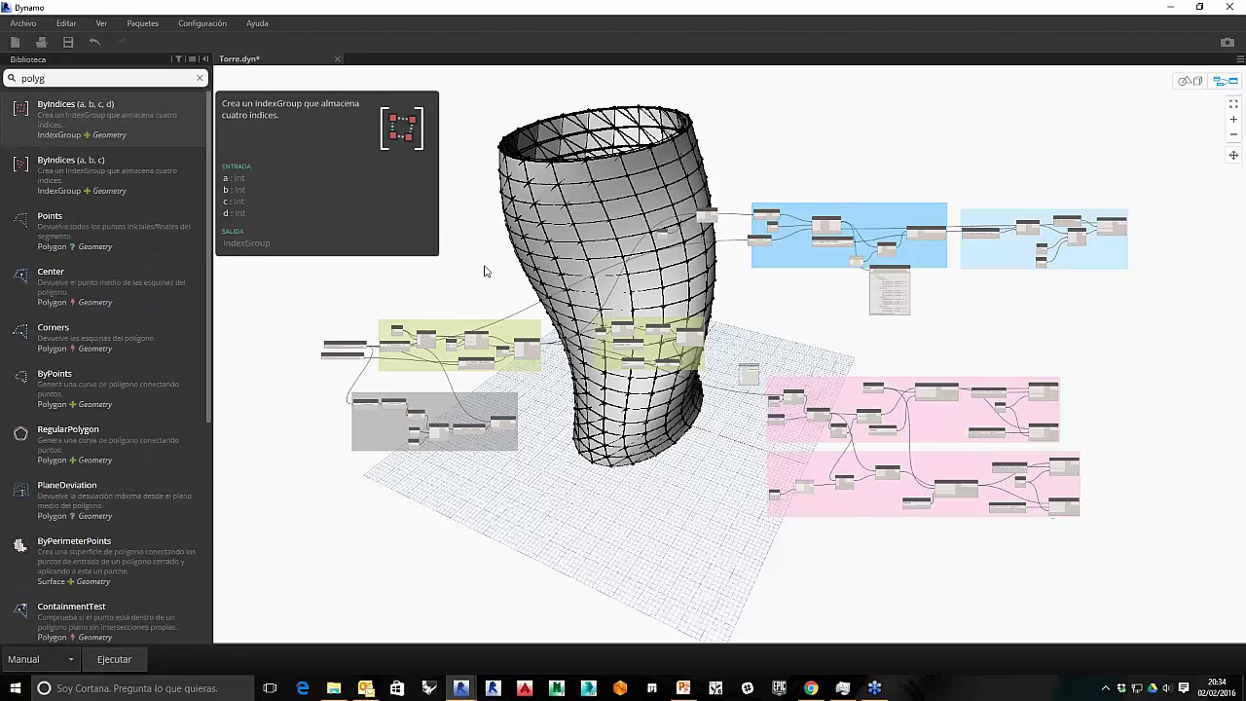
Step: Move the stray IndexGroup.ByIndices node into the empty space beside the floors group and delete it
{"action": "scroll", "coordinate": [750, 368], "scroll_direction": "up", "scroll_amount": 4}
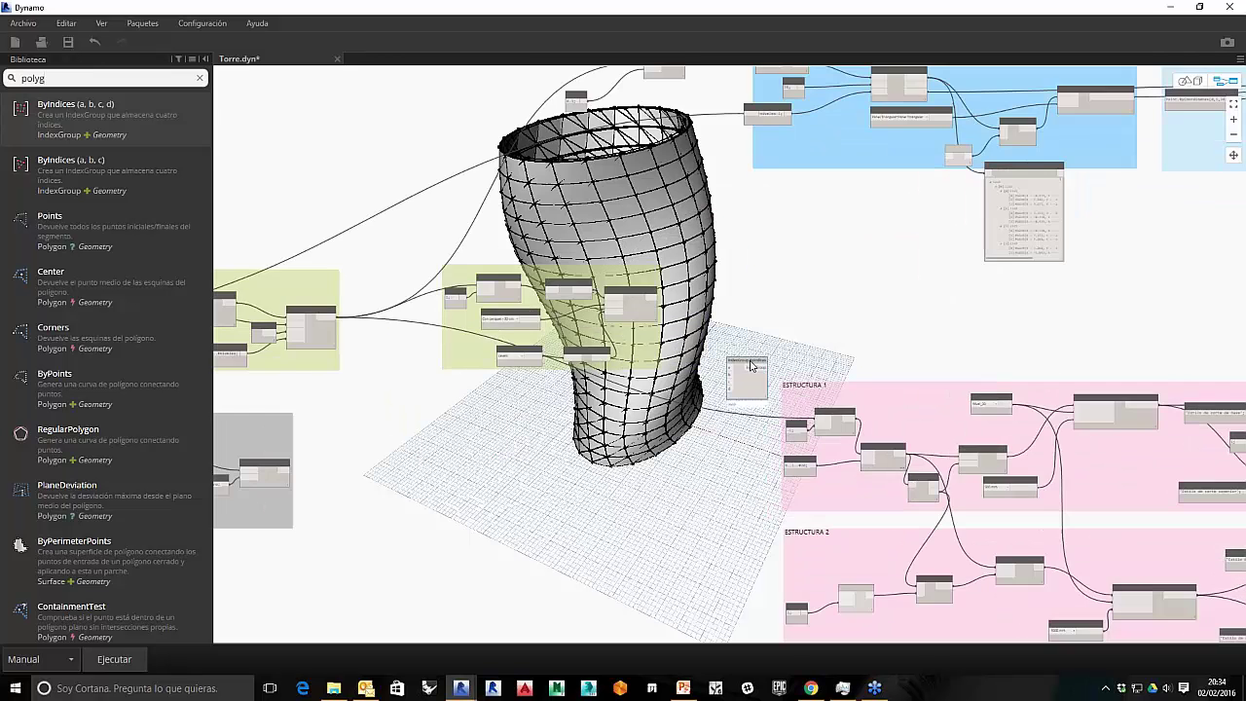
{"action": "scroll", "coordinate": [751, 368], "scroll_direction": "up", "scroll_amount": 3}
{"action": "left_click_drag", "start_coordinate": [725, 342], "coordinate": [779, 209]}
{"action": "scroll", "coordinate": [779, 209], "scroll_direction": "up", "scroll_amount": 4}
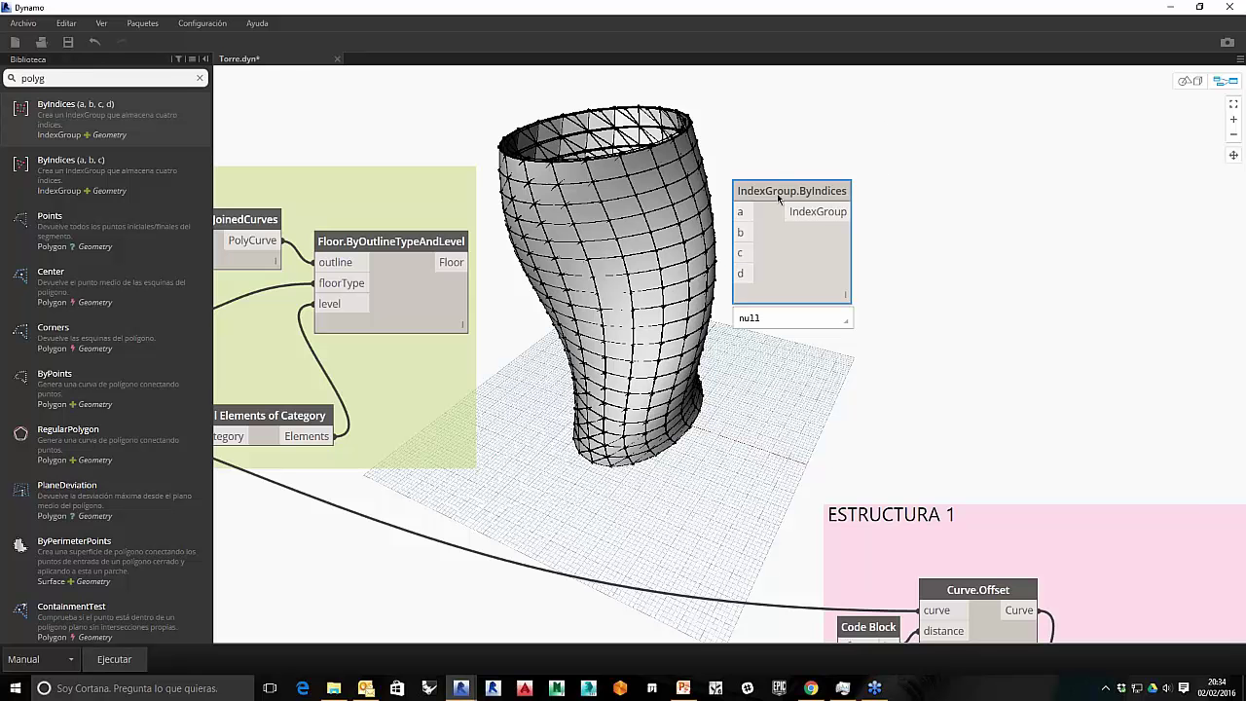
{"action": "scroll", "coordinate": [777, 193], "scroll_direction": "down", "scroll_amount": 8}
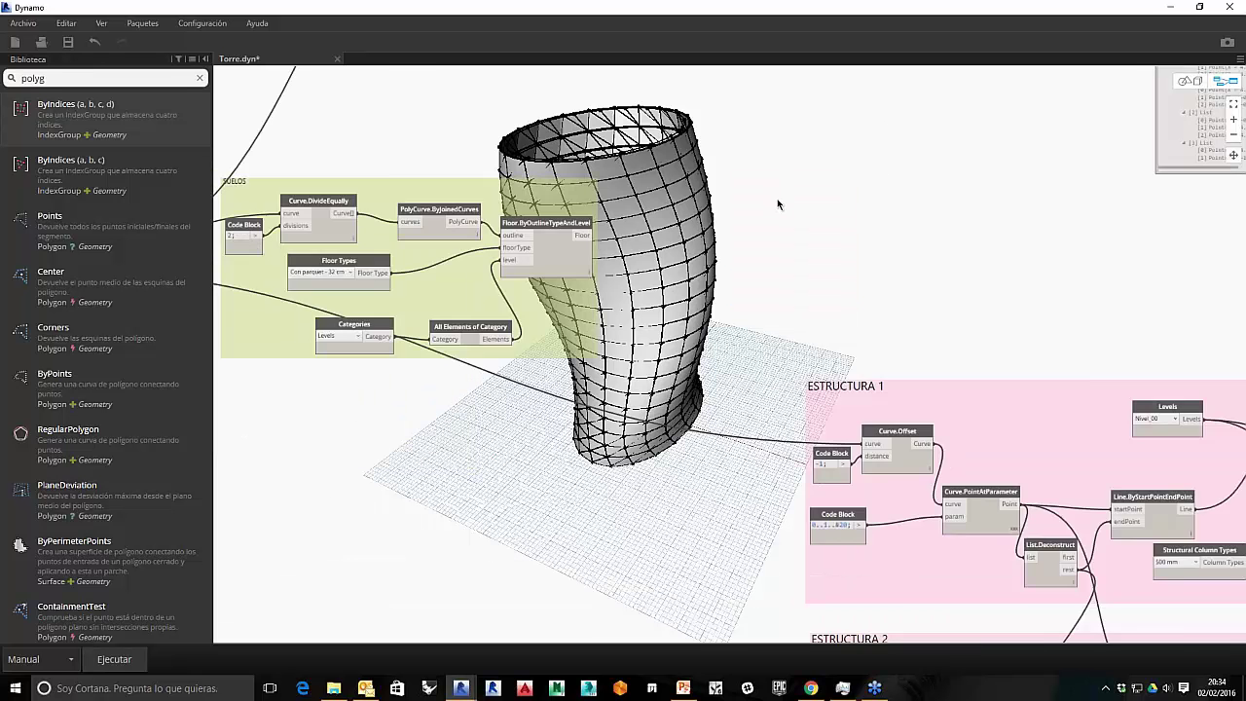
{"action": "scroll", "coordinate": [721, 288], "scroll_direction": "down", "scroll_amount": 5}
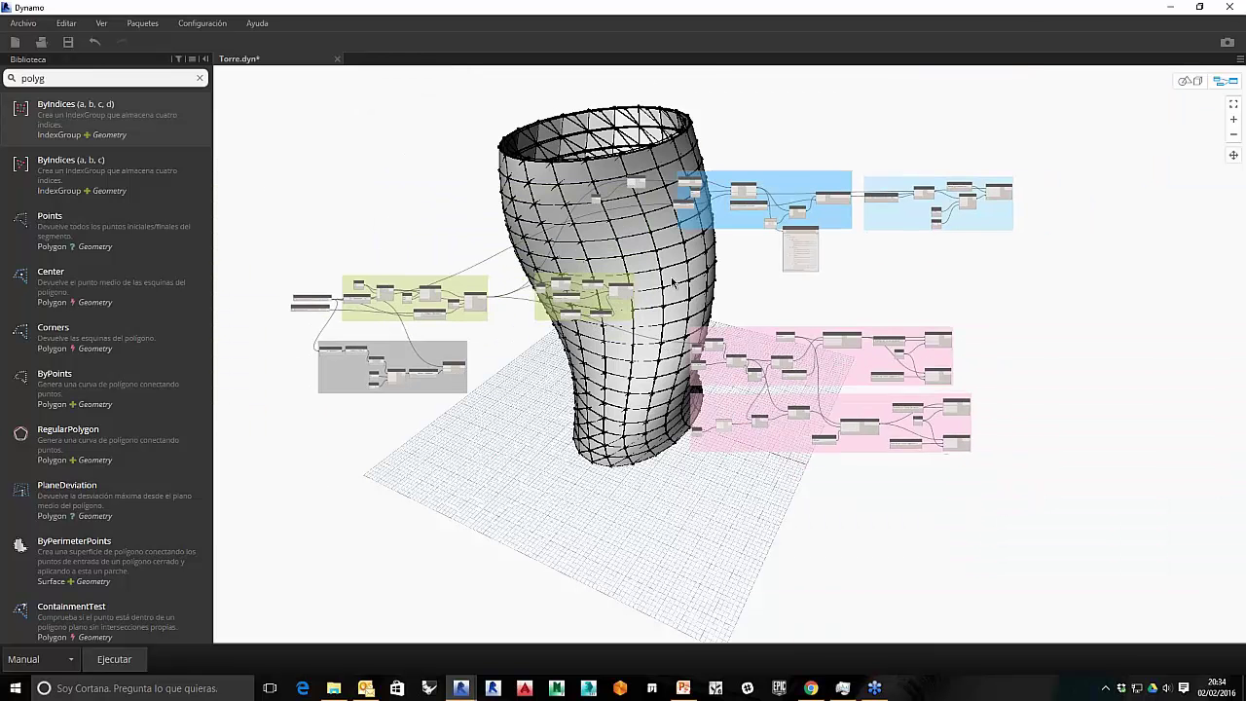
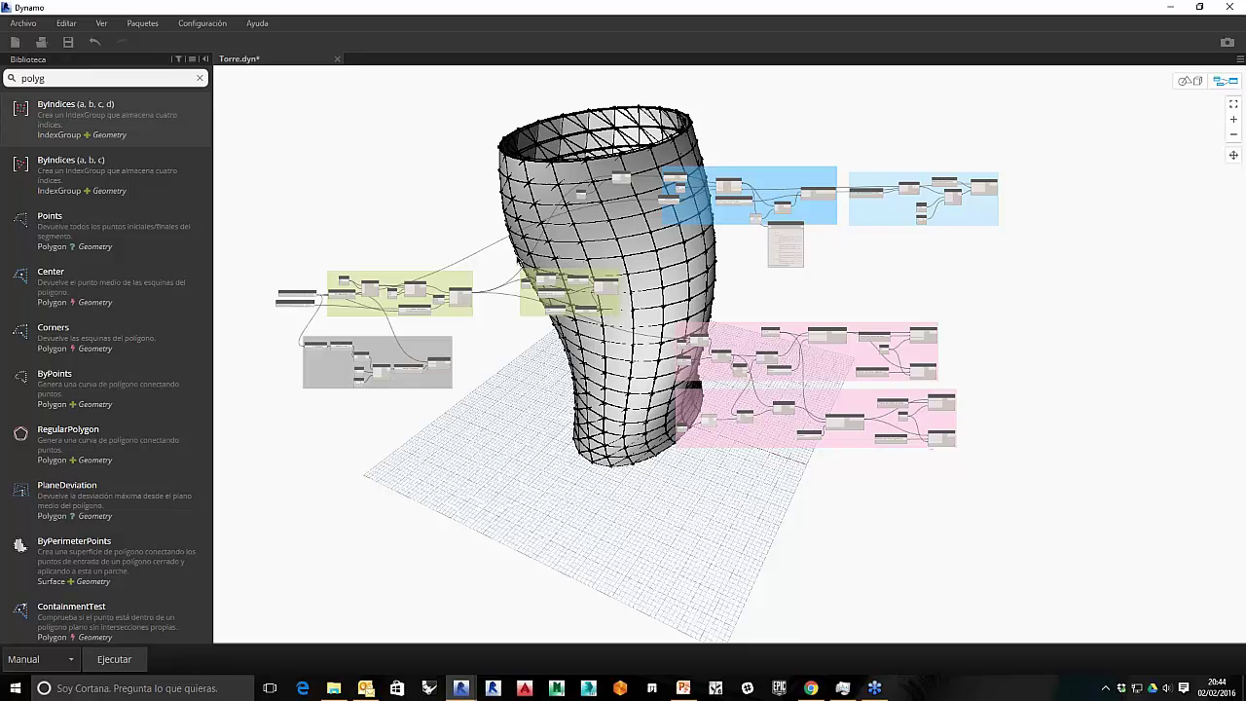
Step: Add a code block above the CONCEPTO group and enter "Point." to list the available Point methods
{"action": "scroll", "coordinate": [292, 245], "scroll_direction": "up", "scroll_amount": 5}
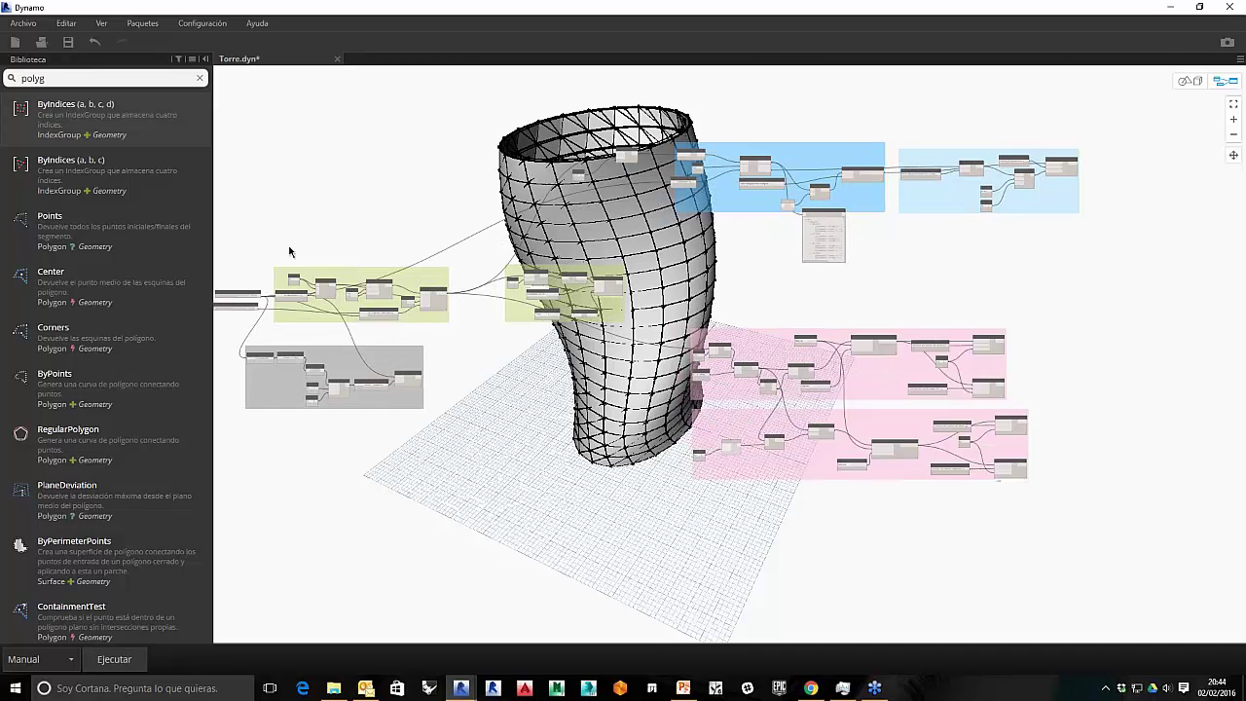
{"action": "scroll", "coordinate": [463, 328], "scroll_direction": "up", "scroll_amount": 6}
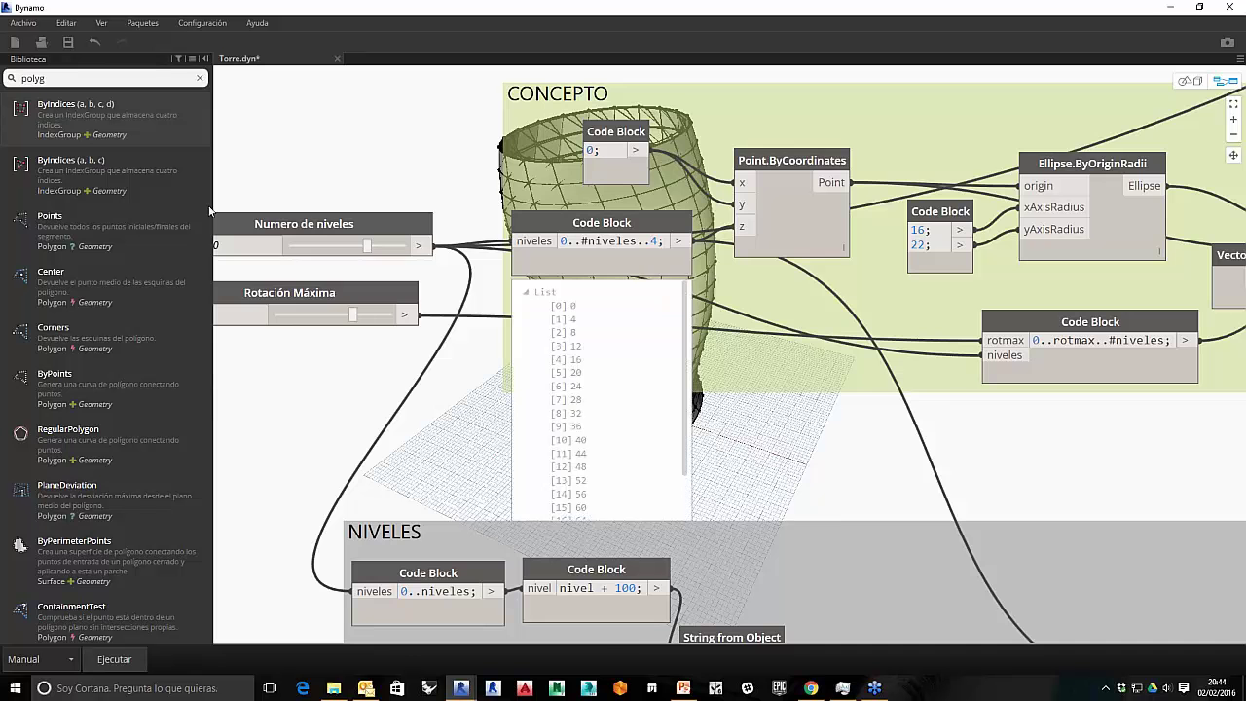
{"action": "scroll", "coordinate": [385, 493], "scroll_direction": "down", "scroll_amount": 5}
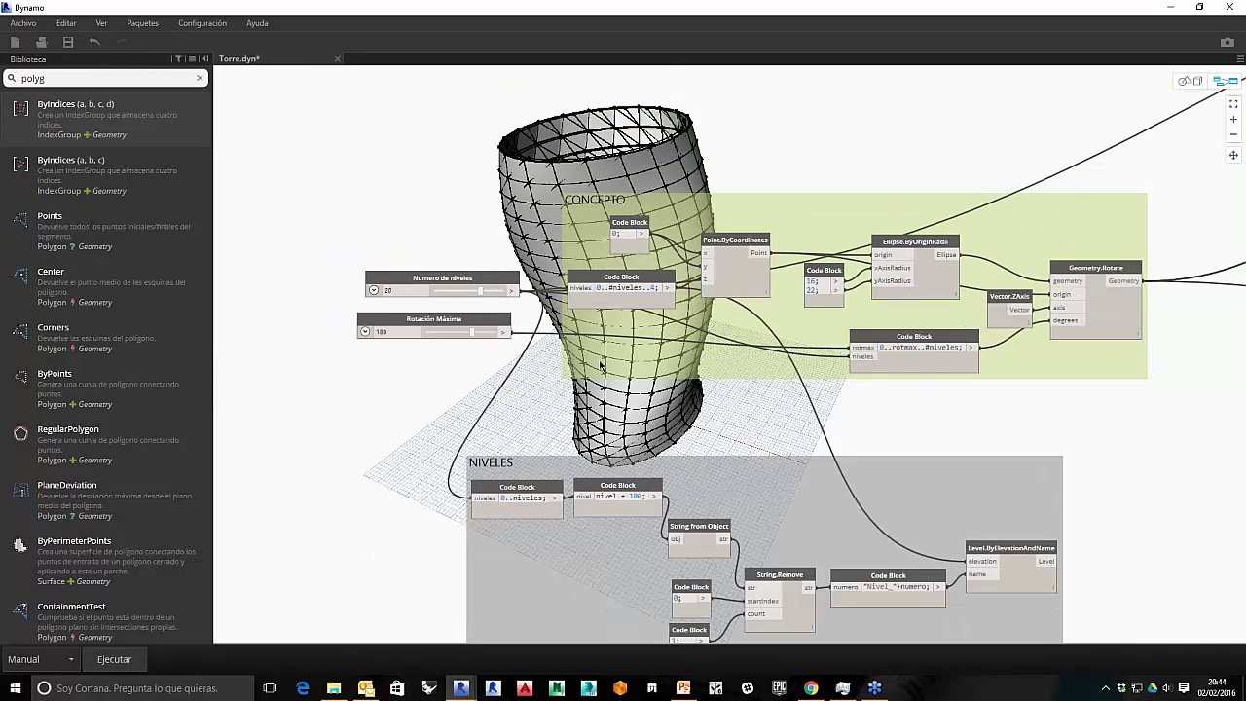
{"action": "double_click", "coordinate": [723, 171]}
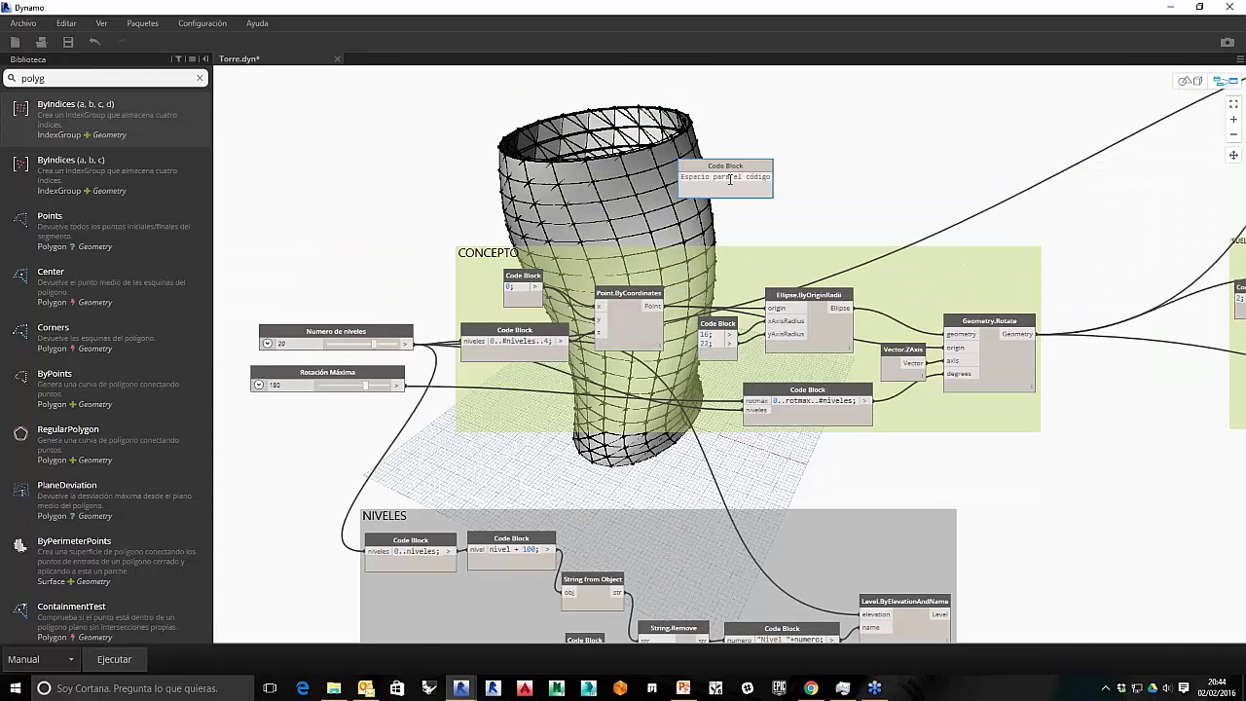
{"action": "type", "text": "Point."}
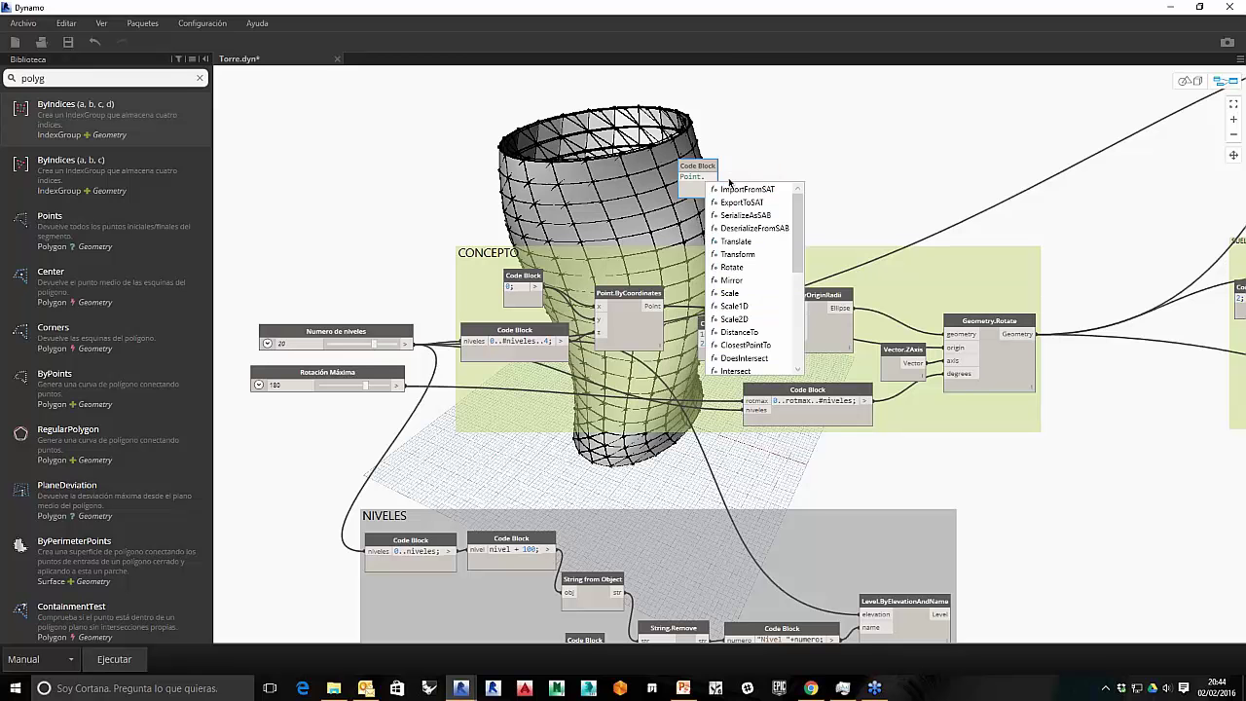
Step: Replace the new code block's text with "If" to show the conditional suggestions, and delete the code block
{"action": "key", "text": "BackSpace"}
{"action": "key", "text": "BackSpace"}
{"action": "key", "text": "BackSpace"}
{"action": "key", "text": "BackSpace"}
{"action": "key", "text": "BackSpace"}
{"action": "key", "text": "BackSpace"}
{"action": "type", "text": "If"}
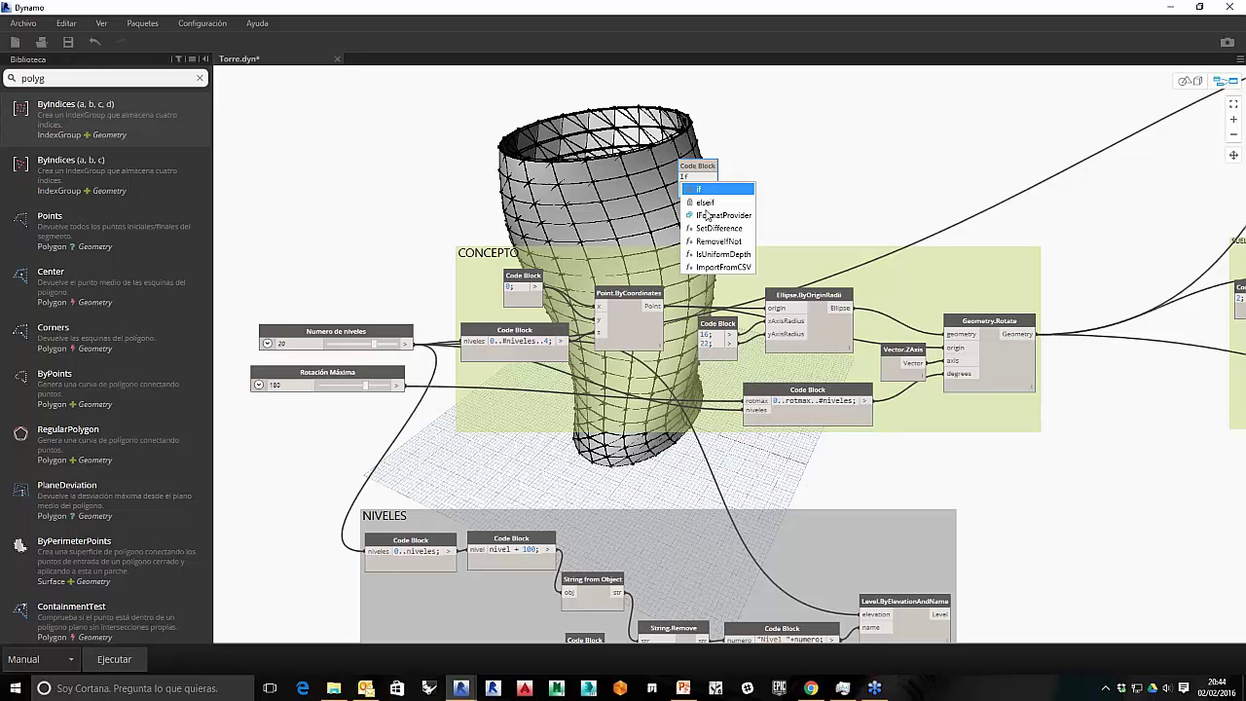
{"action": "left_click", "coordinate": [712, 168]}
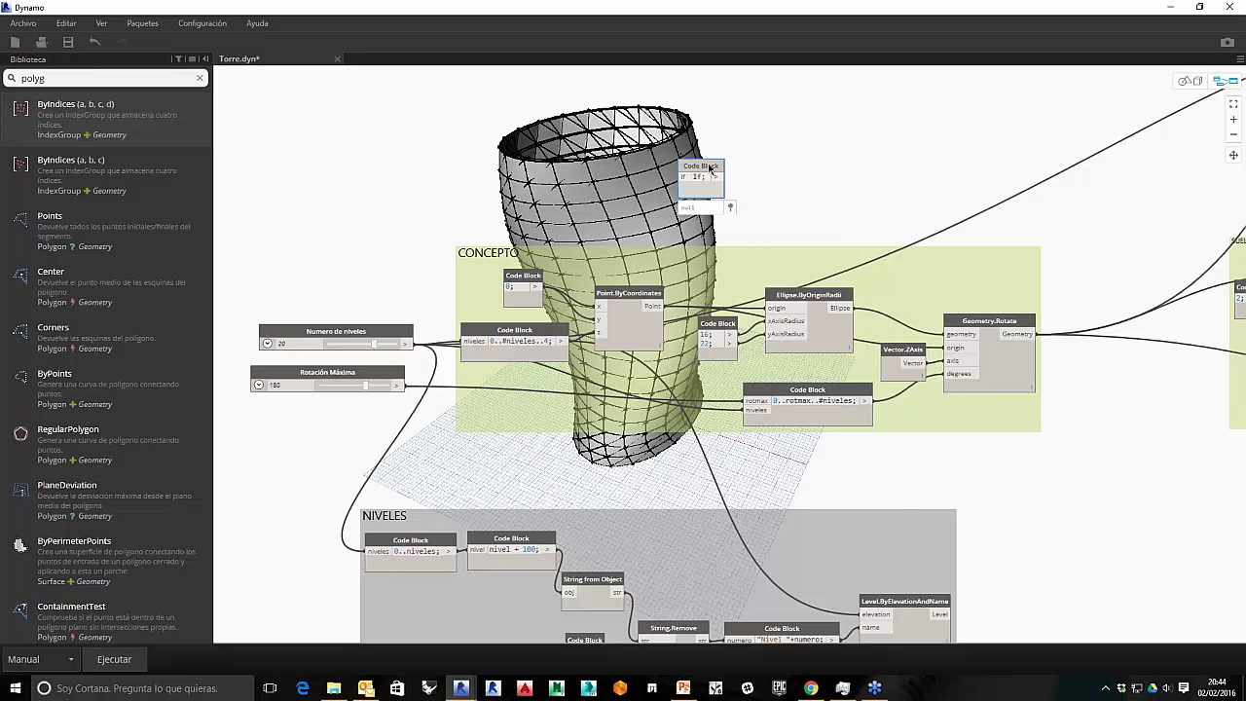
{"action": "key", "text": "Delete"}
{"action": "scroll", "coordinate": [776, 231], "scroll_direction": "down", "scroll_amount": 3}
{"action": "middle_click_drag", "start_coordinate": [1028, 365], "coordinate": [601, 371]}
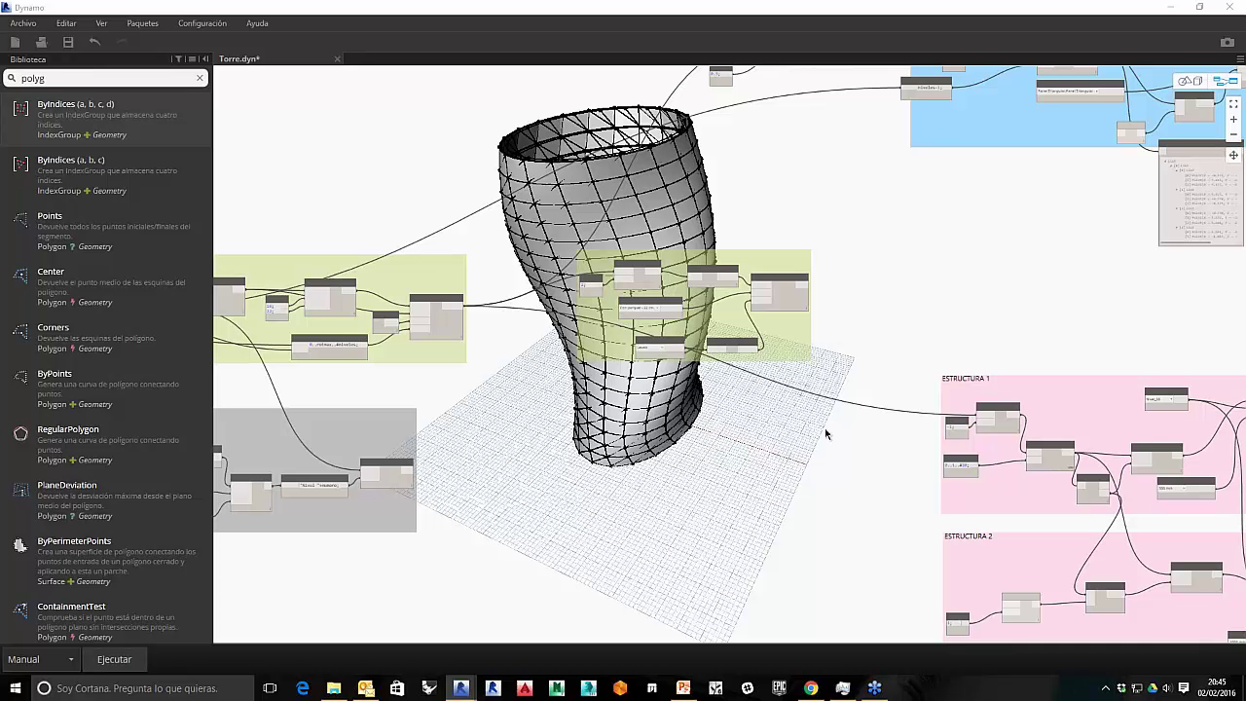
Step: Examine the FACHADA RESPONSIVA group, from Geometry.DistanceTo through Math.RemapRange to the Ancho_Carpinteria parameter assignment
{"action": "scroll", "coordinate": [827, 436], "scroll_direction": "down", "scroll_amount": 5}
{"action": "scroll", "coordinate": [778, 381], "scroll_direction": "up", "scroll_amount": 5}
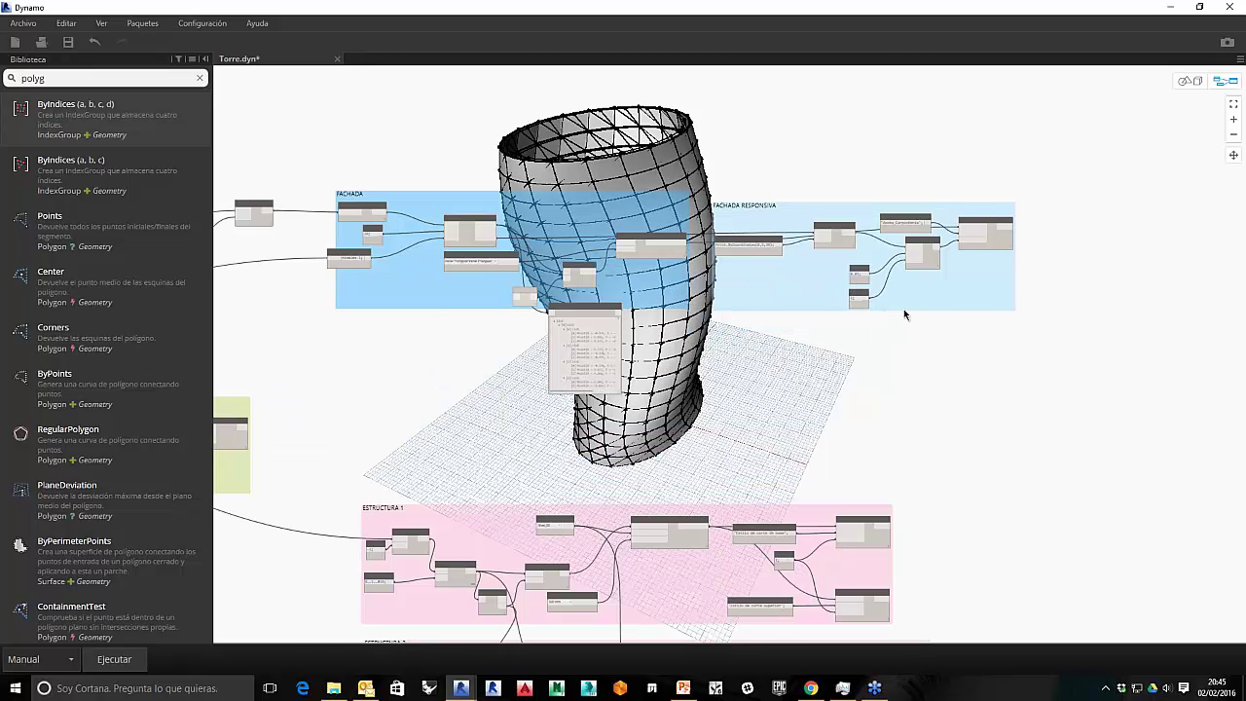
{"action": "scroll", "coordinate": [925, 294], "scroll_direction": "up", "scroll_amount": 5}
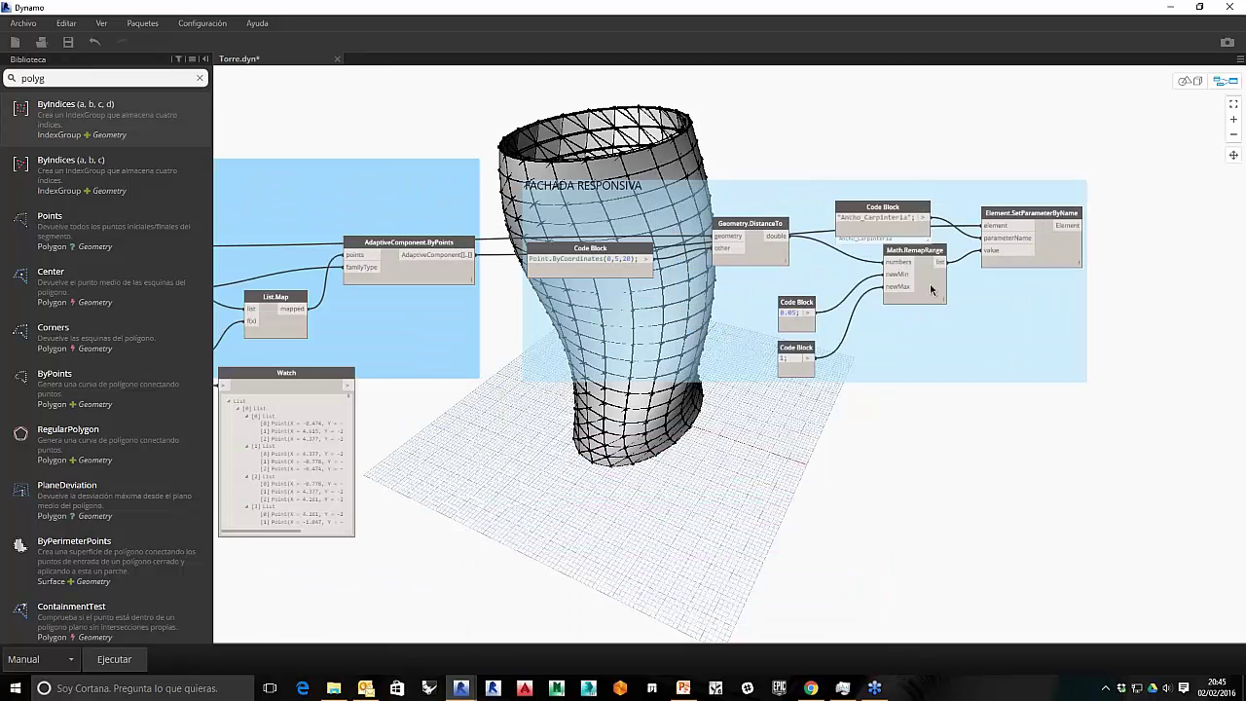
{"action": "scroll", "coordinate": [799, 383], "scroll_direction": "down", "scroll_amount": 4}
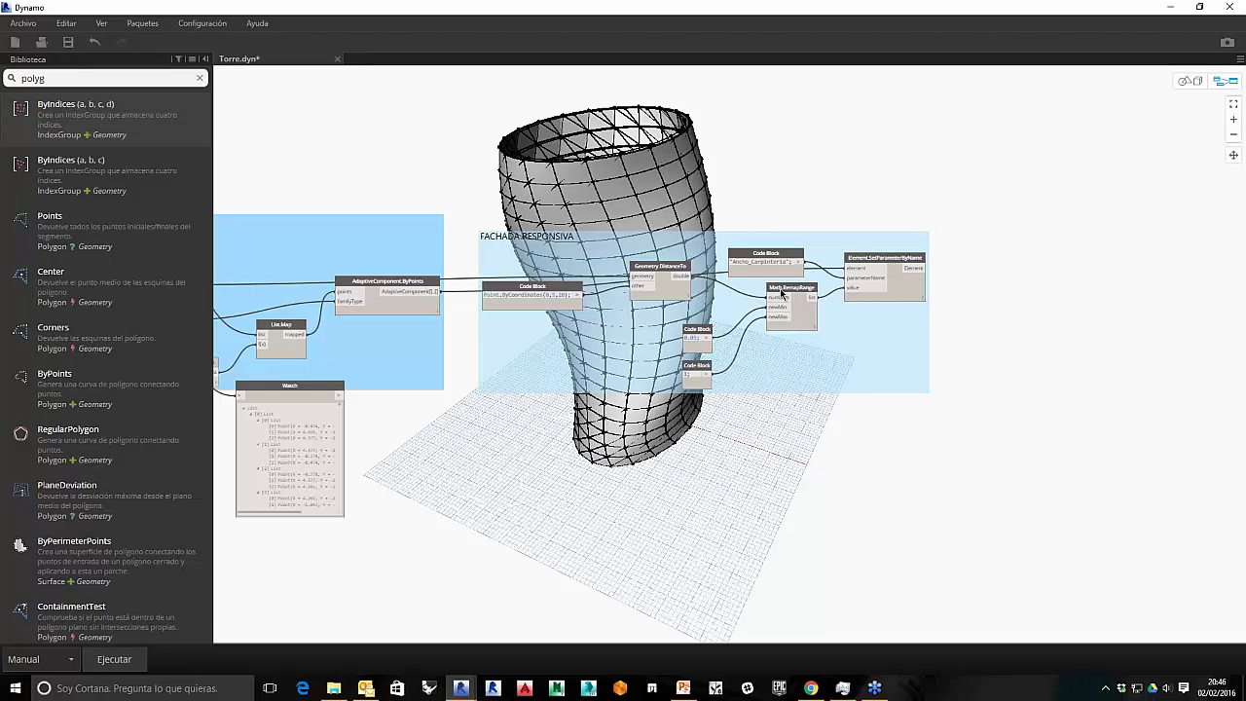
{"action": "mouse_move", "coordinate": [780, 295]}
{"action": "scroll", "coordinate": [761, 267], "scroll_direction": "up", "scroll_amount": 5}
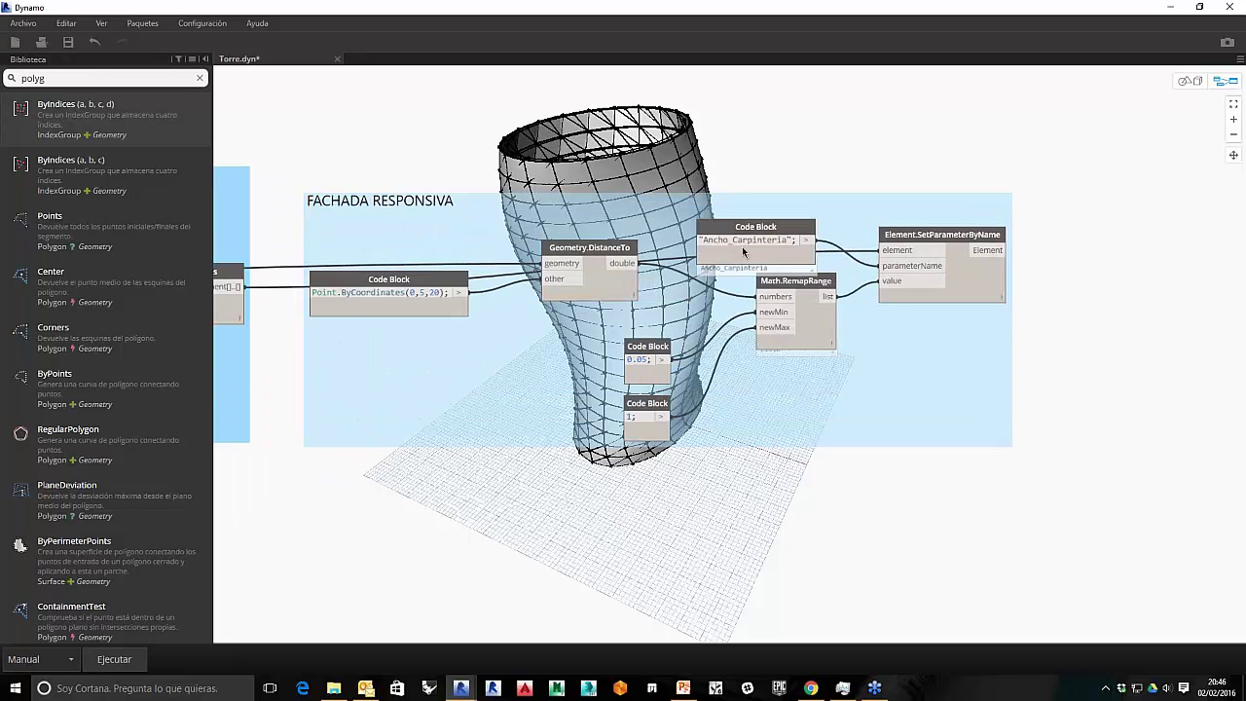
Step: Switch to Revit, select triangular facade panels to inspect their Ancho_Carpinteria values, and return to the full-size Dynamo graph
{"action": "double_click", "coordinate": [339, 20]}
{"action": "left_click", "coordinate": [571, 172]}
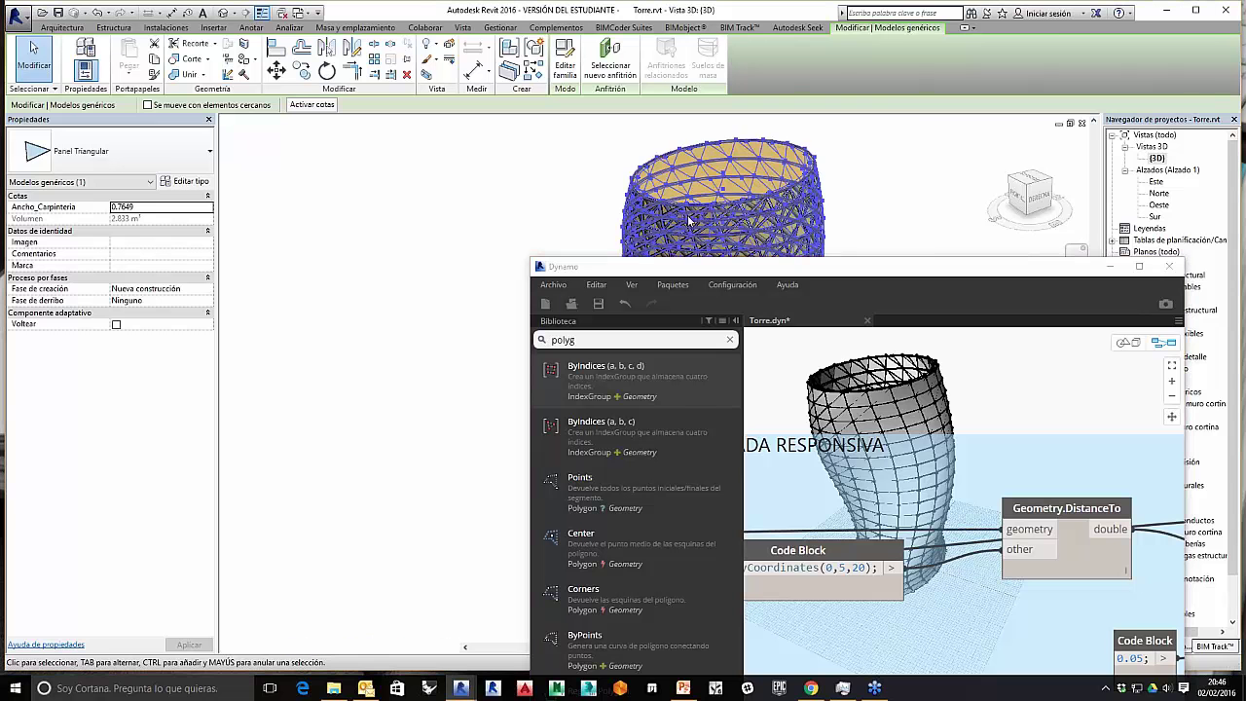
{"action": "scroll", "coordinate": [685, 177], "scroll_direction": "up", "scroll_amount": 2}
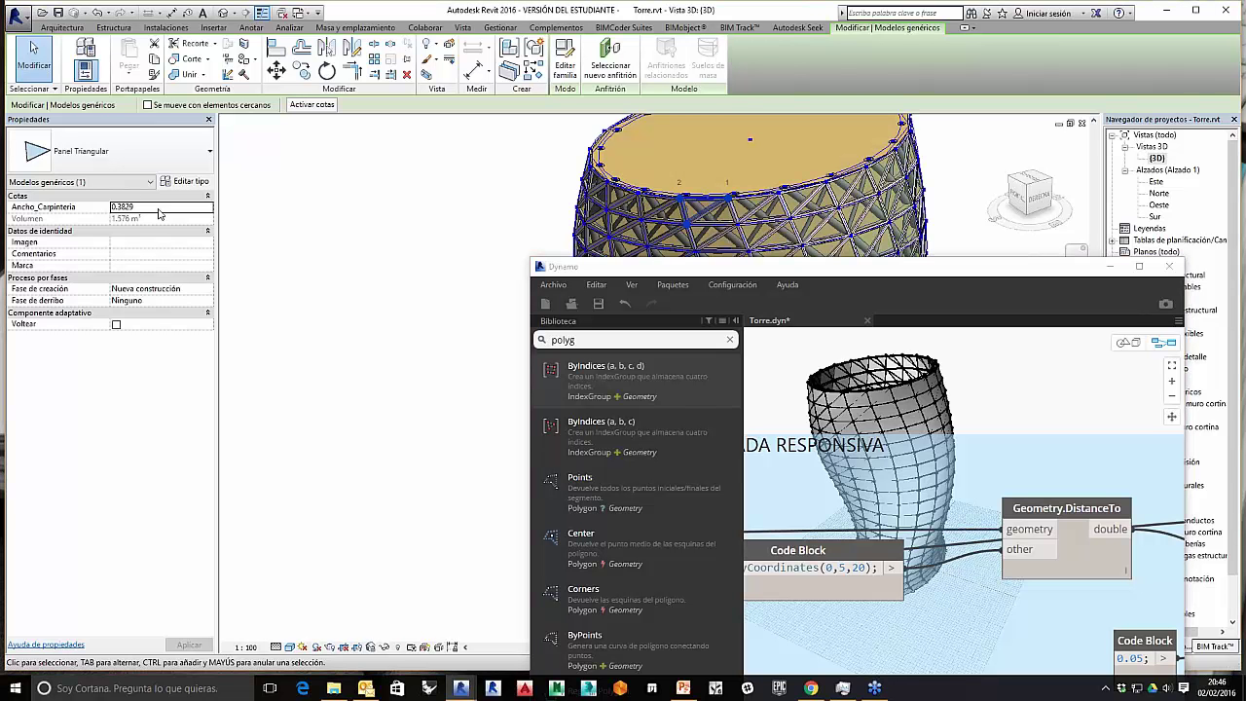
{"action": "double_click", "coordinate": [779, 273]}
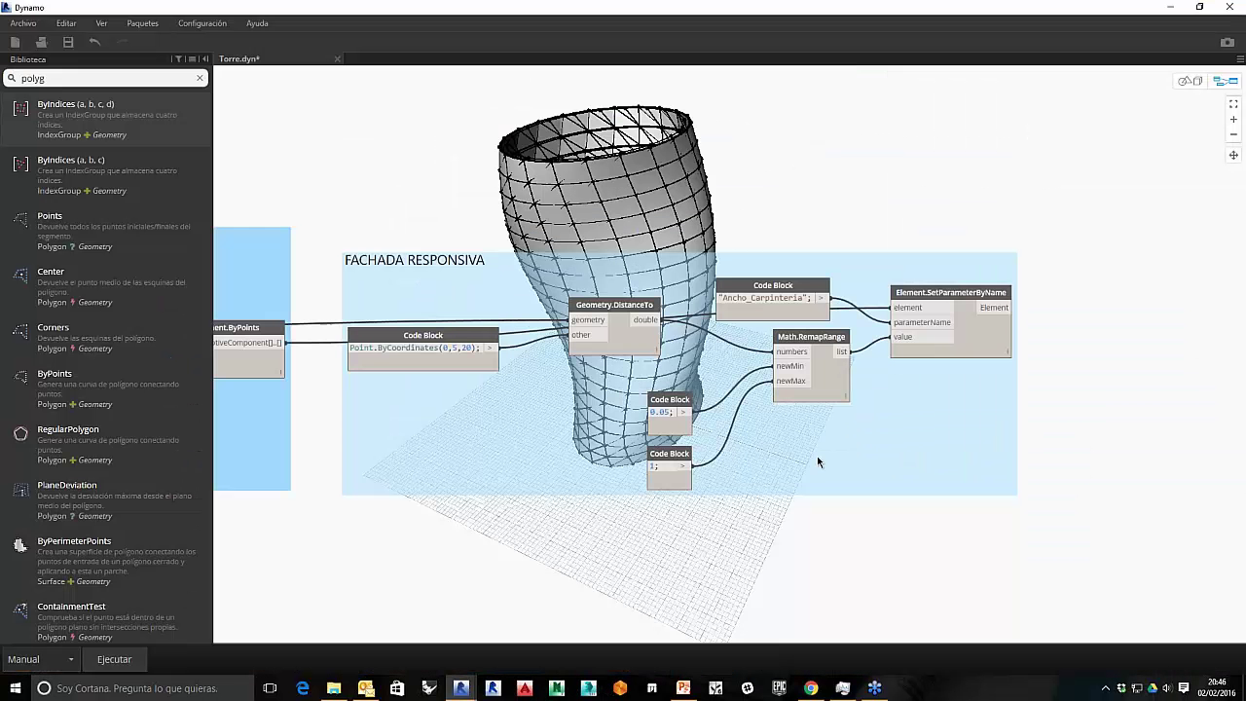
Step: Examine the FACHADA group's triangular panel definition, including LunchBox Triangle Grid by Face, List.Map, List.Reverse, AdaptiveComponent.ByPoints and the Watch node's point lists
{"action": "middle_click_drag", "start_coordinate": [816, 456], "coordinate": [771, 422]}
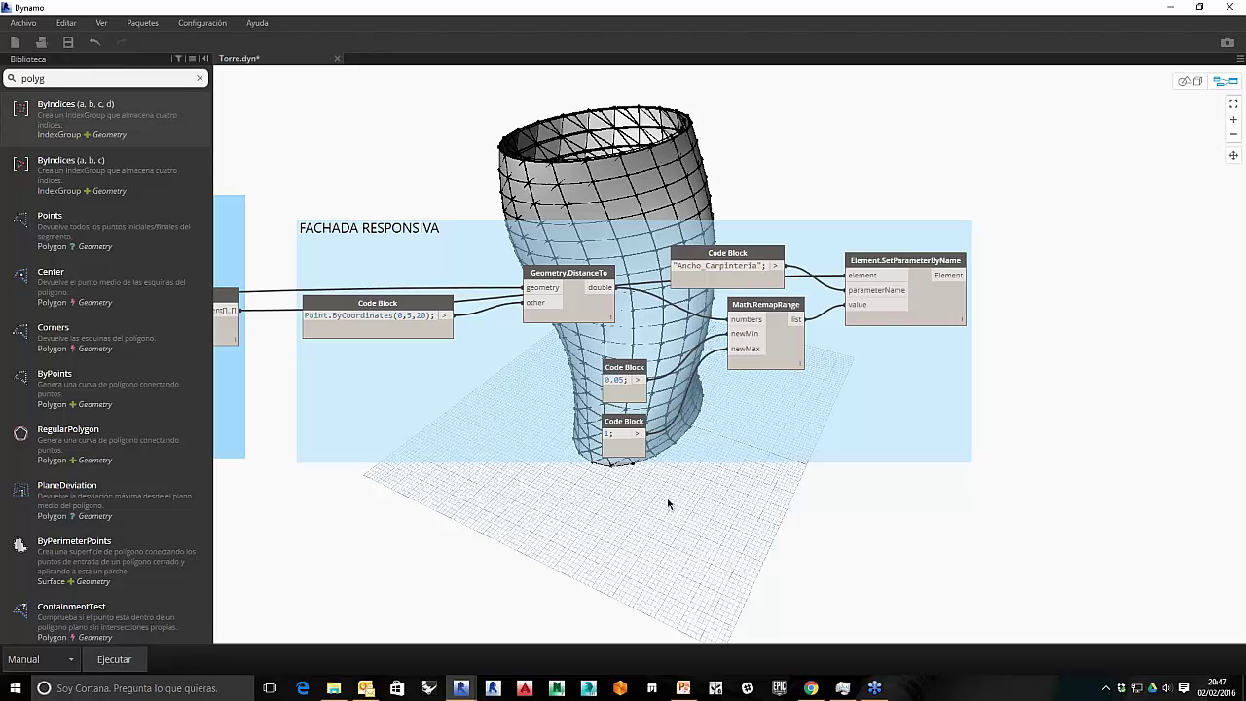
{"action": "scroll", "coordinate": [668, 503], "scroll_direction": "down", "scroll_amount": 4}
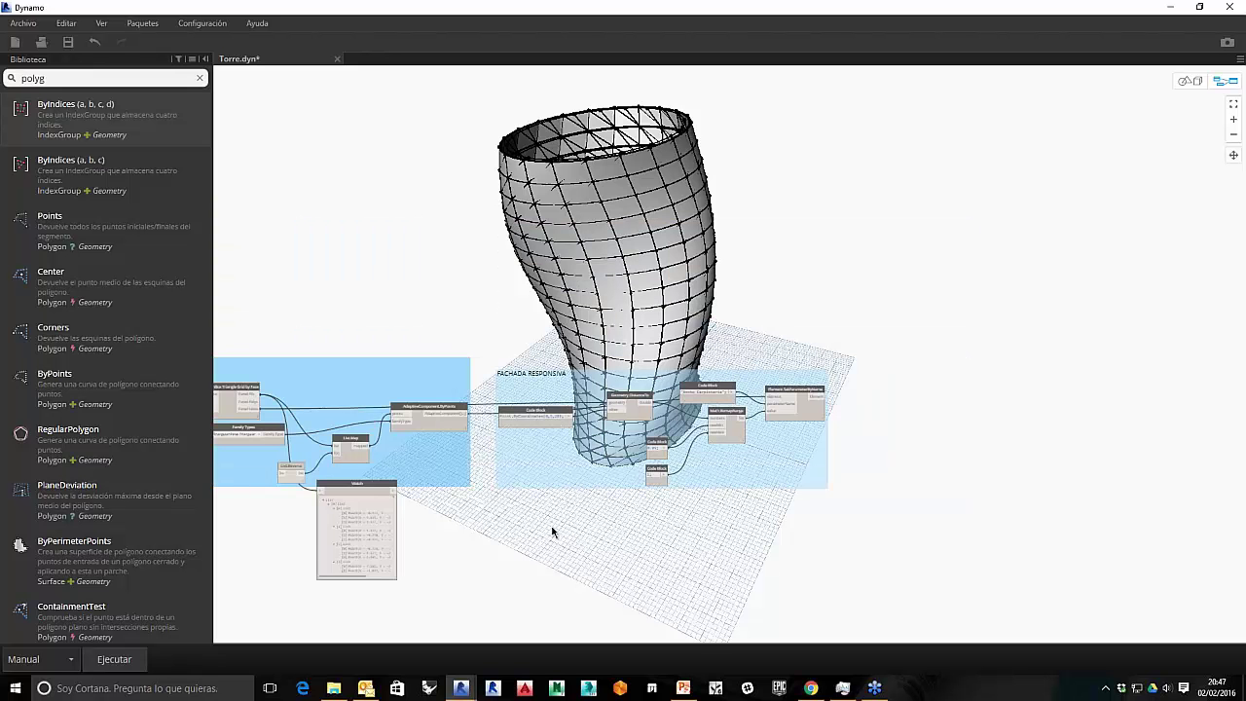
{"action": "scroll", "coordinate": [552, 526], "scroll_direction": "down", "scroll_amount": 1}
{"action": "middle_click_drag", "start_coordinate": [559, 519], "coordinate": [827, 417]}
{"action": "scroll", "coordinate": [819, 420], "scroll_direction": "down", "scroll_amount": 1}
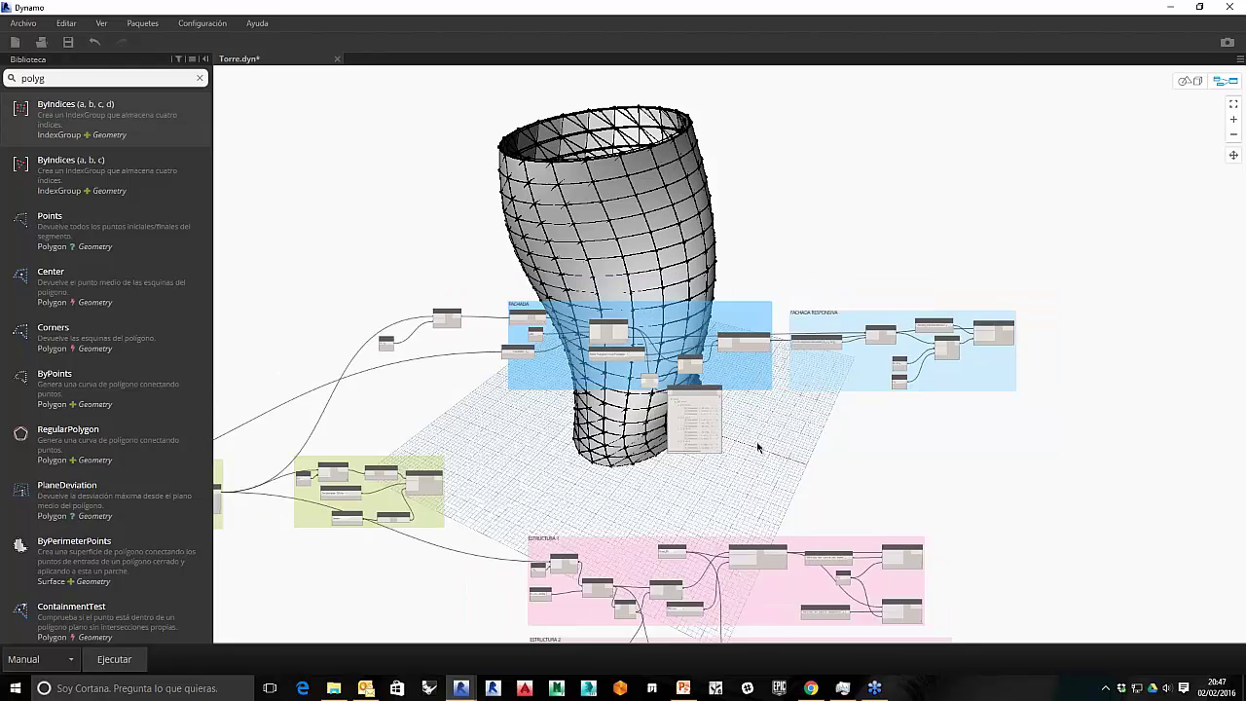
{"action": "scroll", "coordinate": [757, 448], "scroll_direction": "down", "scroll_amount": 1}
{"action": "middle_click_drag", "start_coordinate": [757, 448], "coordinate": [675, 422]}
{"action": "scroll", "coordinate": [652, 325], "scroll_direction": "up", "scroll_amount": 2}
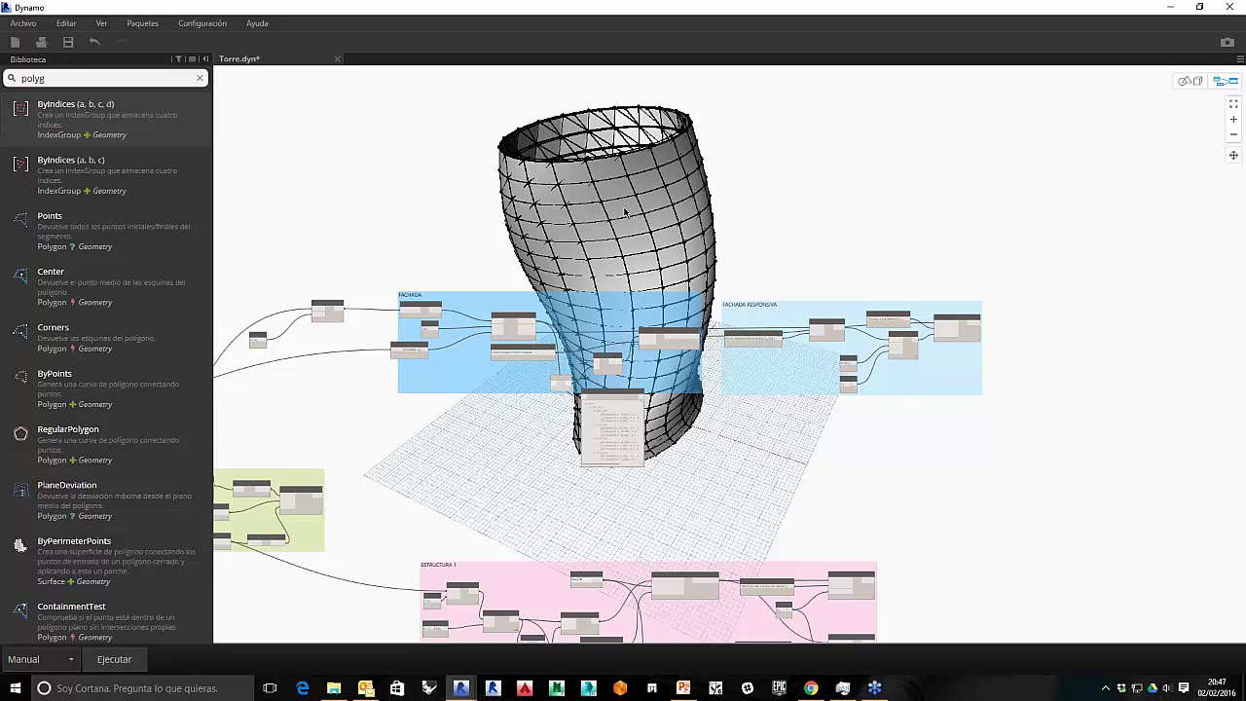
{"action": "scroll", "coordinate": [483, 371], "scroll_direction": "up", "scroll_amount": 4}
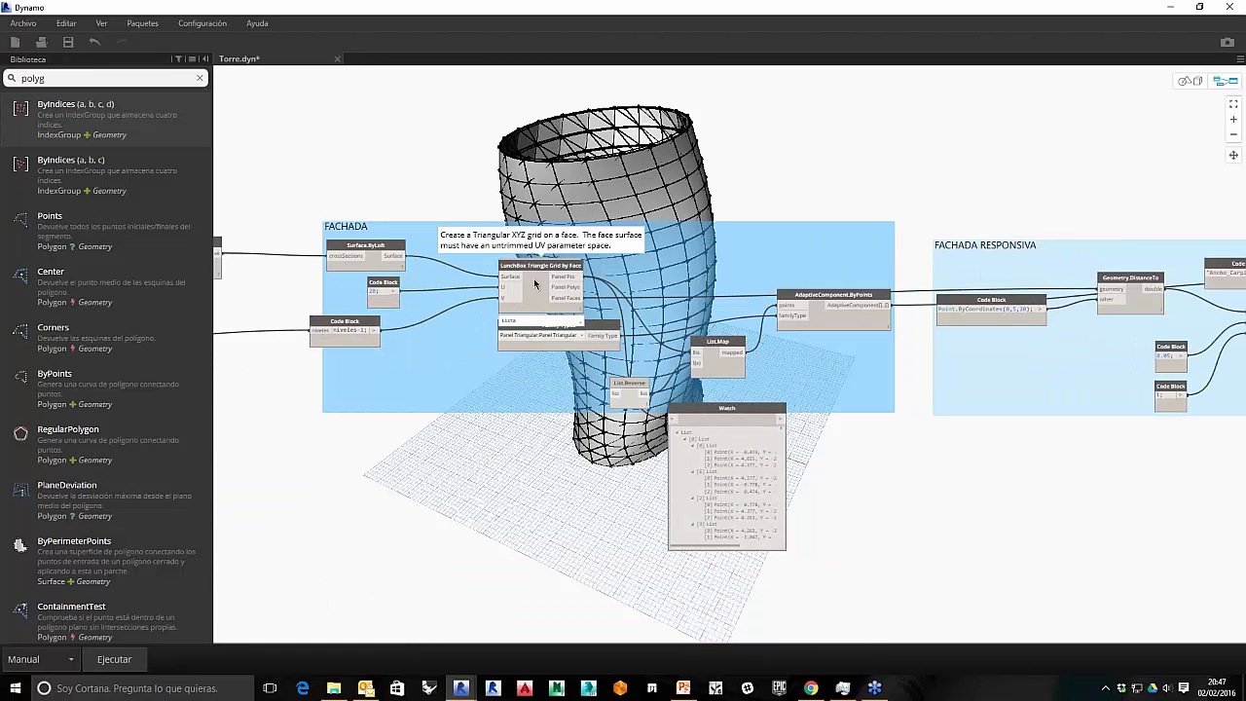
{"action": "mouse_move", "coordinate": [563, 286]}
{"action": "scroll", "coordinate": [562, 286], "scroll_direction": "up", "scroll_amount": 1}
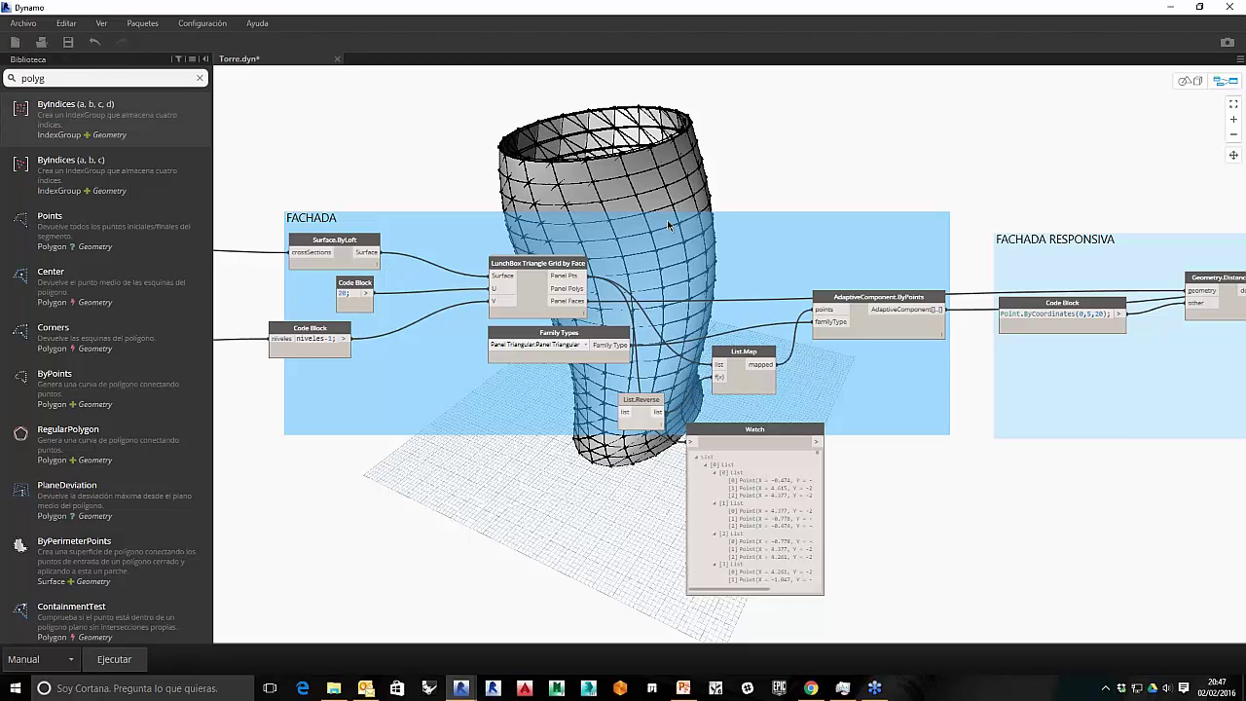
{"action": "middle_click_drag", "start_coordinate": [679, 208], "coordinate": [660, 237]}
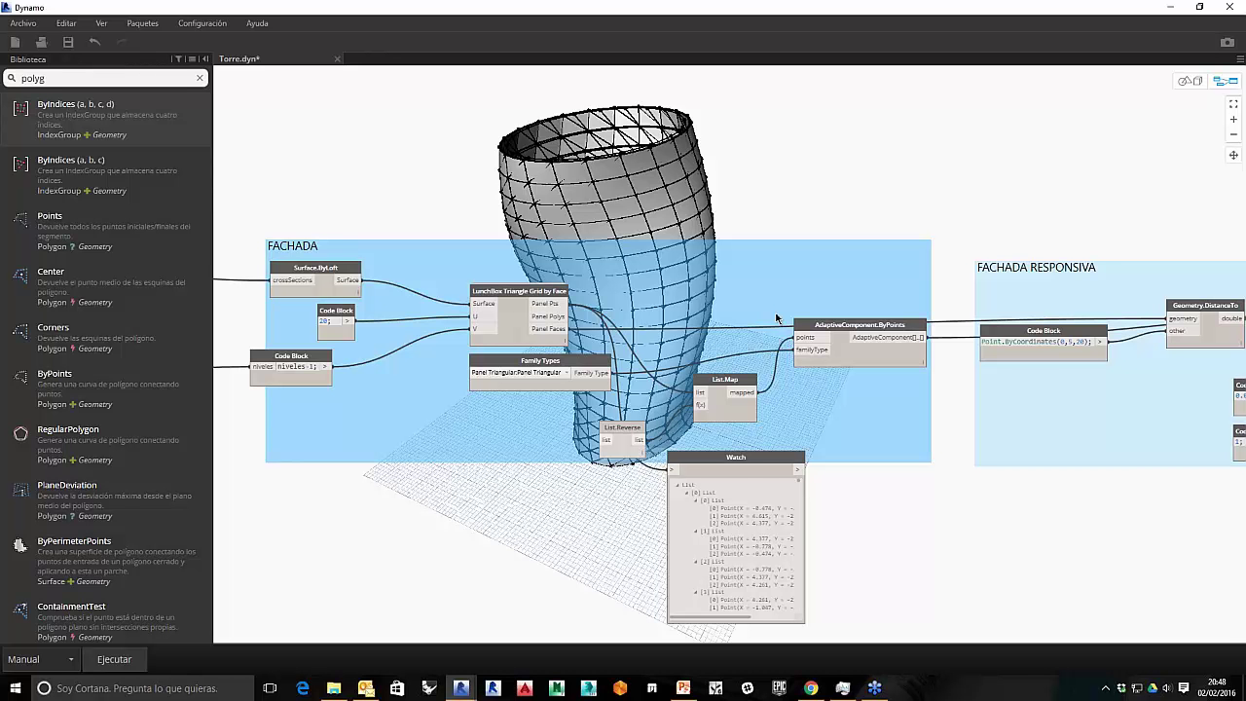
{"action": "middle_click_drag", "start_coordinate": [827, 519], "coordinate": [729, 417]}
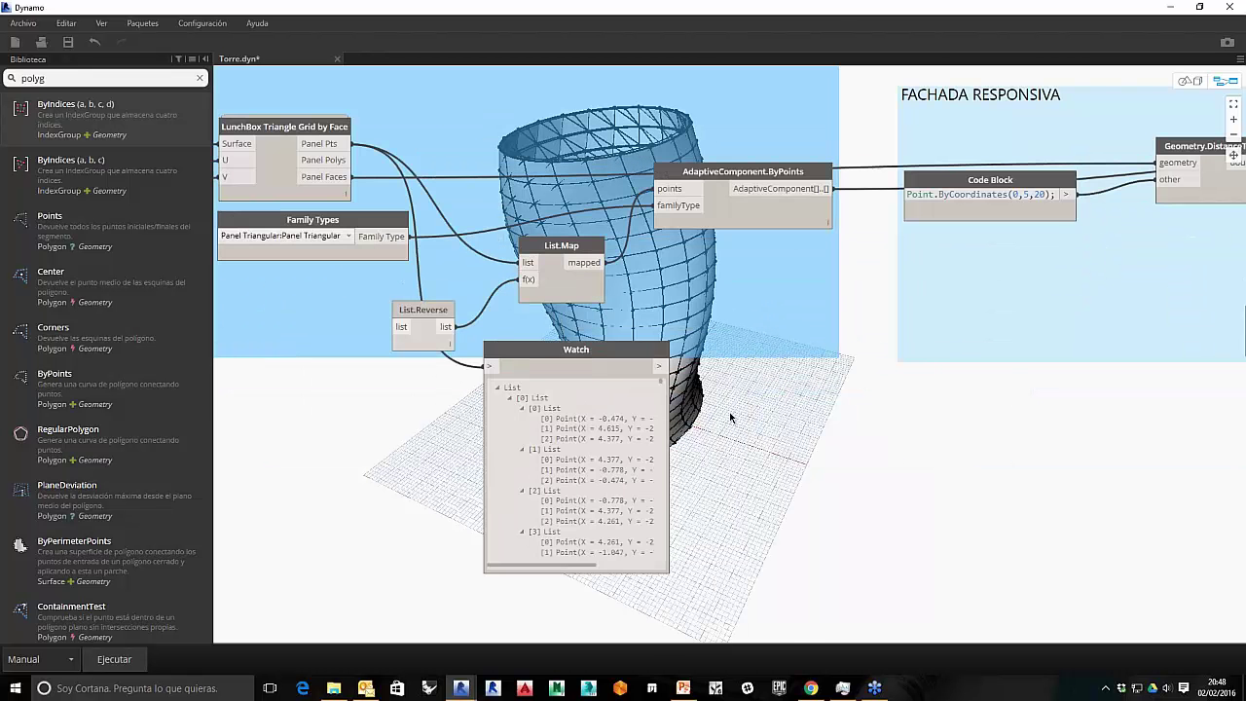
{"action": "scroll", "coordinate": [729, 416], "scroll_direction": "down", "scroll_amount": 1}
{"action": "middle_click_drag", "start_coordinate": [454, 459], "coordinate": [550, 448]}
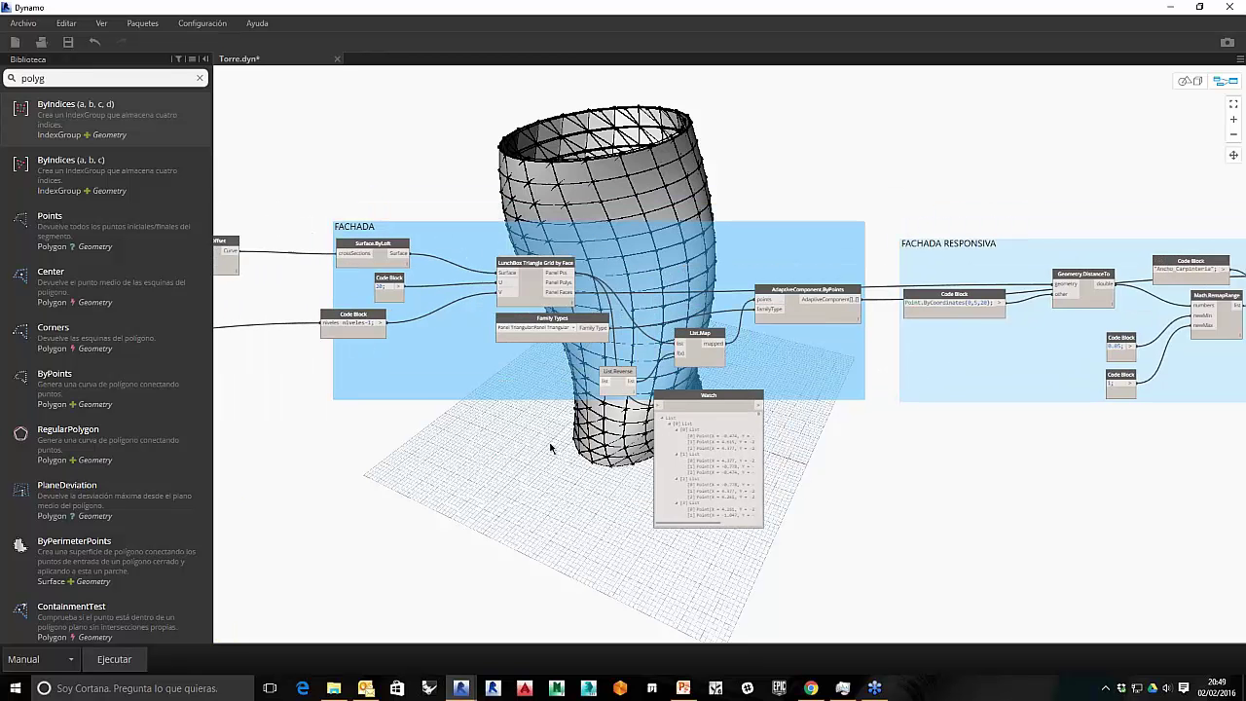